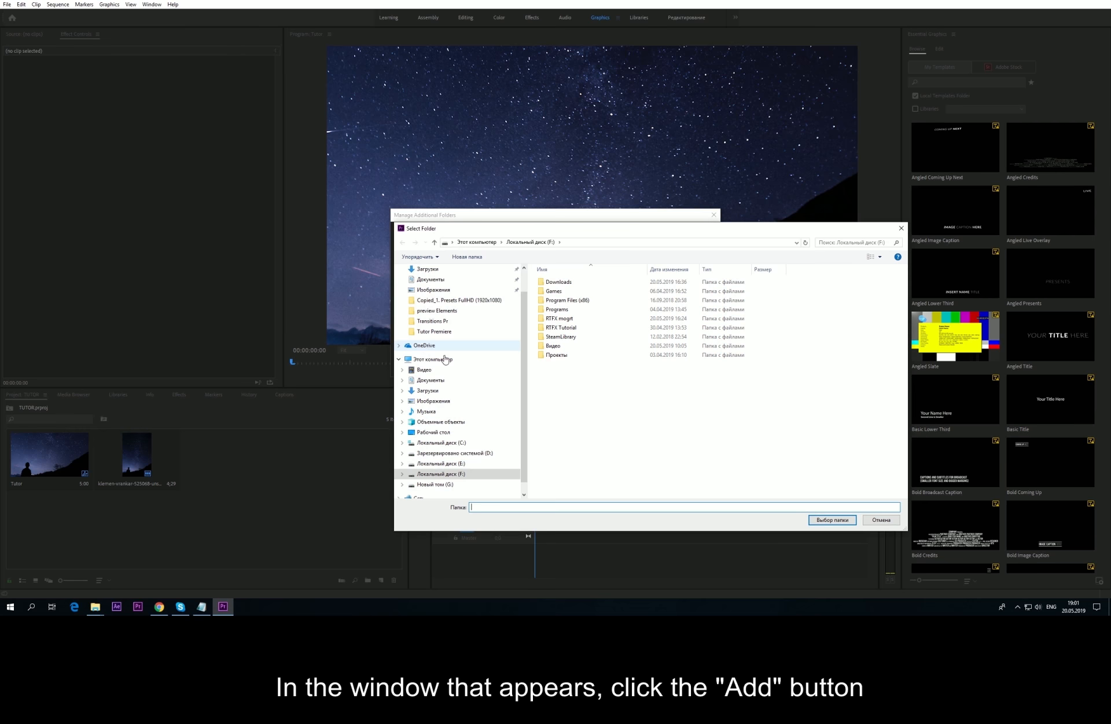
Step: Add the Comic folder from RTFX mogrt > 1. FX elements as an additional template folder
double_click(573, 317)
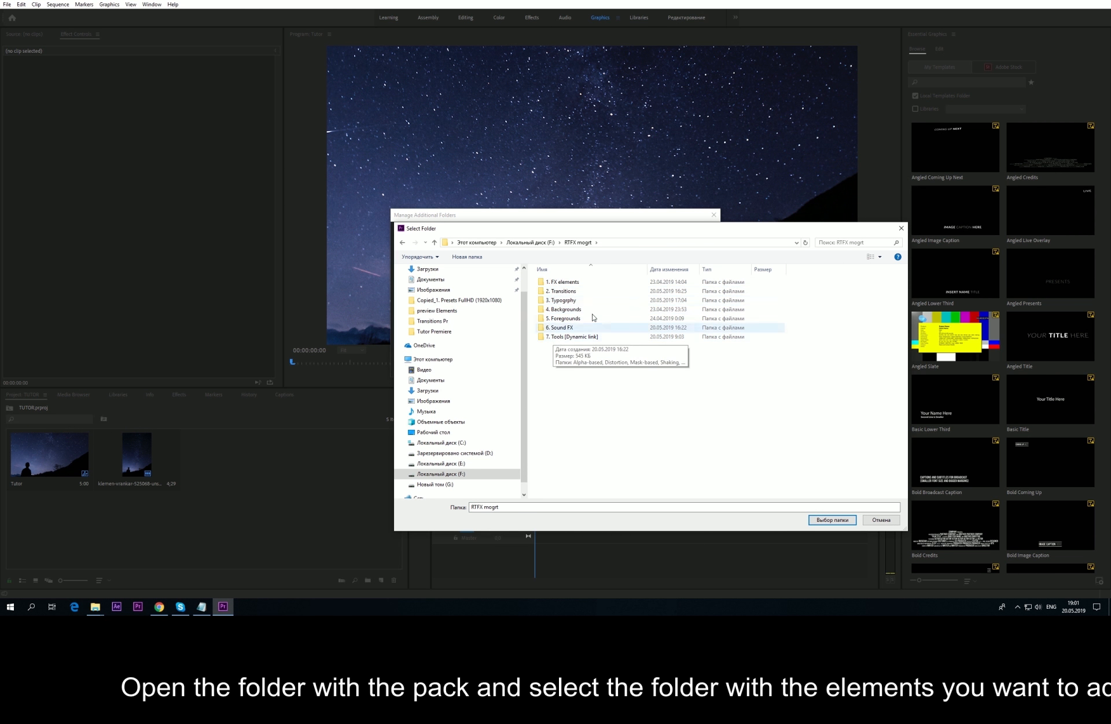
double_click(580, 283)
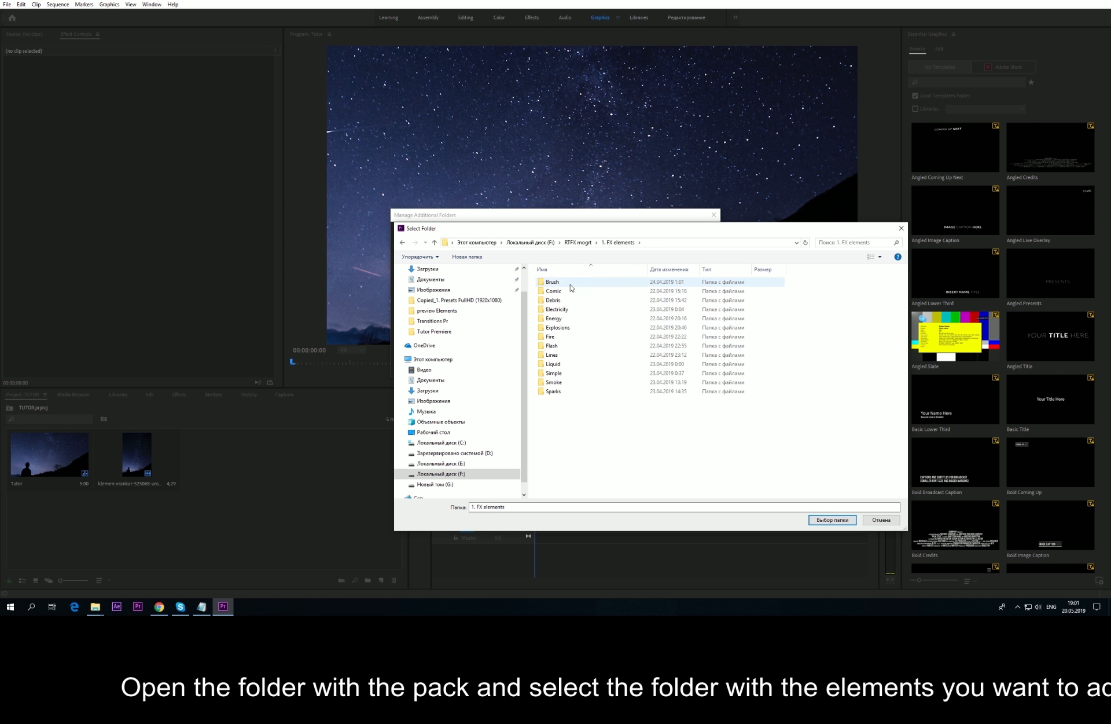
left_click(559, 292)
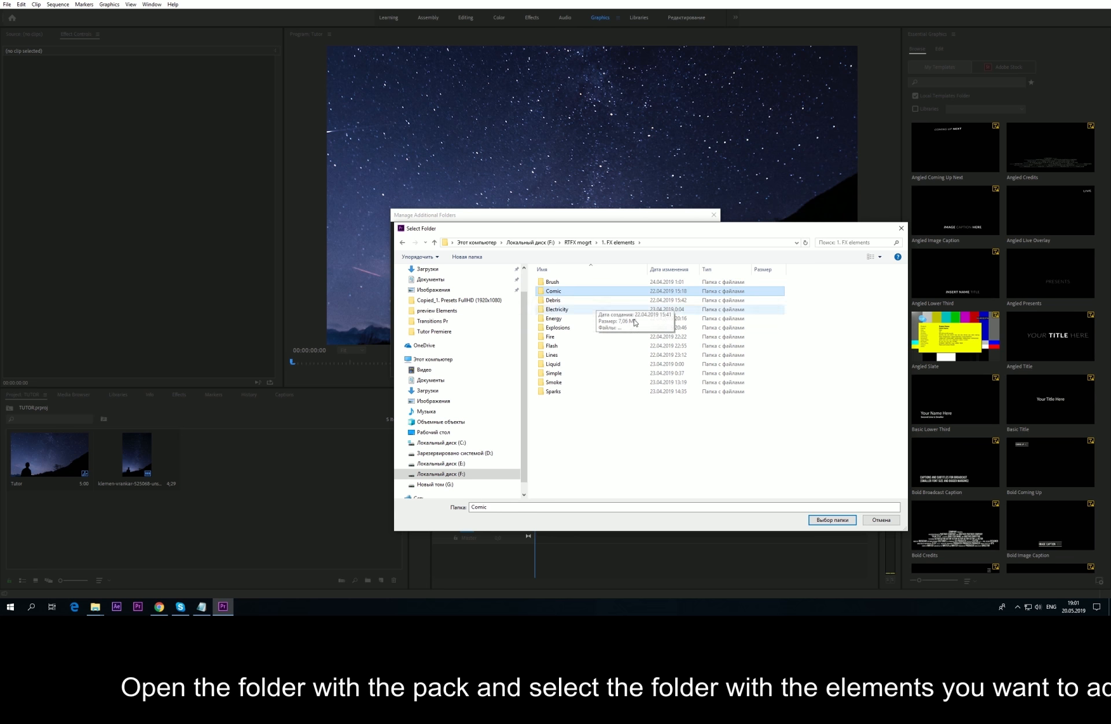
left_click(832, 520)
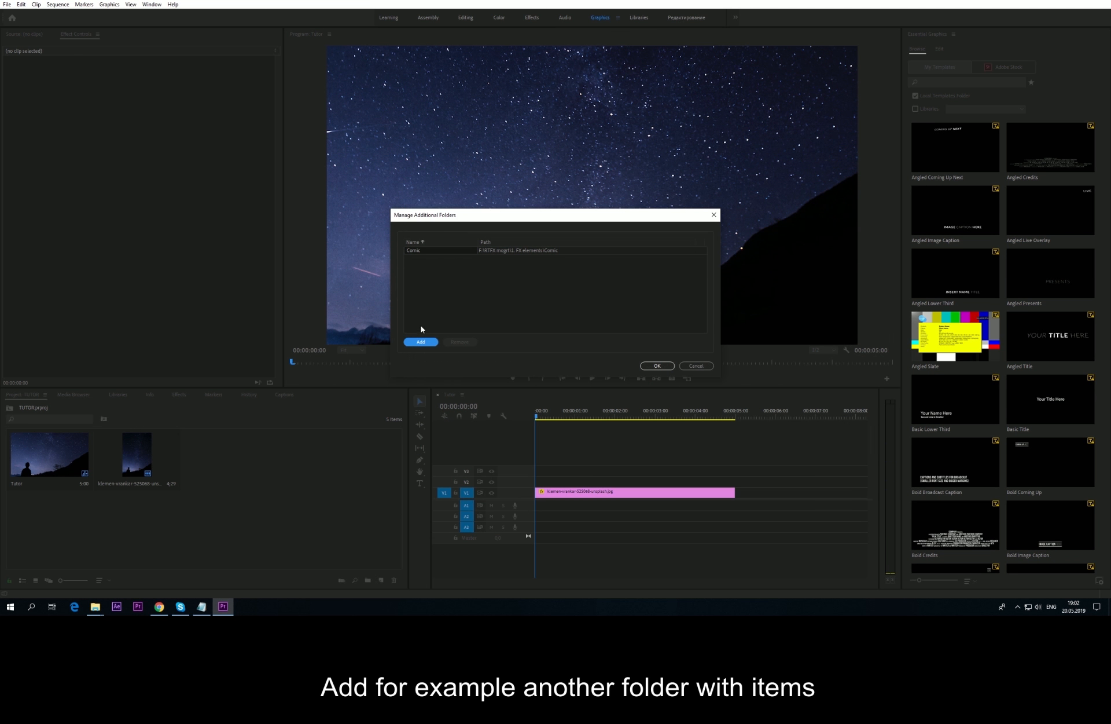
Step: Add the Fire folder from the same pack as a second template folder
left_click(420, 342)
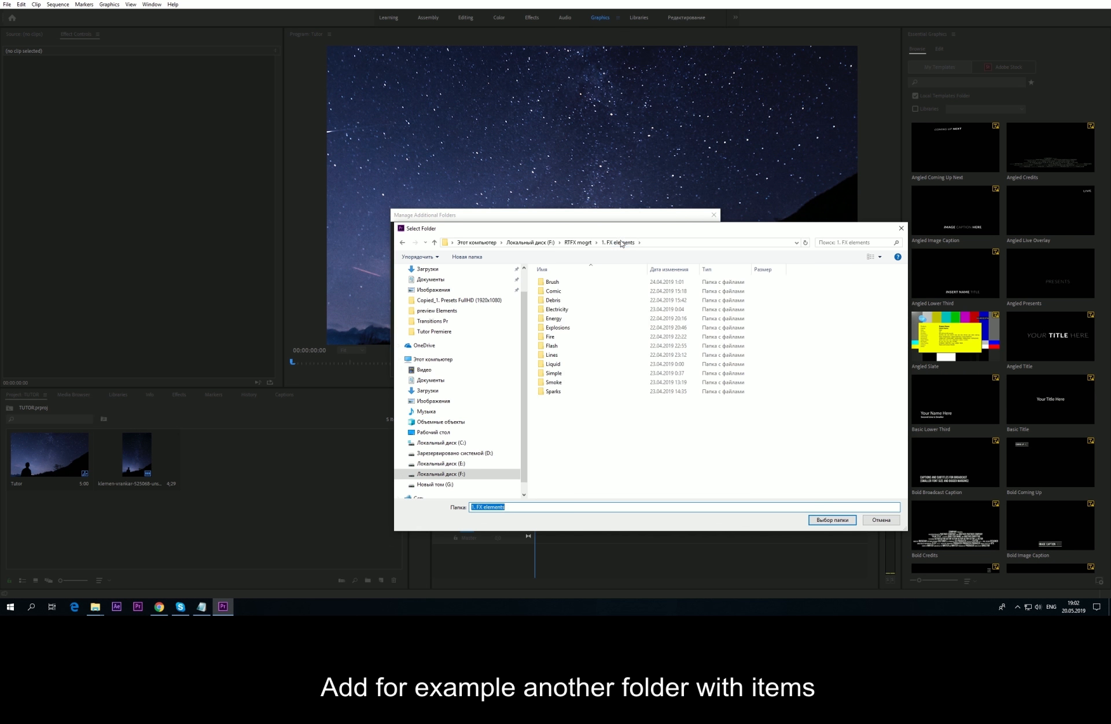
left_click(557, 338)
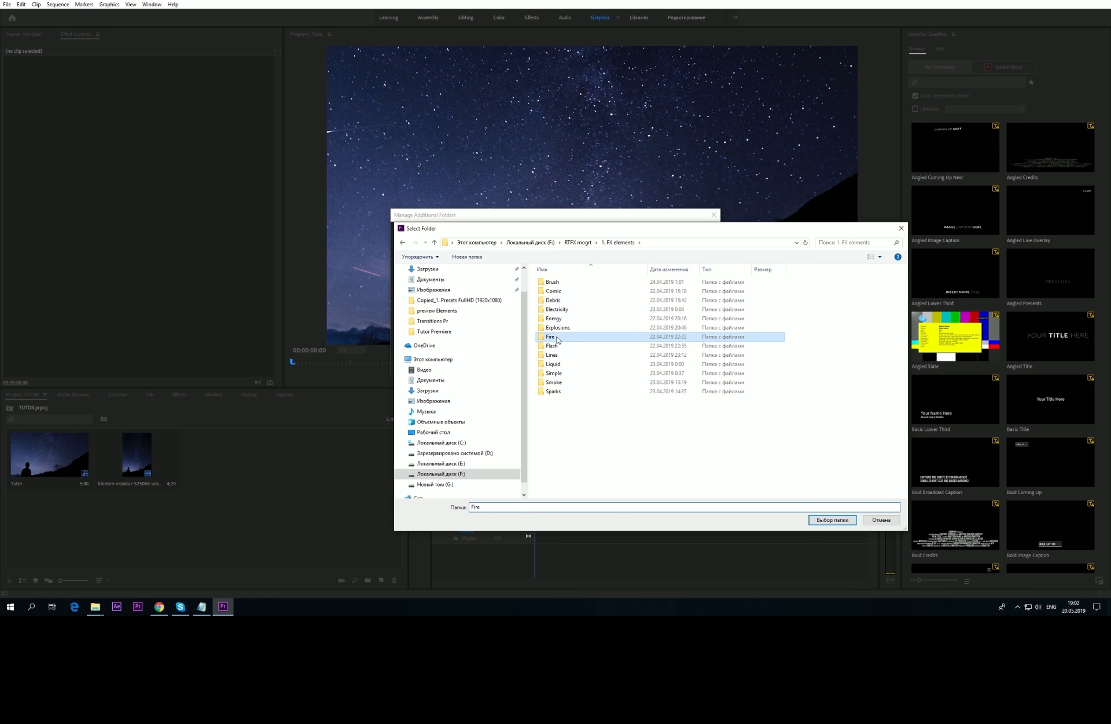
left_click(832, 519)
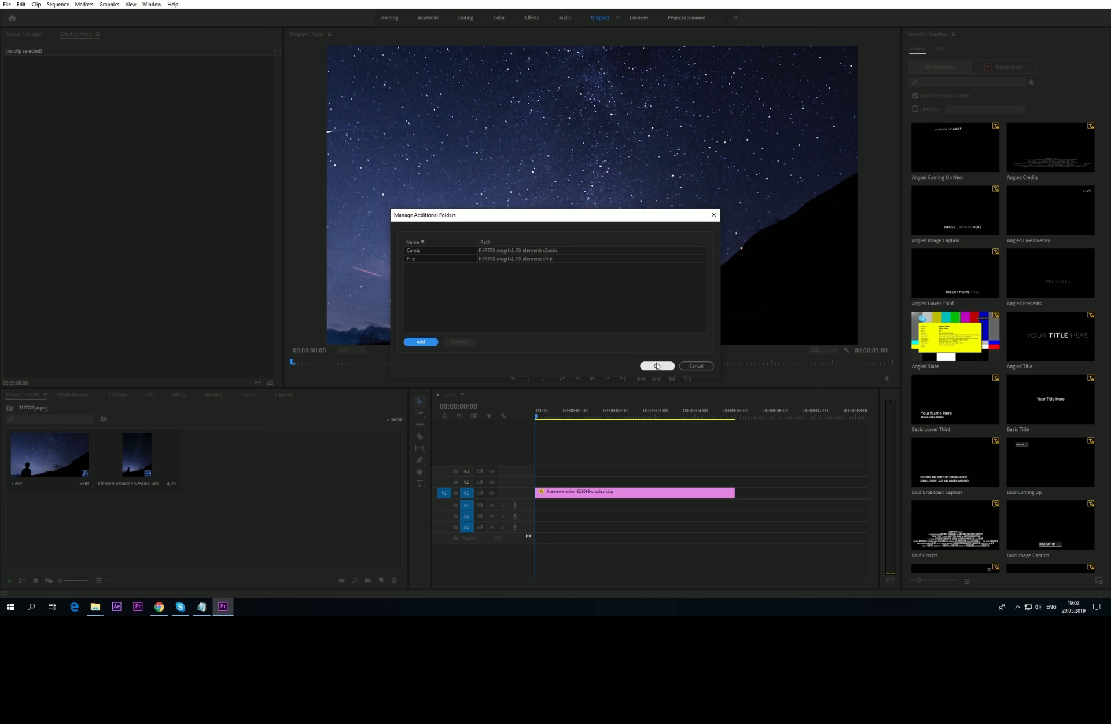
Step: Filter Local templates to Comic and drop the Crack template onto V2 above the sky photo
left_click(657, 365)
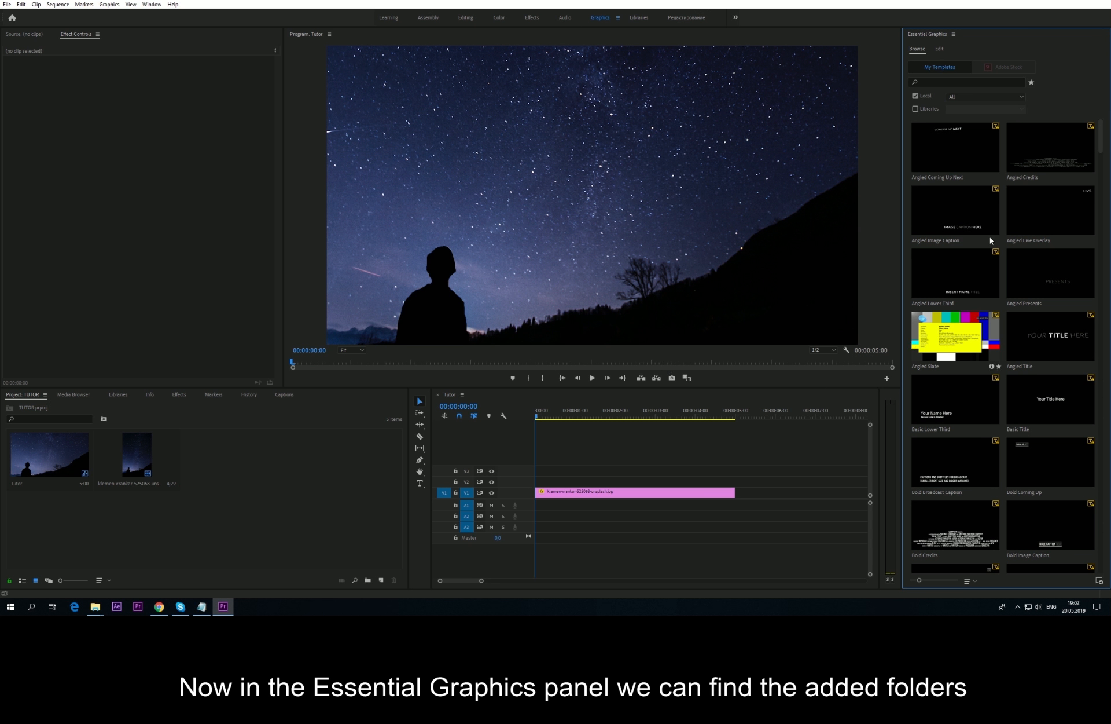
left_click(976, 101)
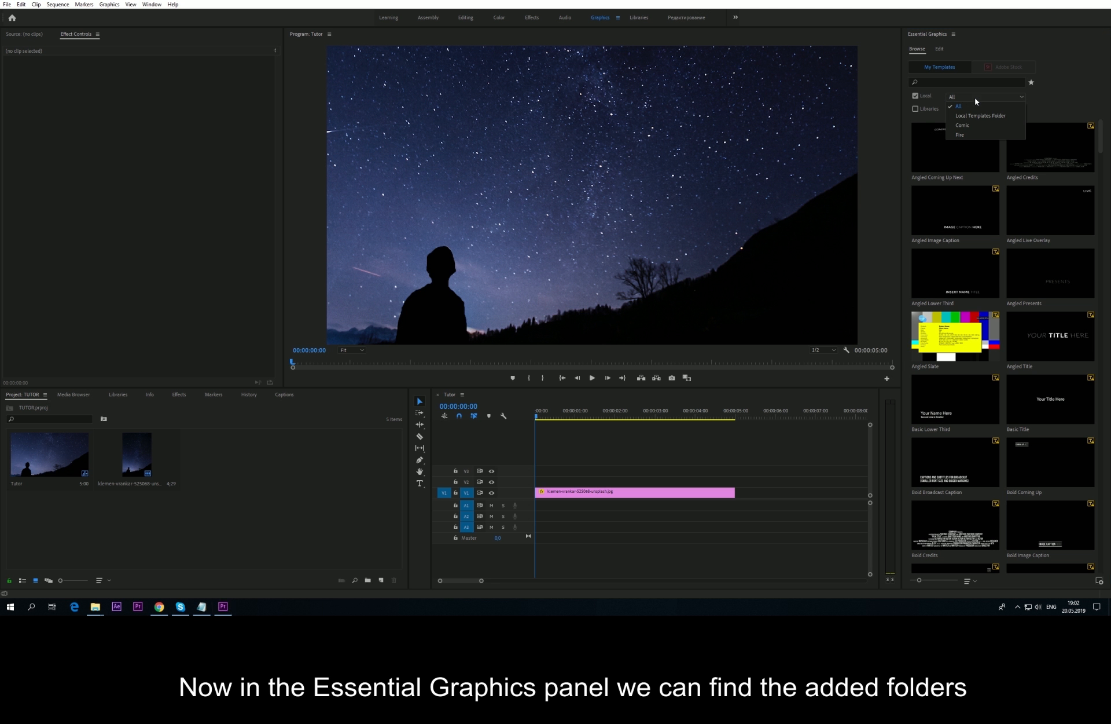
left_click(970, 125)
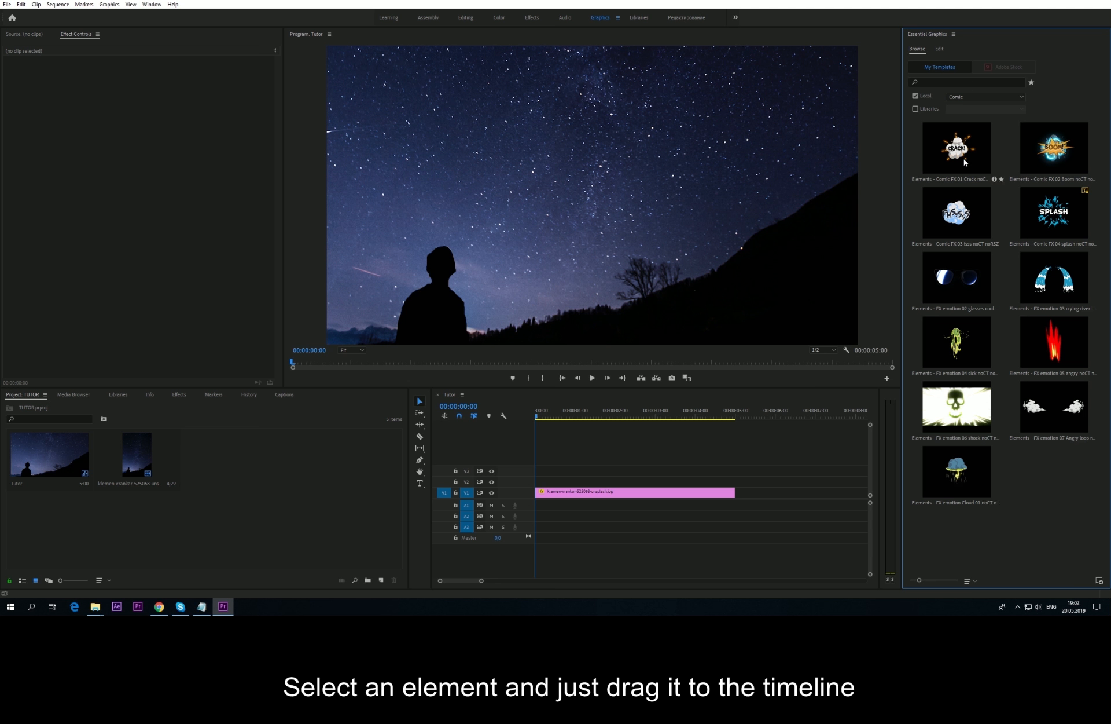
left_click_drag(964, 157, 561, 487)
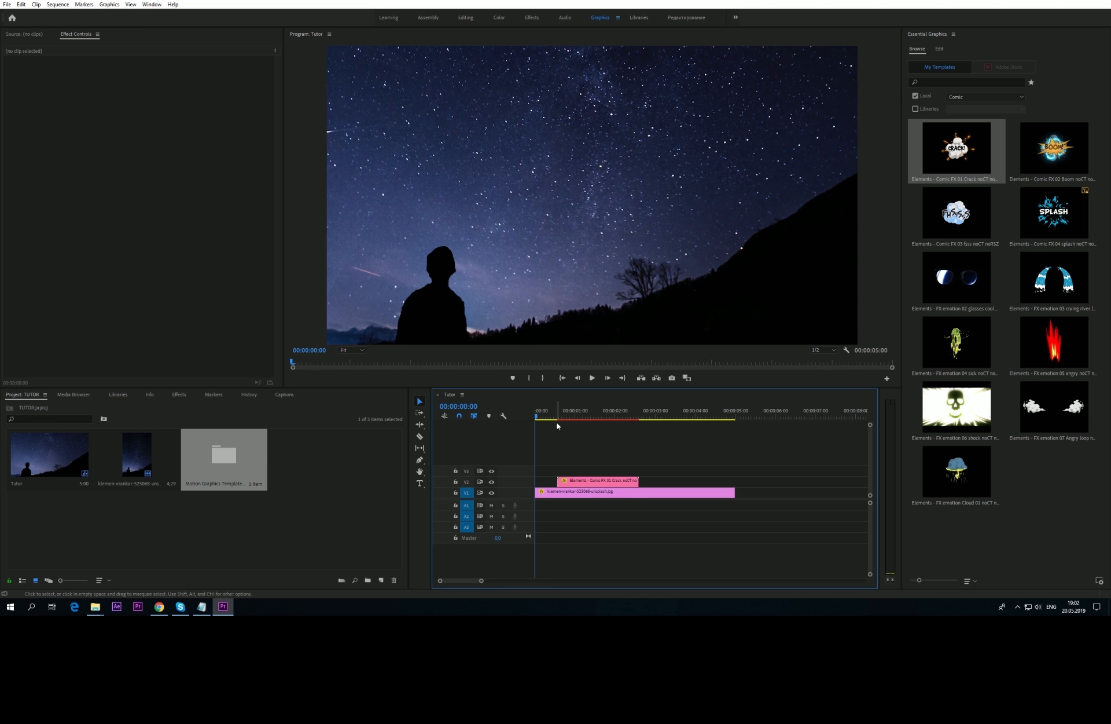
mouse_move(554, 418)
left_mouse_down()
mouse_move(600, 422)
mouse_move(571, 416)
left_mouse_up()
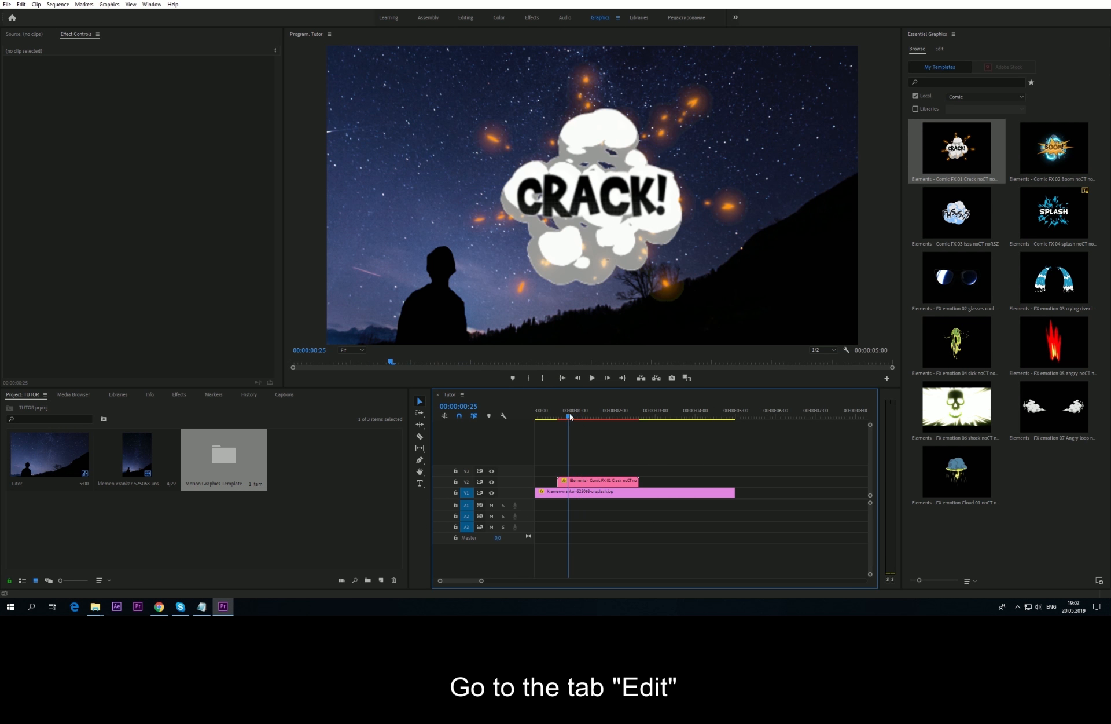
Step: Select the Crack clip for editing and park the playhead around frame 21
left_click(939, 48)
left_click(606, 481)
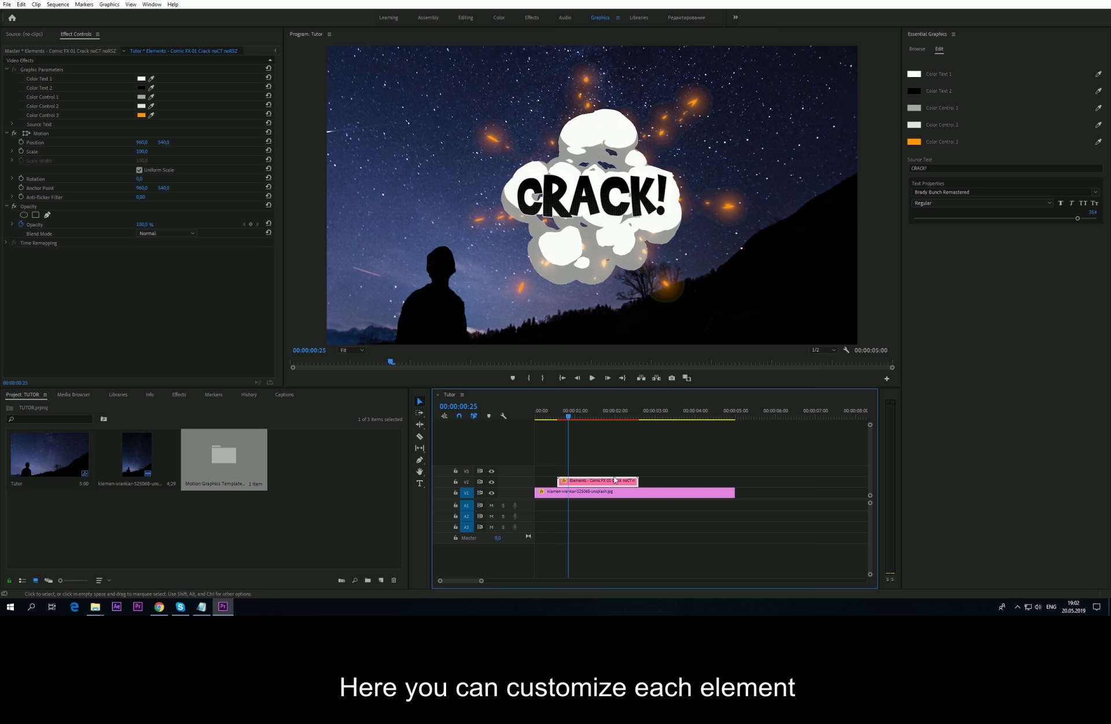
left_click(563, 414)
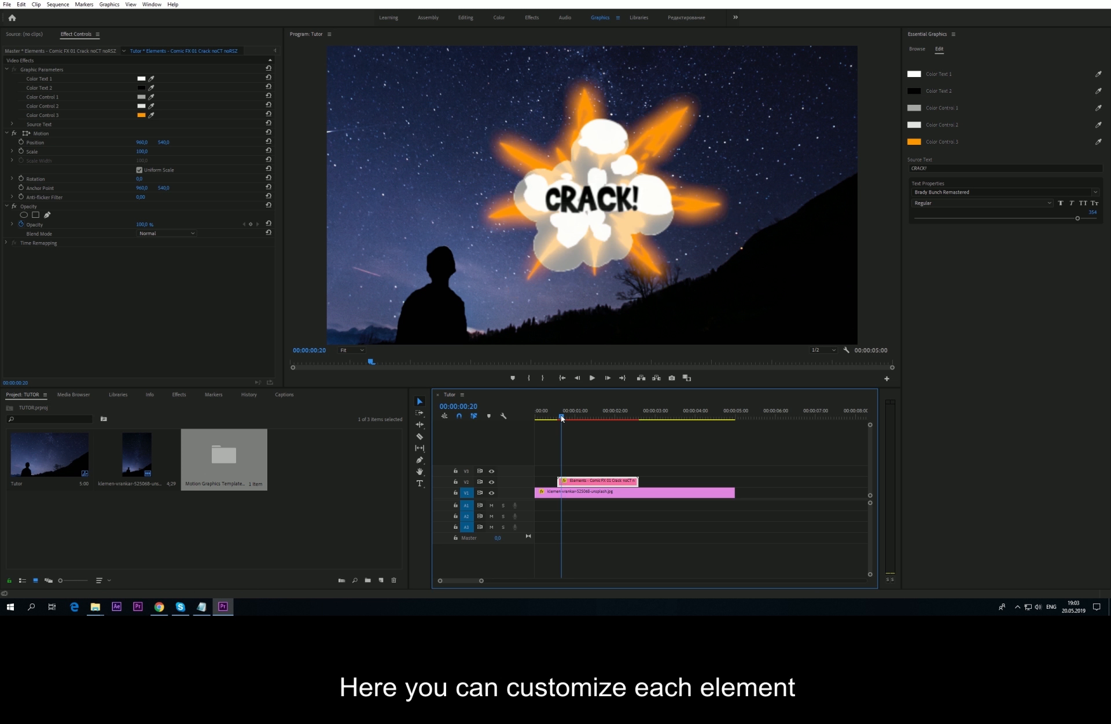
left_click_drag(561, 415, 562, 416)
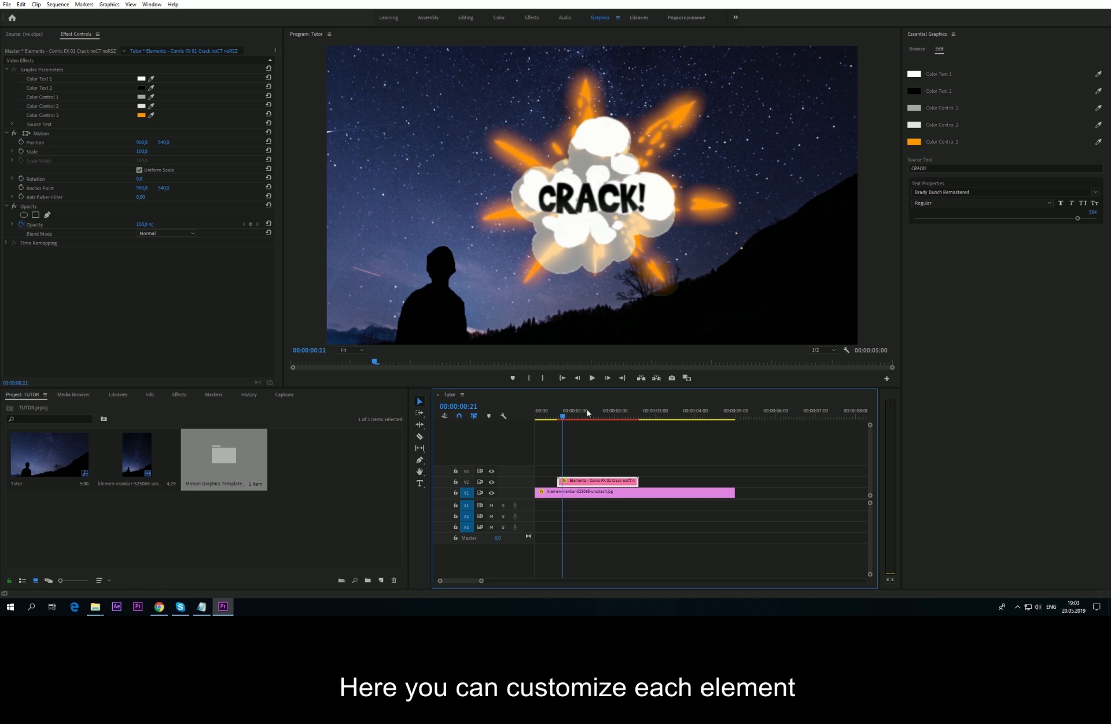
Step: Recolour Color Control 3 purple, Color Control 2 light blue, and Color Control 1 dark blue
left_click(917, 141)
left_click_drag(575, 321, 579, 342)
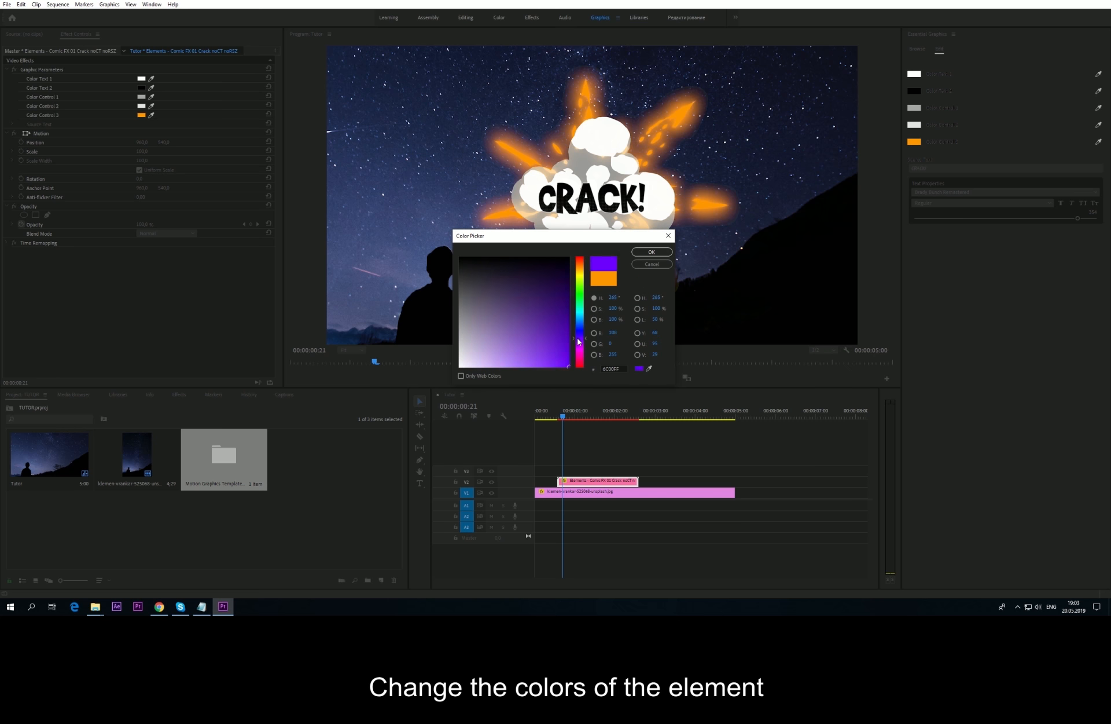
left_click(651, 252)
left_click(914, 125)
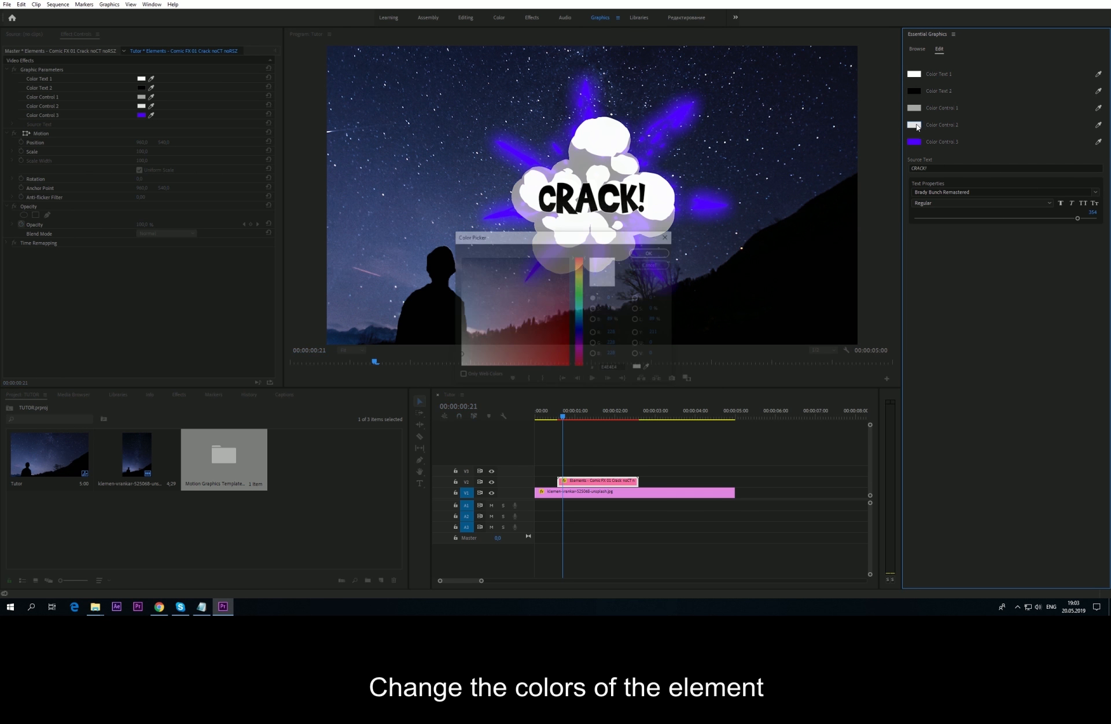
left_click_drag(578, 319, 581, 321)
left_click(513, 348)
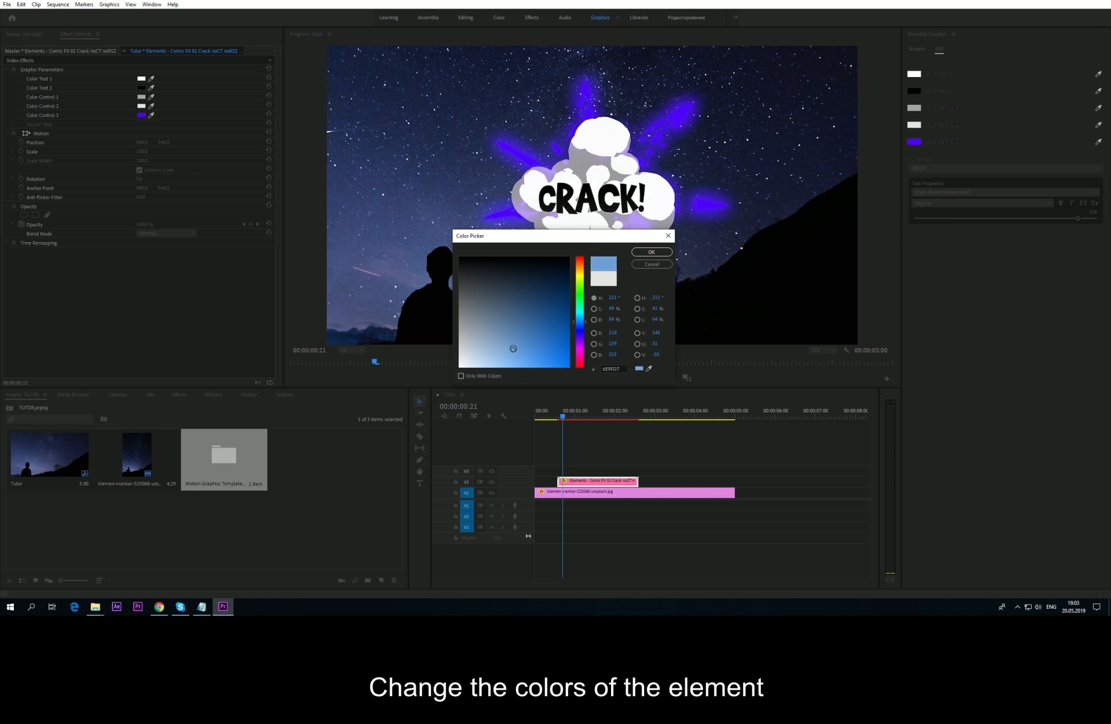
left_click(652, 252)
left_click(915, 107)
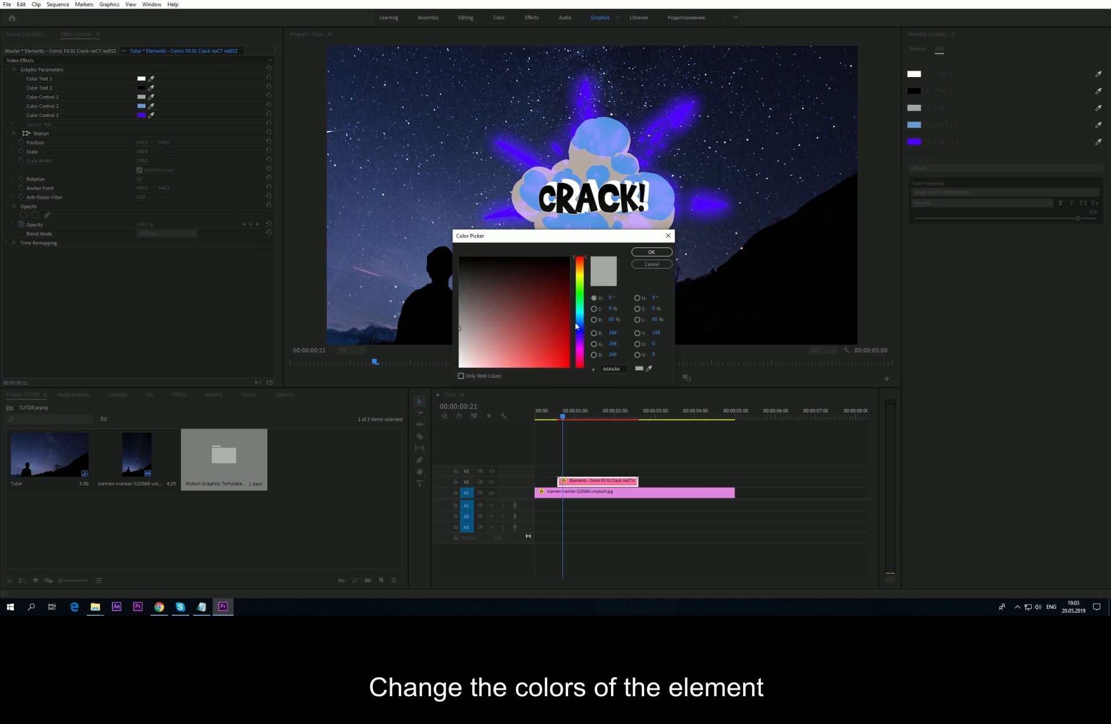
mouse_move(528, 349)
left_mouse_down()
mouse_move(534, 364)
mouse_move(536, 304)
left_mouse_up()
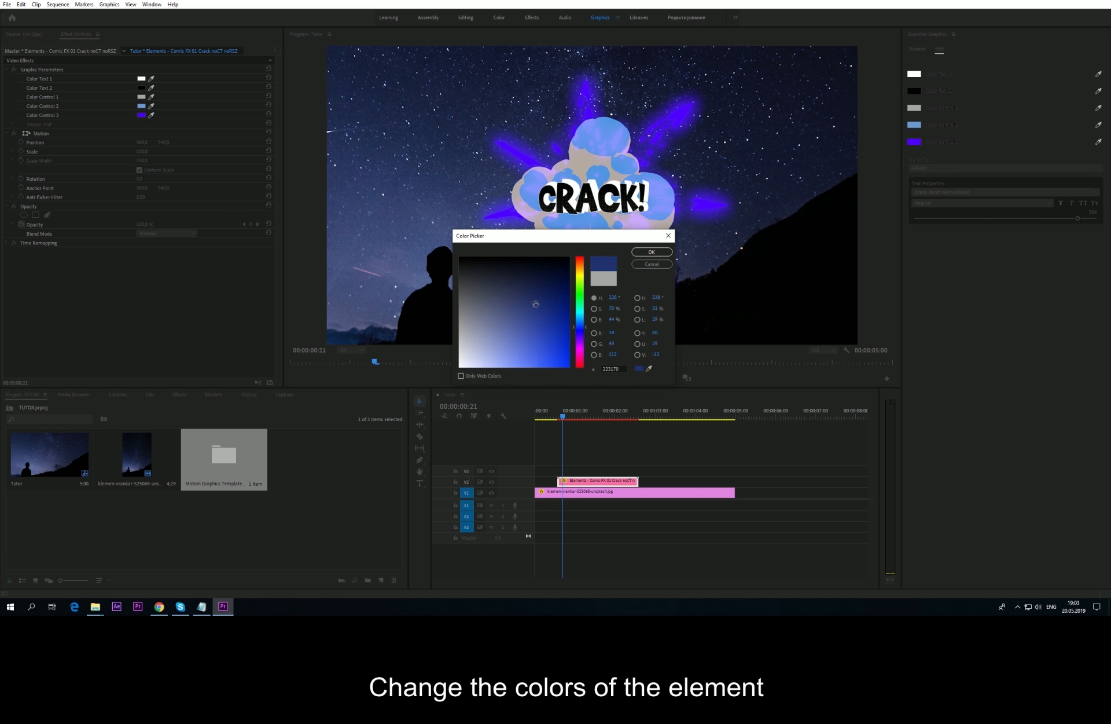
left_click(651, 252)
Step: Set Color Text 1 to teal, then refine it to a lighter cyan
left_click(573, 417)
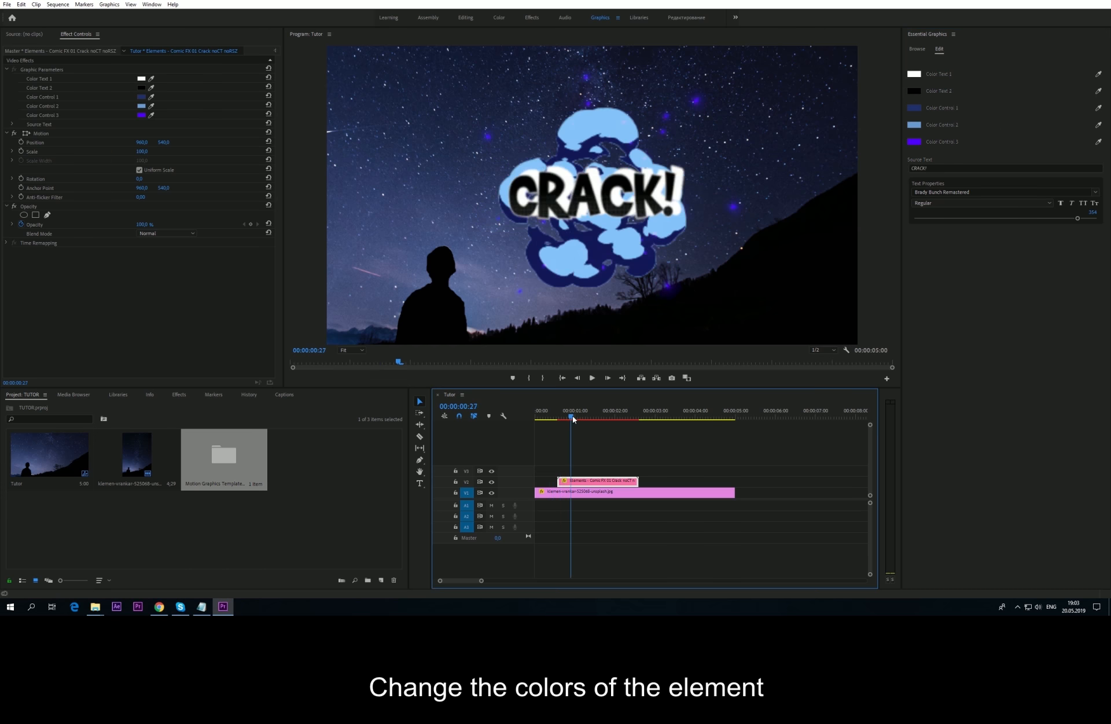
left_click_drag(573, 419, 569, 417)
left_click(915, 74)
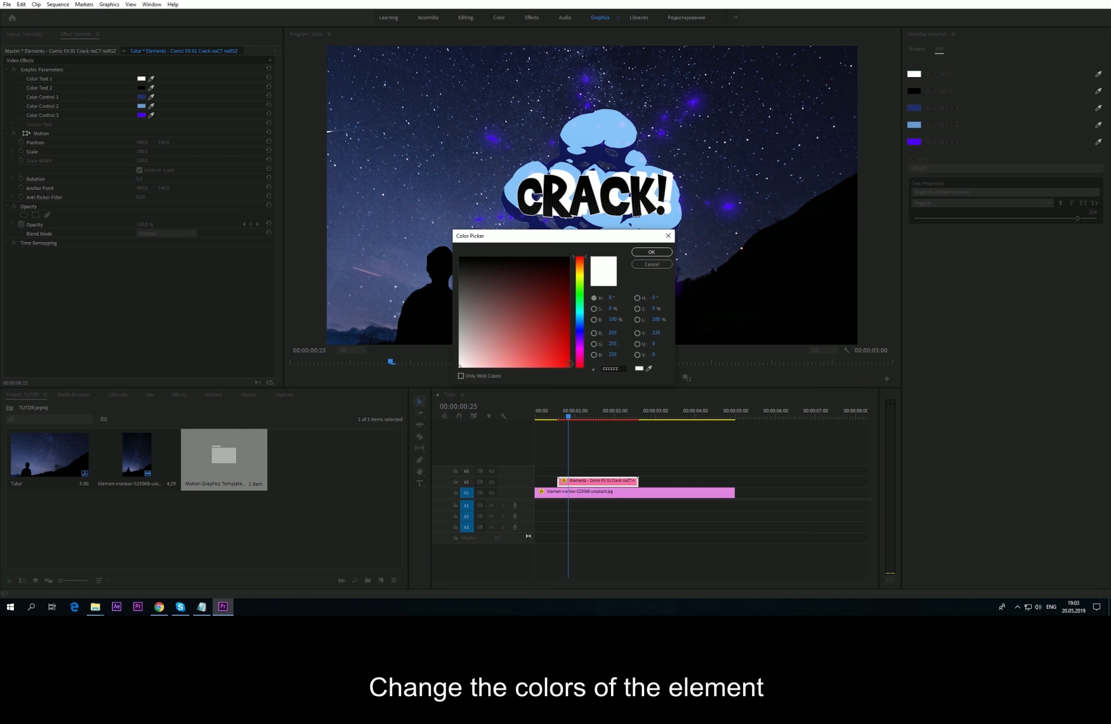
left_click(582, 311)
left_click_drag(538, 341, 523, 350)
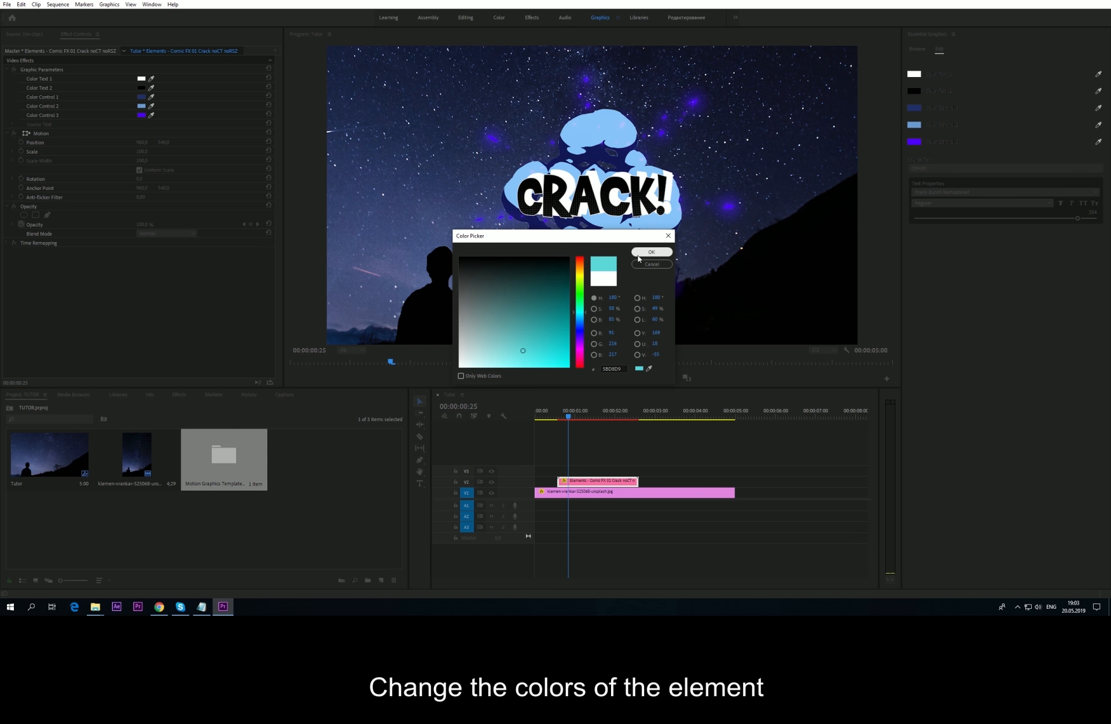
left_click(640, 254)
left_click(915, 74)
left_click(492, 367)
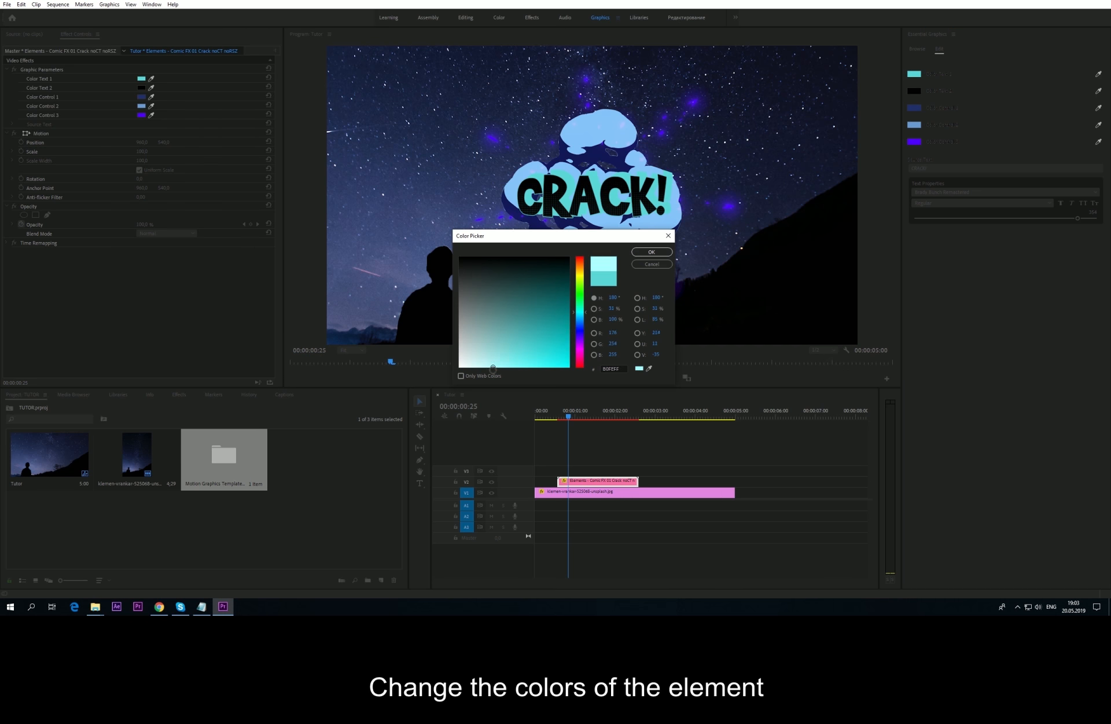
left_click(651, 252)
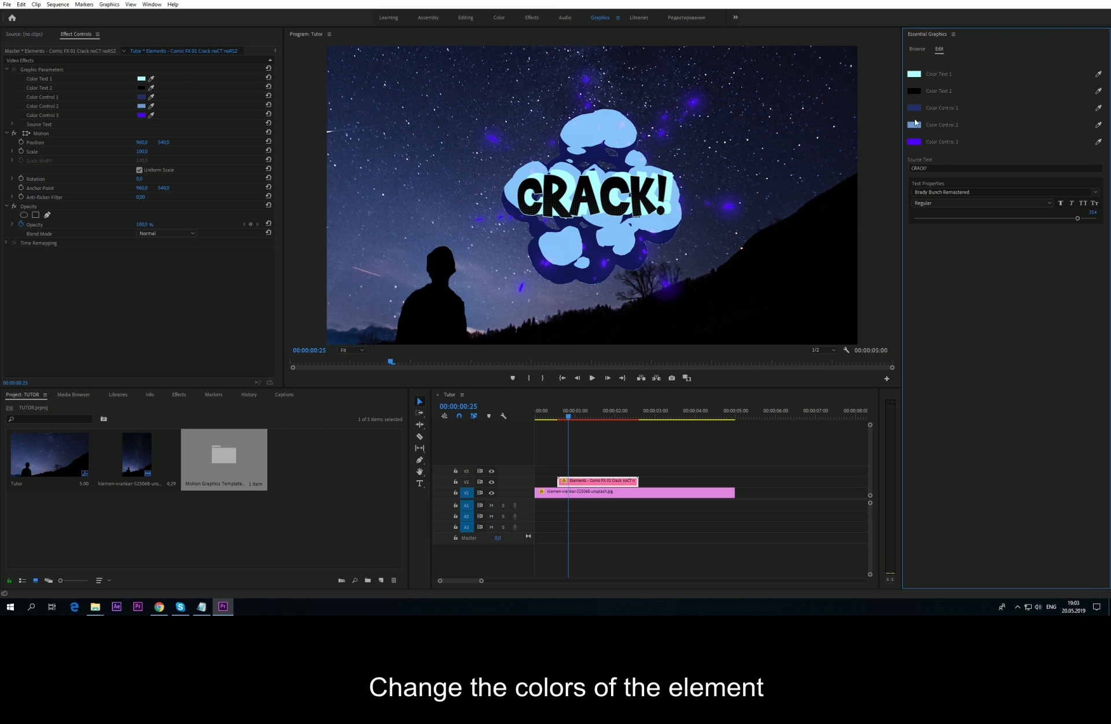
Step: Change Color Control 3 from purple to blue and preview the recoloured burst
left_click(914, 141)
left_click(578, 335)
left_click(649, 255)
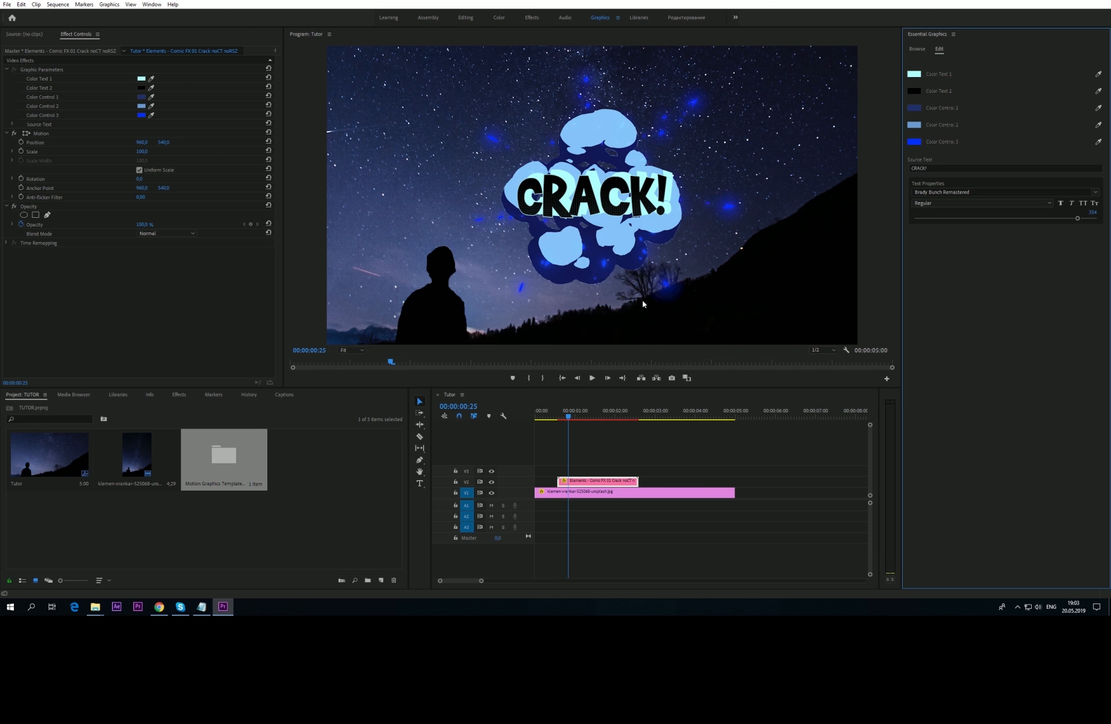
mouse_move(561, 416)
left_mouse_down()
mouse_move(551, 416)
mouse_move(566, 417)
left_mouse_up()
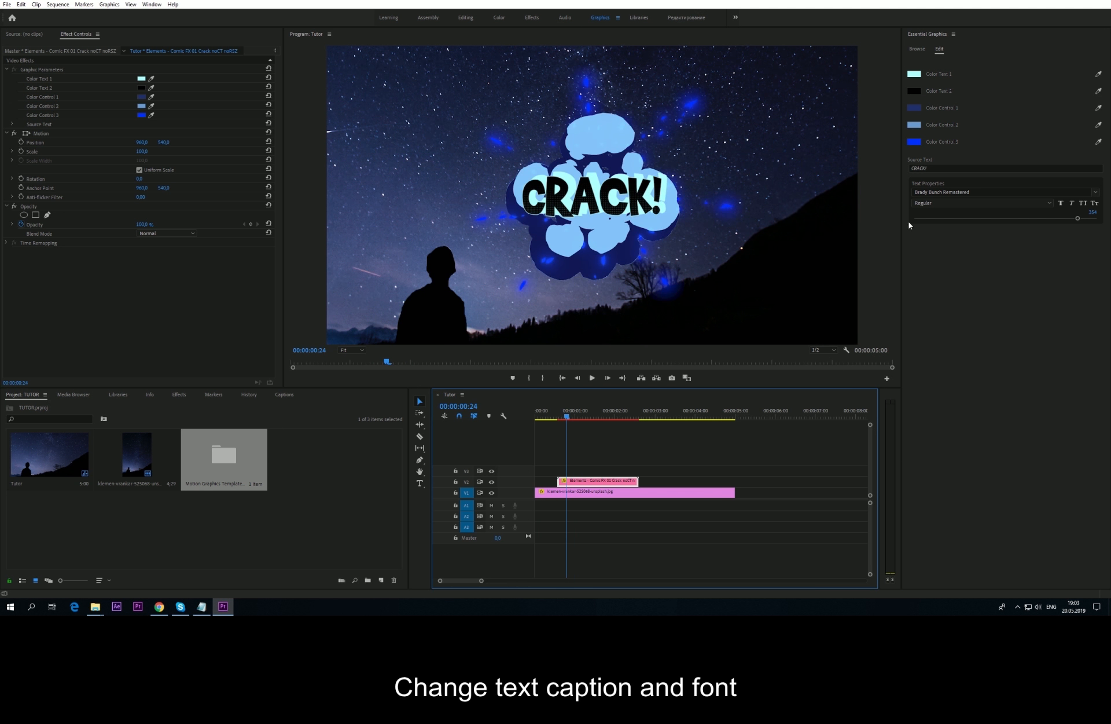
Step: Change the caption to BOOOM in the Cookie font at size 275
left_click(929, 168)
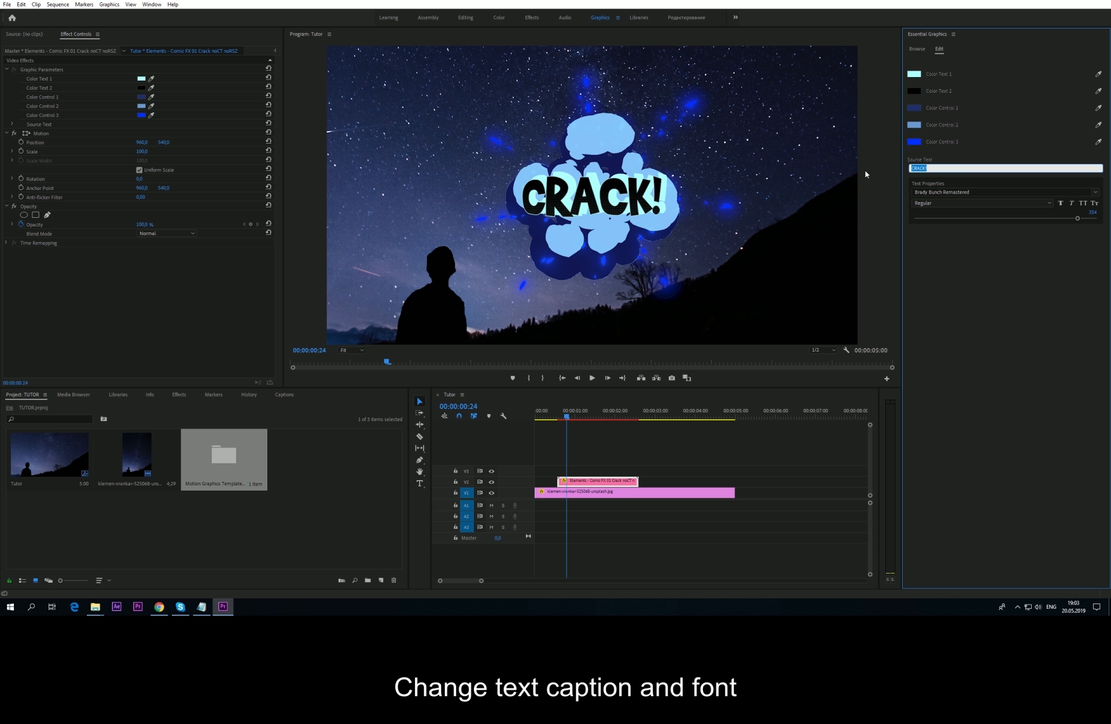
type("BOOOM")
left_click(977, 270)
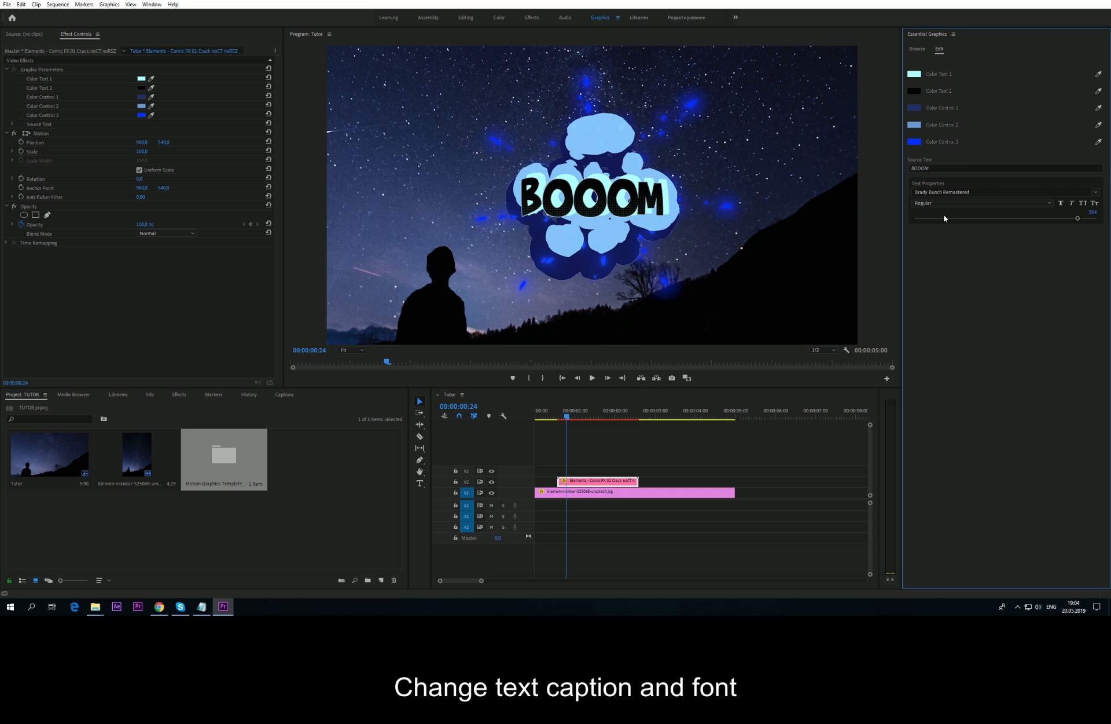
left_click(1096, 193)
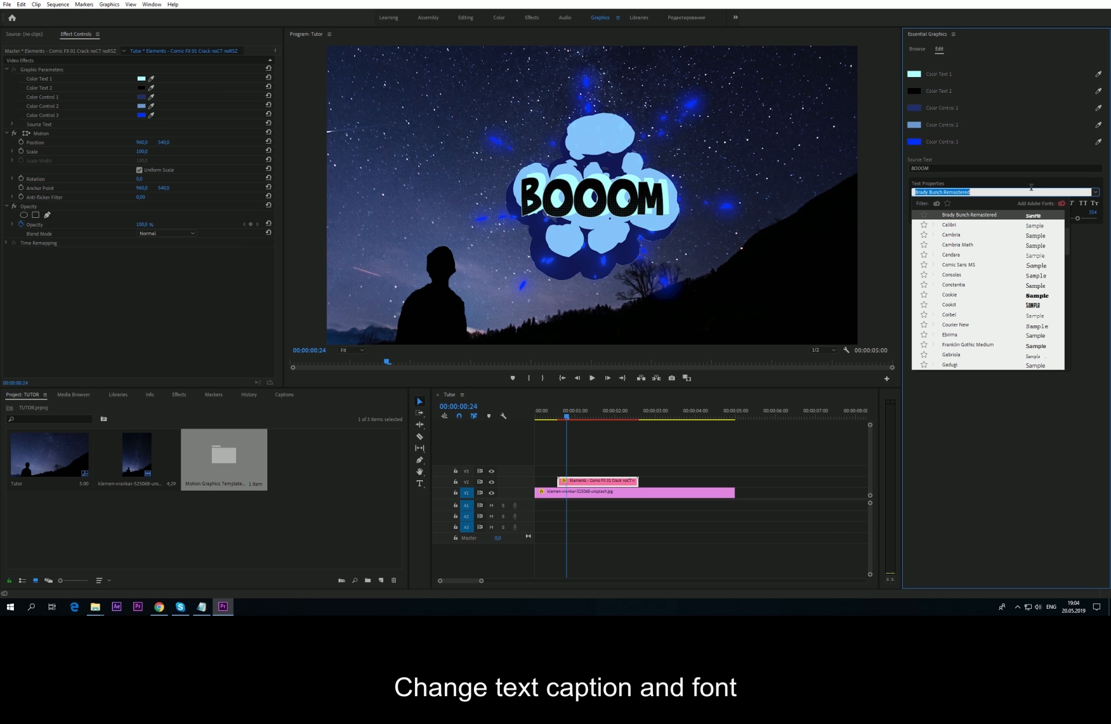
left_click(950, 295)
left_click_drag(1077, 218, 1033, 216)
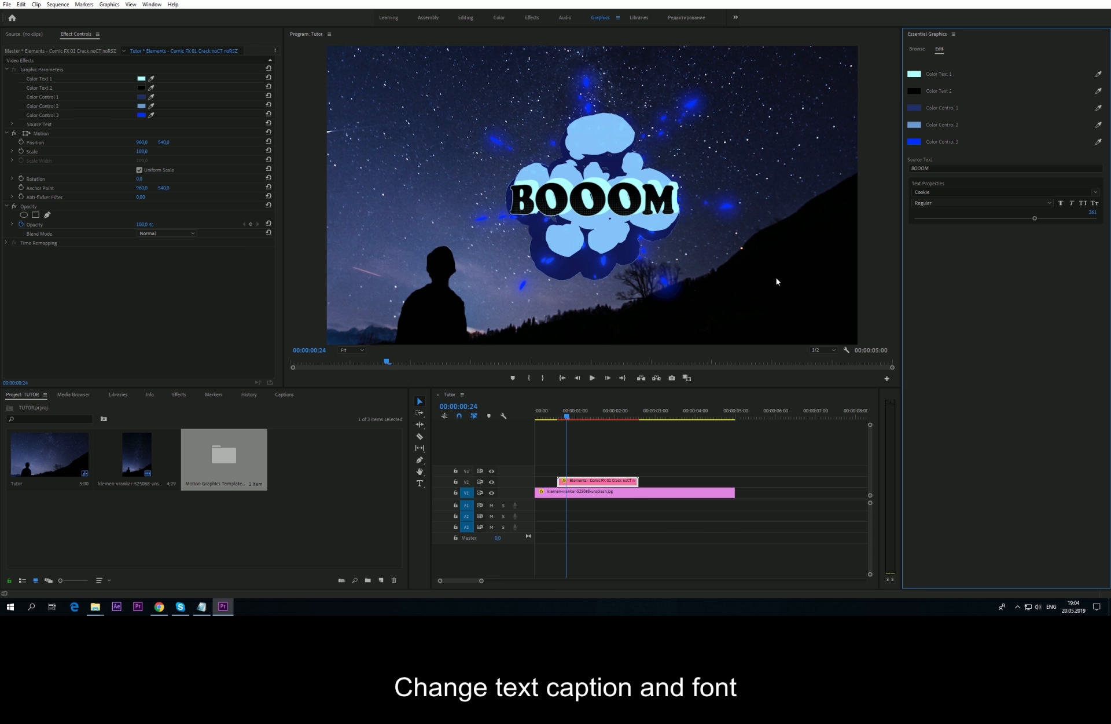
Step: Move the graphic to Position X 767 and scale it down to 87
mouse_move(143, 142)
left_mouse_down()
mouse_move(191, 145)
mouse_move(144, 146)
left_mouse_up()
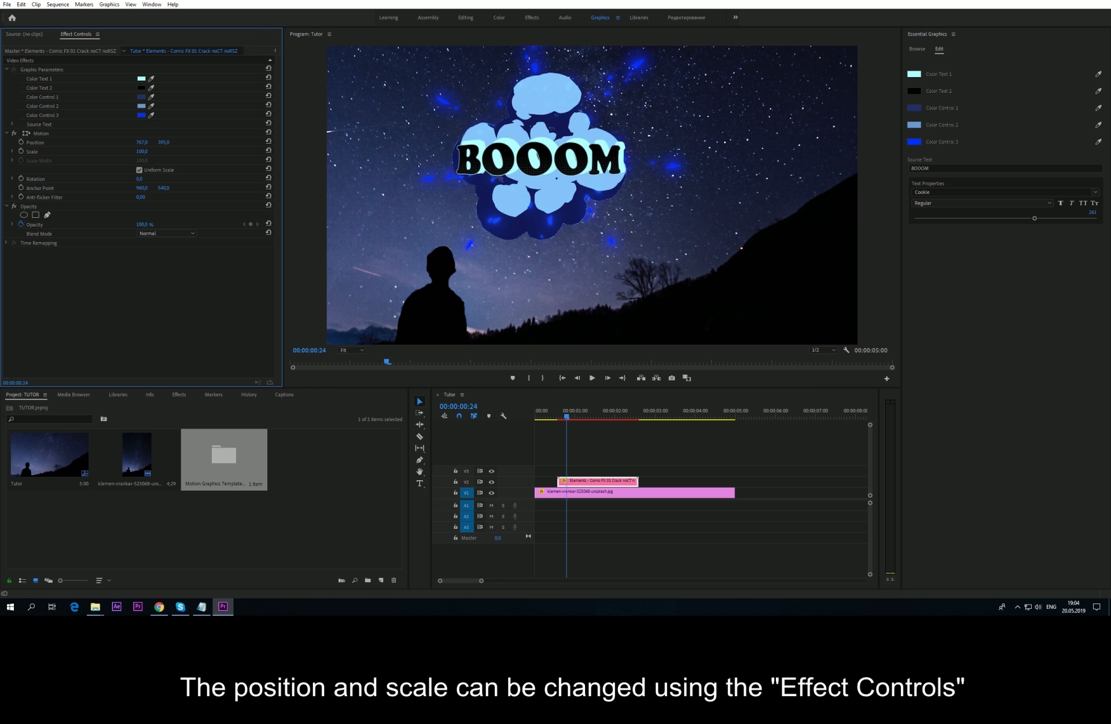
left_click_drag(142, 151, 128, 151)
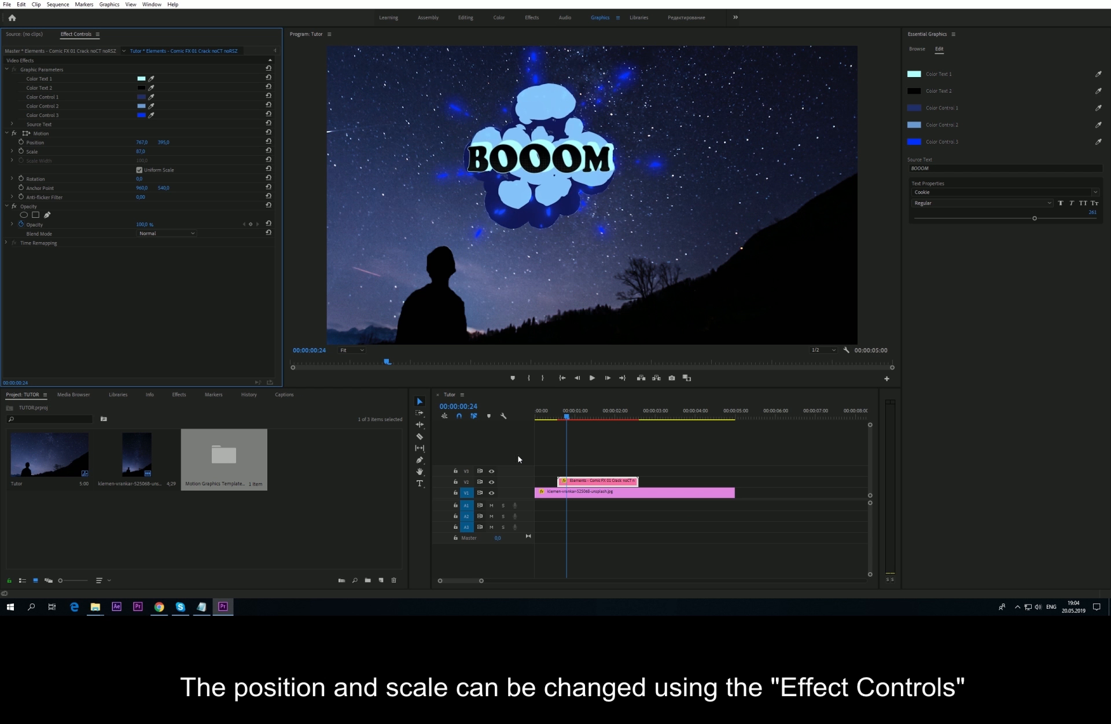
left_click(538, 418)
left_click_drag(538, 419, 624, 413)
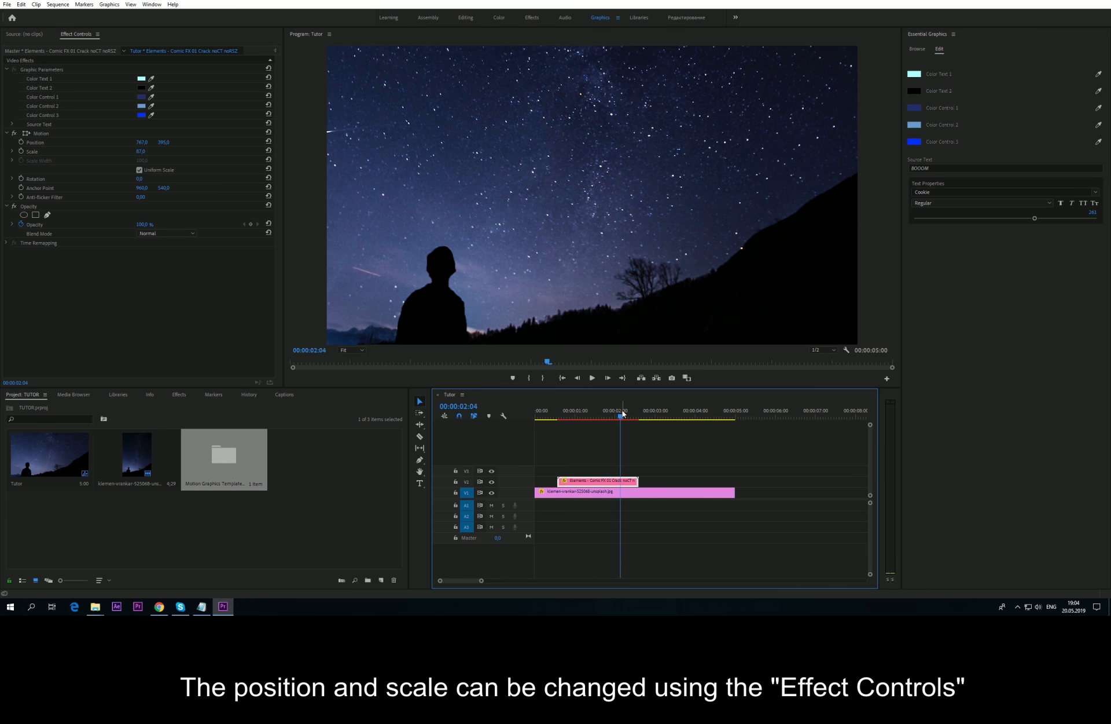
Step: Browse All template categories and place Fire 037 Explosion Radial beneath the BOOOM clip
left_click(917, 49)
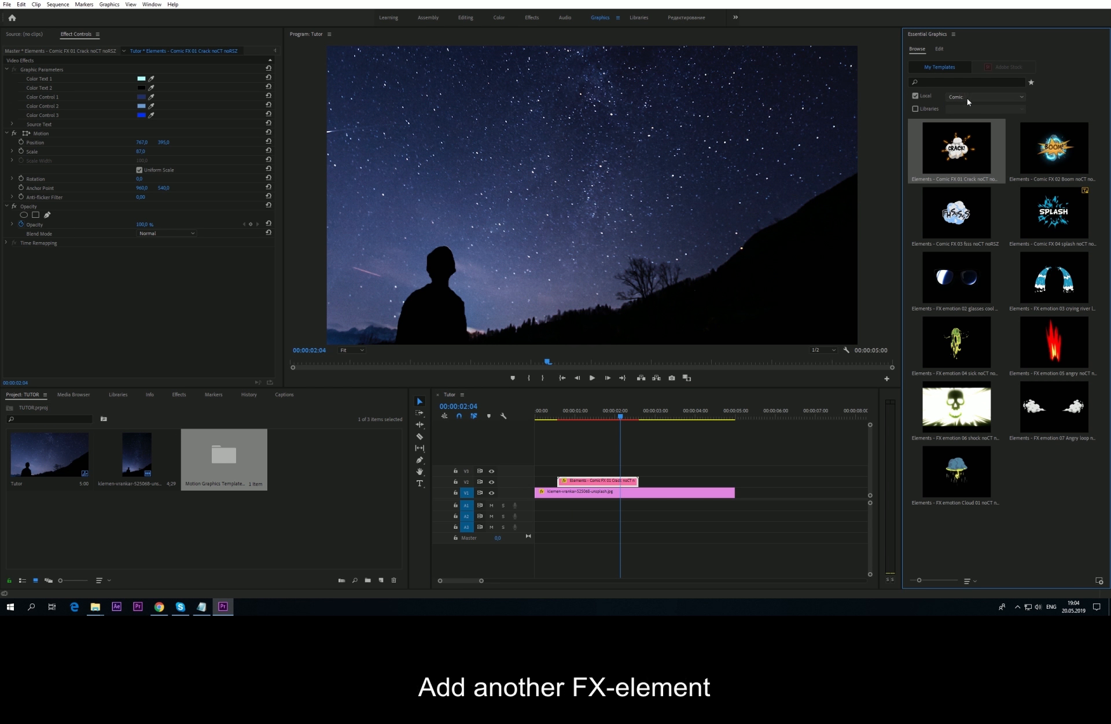
left_click(967, 98)
left_click(963, 106)
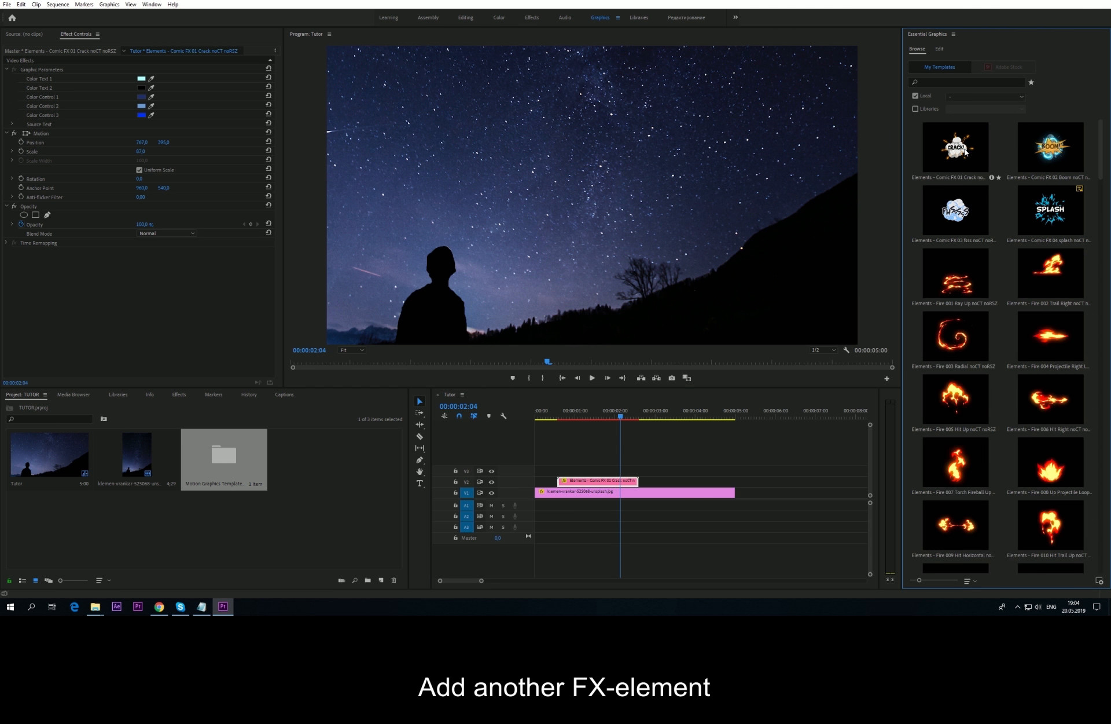
scroll(984, 181, "down", 2)
scroll(952, 347, "down", 2)
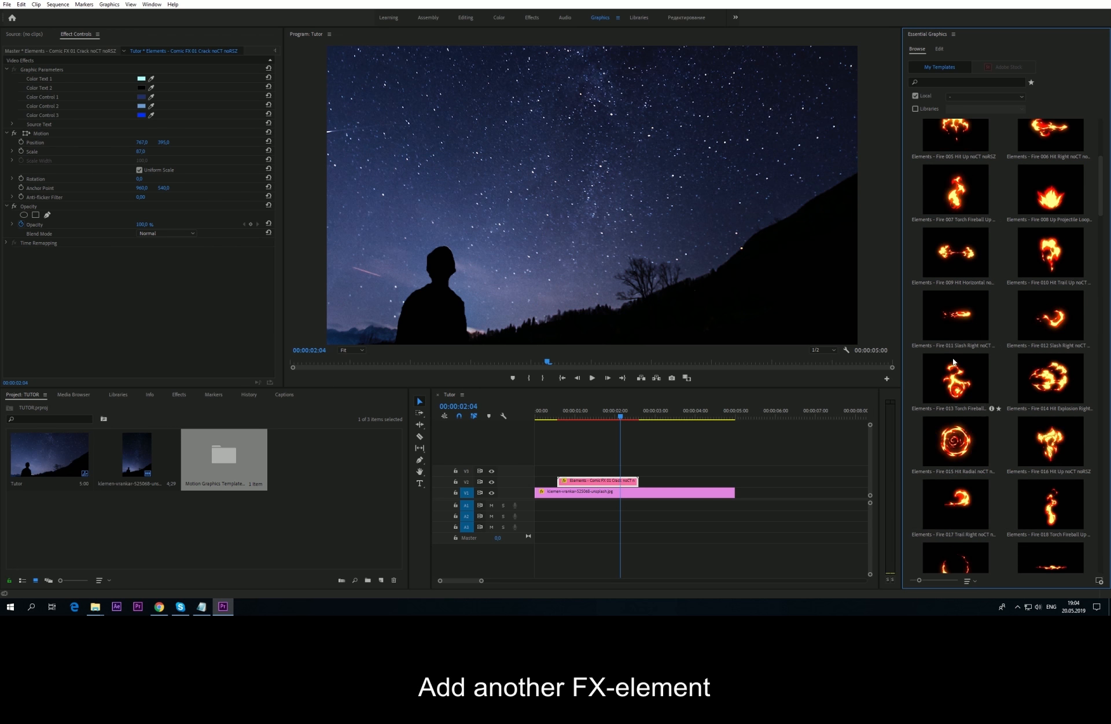
scroll(948, 383, "down", 2)
scroll(948, 395, "down", 9)
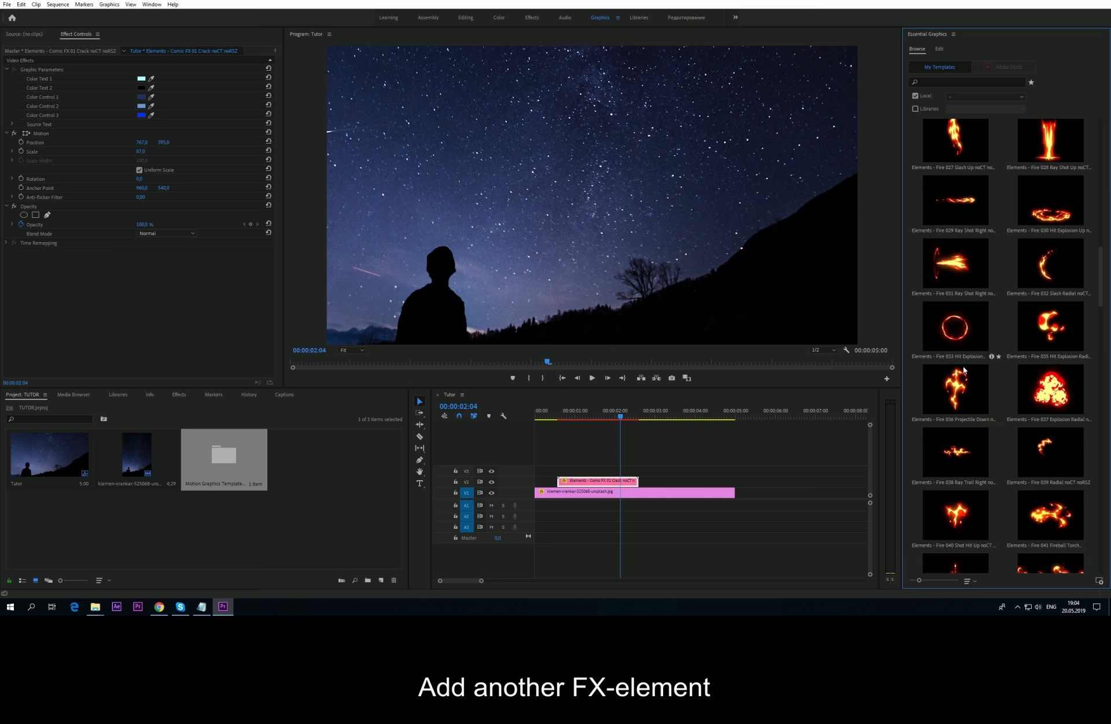
left_click_drag(1054, 389, 564, 472)
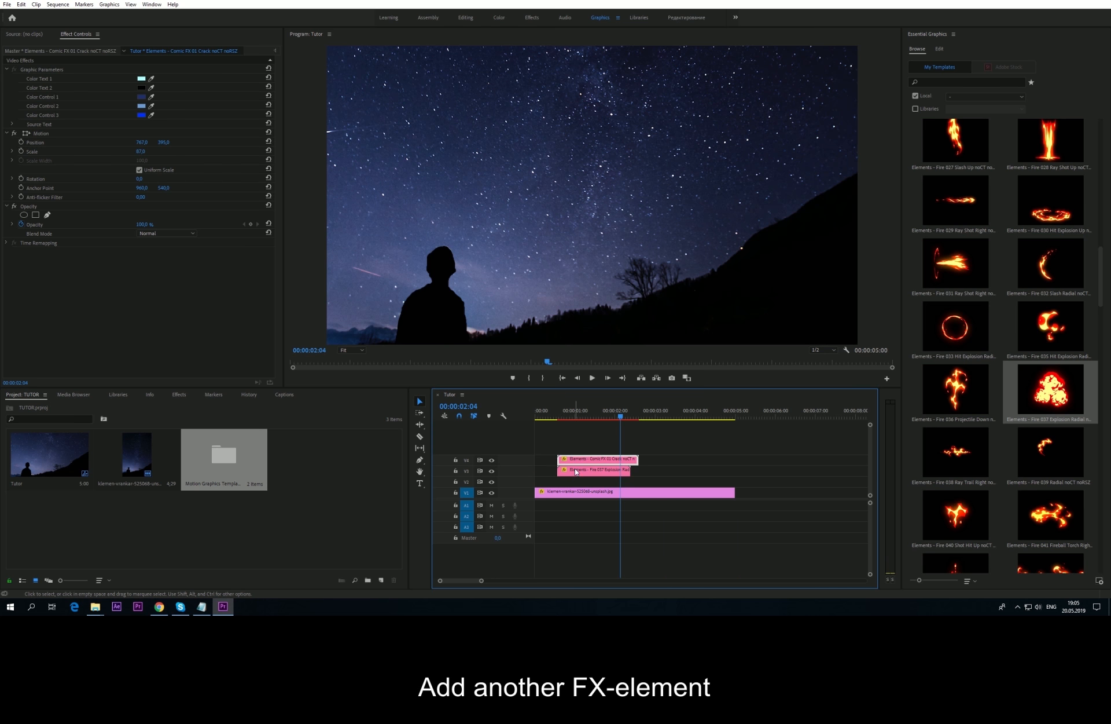
Step: Select the Fire 037 clip and change its Color Control 2 glow to blue
left_click(566, 417)
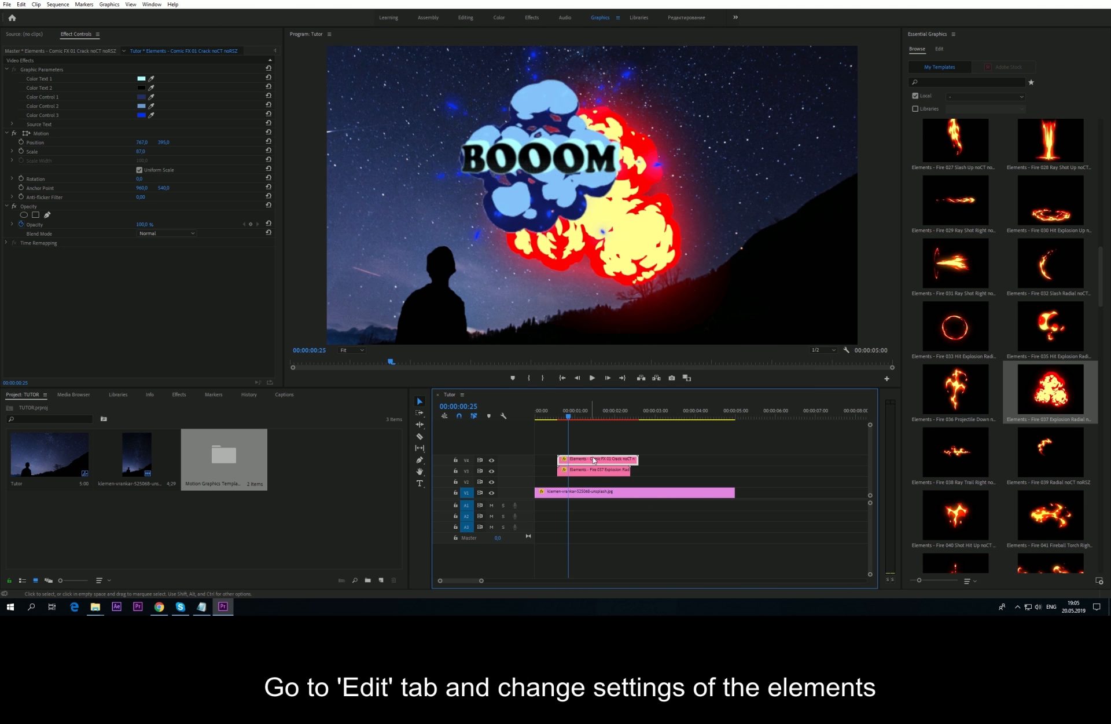
left_click(573, 469)
left_click(914, 213)
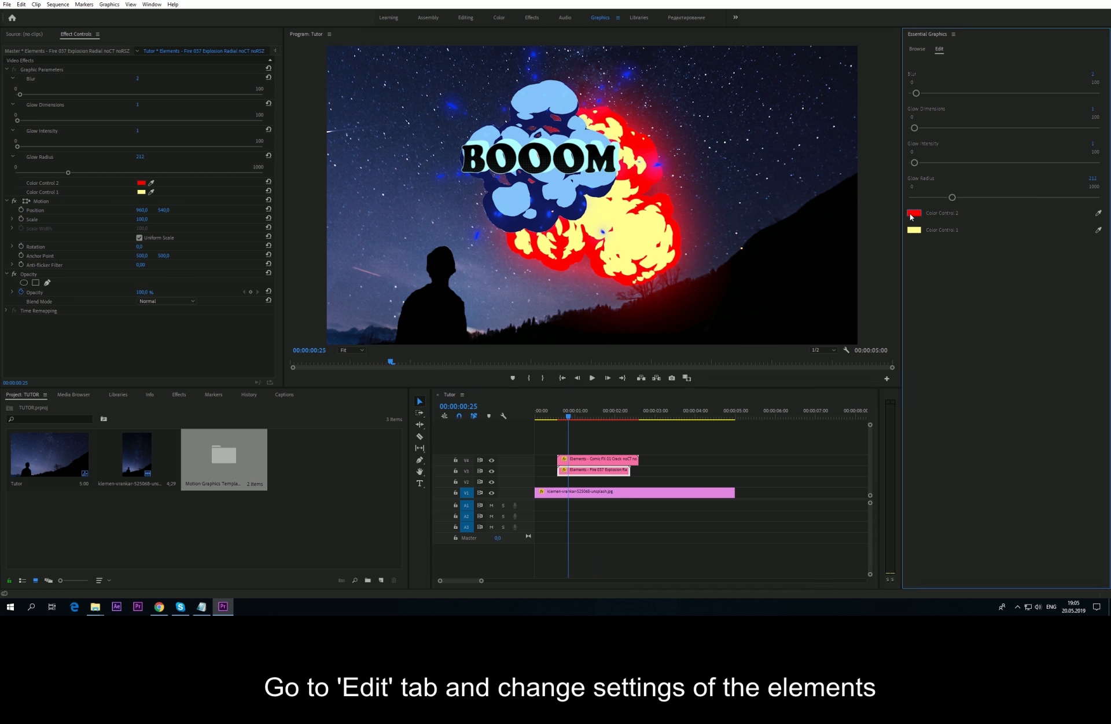
left_click(580, 315)
left_click(657, 252)
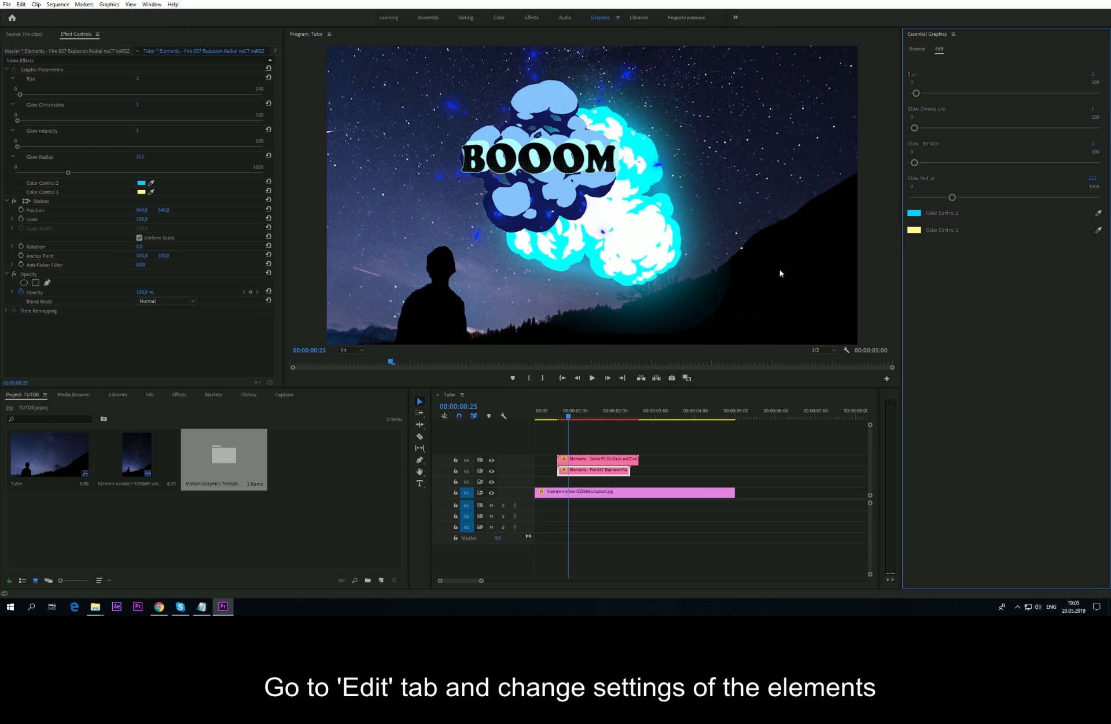
left_click(913, 213)
left_click(580, 299)
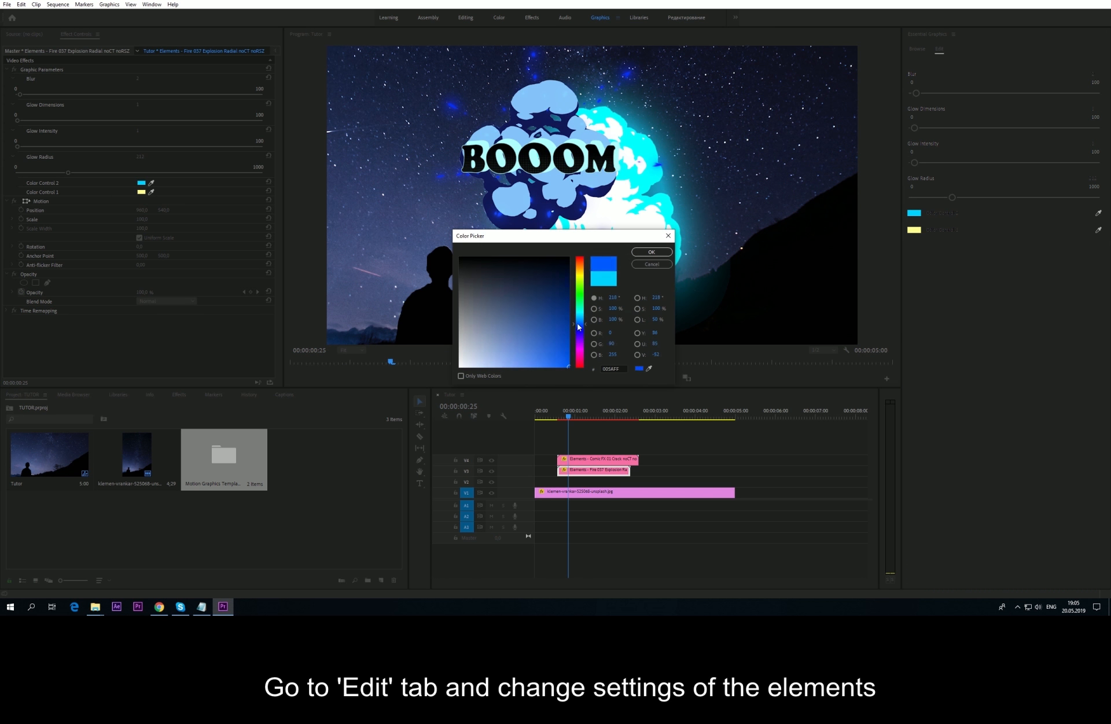
left_click(657, 252)
Step: Set blur to 0 and glow radius to 44, and shift the explosion left to X 773
mouse_move(914, 94)
left_mouse_down()
mouse_move(929, 93)
mouse_move(908, 92)
left_mouse_up()
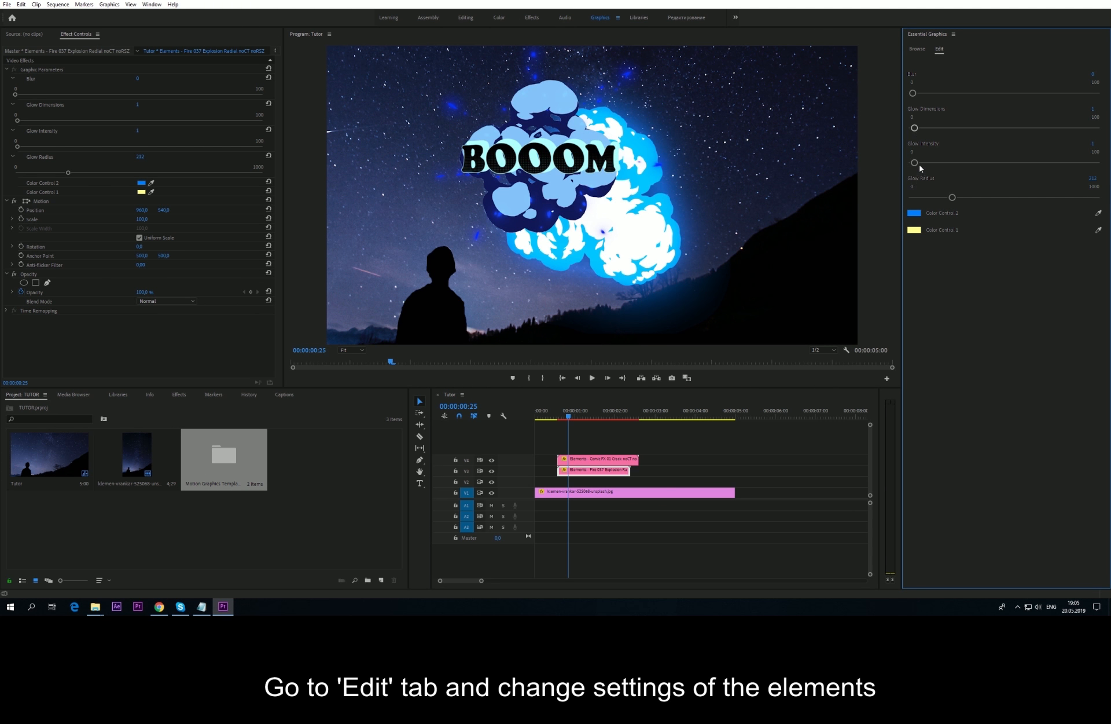
left_click_drag(915, 163, 927, 198)
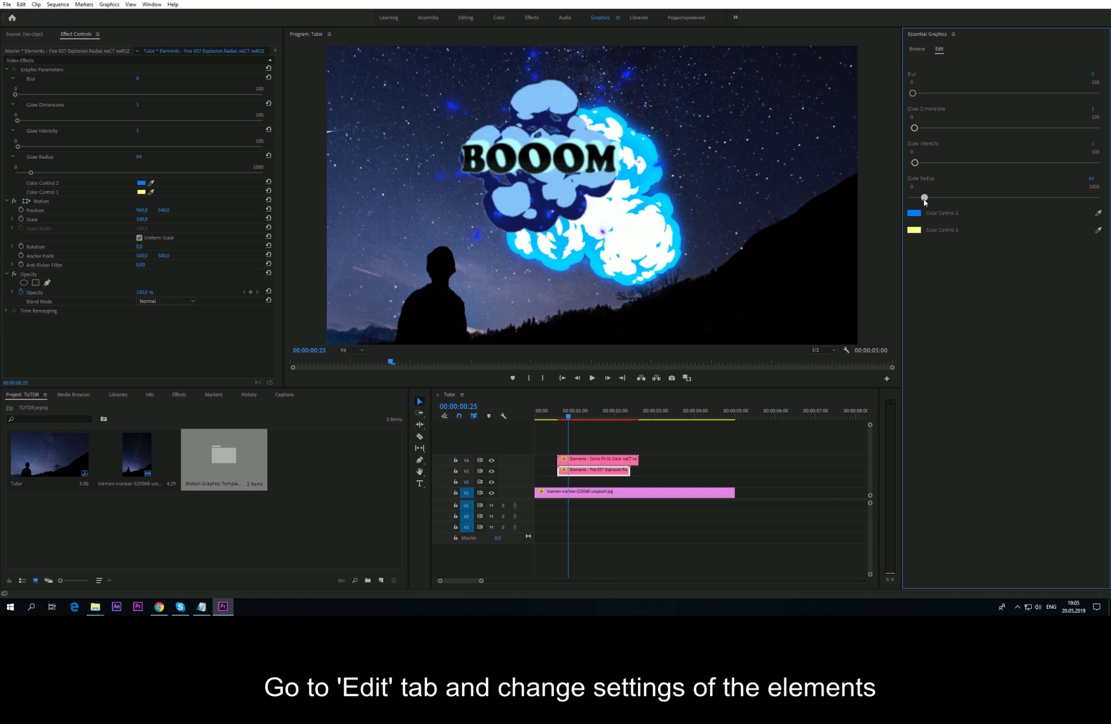
left_click(563, 415)
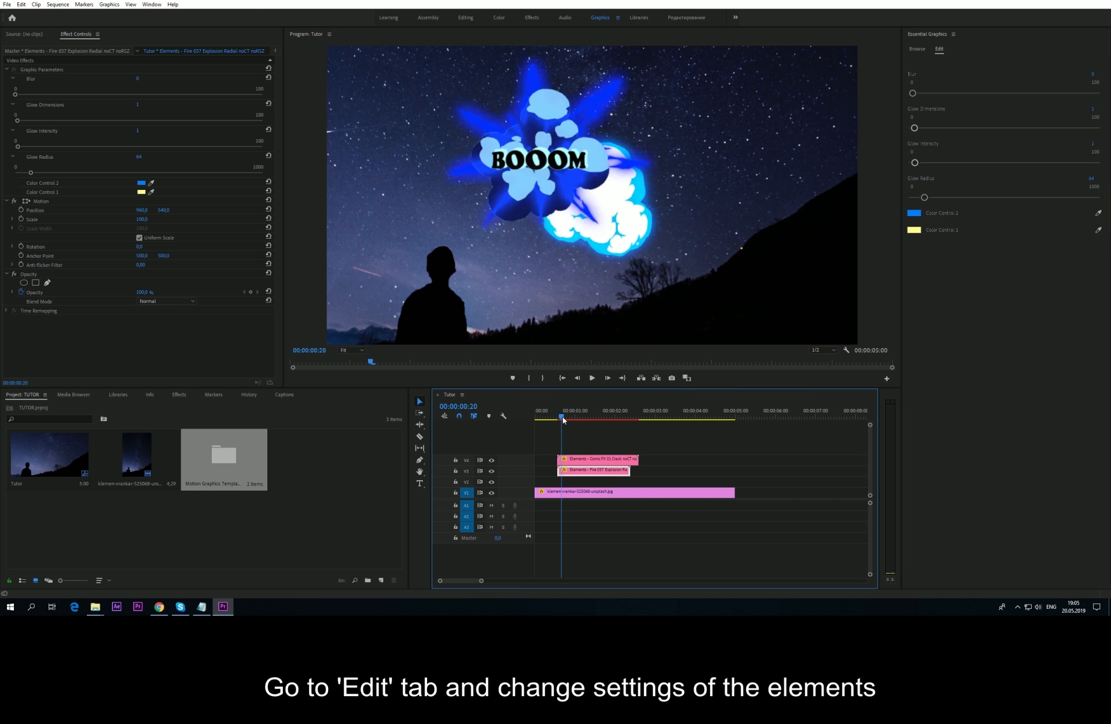
left_click(223, 277)
left_click_drag(139, 211, 79, 211)
left_click_drag(562, 415, 642, 409)
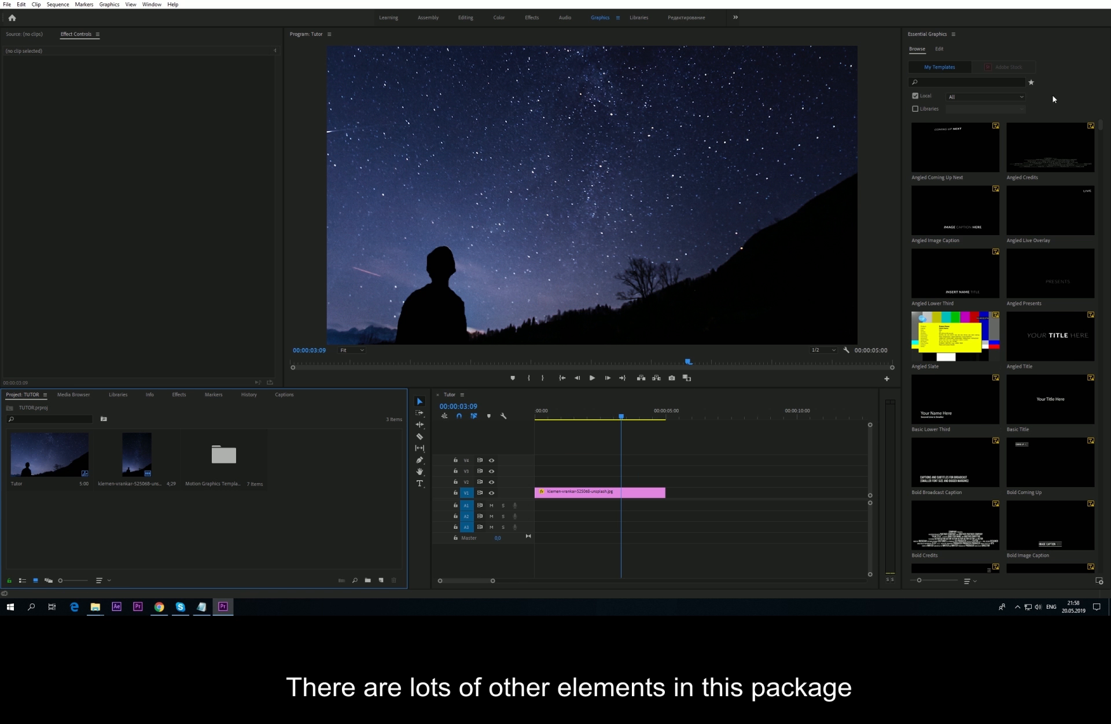
Step: Show the Electricity templates, add Electricity 037 Shot Right to the sequence, and play it
left_click(1018, 97)
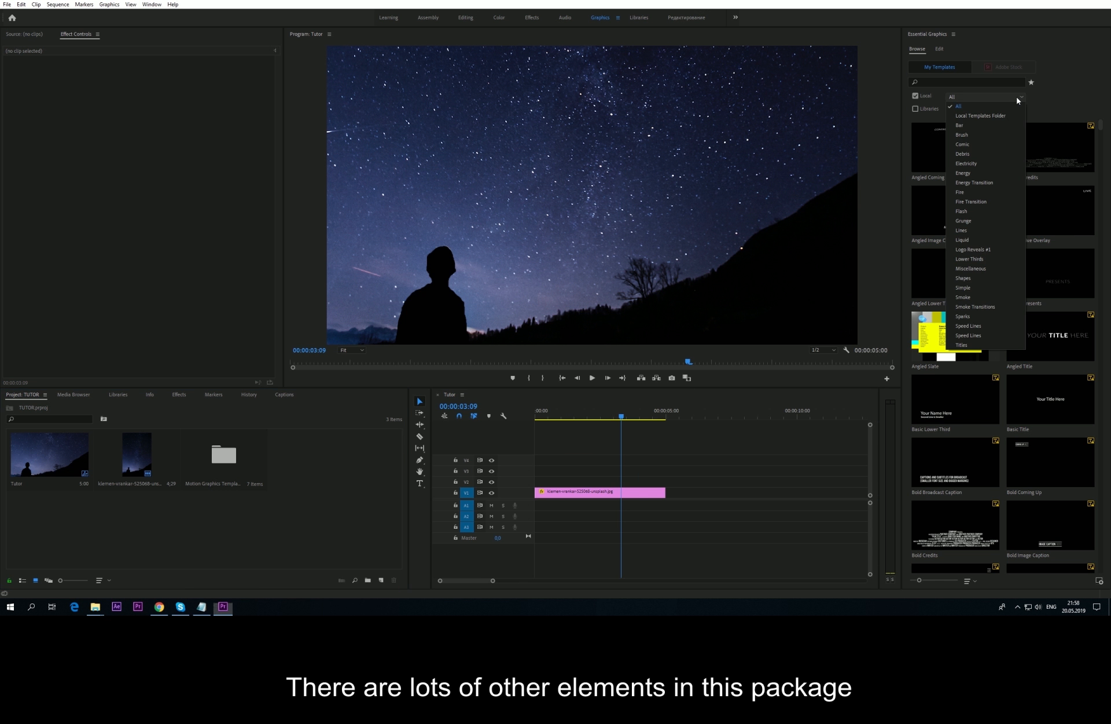
left_click(966, 164)
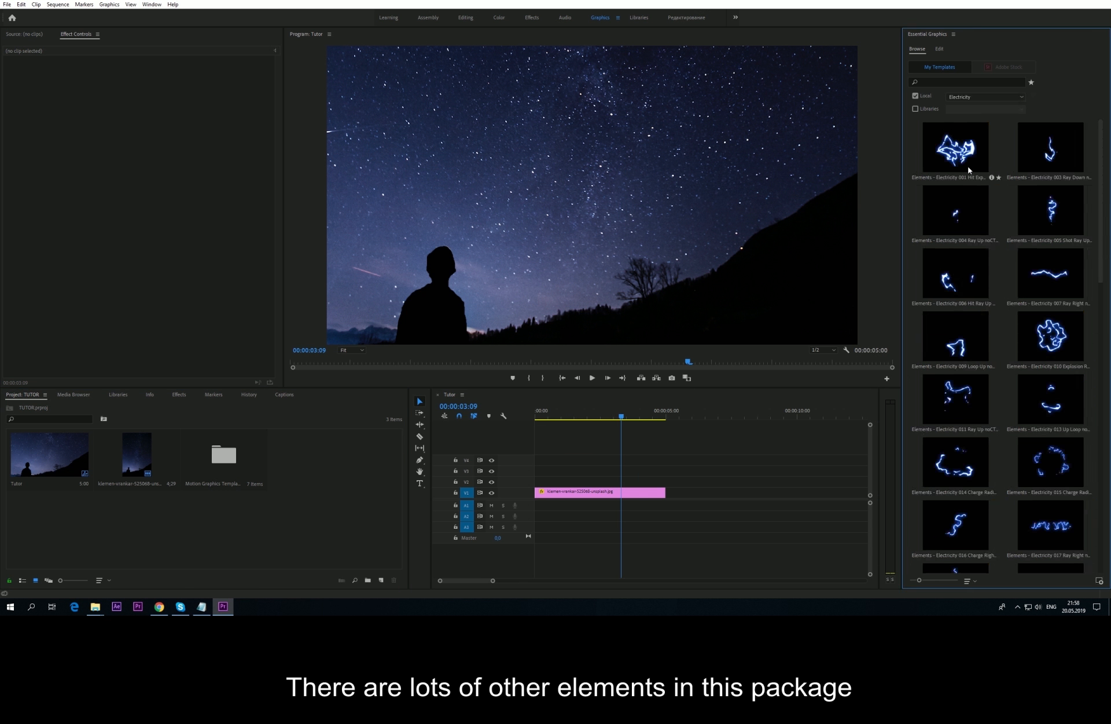
scroll(991, 366, "down", 8)
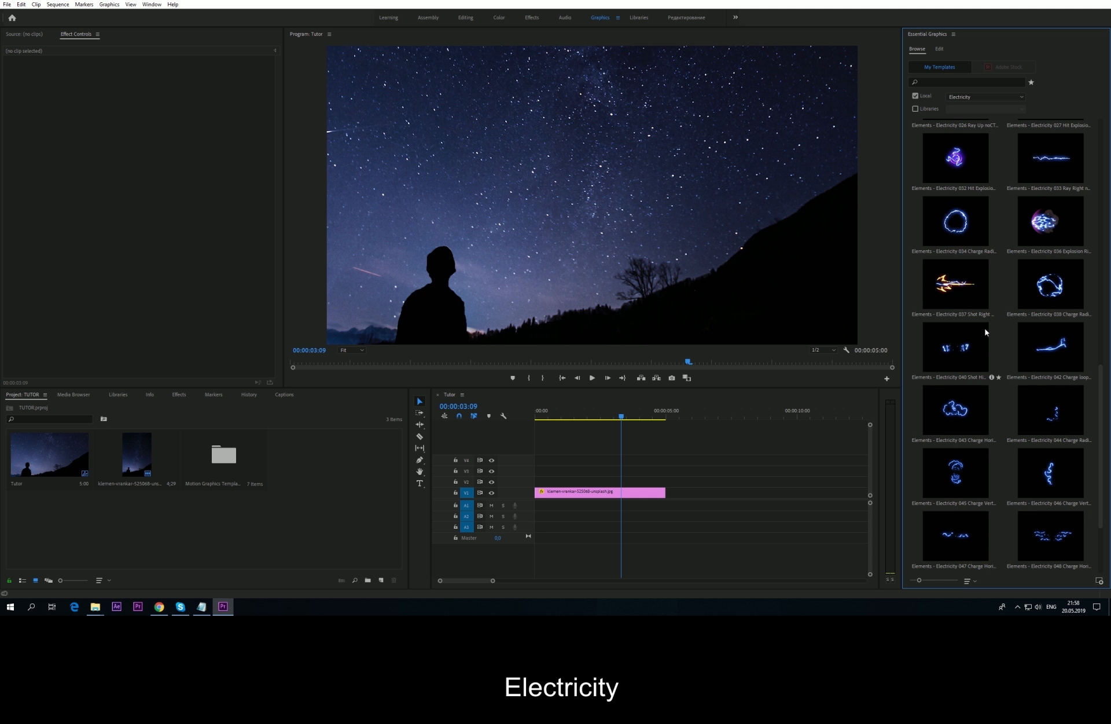
scroll(984, 346, "down", 4)
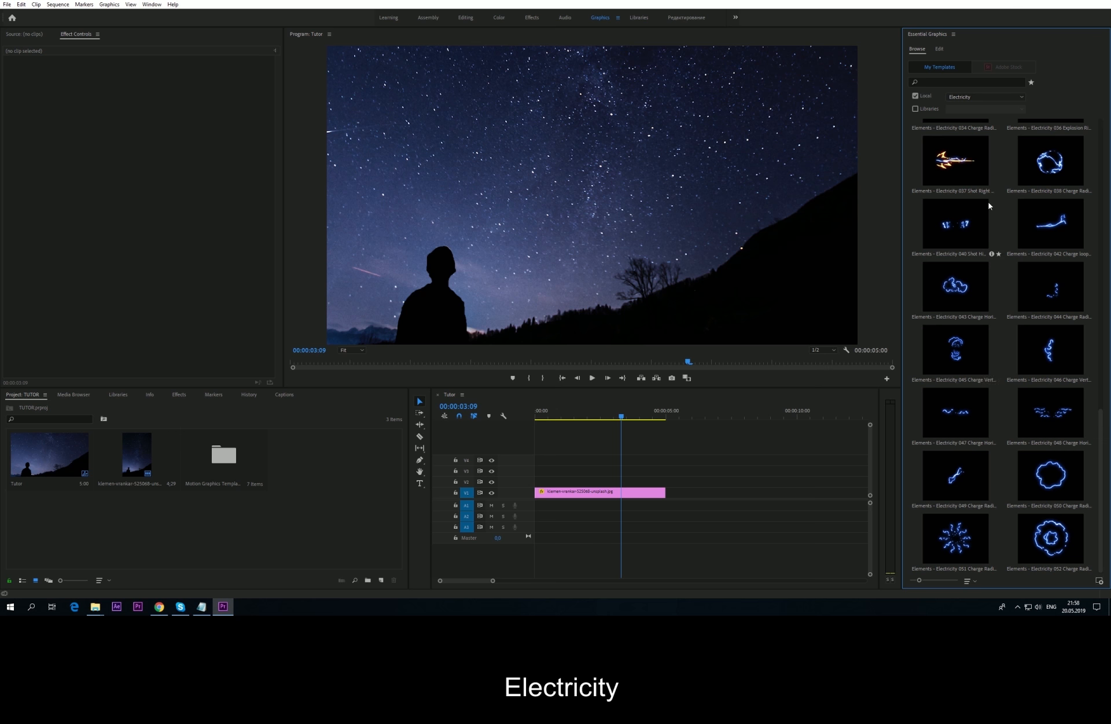
left_click_drag(962, 166, 624, 480)
left_click(604, 418)
key("space")
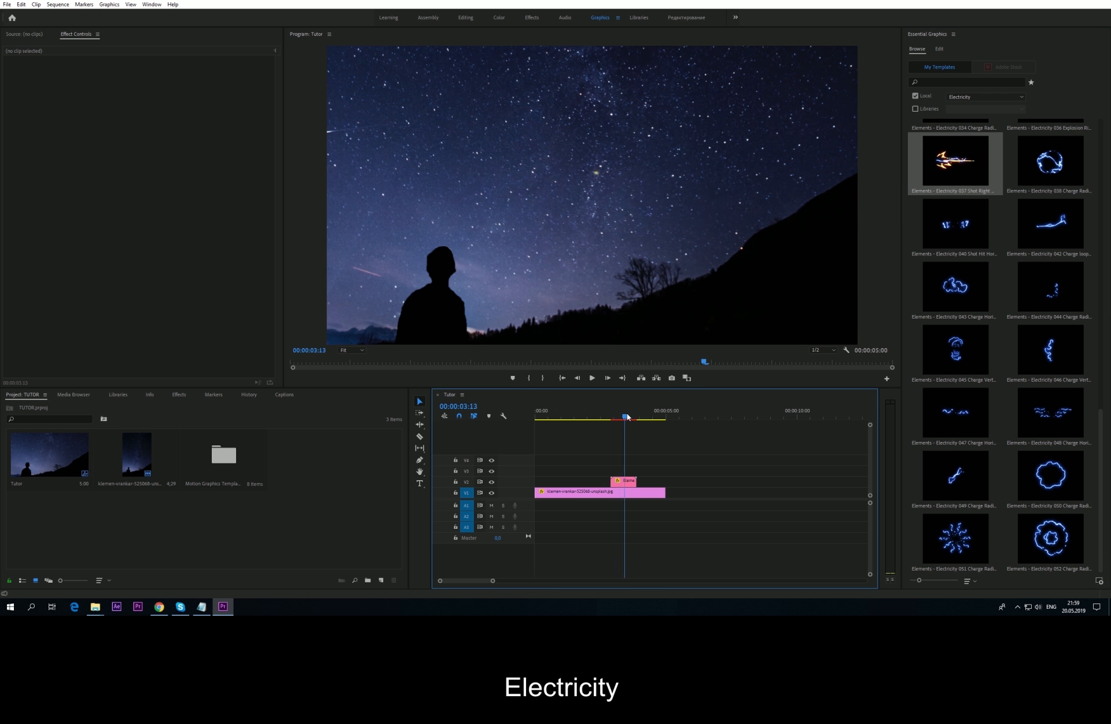
left_click(607, 417)
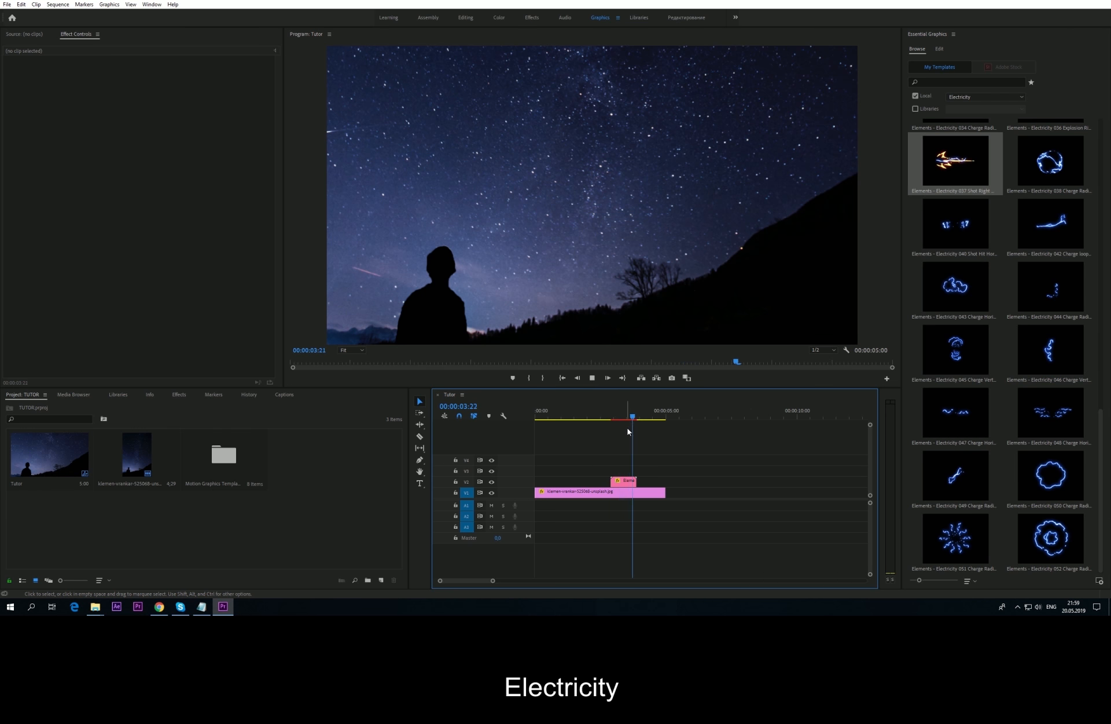
key("space")
Step: Delete the Electricity clip and switch the template category to Energy
left_click(623, 481)
key("Delete")
left_click(918, 49)
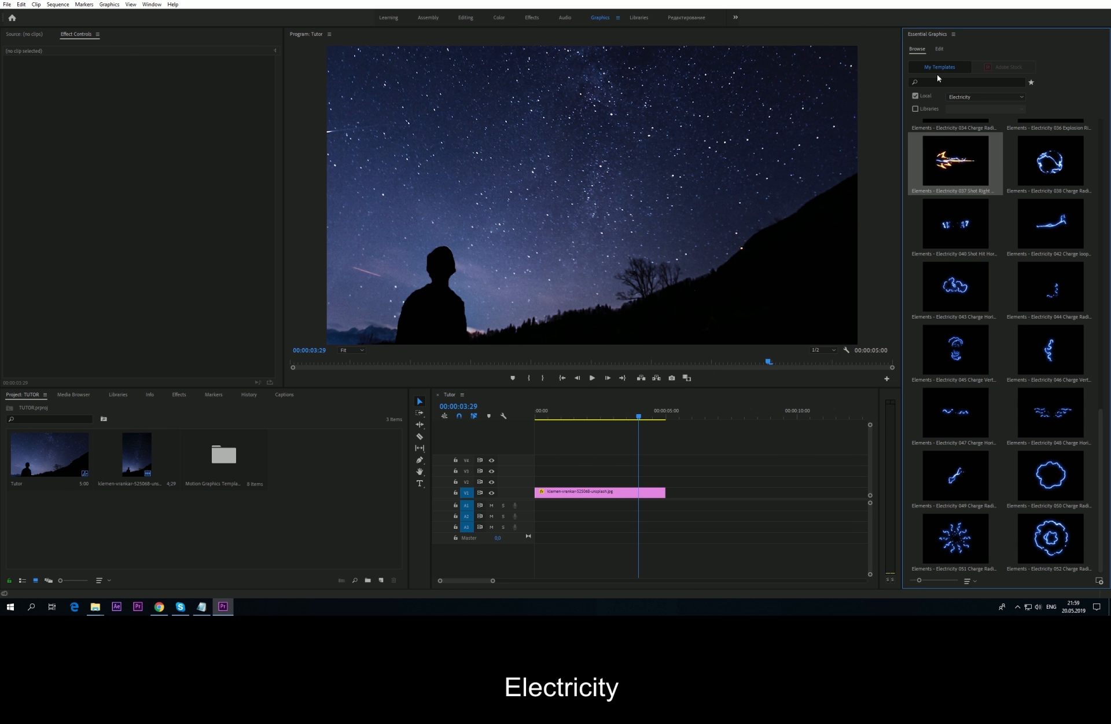
left_click(974, 101)
left_click(964, 172)
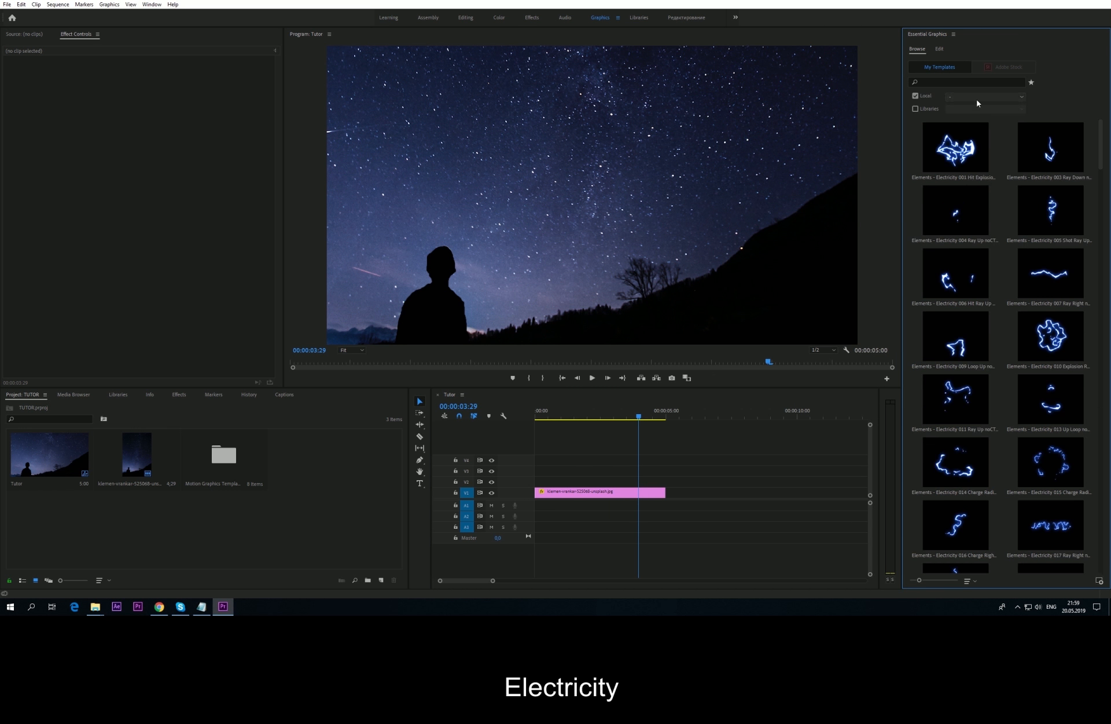
Step: Show Energy templates, try Energy 039 Ray Radial on V2, then delete it
left_click(978, 97)
left_click(965, 163)
scroll(1040, 253, "down", 10)
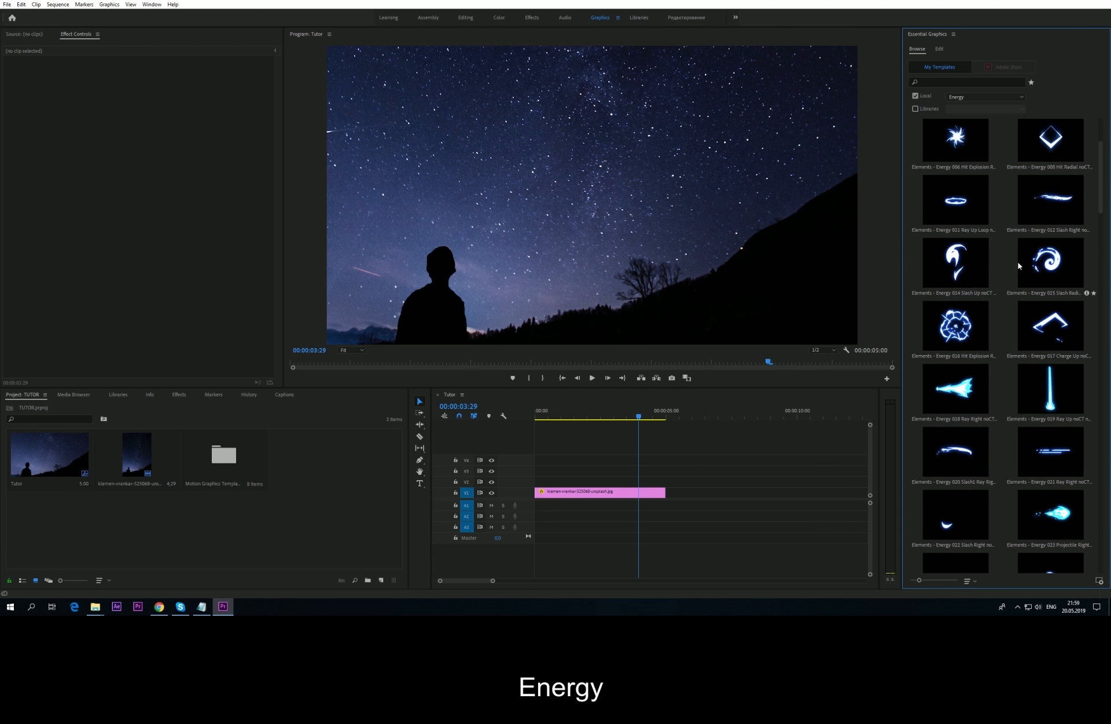
left_click_drag(962, 335, 617, 480)
left_click_drag(610, 418, 615, 419)
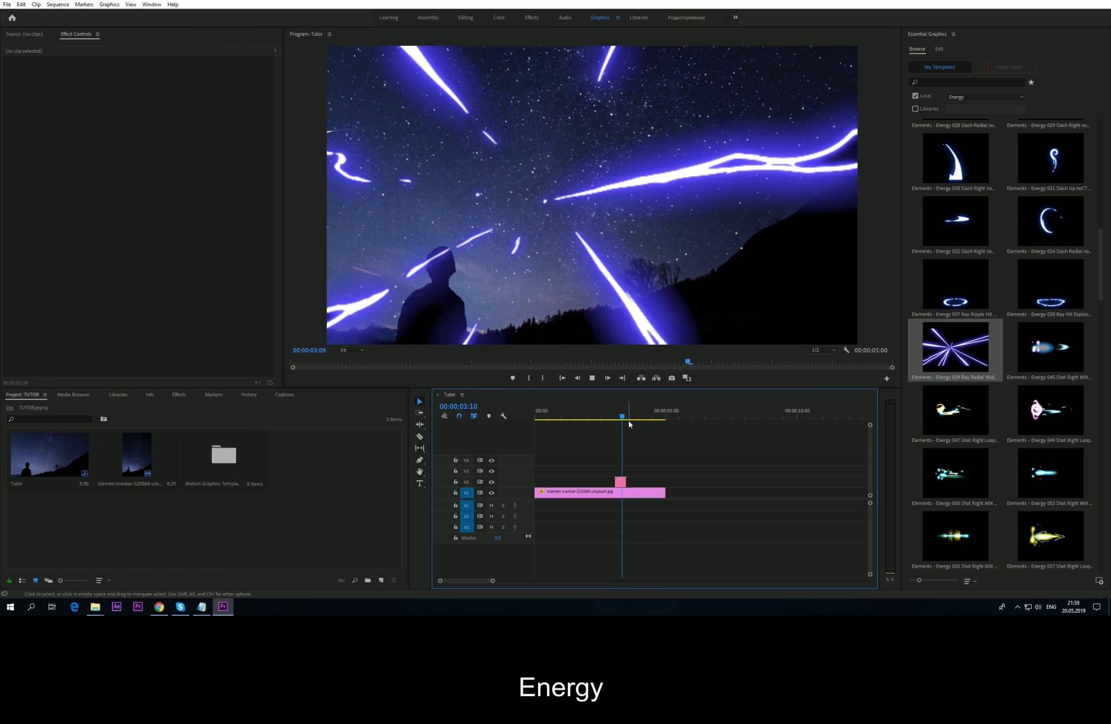
key("space")
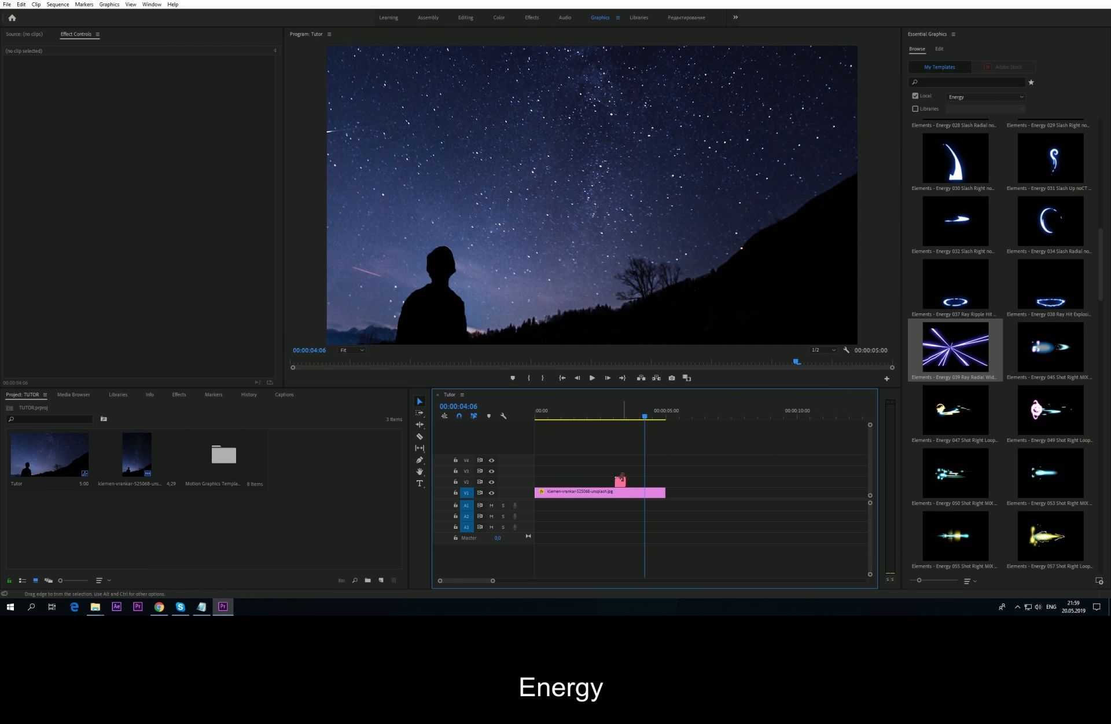
left_click(621, 481)
key("Delete")
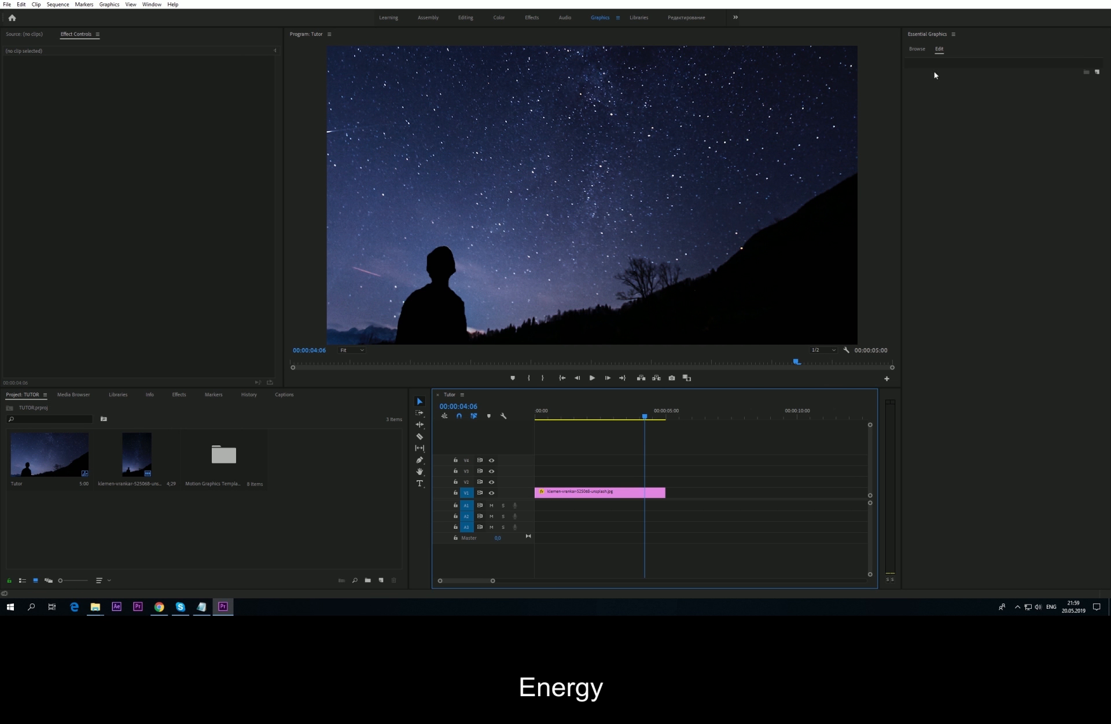
Step: Scroll to the end of the Energy templates and open the category choices
left_click(918, 49)
scroll(966, 318, "down", 10)
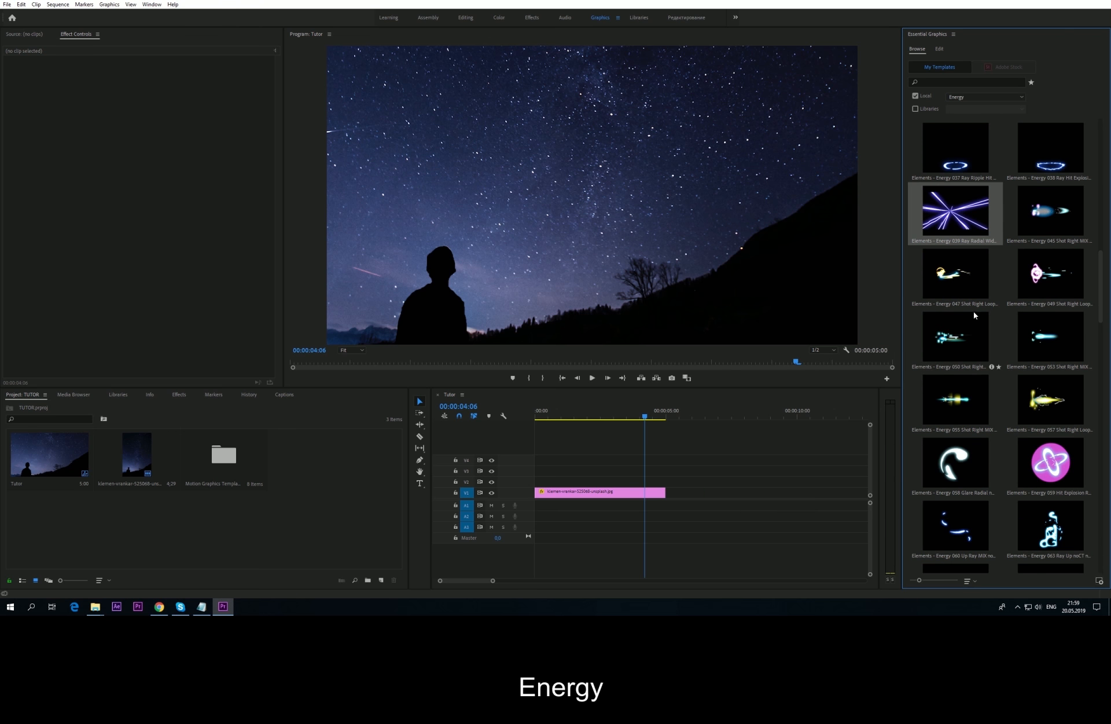
scroll(974, 317, "down", 12)
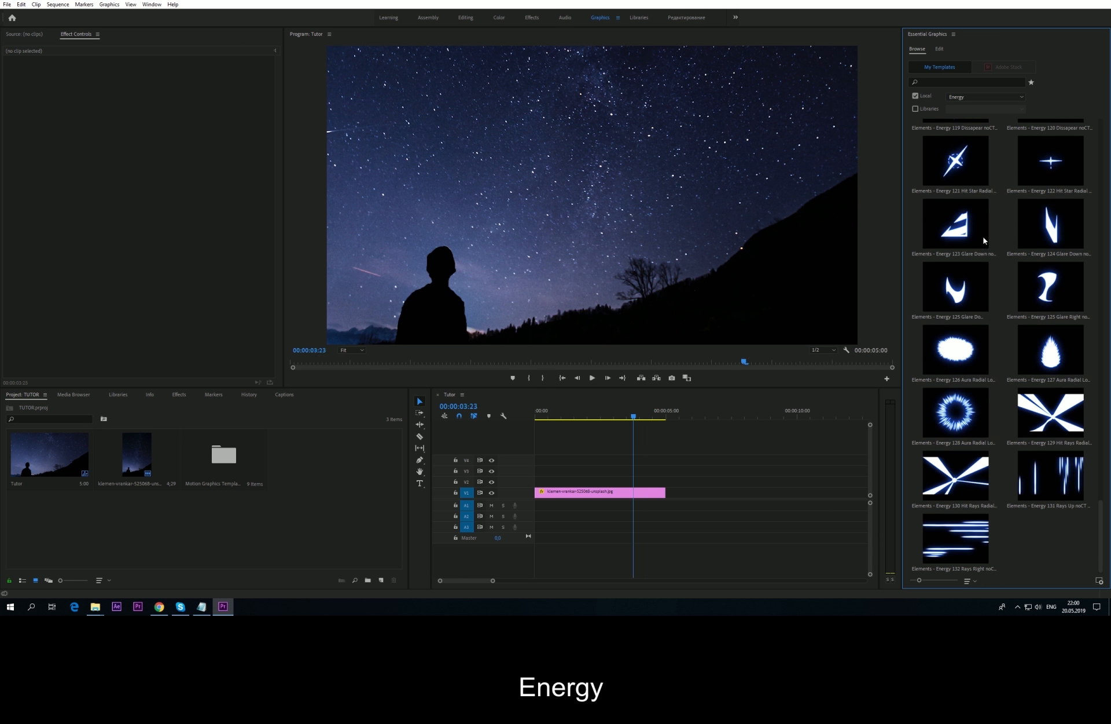
left_click(1022, 98)
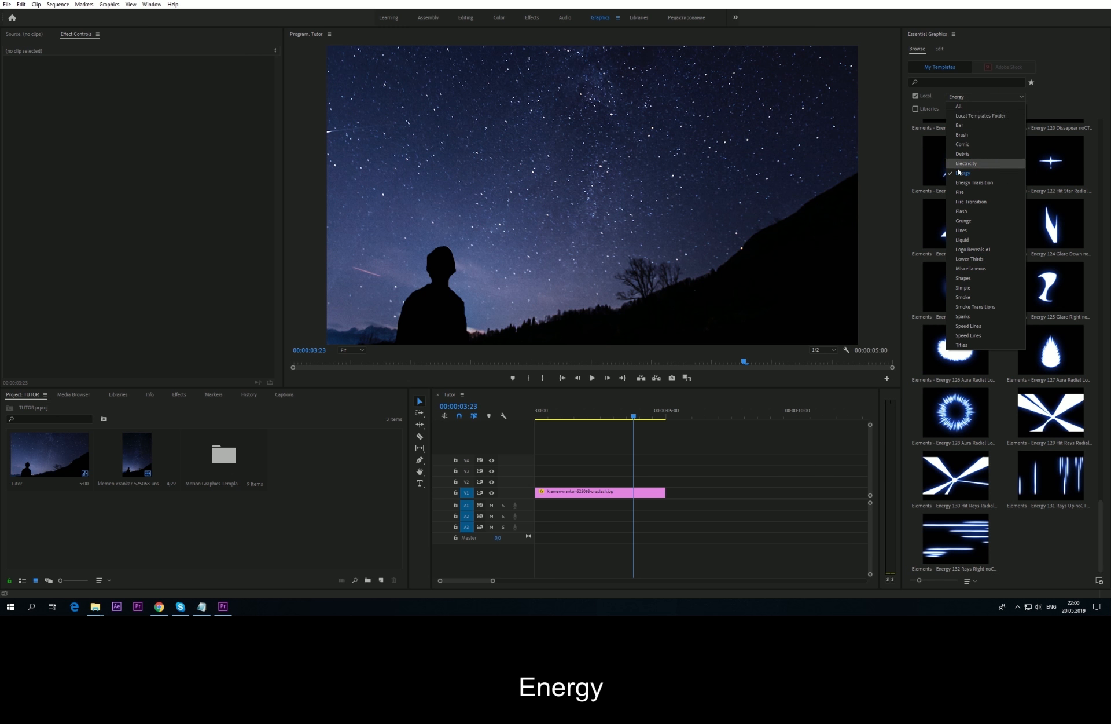
left_click(963, 225)
Step: Show Liquid templates, try the Liquid 036 splash on V2 above the photo, then delete it
left_click(977, 98)
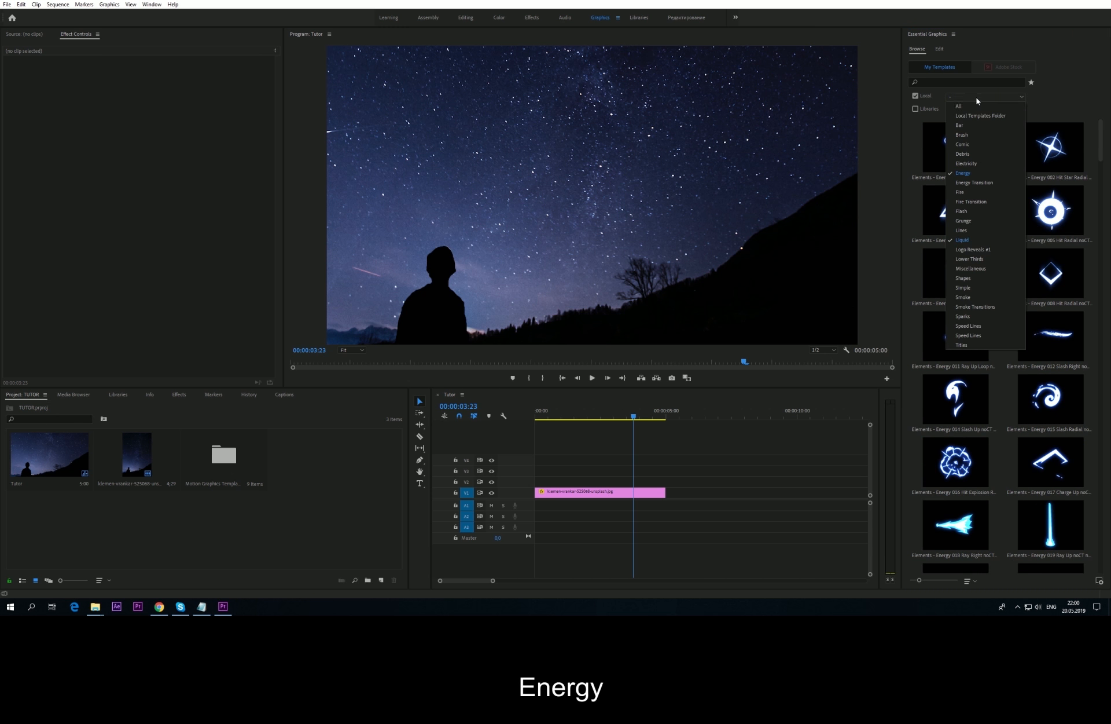
left_click(978, 166)
scroll(1031, 200, "down", 8)
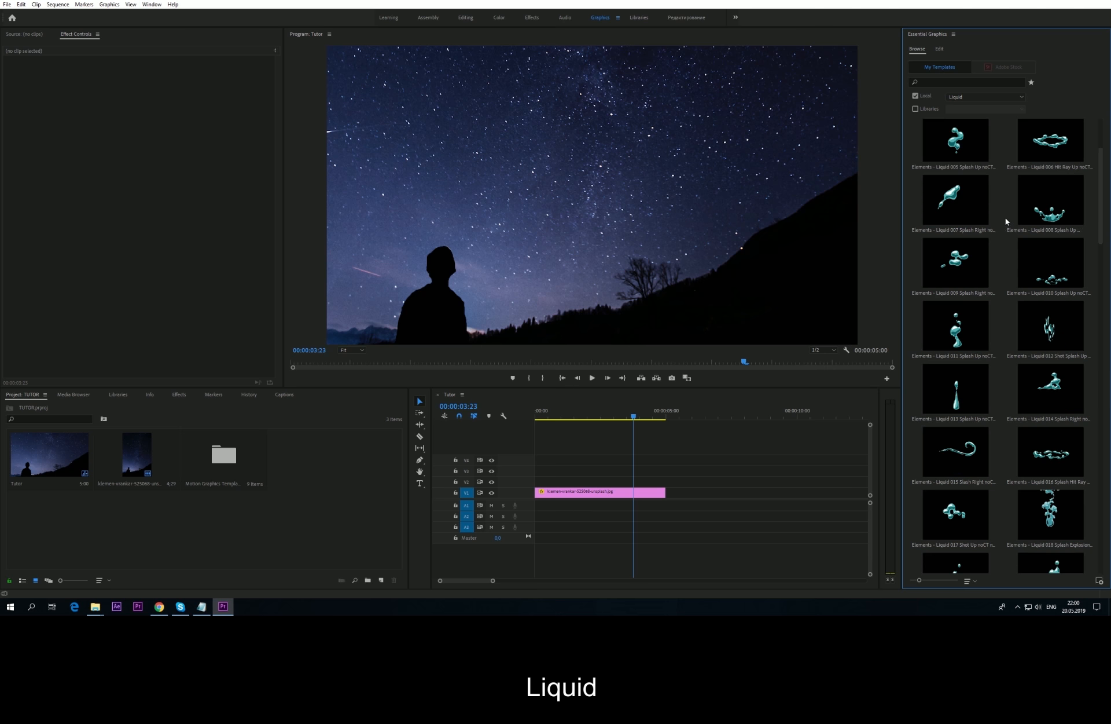
scroll(993, 328, "down", 5)
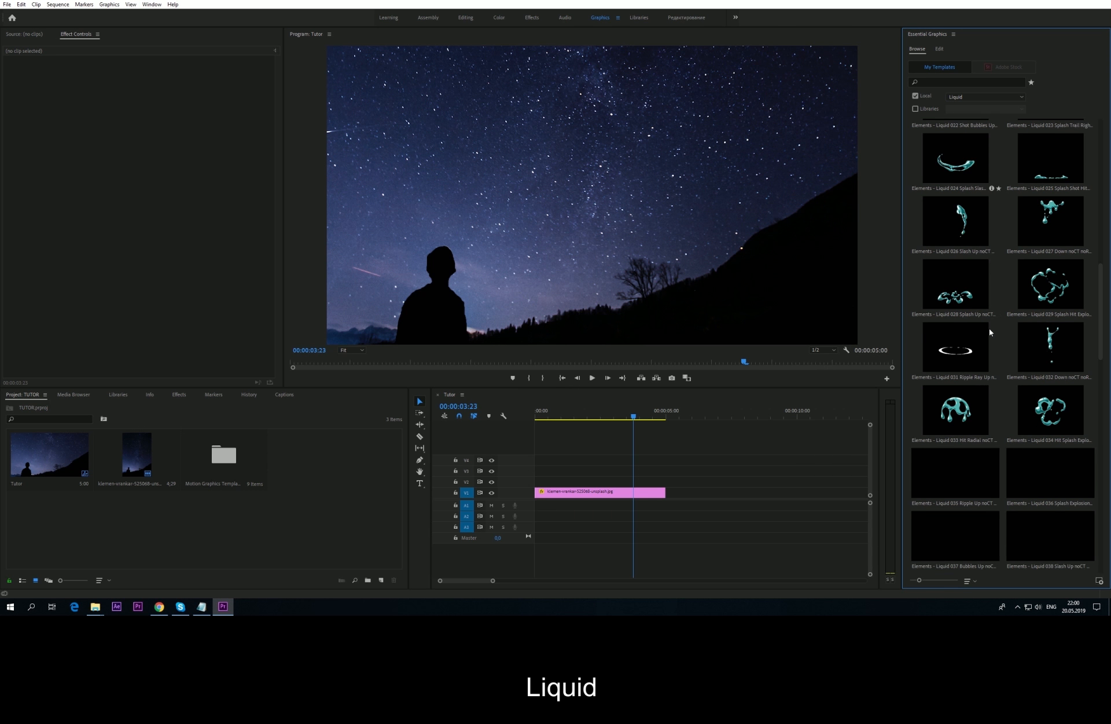
left_click_drag(1035, 359, 596, 480)
left_click_drag(605, 417, 629, 421)
left_click_drag(639, 419, 646, 419)
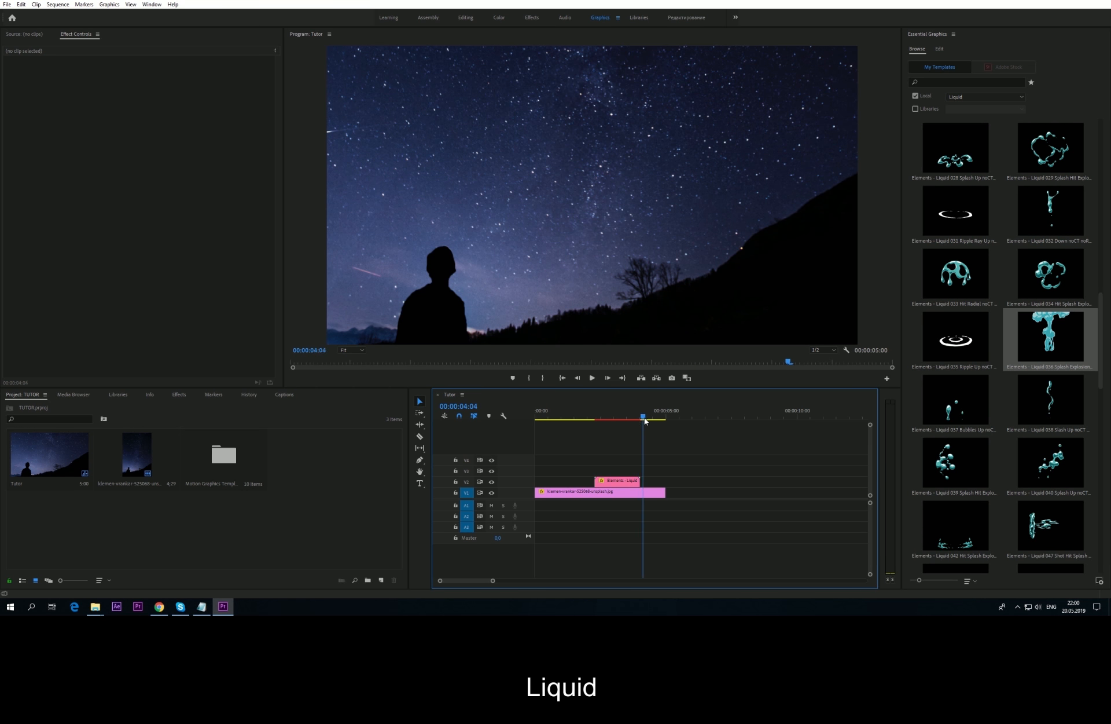
left_click(624, 480)
key("Delete")
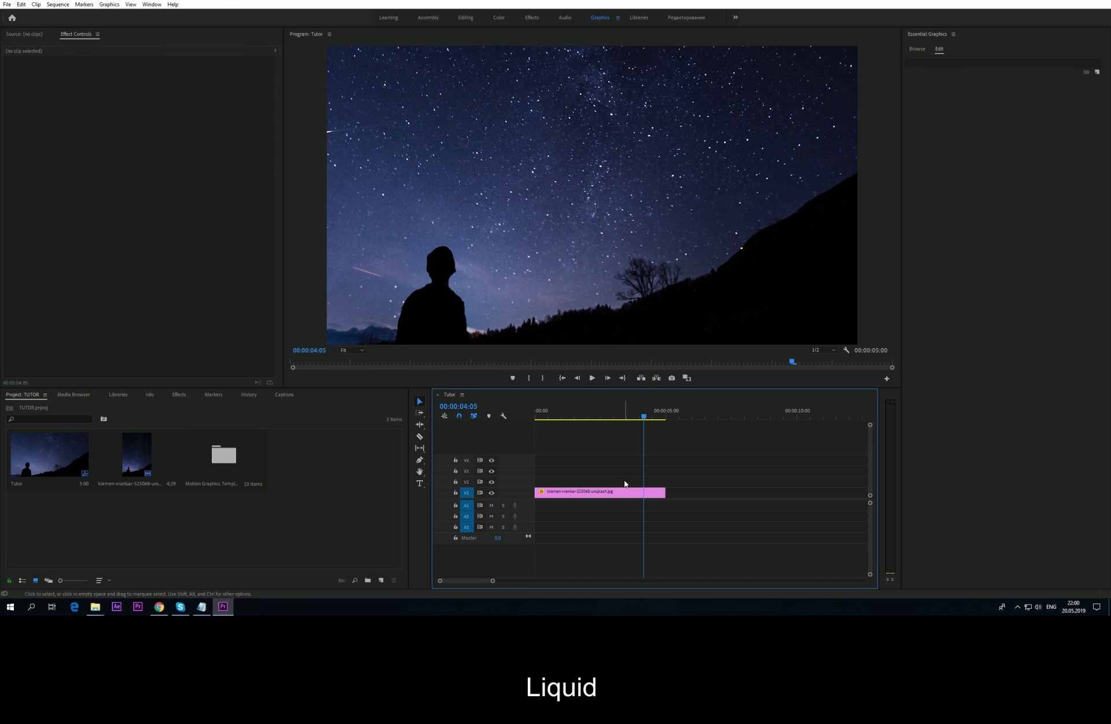
Step: Scroll the Liquid templates and switch the category to Logo Reveals #1
left_click(917, 49)
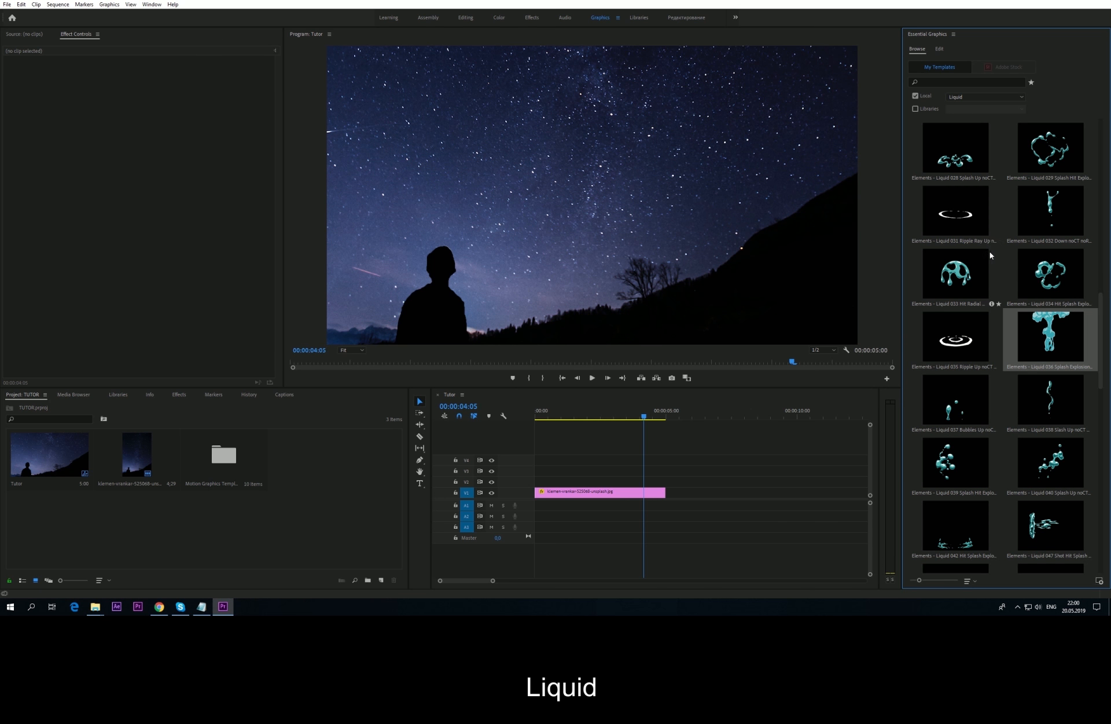
scroll(993, 307, "down", 6)
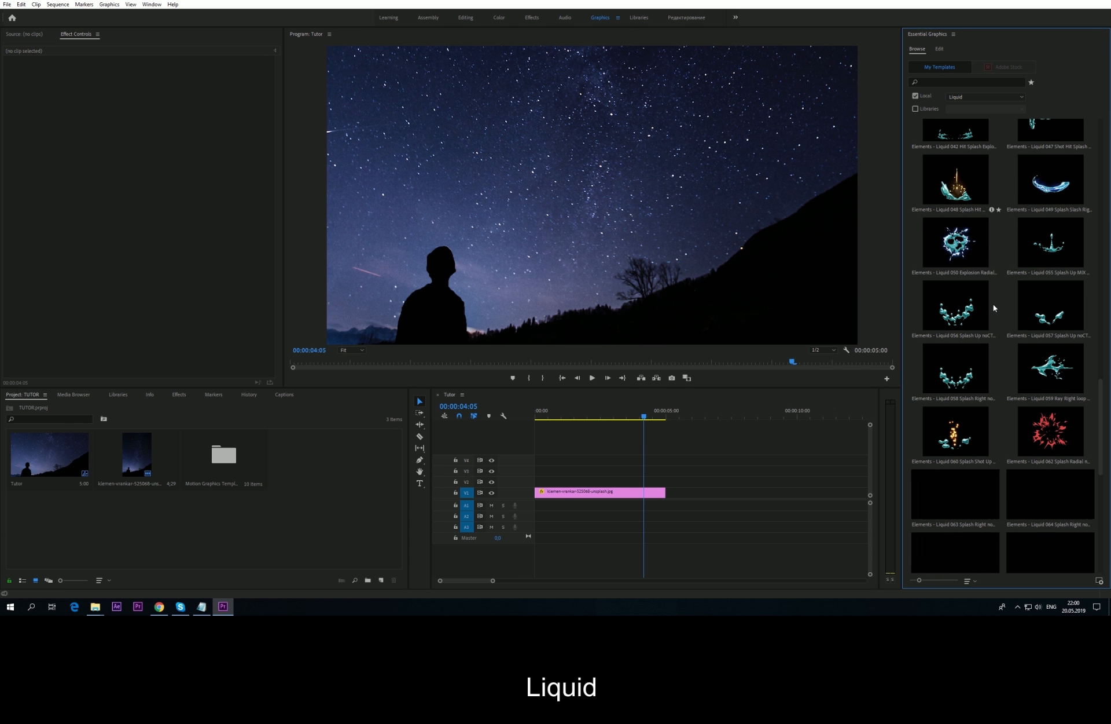
scroll(995, 302, "down", 5)
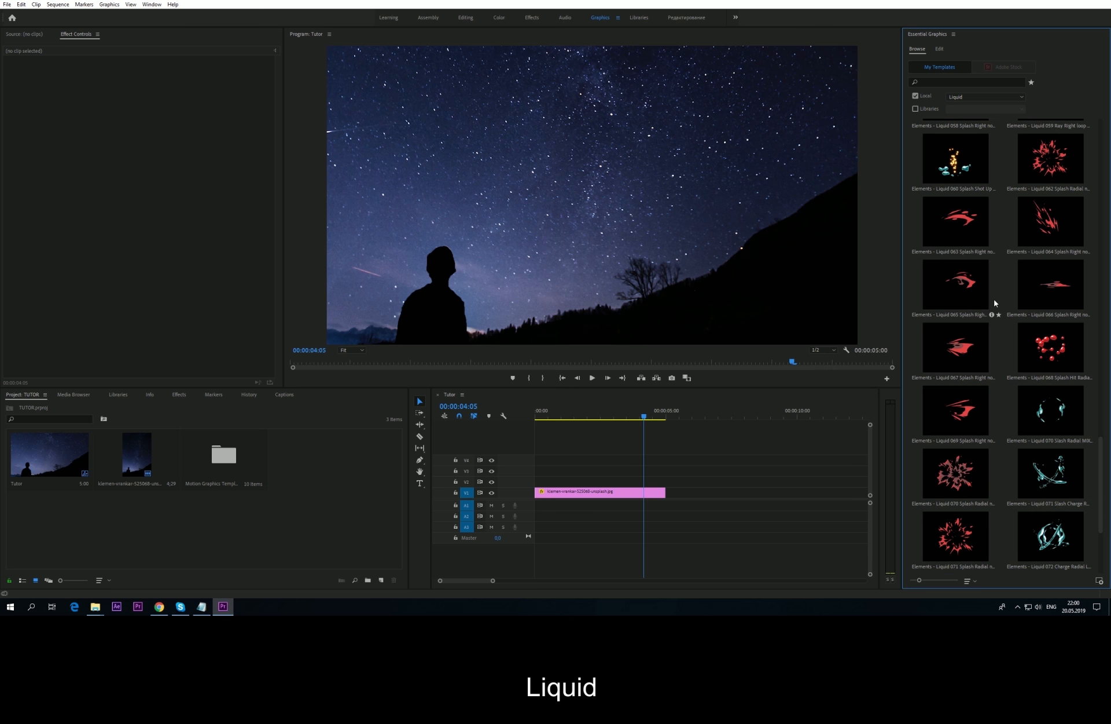
left_click(986, 97)
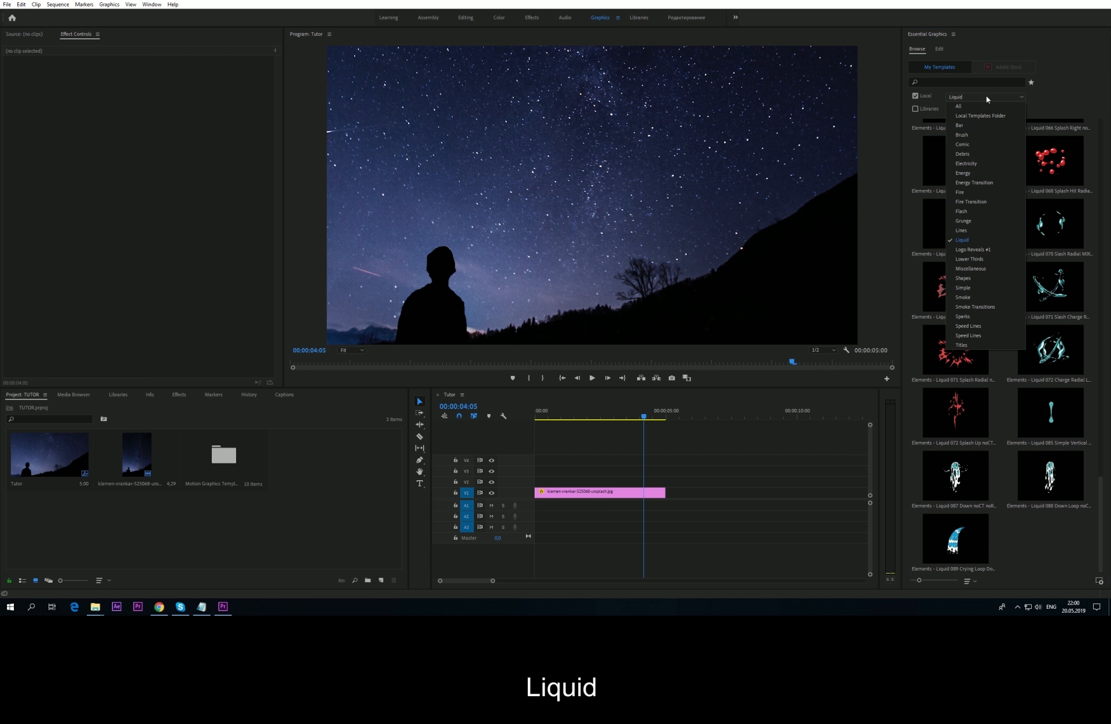
left_click(958, 243)
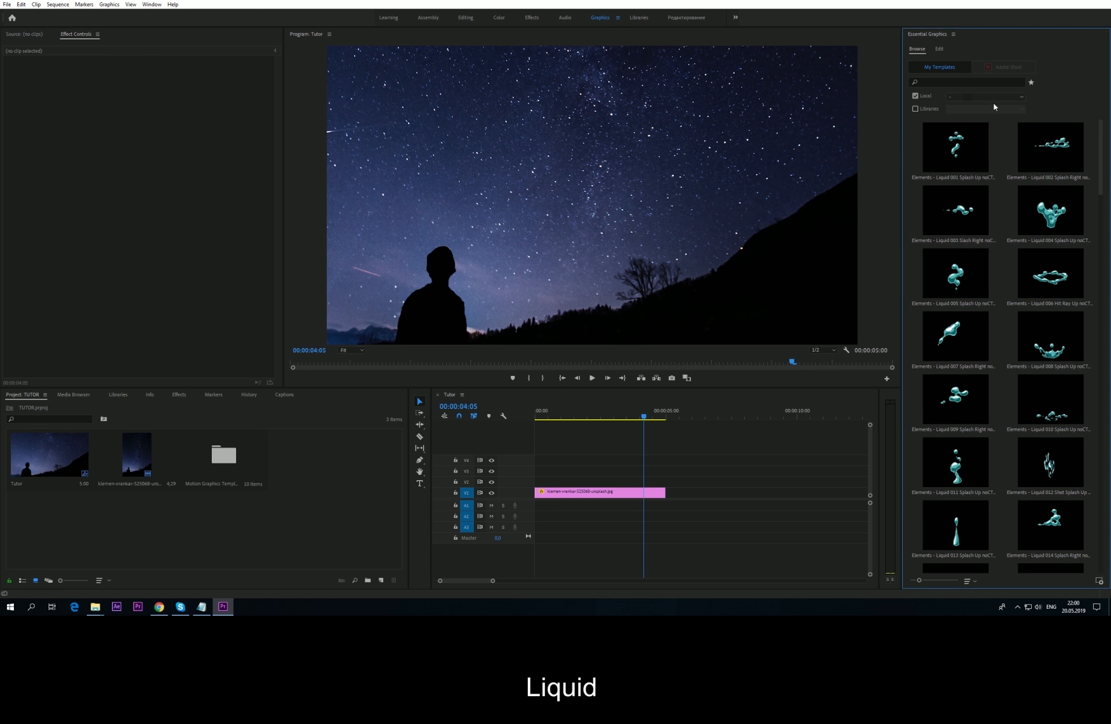
left_click(994, 98)
Step: Add the Logo 05 Faster Than Light reveal above the photo and play it
left_click(971, 246)
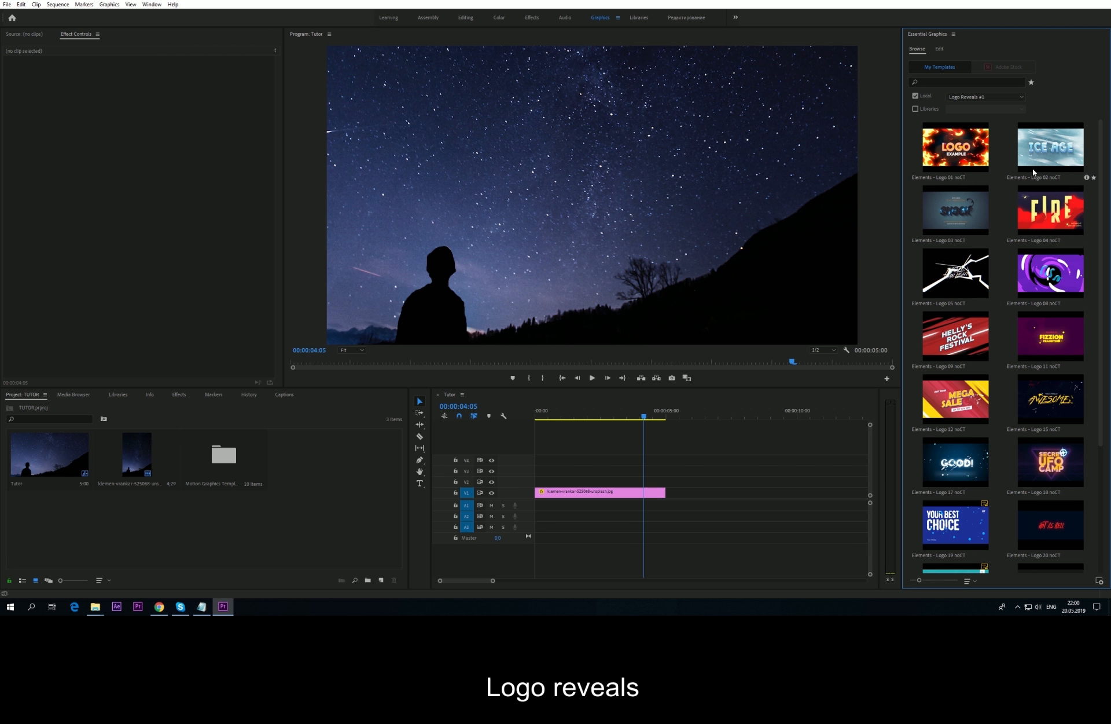
left_click_drag(917, 301, 541, 480)
left_click_drag(583, 417, 530, 422)
key("space")
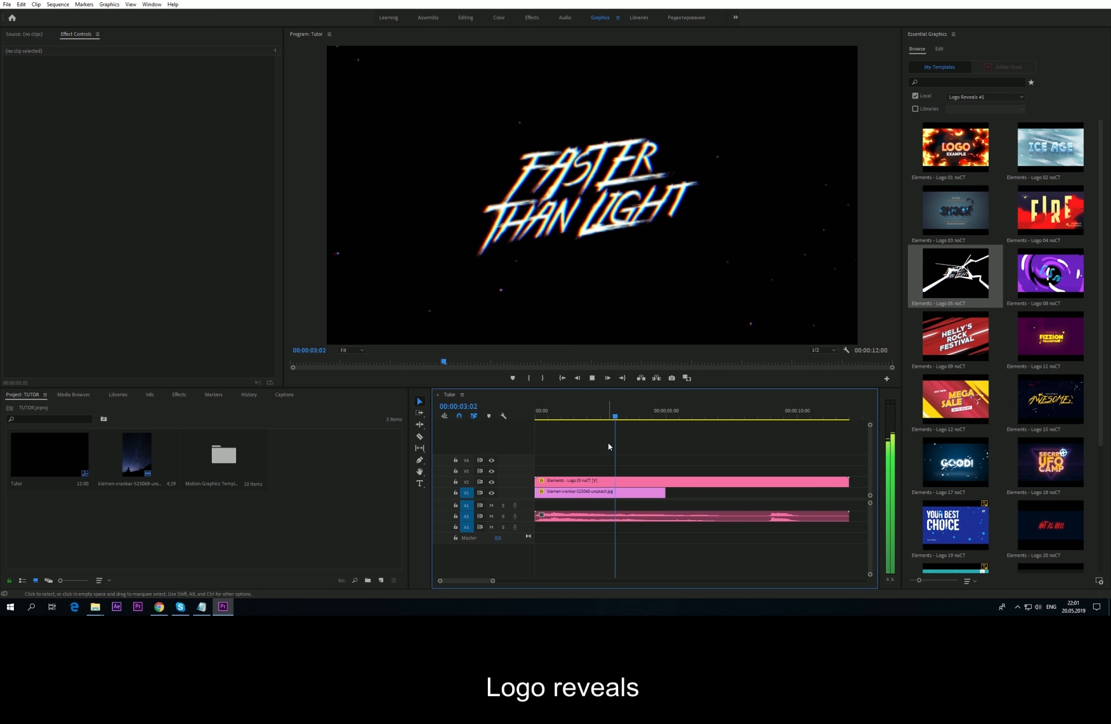
key("space")
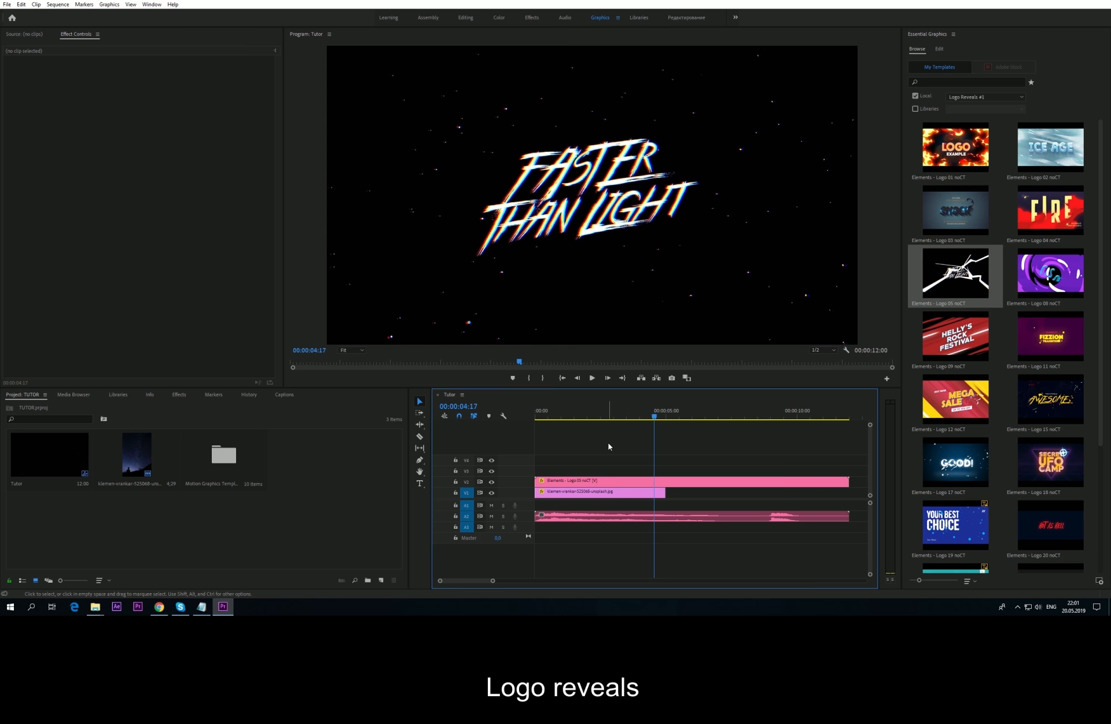
Step: Delete the logo reveal clip and its audio, returning to the template browser
left_click(620, 483)
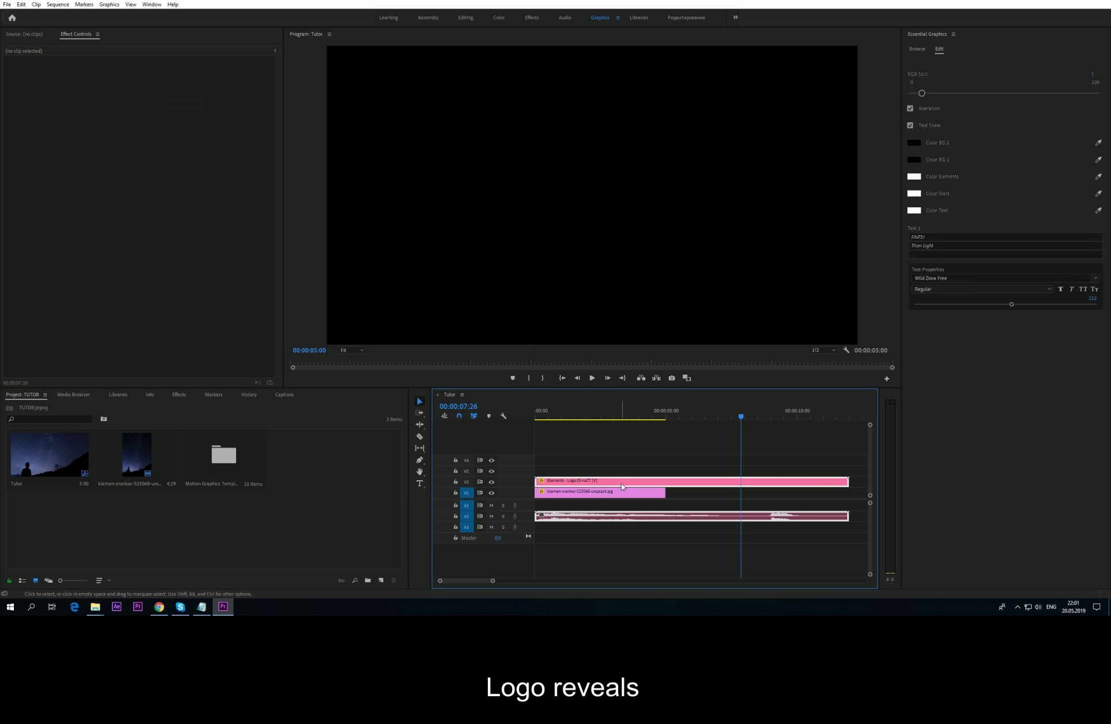
key("Delete")
left_click(915, 50)
left_click(649, 416)
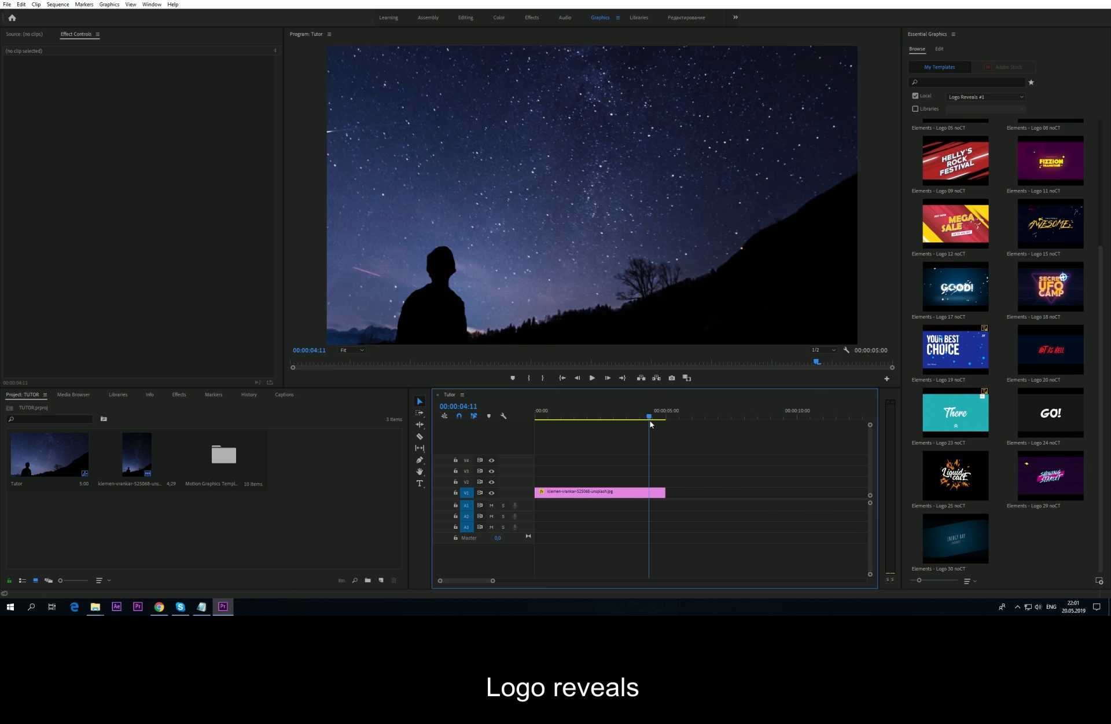
Step: Switch the template browser to the Smoke category and scroll through its templates
left_click(965, 96)
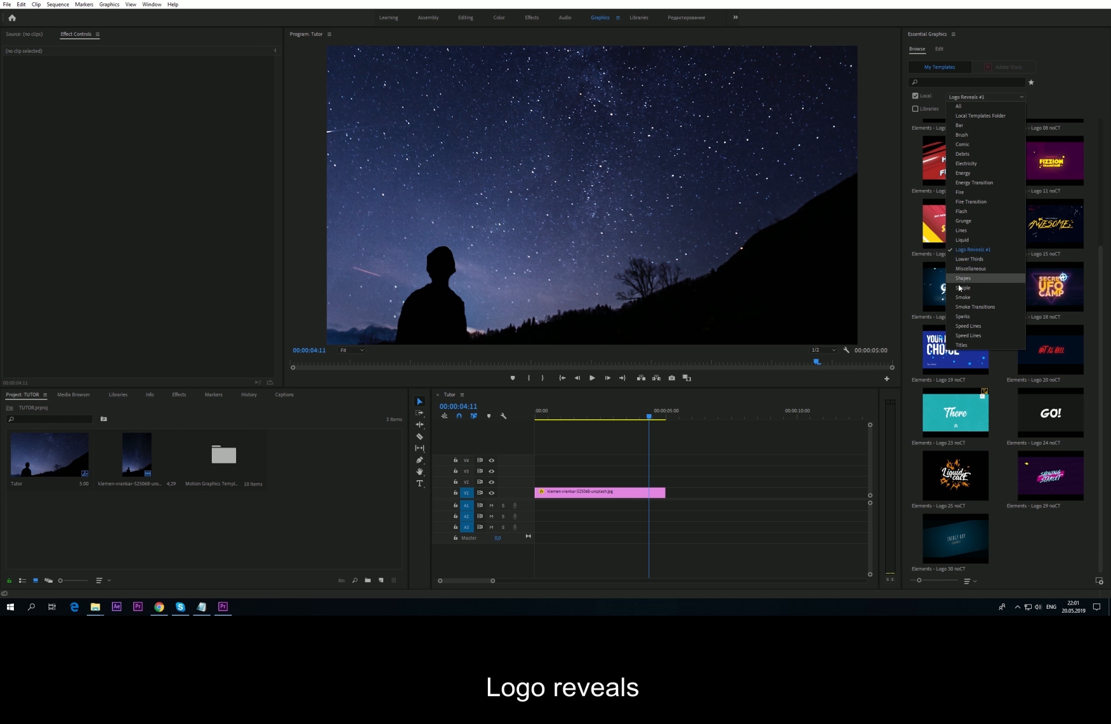
left_click(961, 297)
left_click(984, 97)
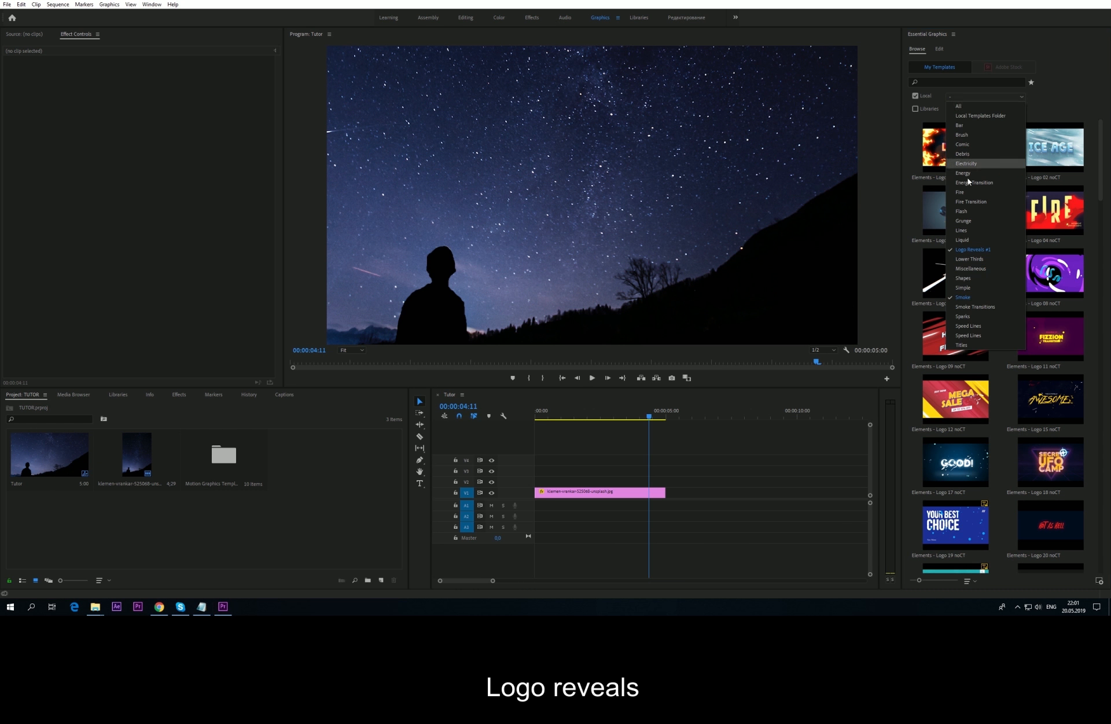
left_click(967, 251)
scroll(1022, 293, "down", 15)
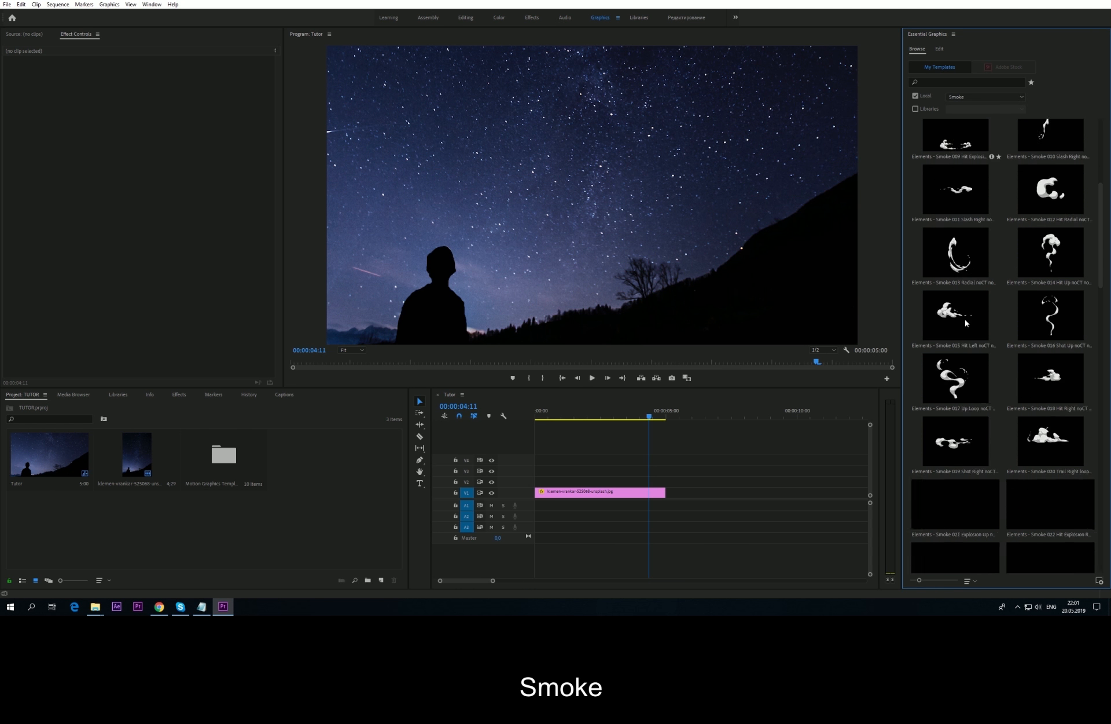
scroll(988, 387, "down", 6)
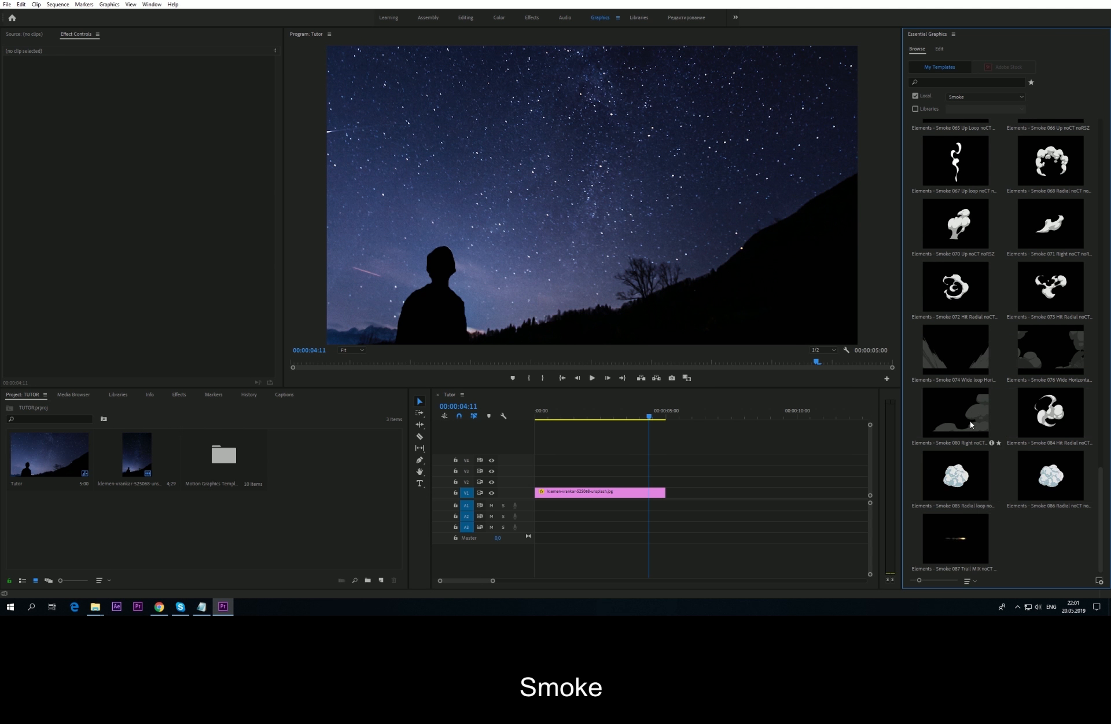
scroll(970, 425, "up", 10)
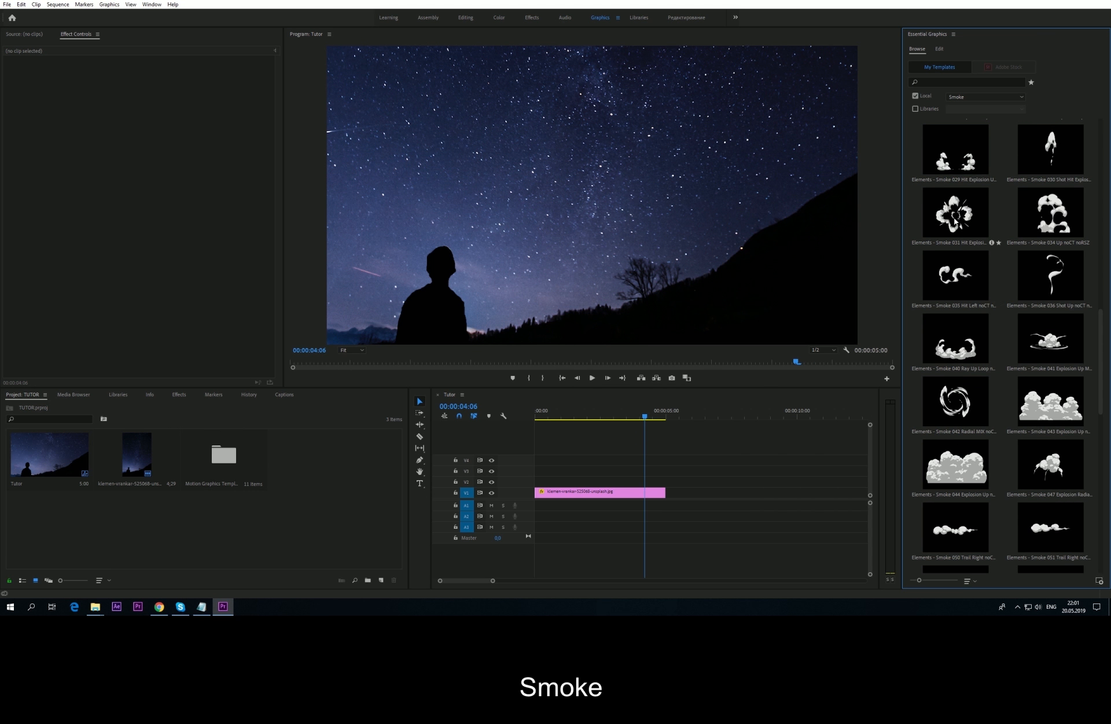
Step: Preview the Smoke 031 explosion over the sky photo on V2, then delete it
left_click_drag(955, 214, 611, 420)
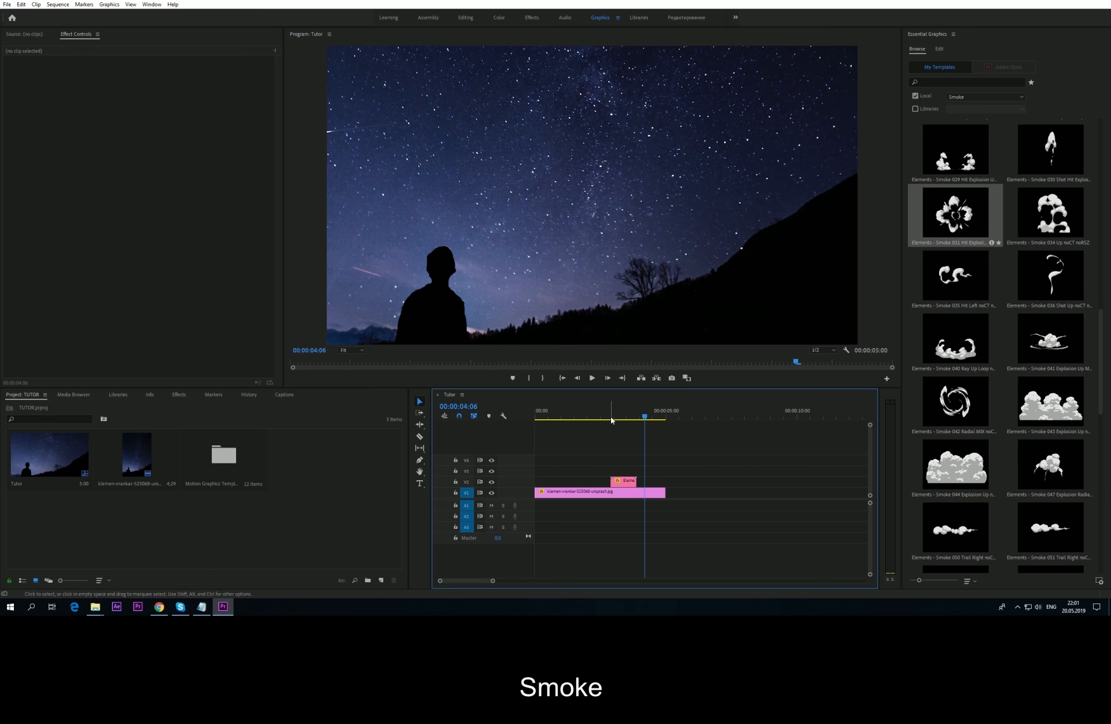
left_click(603, 419)
key("space")
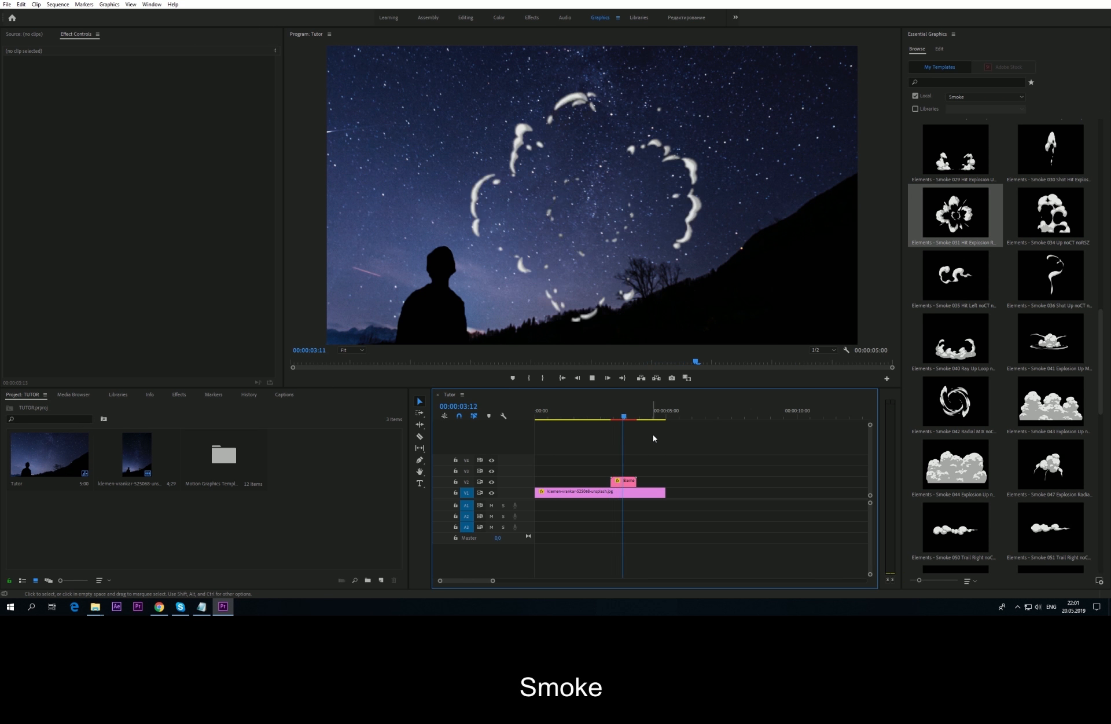
left_click(623, 480)
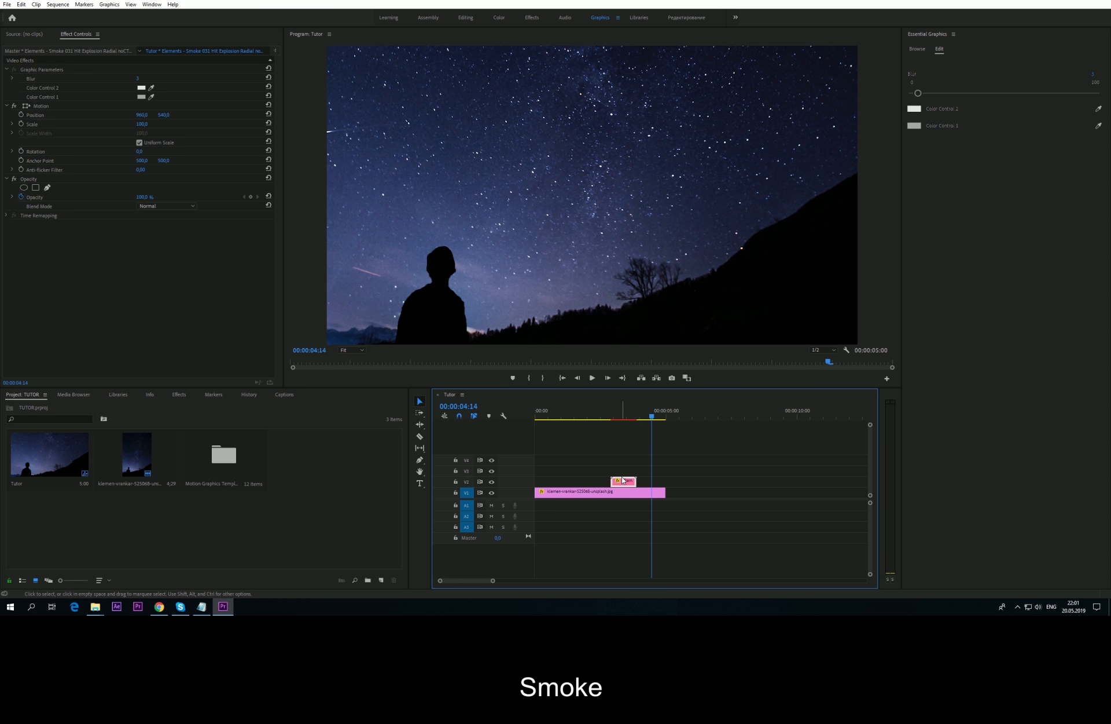
key("Delete")
left_click(918, 50)
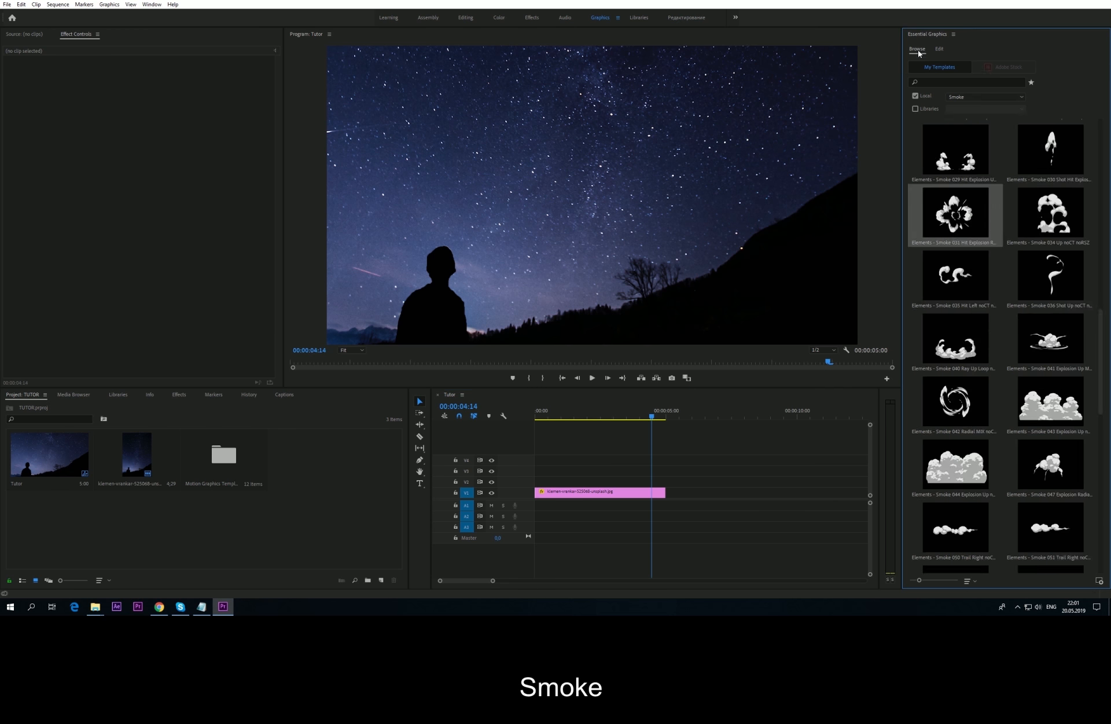
left_click(971, 97)
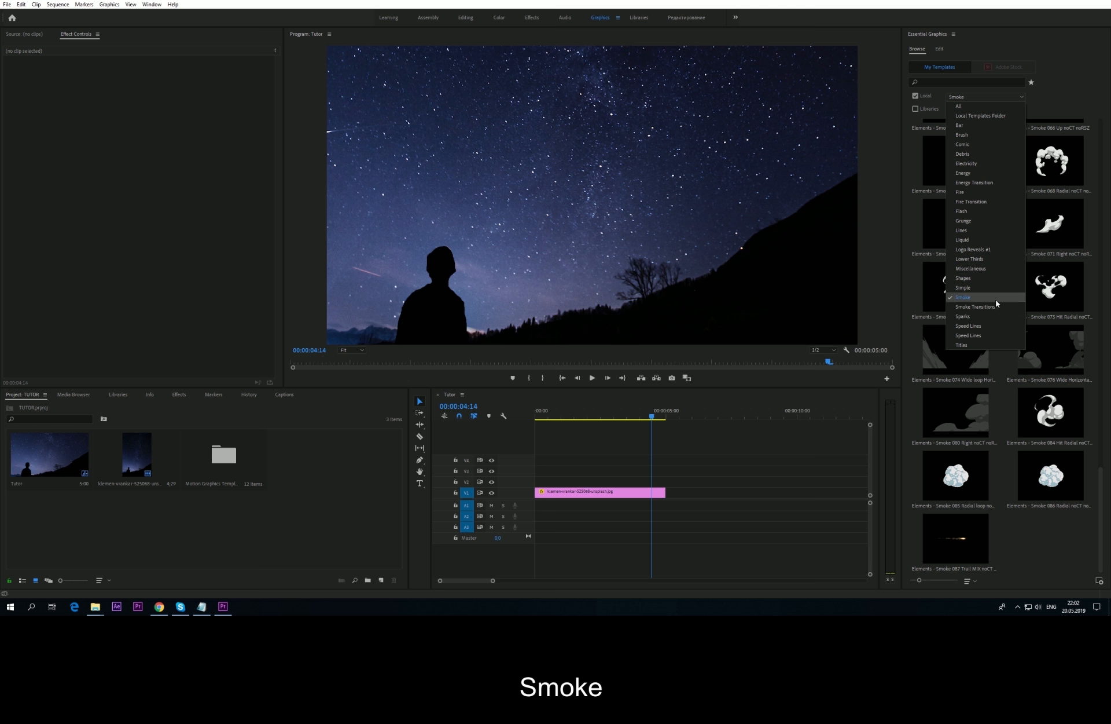
Step: Show the Bar templates and add Bar DIAGONAL INSIDE at the sequence start, scrubbing to preview
left_click(969, 126)
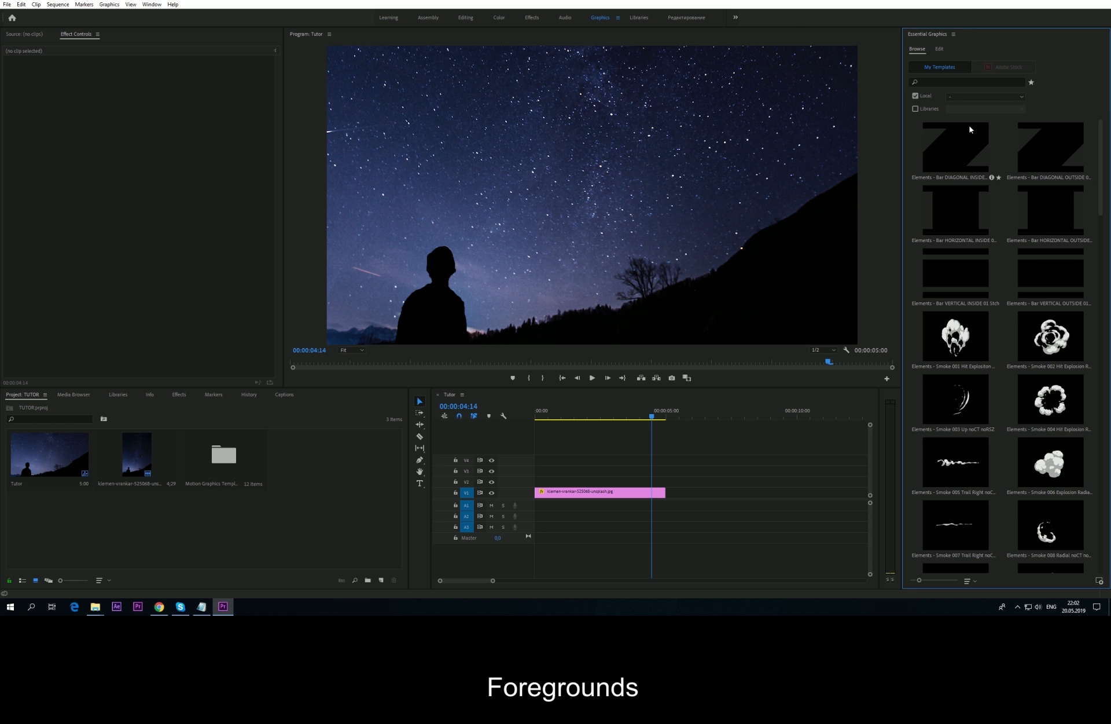
left_click(992, 98)
left_click(963, 301)
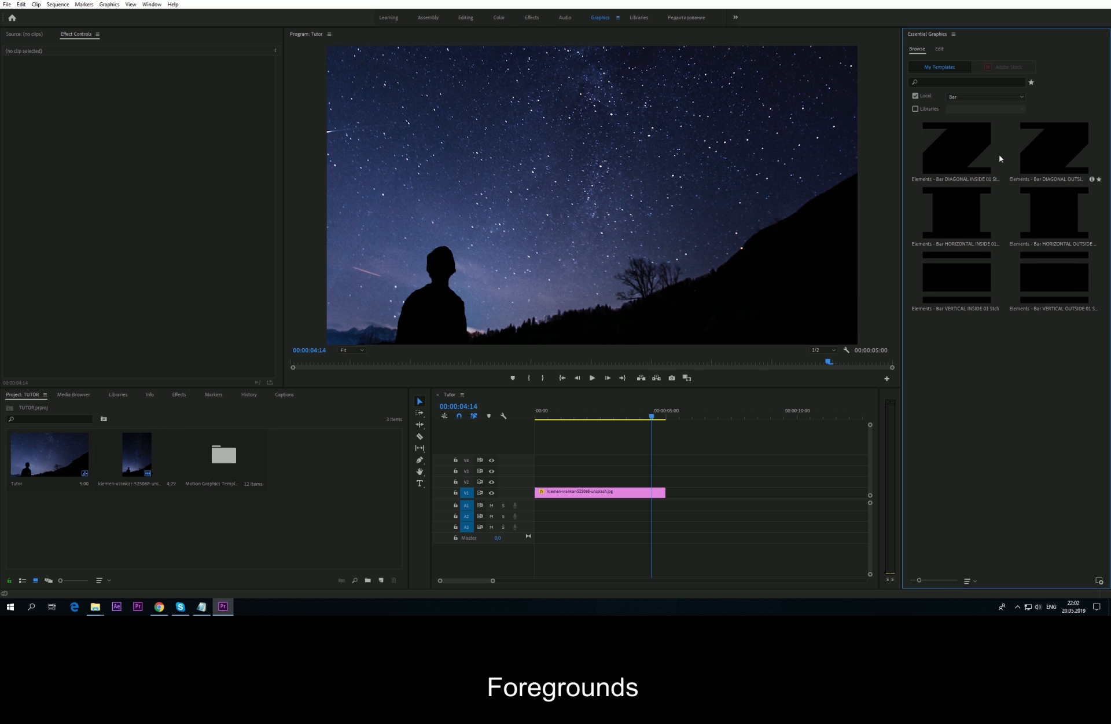
left_click_drag(1000, 158, 547, 482)
left_click(540, 417)
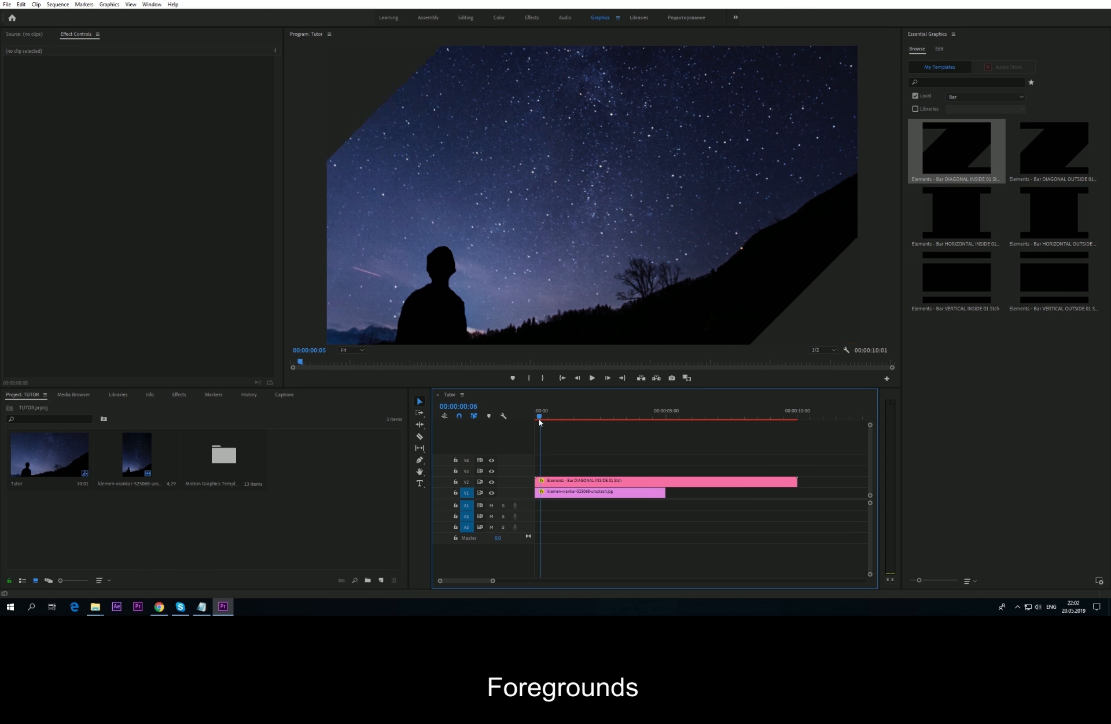
left_click_drag(540, 421, 582, 421)
Step: Set the diagonal bar's Color Control 1 to black, preview it, then delete the clip
left_click(624, 482)
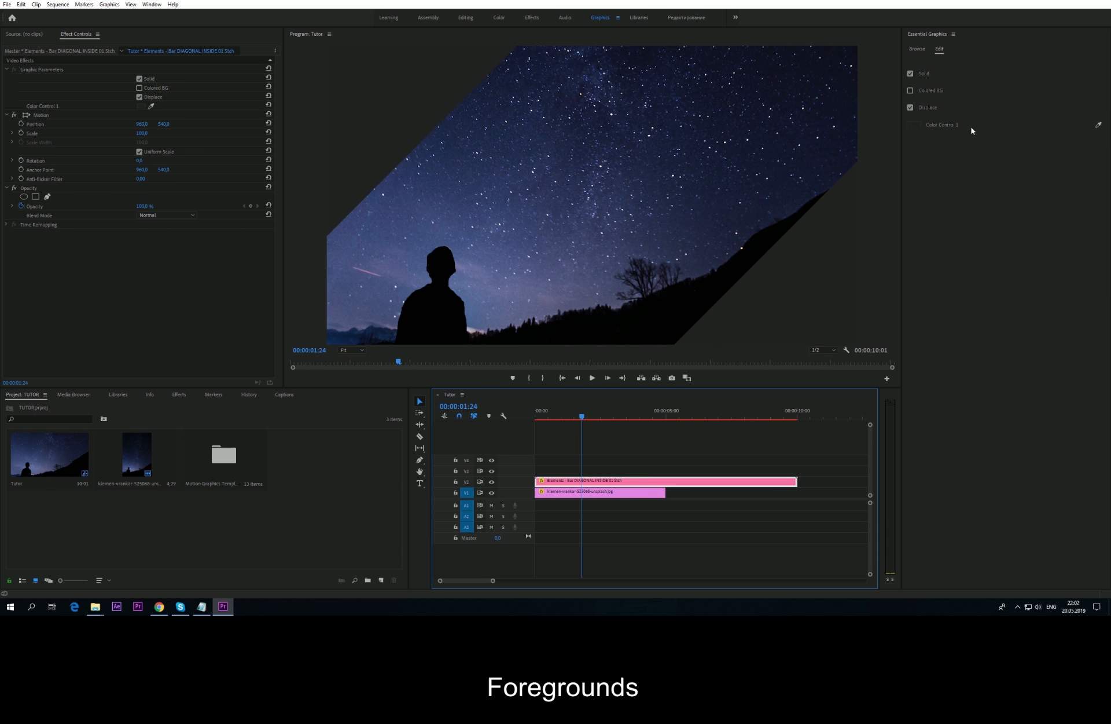
left_click(912, 126)
left_click(461, 367)
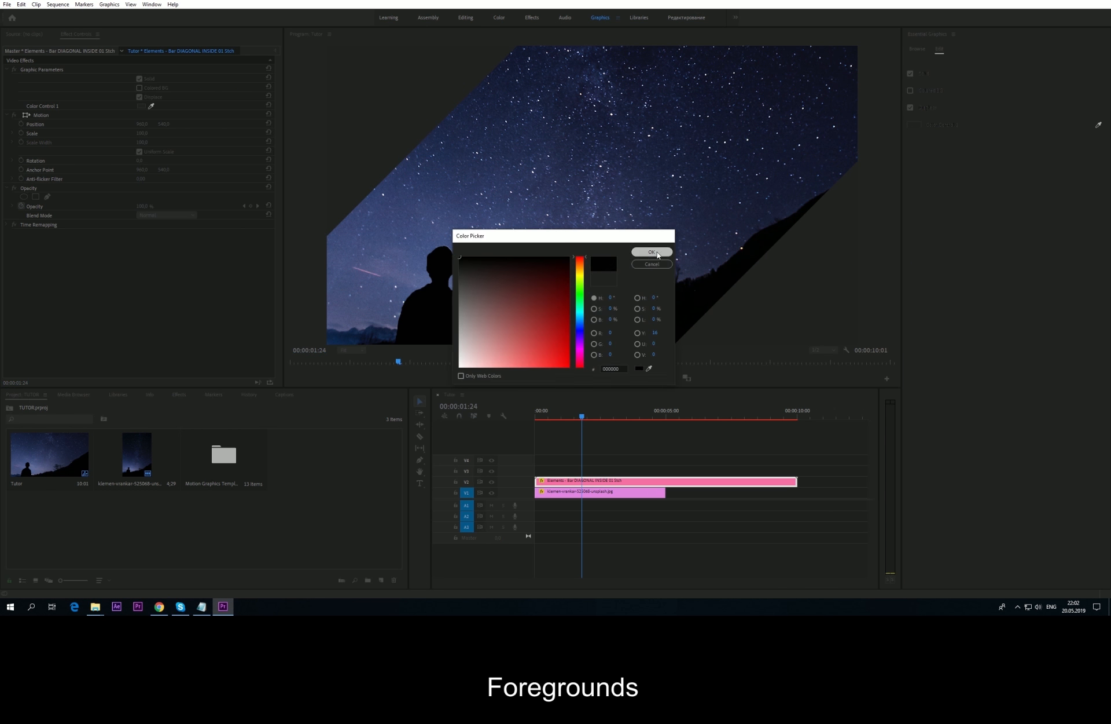
left_click(654, 252)
left_click_drag(529, 419, 623, 421)
left_click(922, 50)
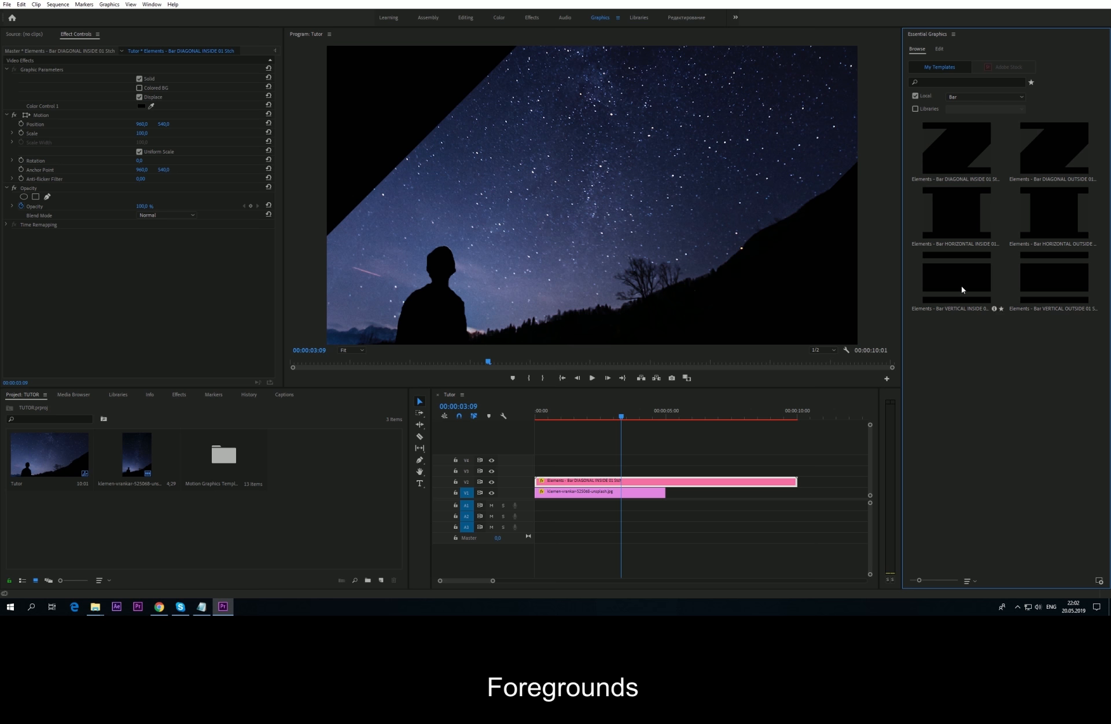
left_click(720, 482)
key("Delete")
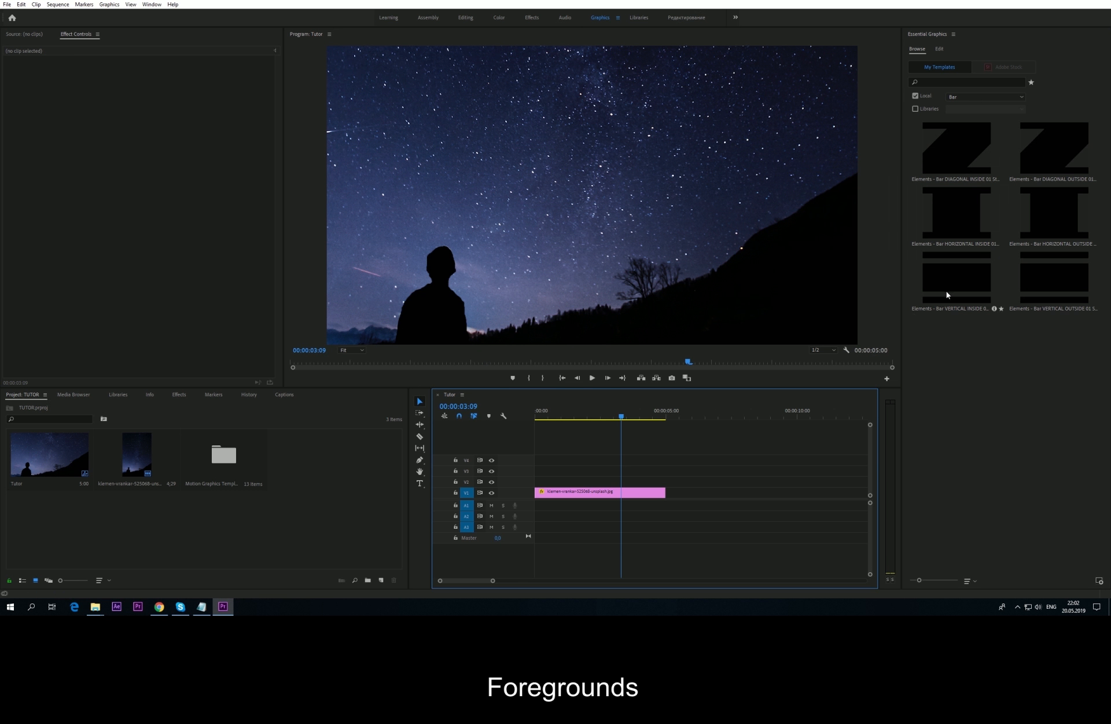
Step: Try the Bar VERTICAL INSIDE template with black bars over the image, then delete it
left_click_drag(948, 295, 536, 481)
left_click(538, 418)
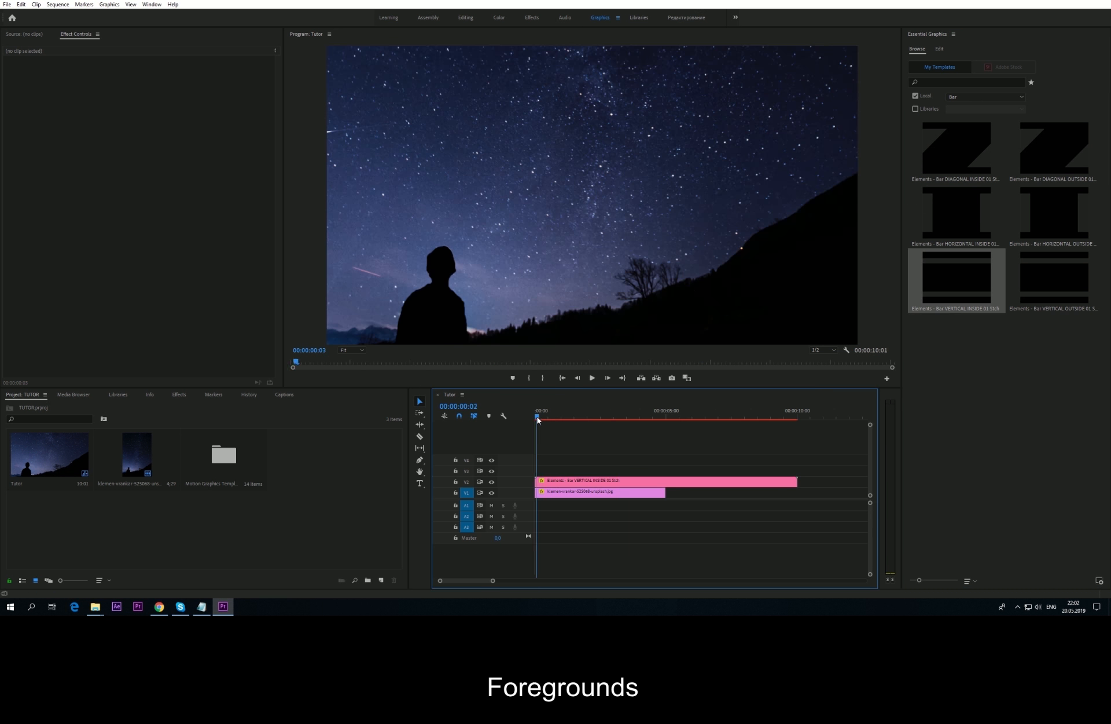
left_click_drag(537, 419, 604, 419)
left_click(604, 482)
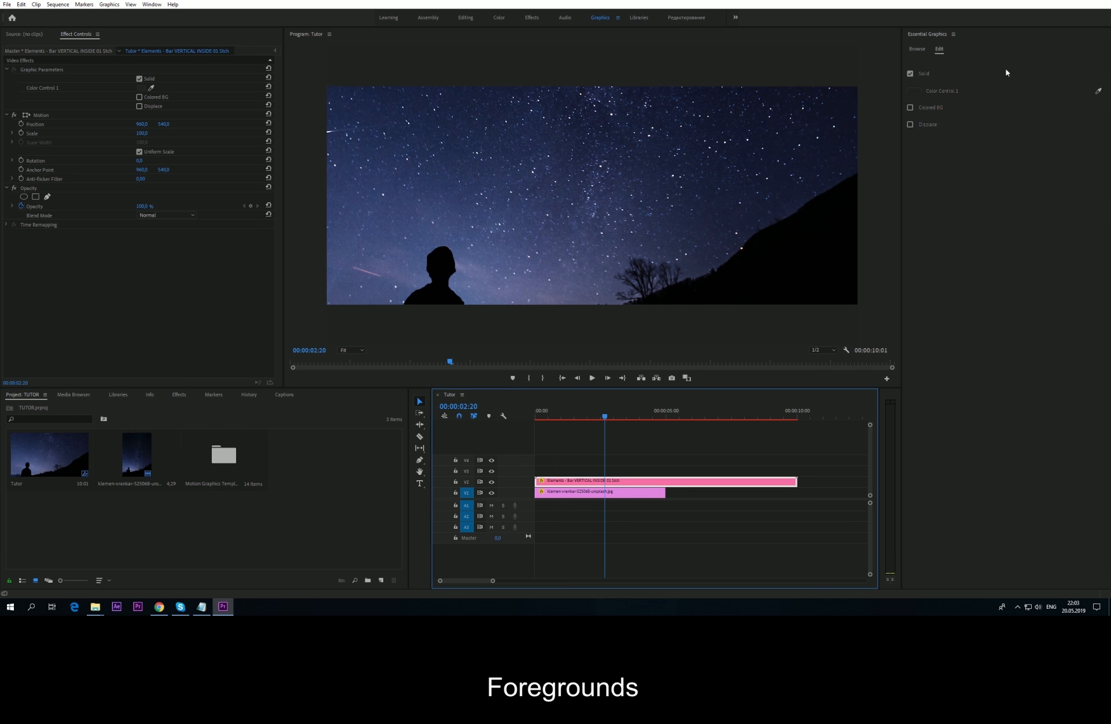
left_click(914, 92)
left_click(653, 254)
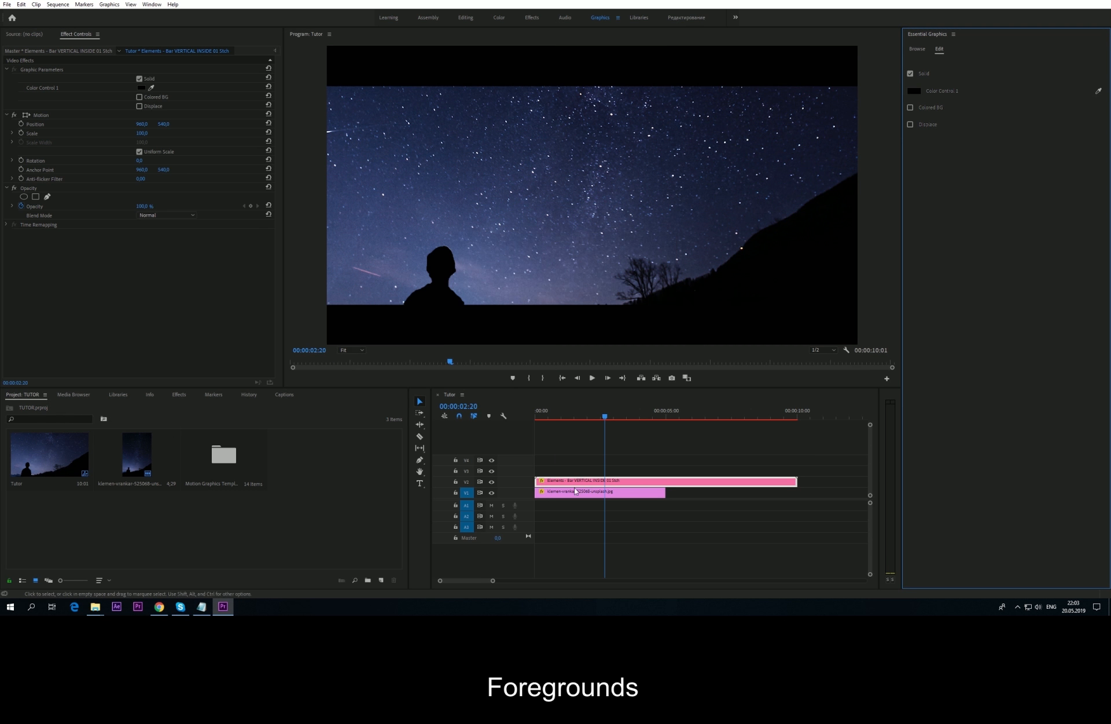
left_click_drag(544, 419, 620, 420)
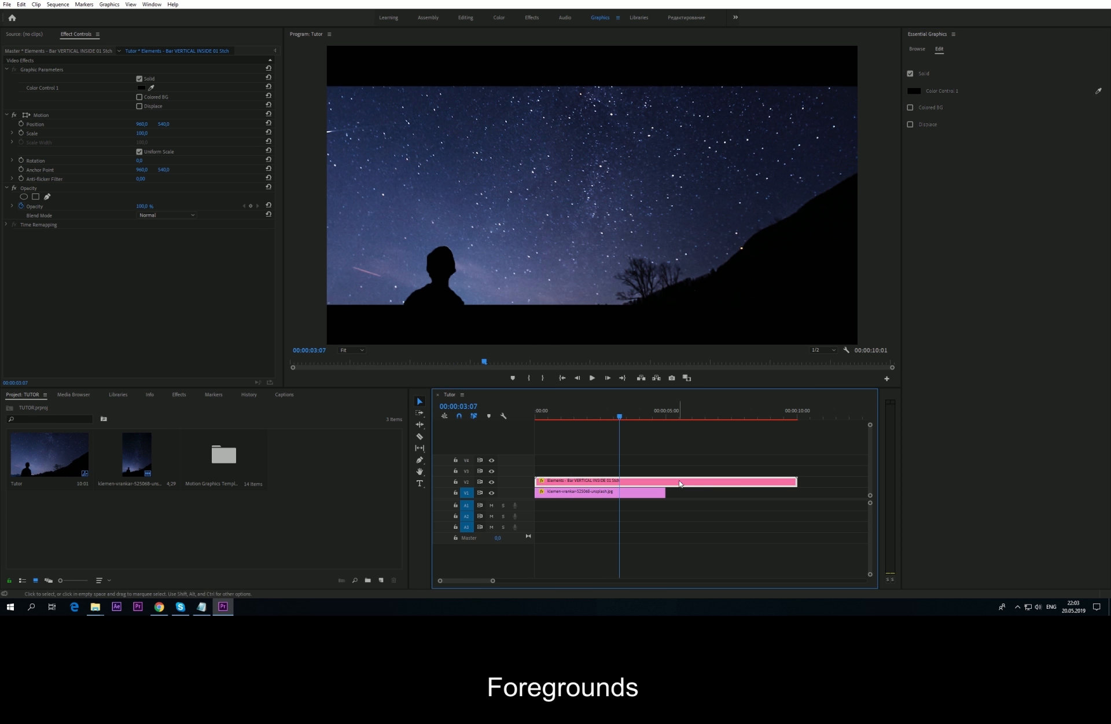
left_click(683, 480)
key("Delete")
left_click(916, 49)
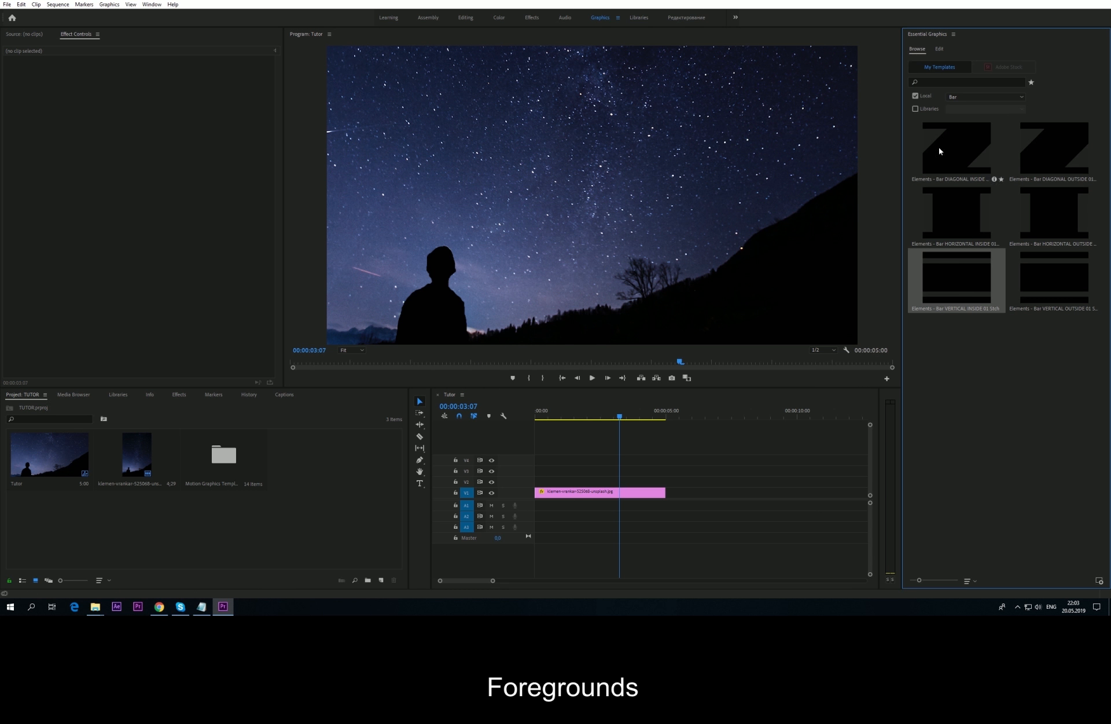
left_click(988, 97)
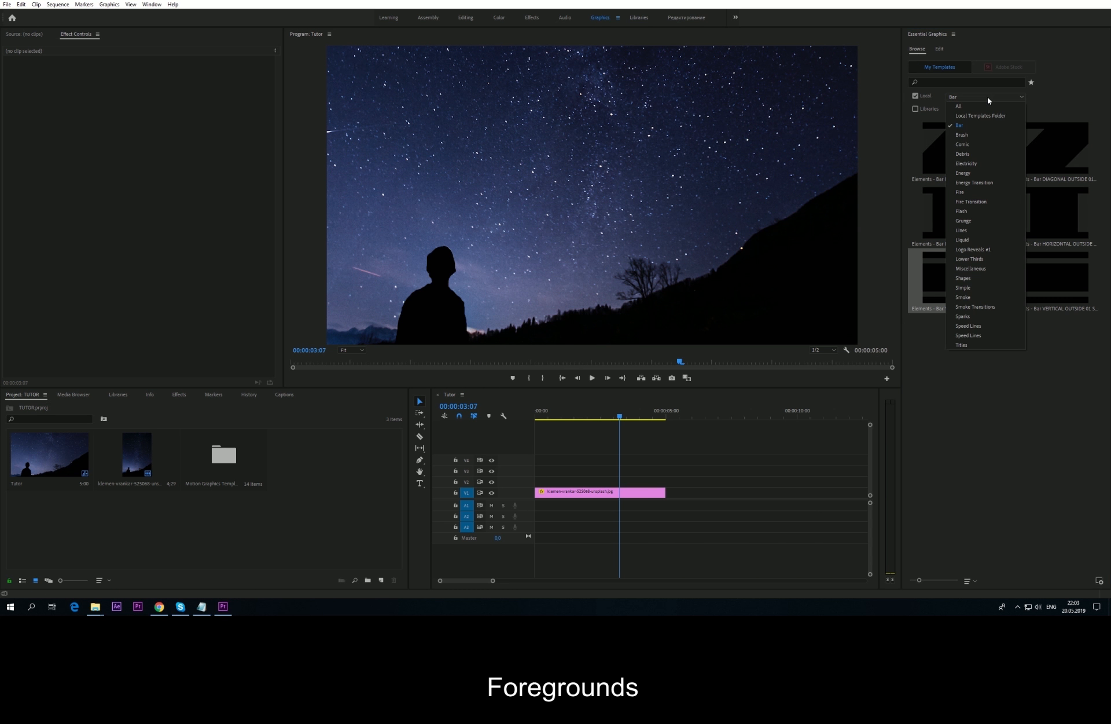
Step: Show the Speed Lines templates, preview Speedline FG 001 on V2, then delete it
left_click(970, 335)
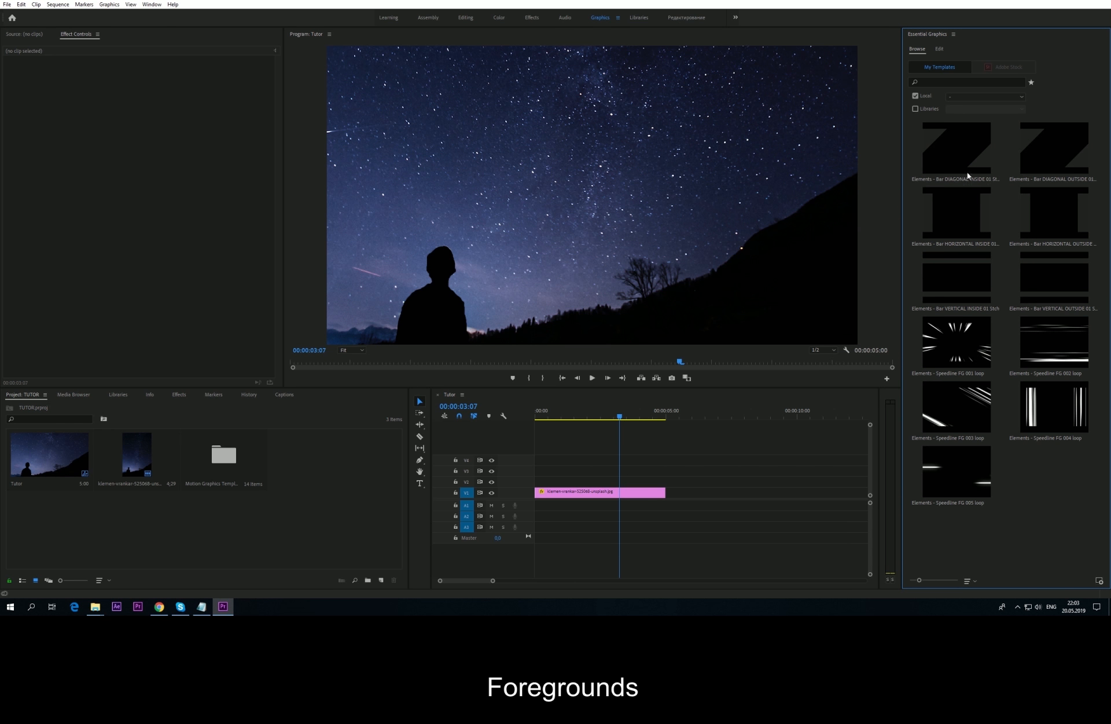
left_click_drag(945, 350, 596, 482)
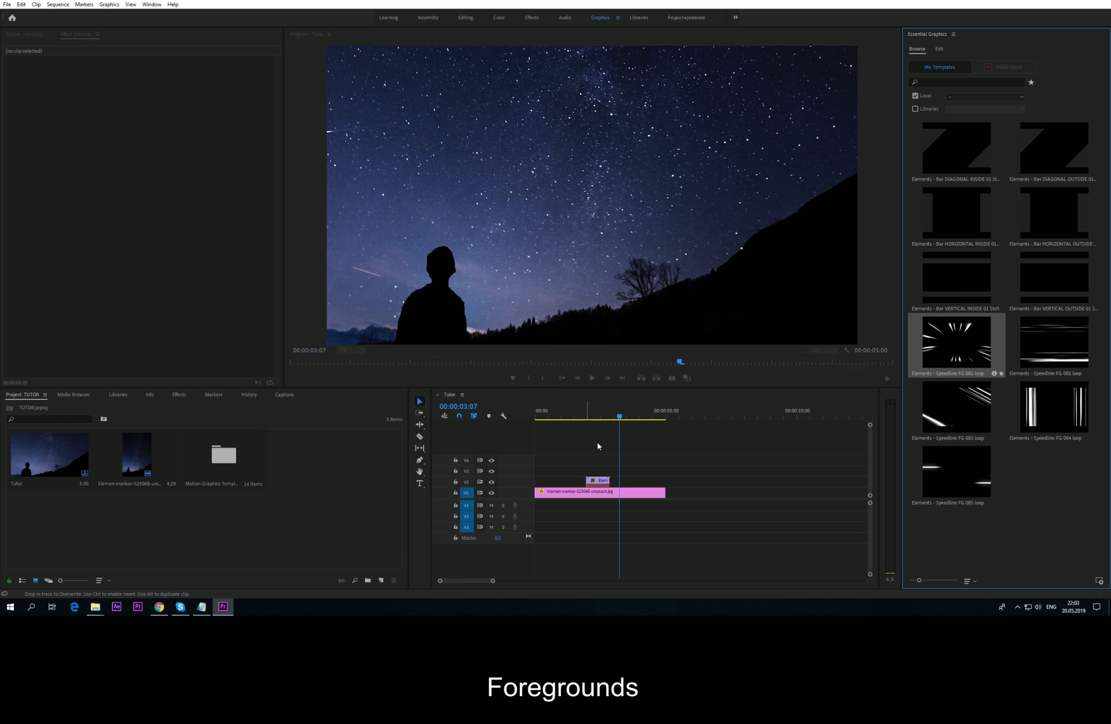
left_click(582, 415)
left_click_drag(582, 416, 639, 418)
left_click(601, 480)
key("Delete")
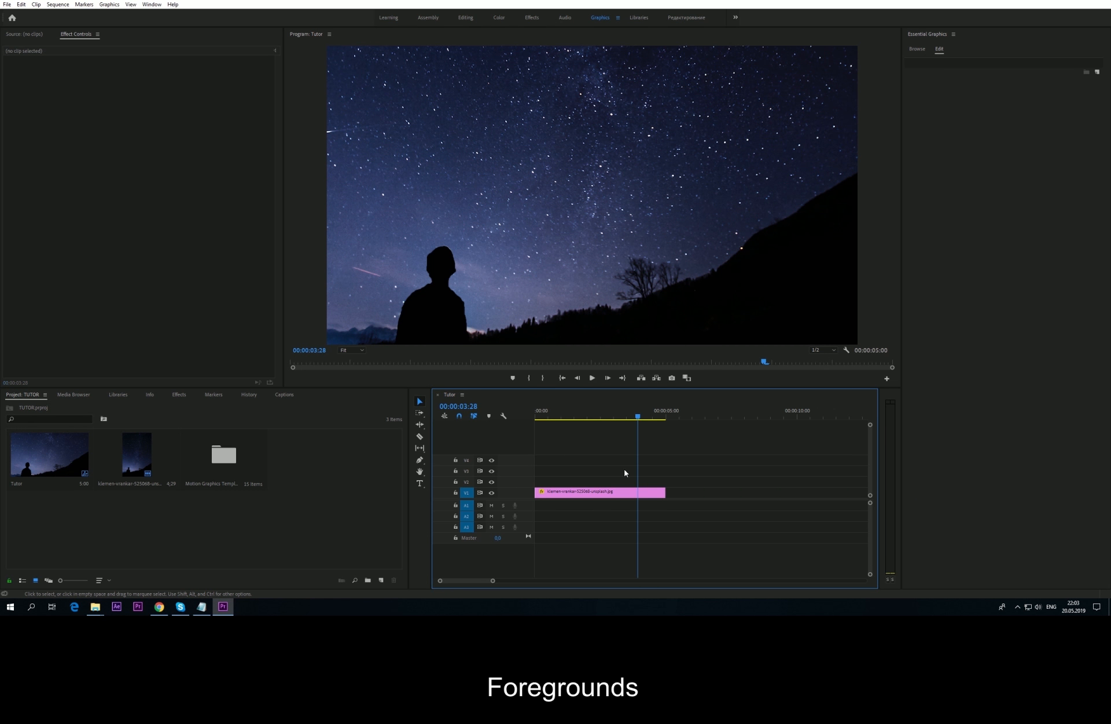
Step: Switch the template browser to the background Speed Lines category
left_click(917, 49)
left_click(984, 97)
left_click(972, 316)
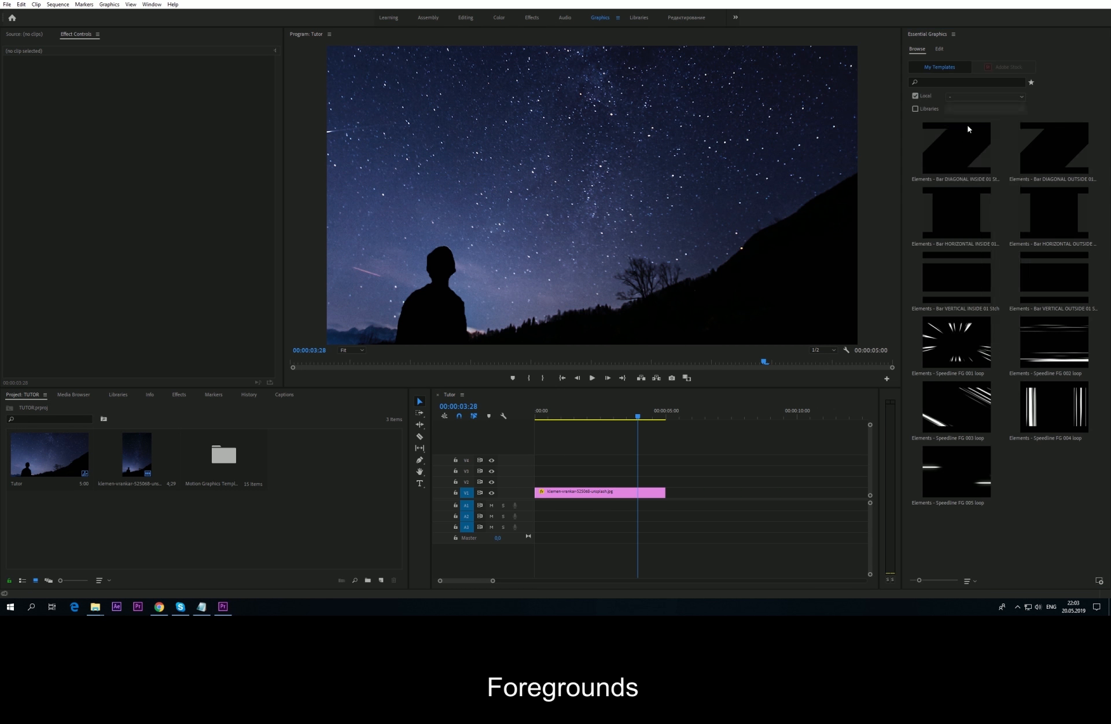
left_click(972, 97)
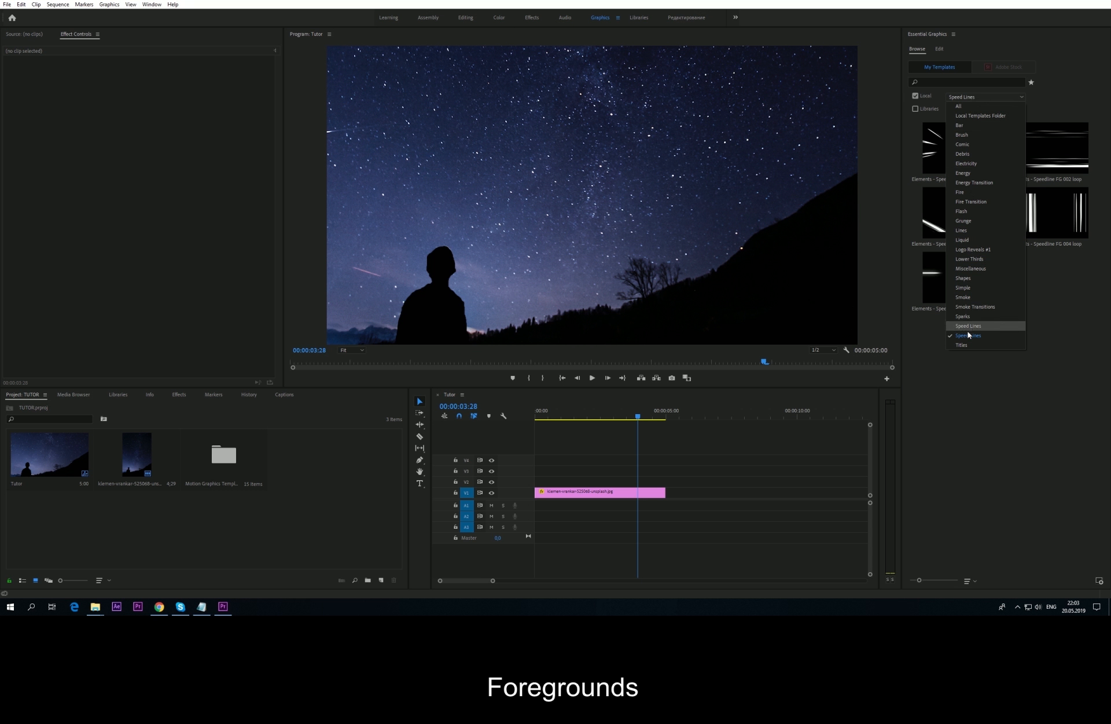
left_click(966, 328)
left_click(984, 97)
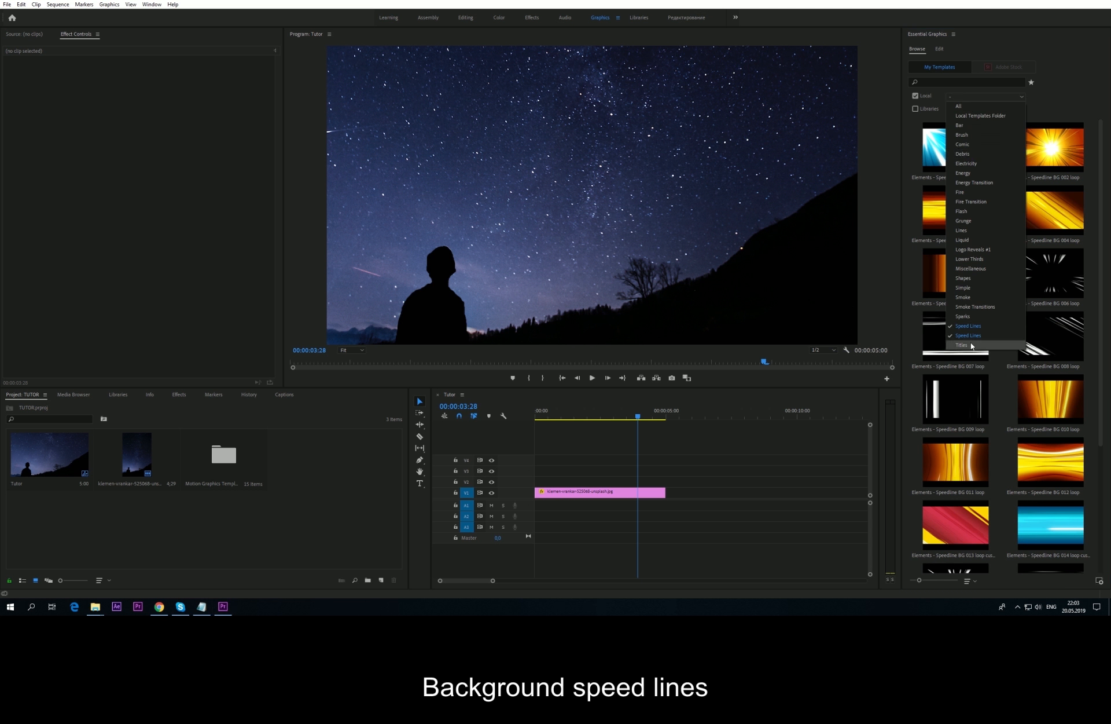
left_click(967, 332)
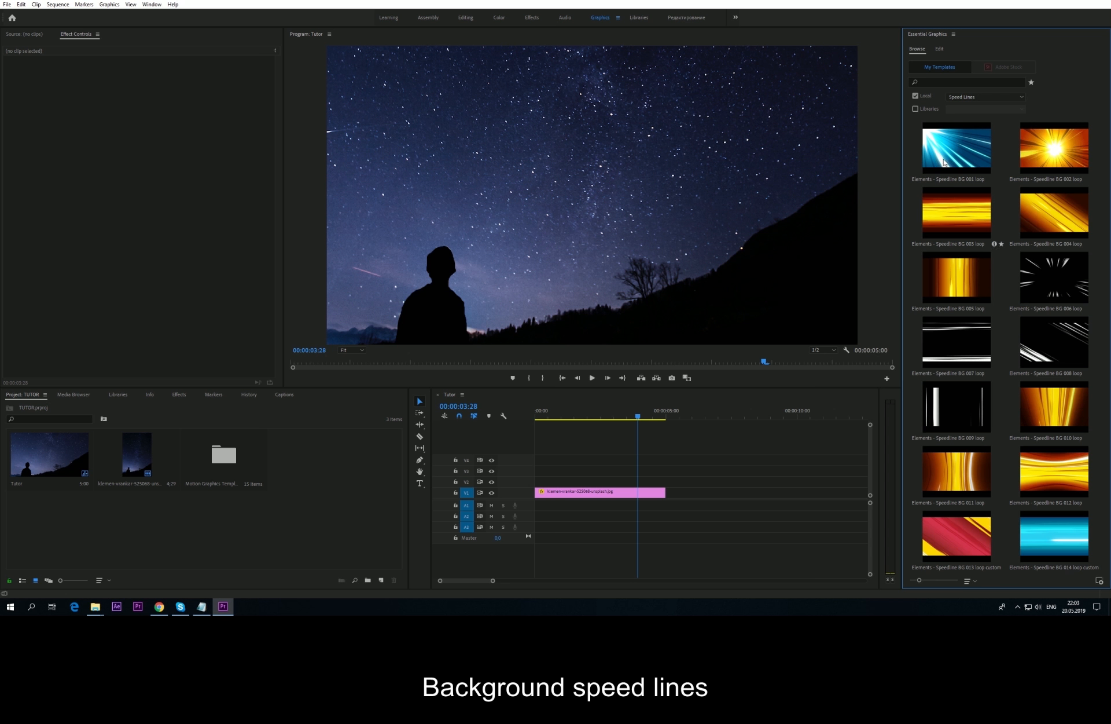
Step: Add Speedline BG 002 to V2 above the starry image and play it back
left_click_drag(1042, 153, 609, 482)
left_click(608, 417)
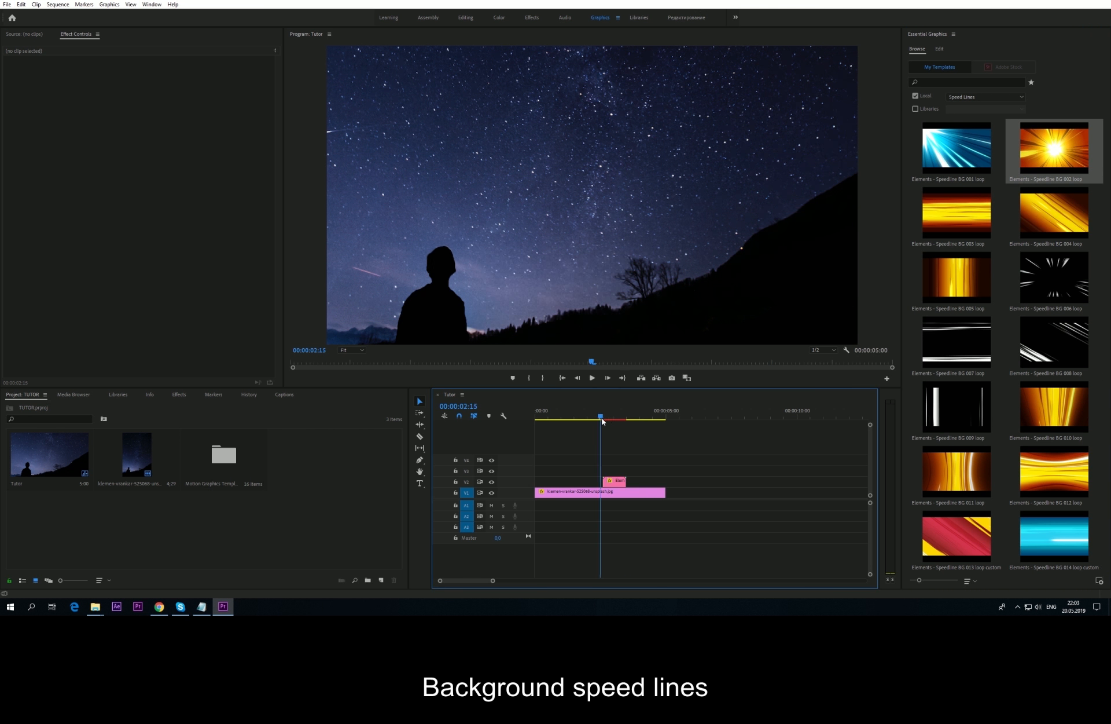
mouse_move(608, 418)
left_mouse_down()
mouse_move(620, 422)
mouse_move(603, 422)
left_mouse_up()
key("space")
key("space")
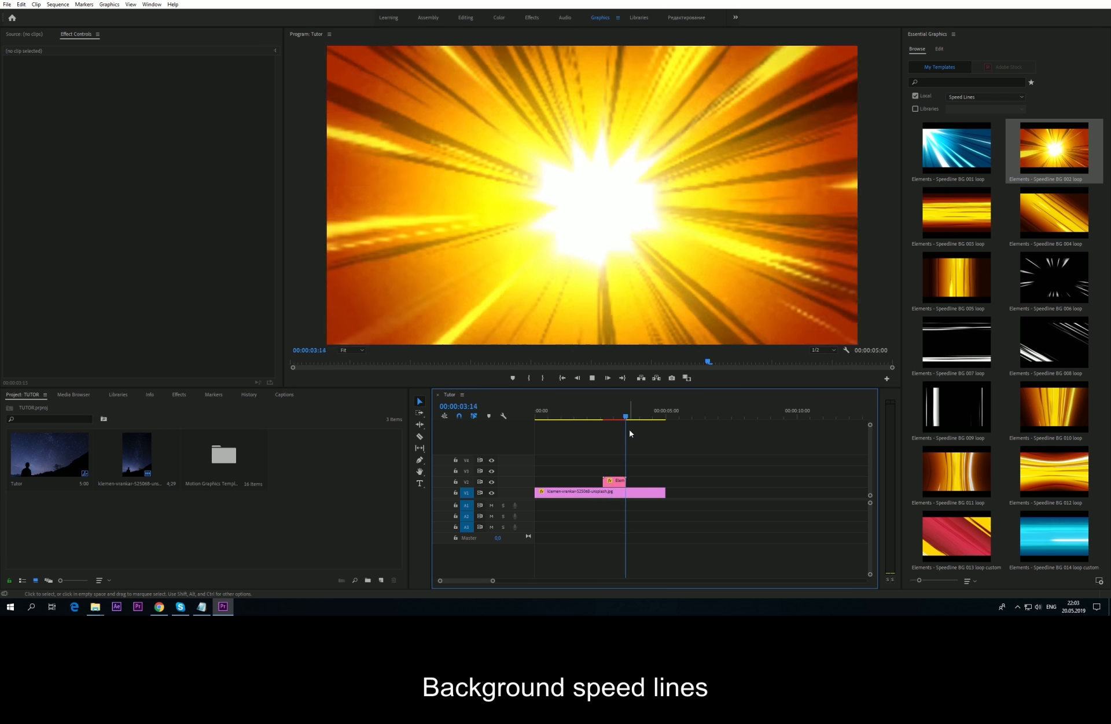
key("space")
Step: Change the template category to Titles
left_click(988, 99)
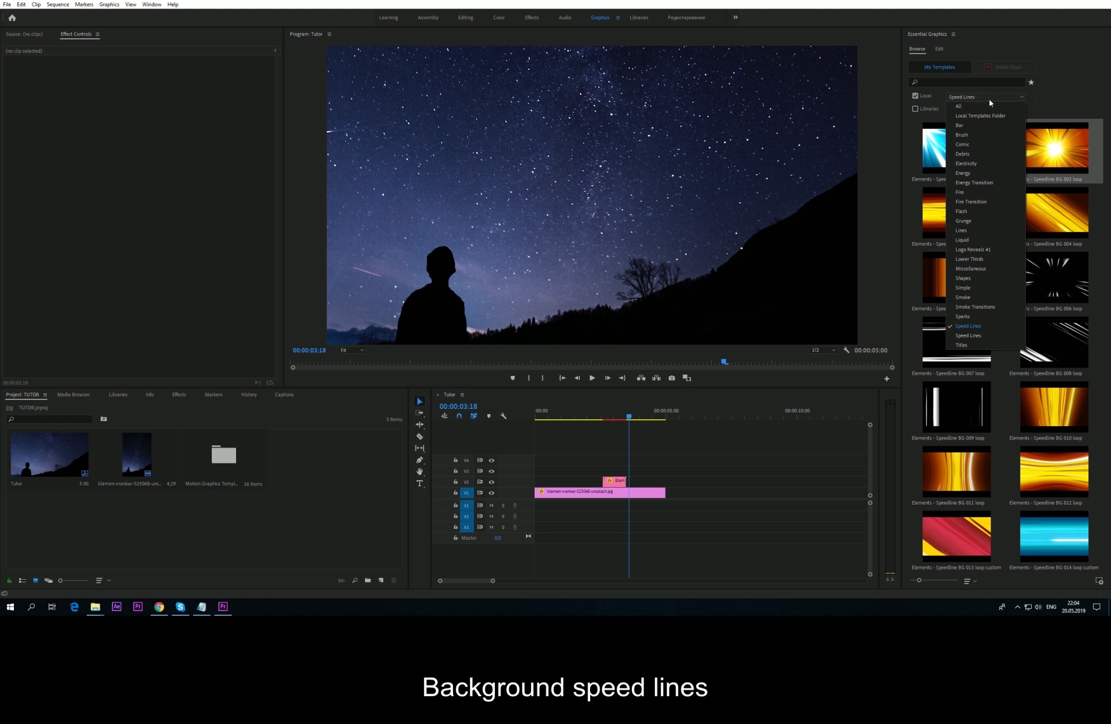
left_click(965, 348)
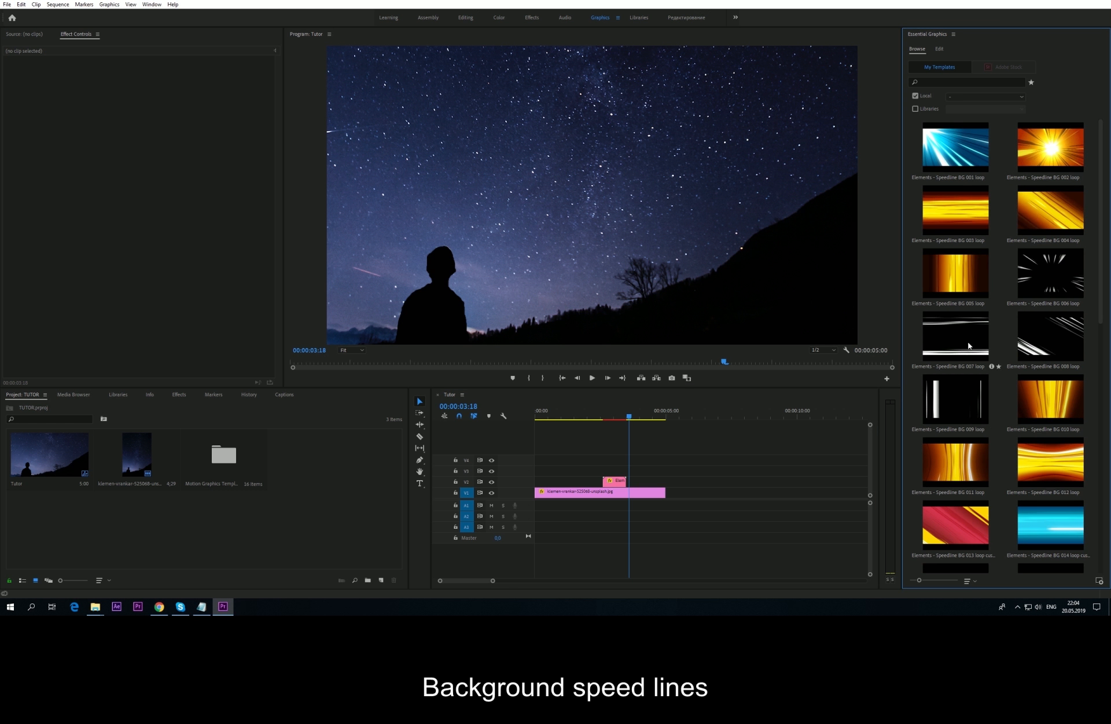
left_click(984, 97)
Step: Show the Titles templates and delete the Speedline BG 002 clip from V2
left_click(972, 324)
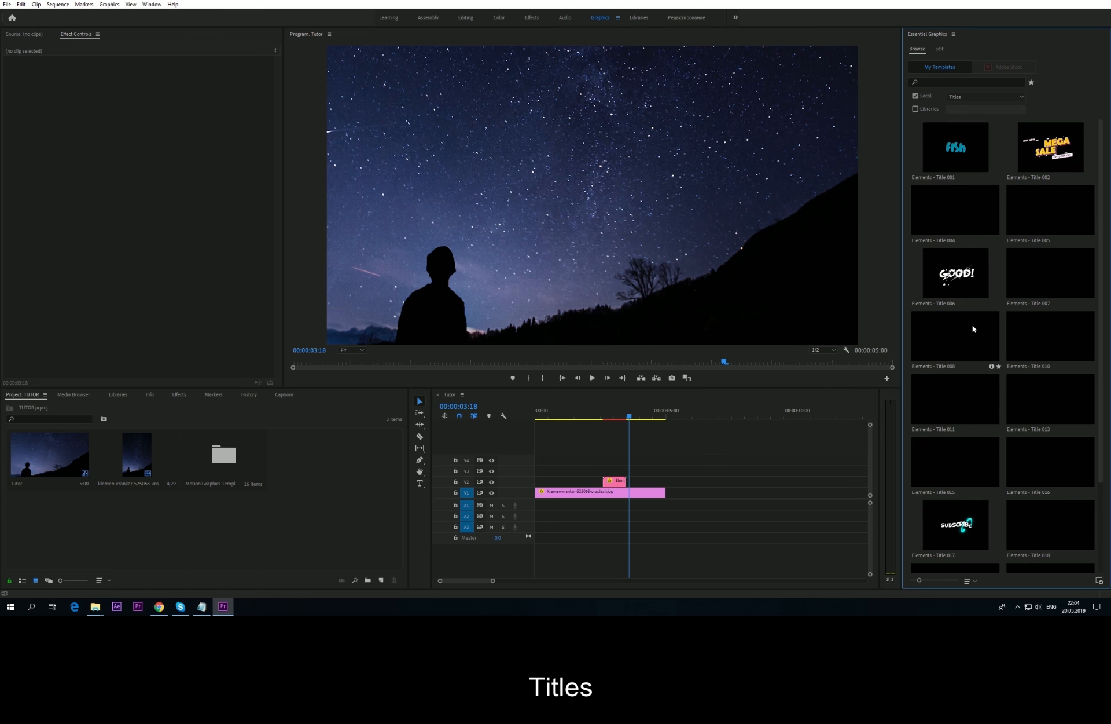
left_click(614, 483)
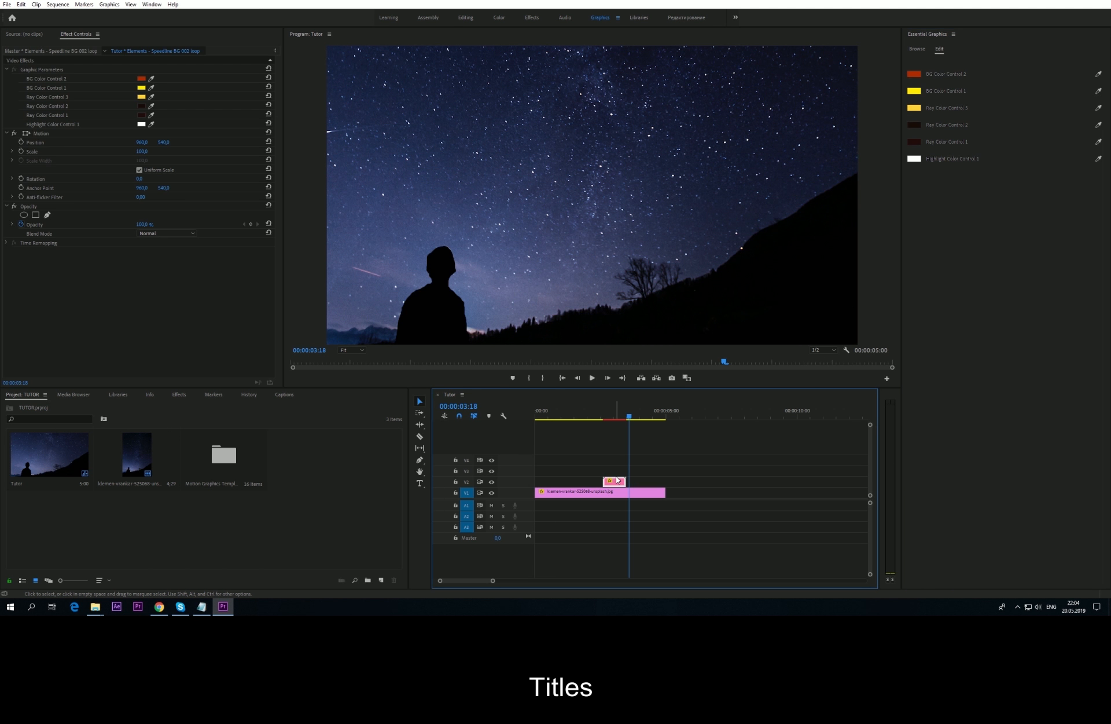
key("Delete")
left_click(920, 51)
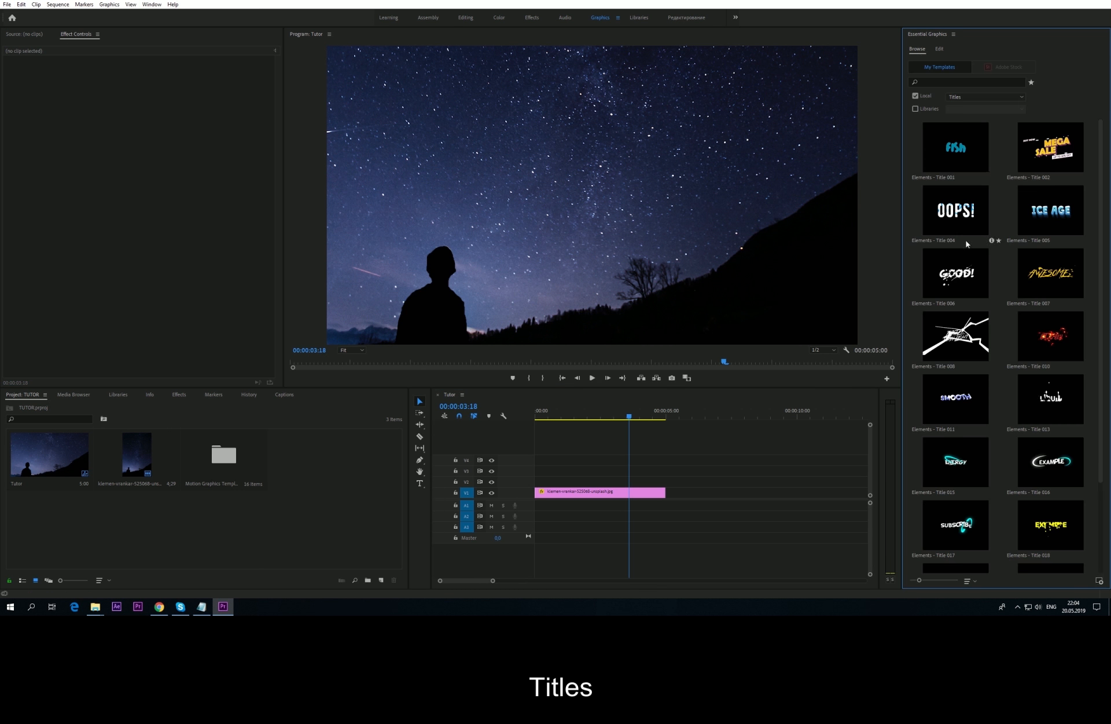
Step: Scrub through the two FX element clips' blue explosion burst, then open the RTFX mogrt pack folder
scroll(983, 346, "down", 3)
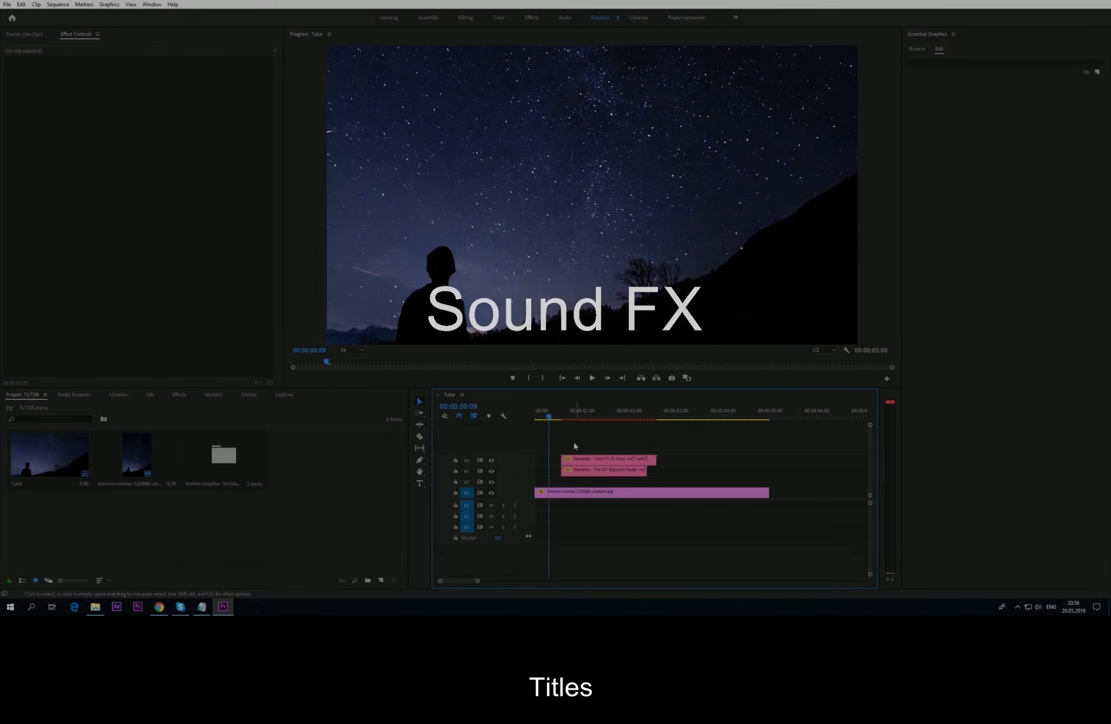
left_click_drag(545, 415, 611, 419)
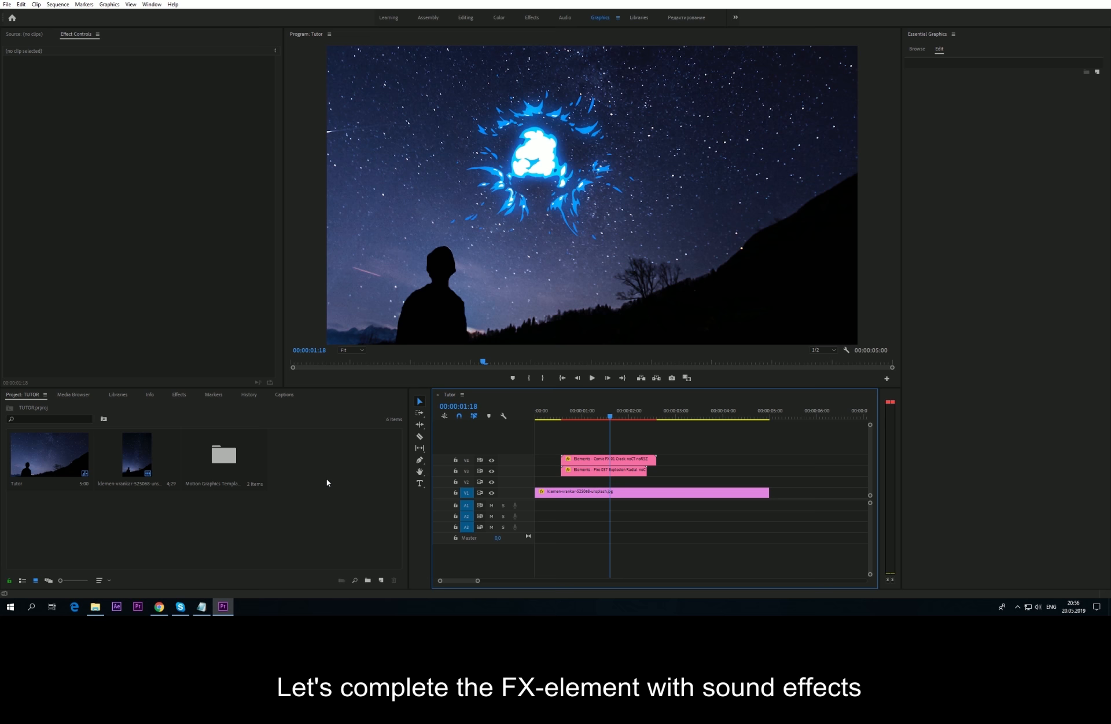
left_click(95, 606)
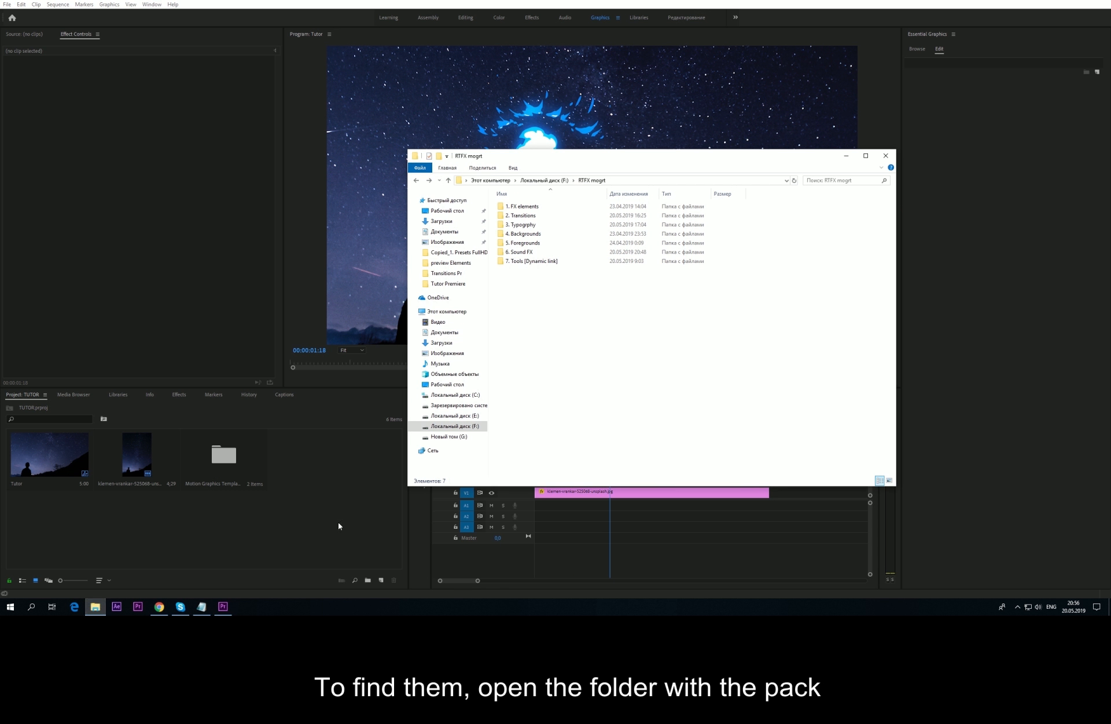
Step: Drag the 6. Sound FX folder from File Explorer into Premiere's Project panel as a 10-item bin
double_click(519, 254)
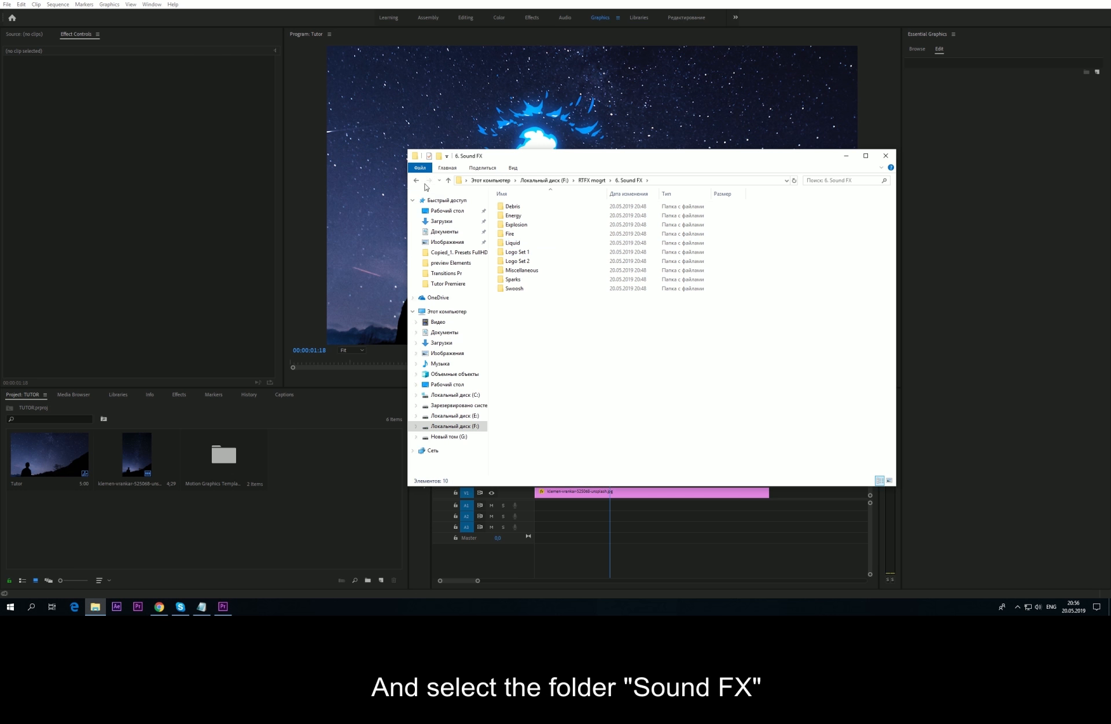
left_click(417, 180)
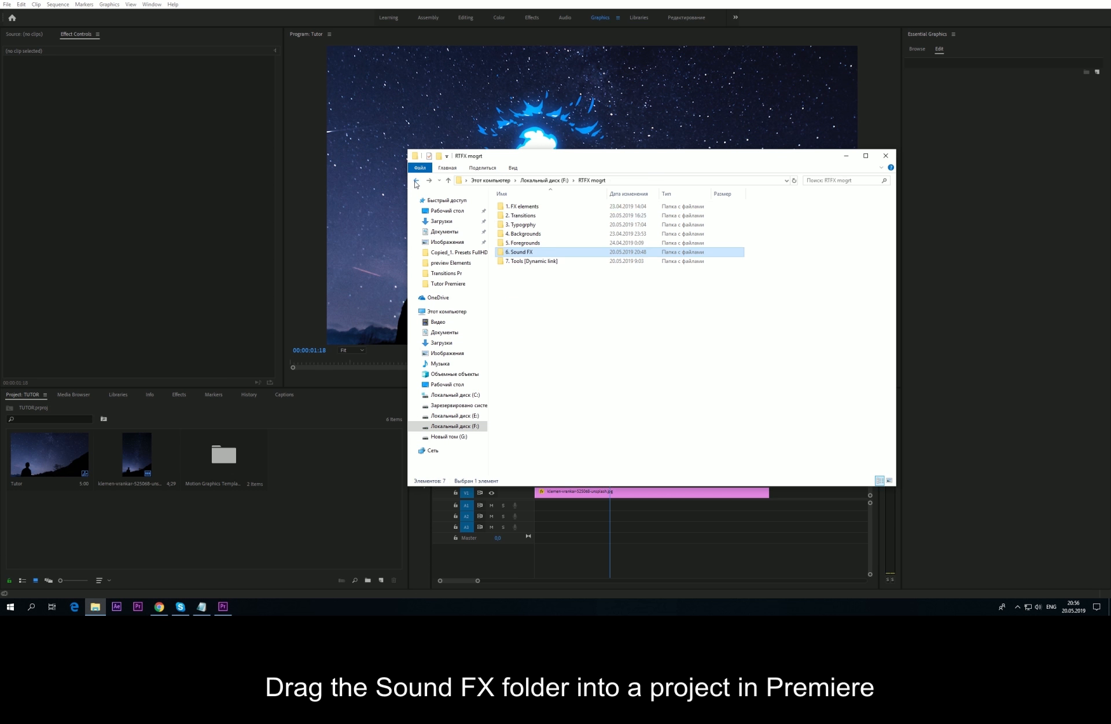
left_click_drag(484, 250, 324, 483)
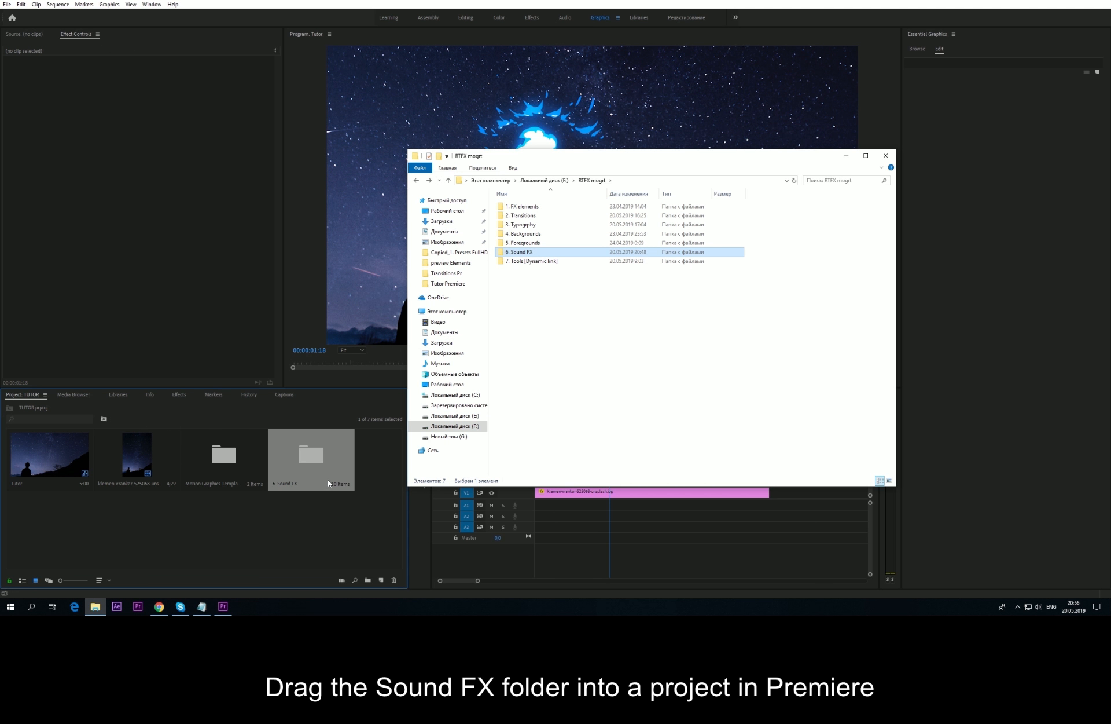
left_click(312, 507)
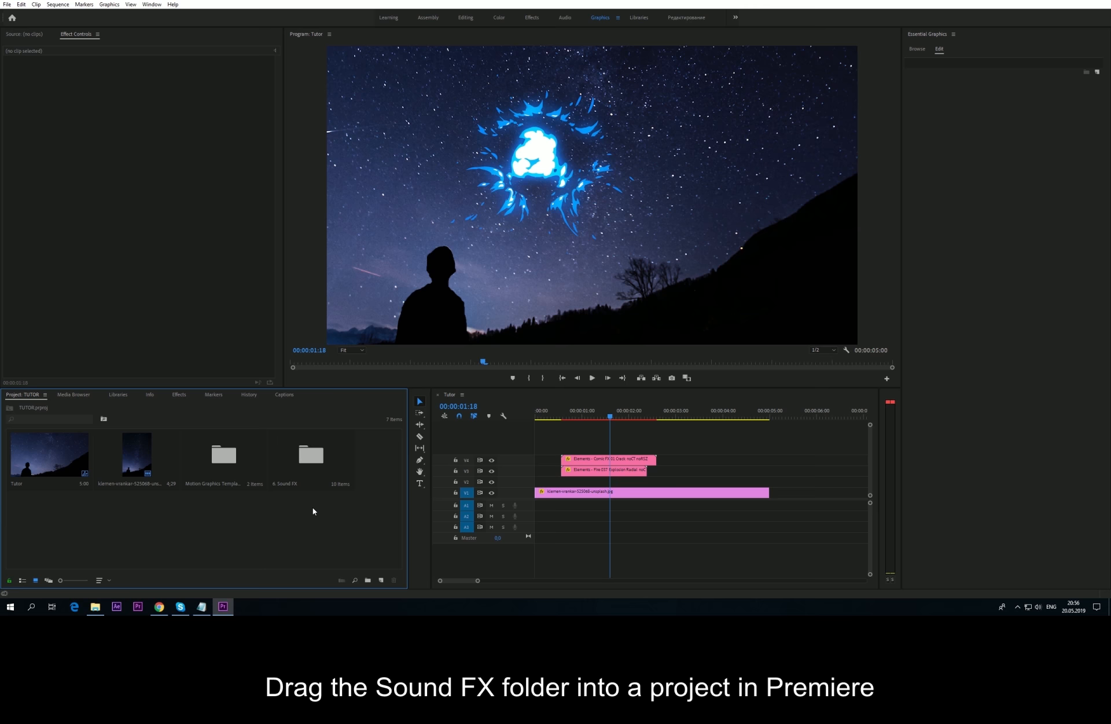
Step: Open 6. Sound FX > Explosion and audition SFX - Explosion 04, 06 and 07
double_click(312, 461)
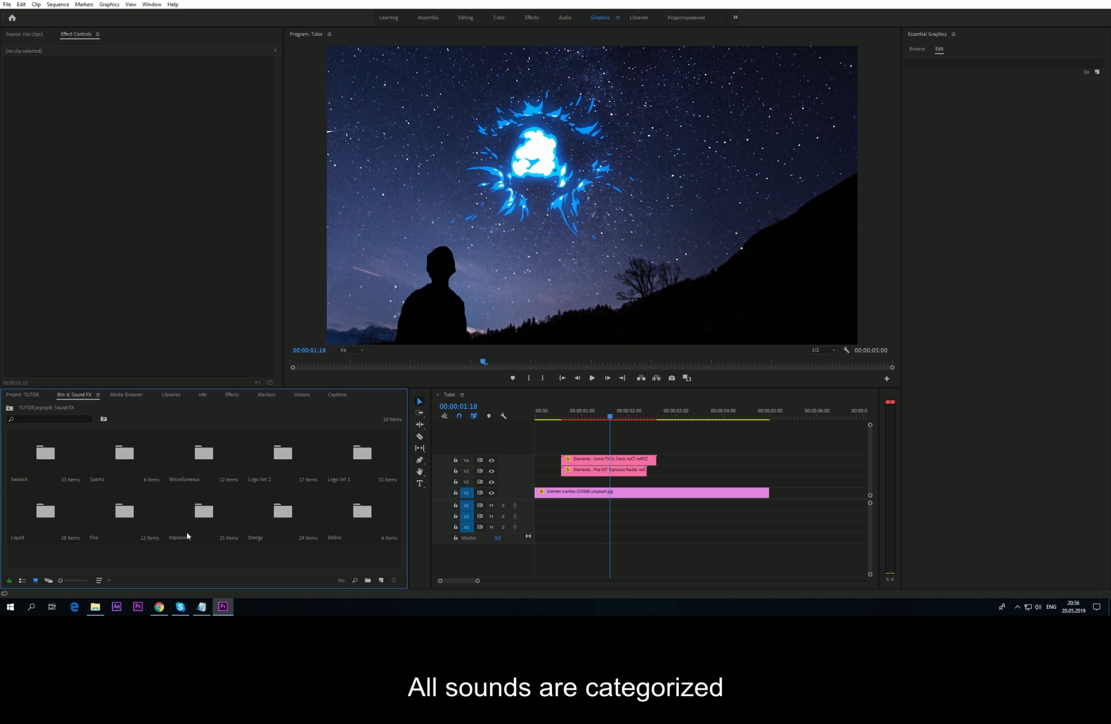
double_click(203, 513)
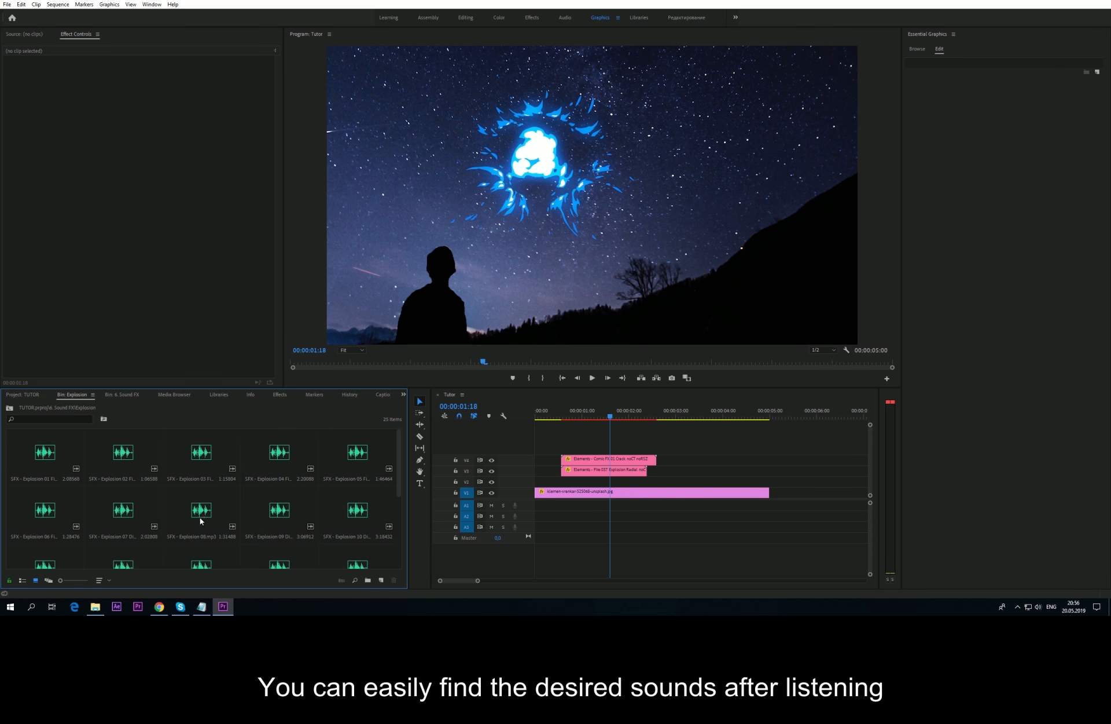
left_click(261, 457)
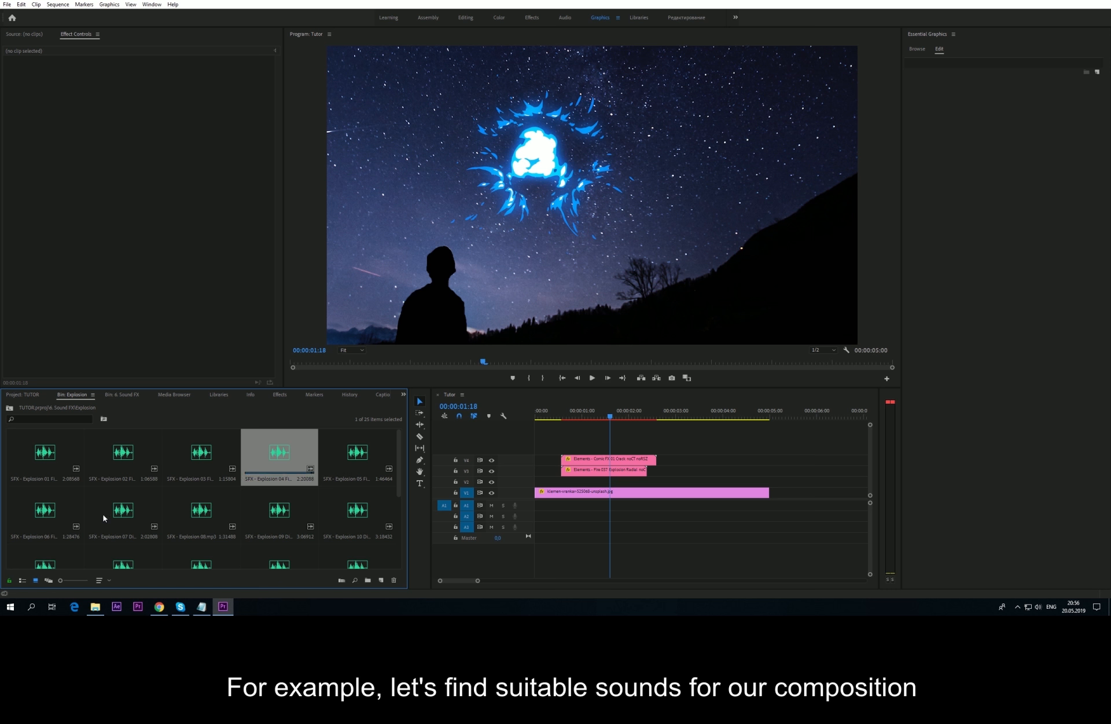
left_click(60, 518)
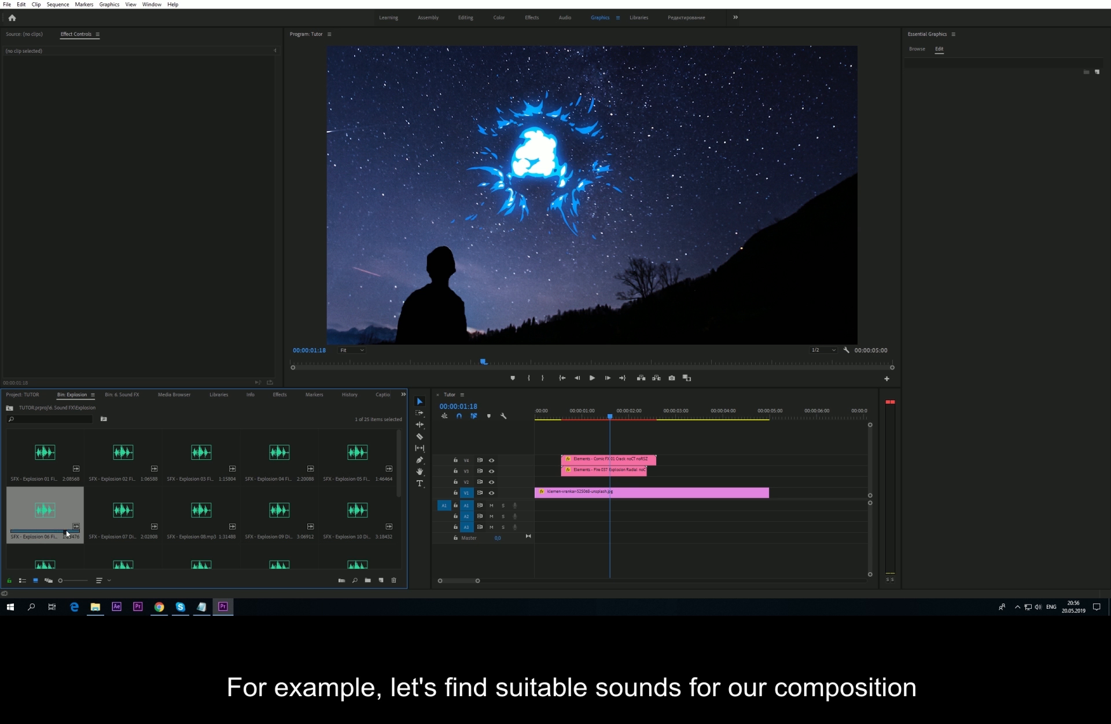
left_click(136, 508)
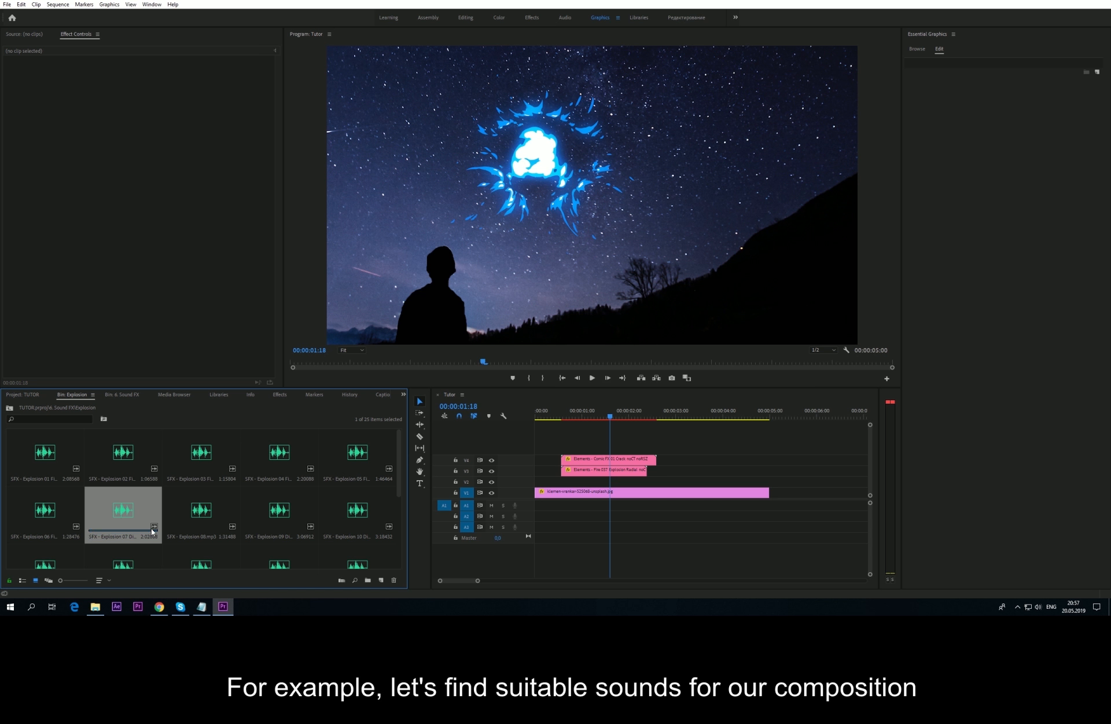
Step: Audition Explosion 08 and place it on track A1 just after 1s, at the BOOOM burst
left_click(191, 513)
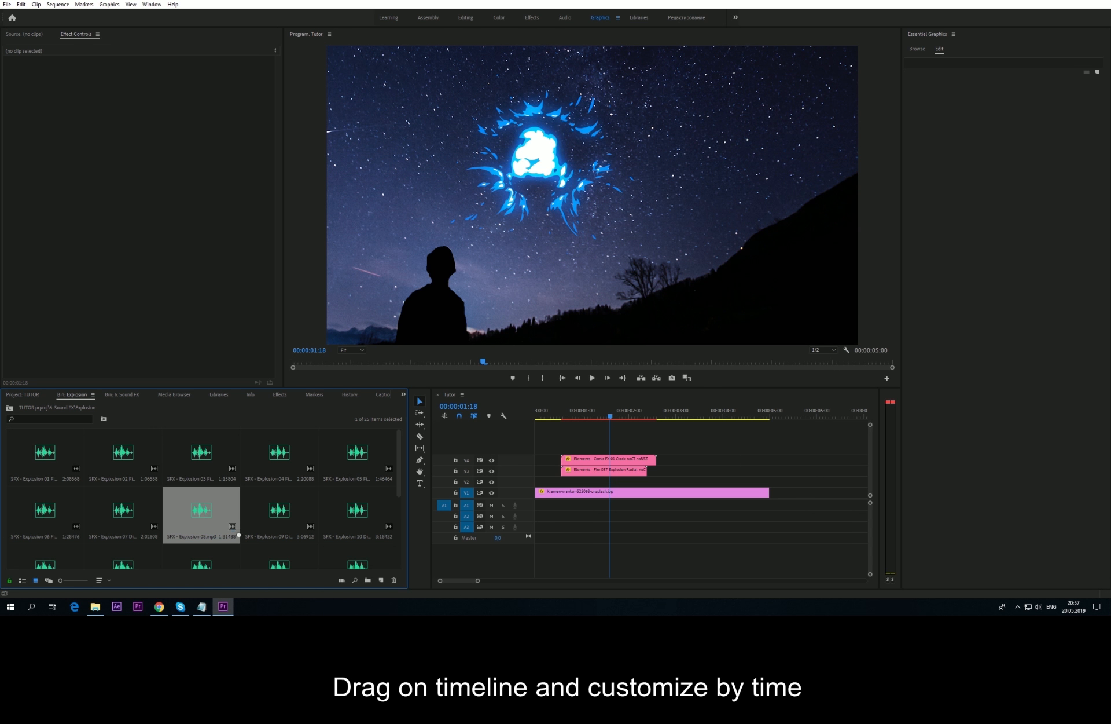
left_click_drag(210, 533, 575, 506)
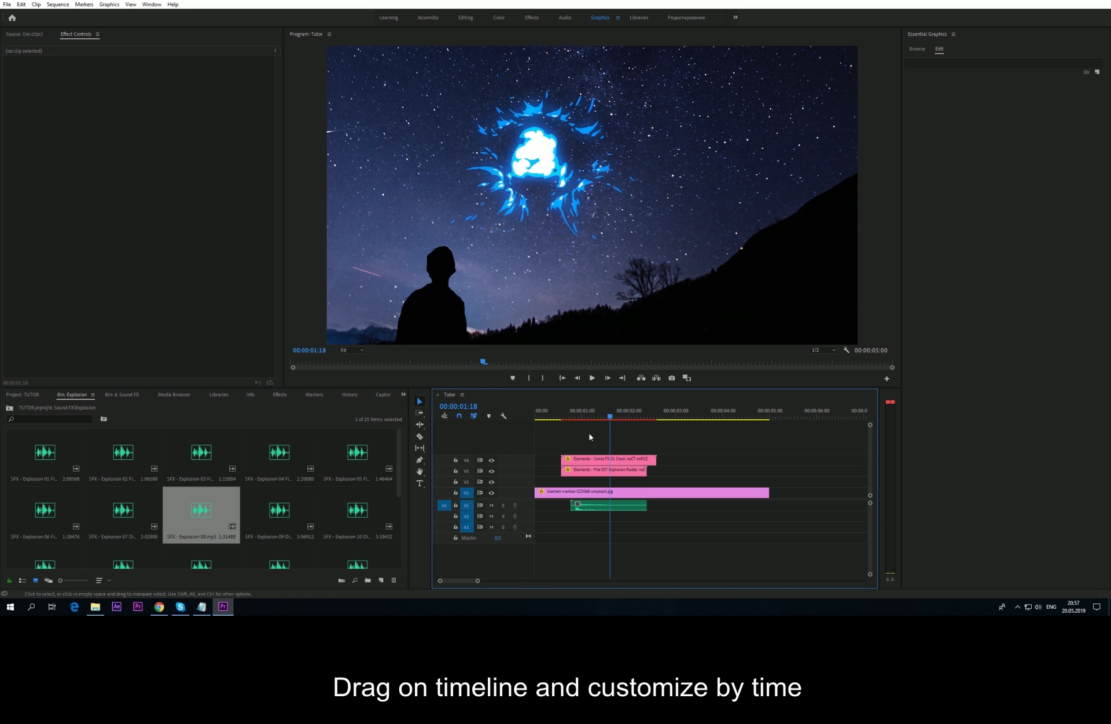
left_click(573, 415)
left_click_drag(573, 415, 577, 415)
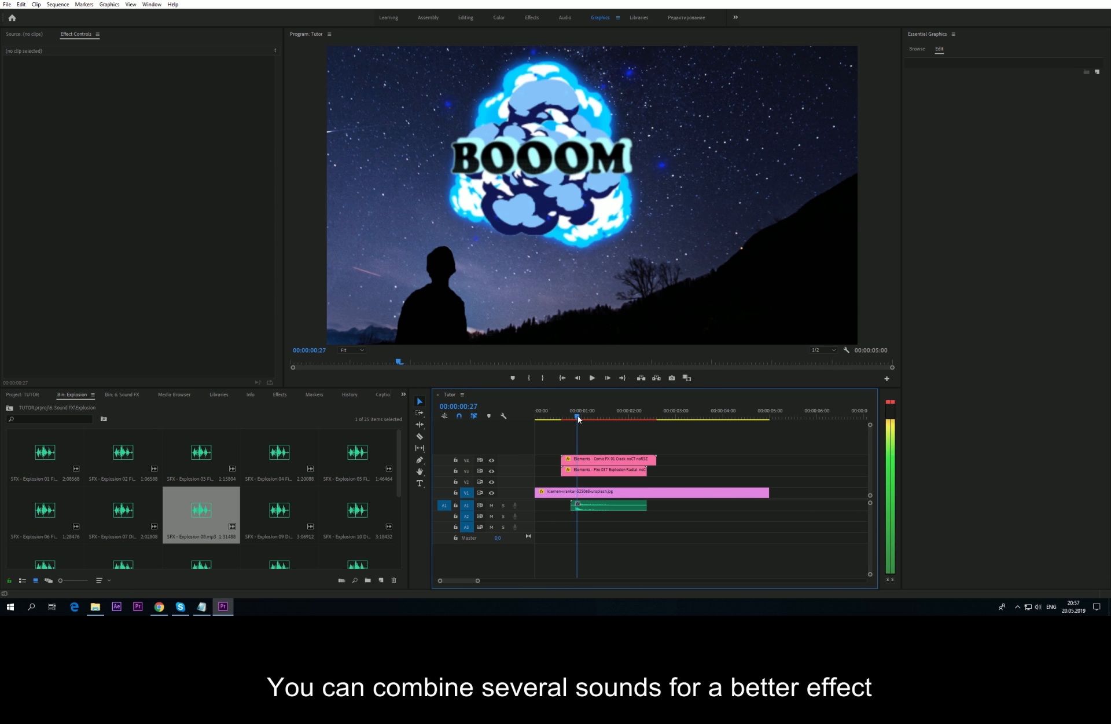
left_click(586, 508)
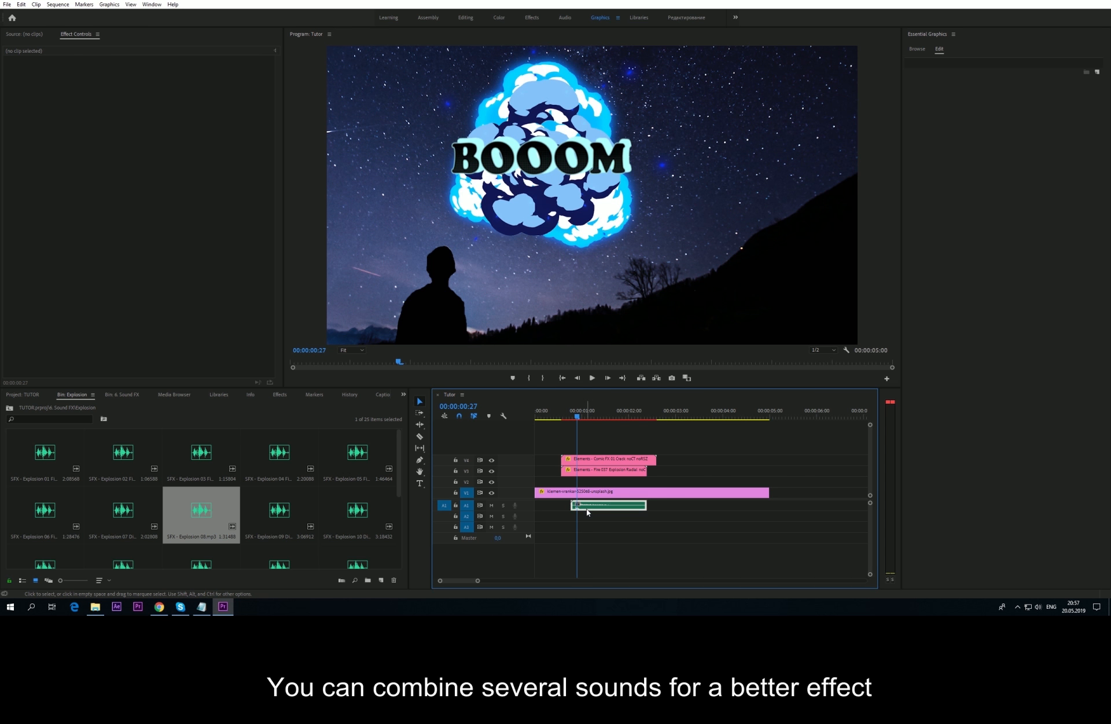
Step: Add Explosion 07 on track A2 and shift it slightly earlier
left_click(121, 518)
left_click_drag(415, 546, 568, 516)
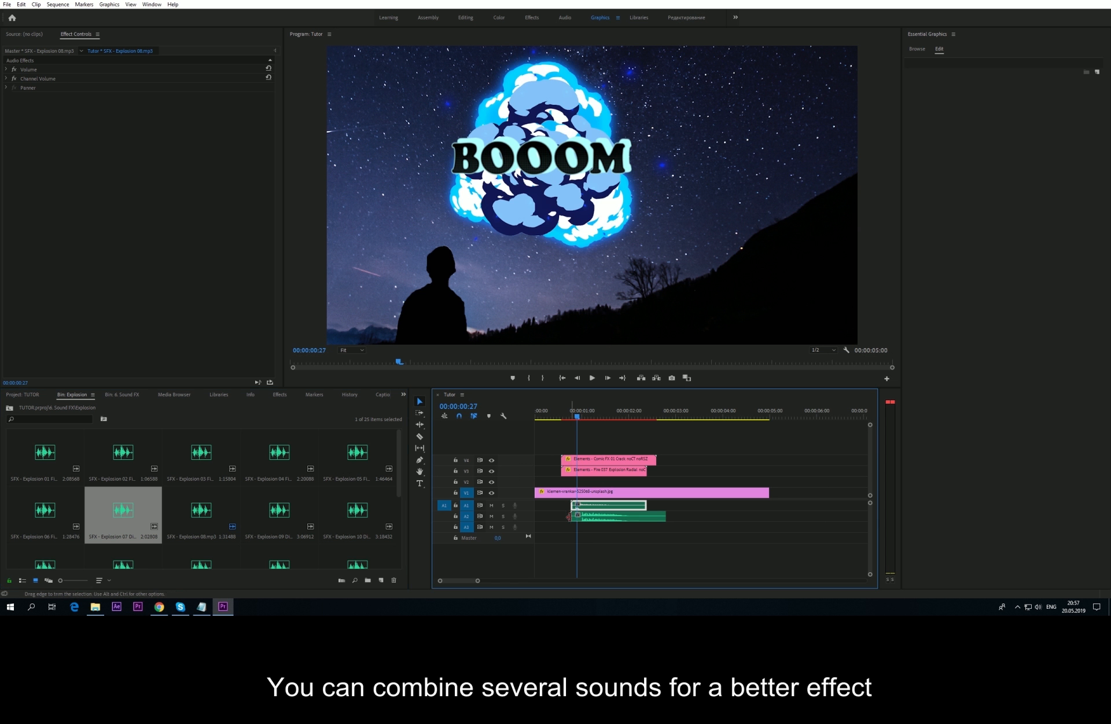
key("=")
key("=")
left_click(624, 517)
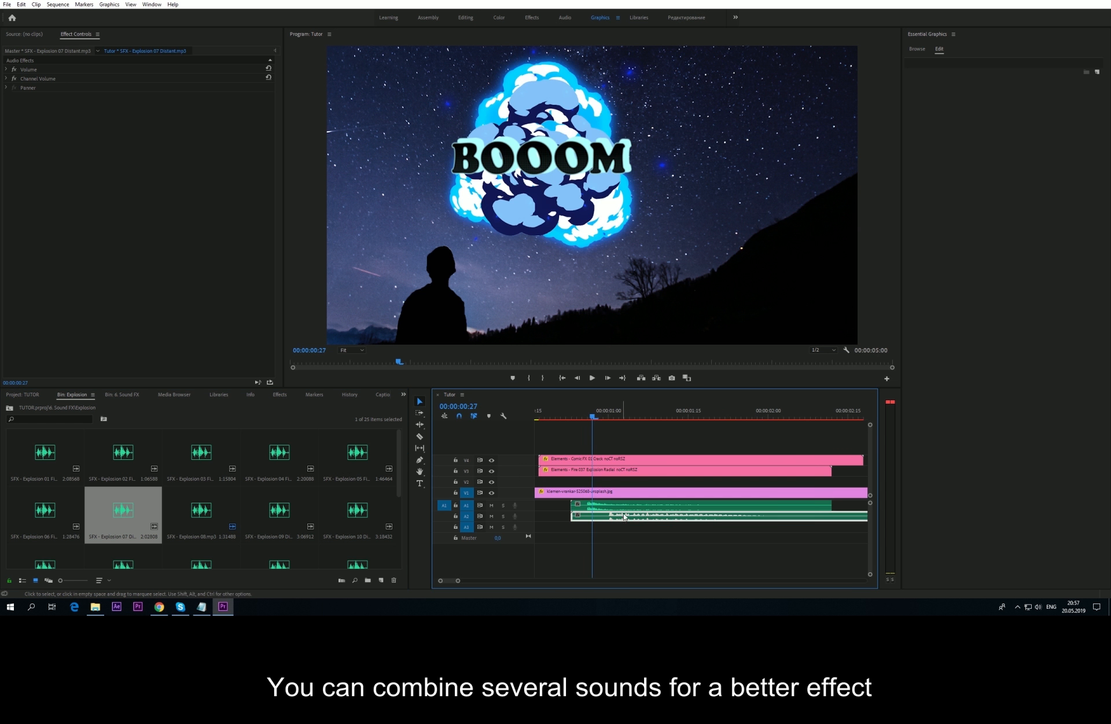
left_click_drag(625, 517, 605, 517)
Step: Play the explosion from about frame 15 to check the timing of both sounds
left_click_drag(580, 416, 544, 417)
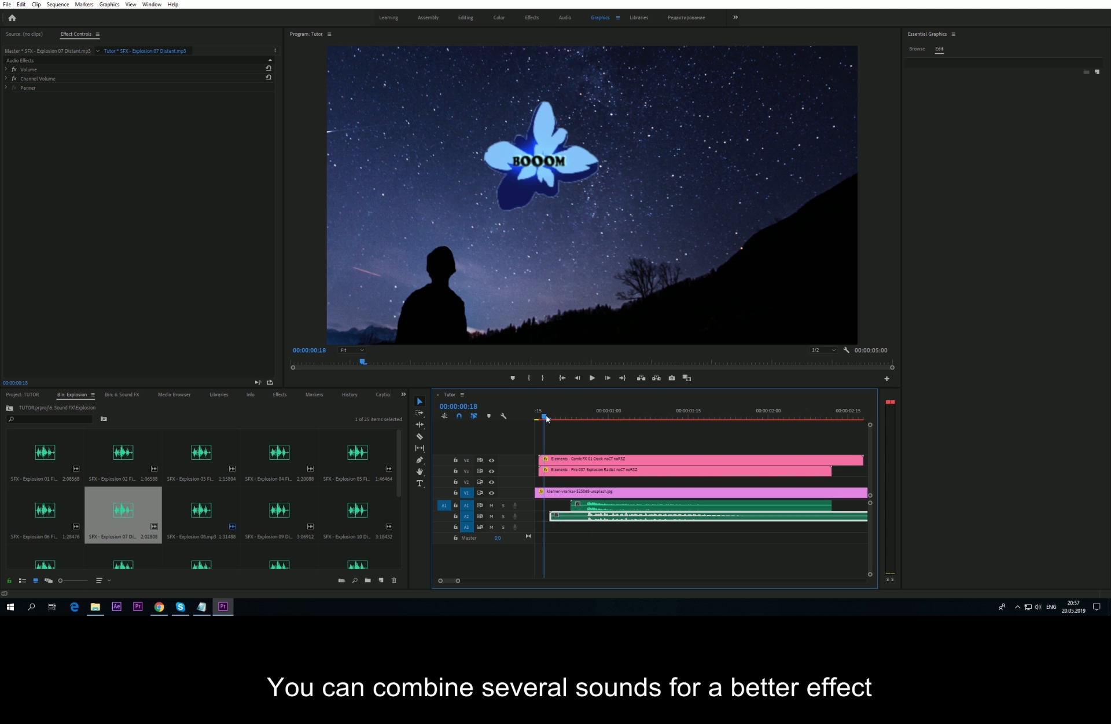
key("space")
scroll(598, 449, "up", 2)
key("space")
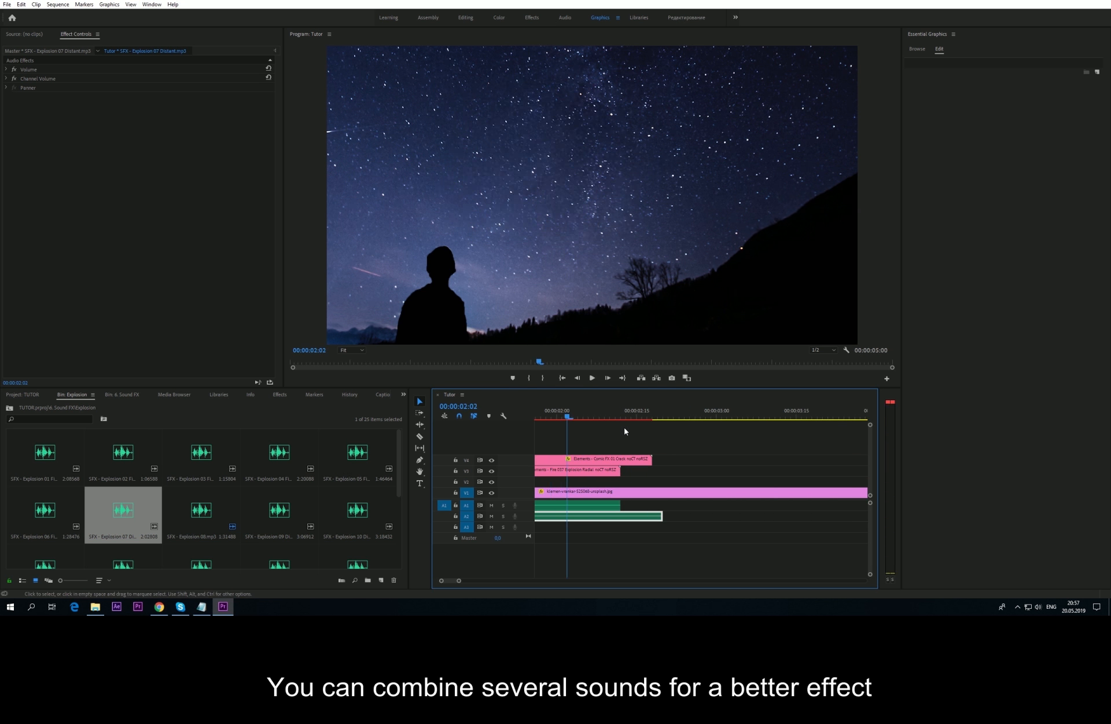
scroll(603, 438, "down", 1)
scroll(603, 438, "up", 5)
left_click_drag(581, 418, 578, 417)
key("space")
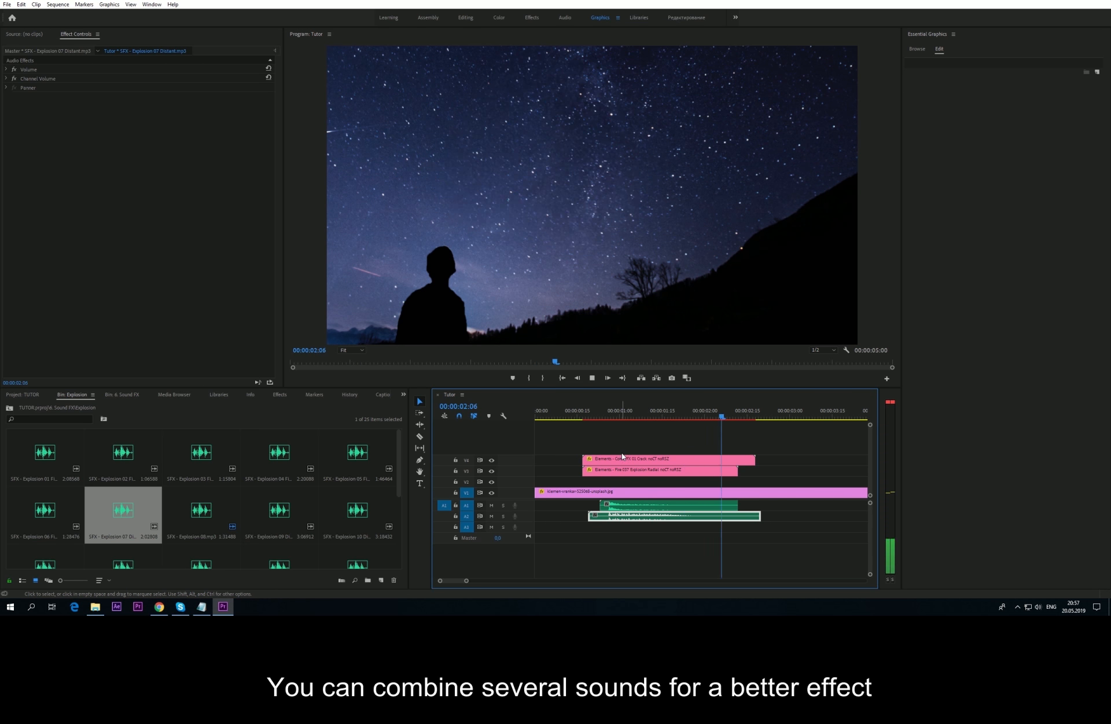
key("space")
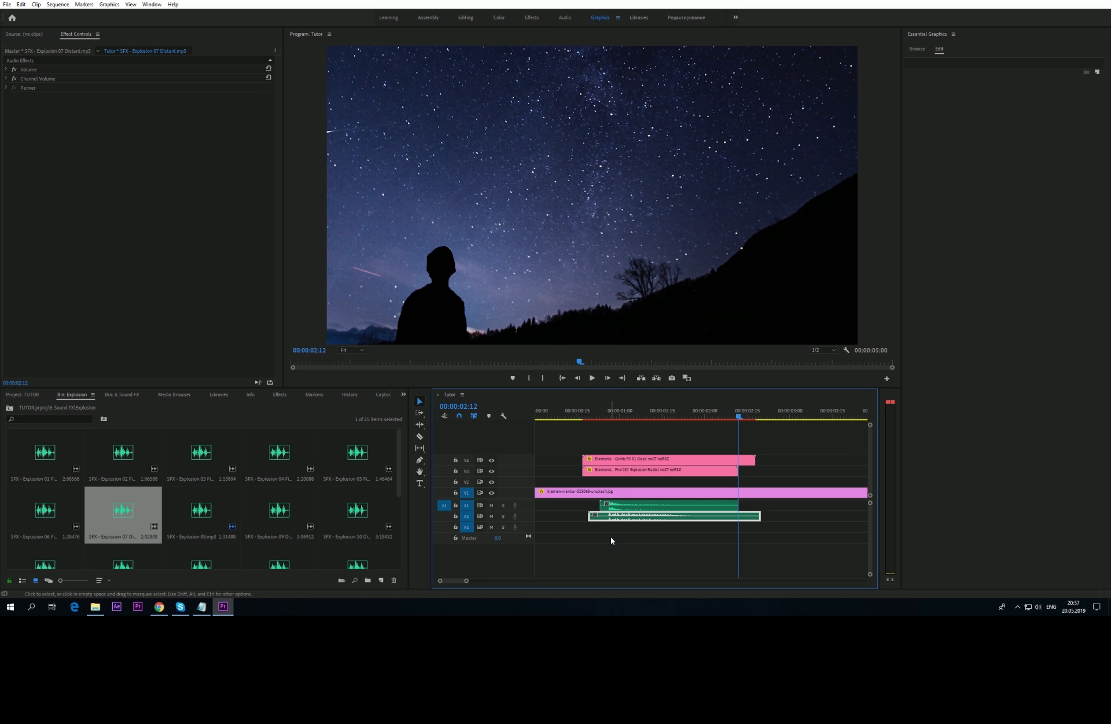
Step: Move both explosion sound clips two frames earlier and replay the result
left_click_drag(617, 538, 616, 508)
left_click(578, 412)
key("space")
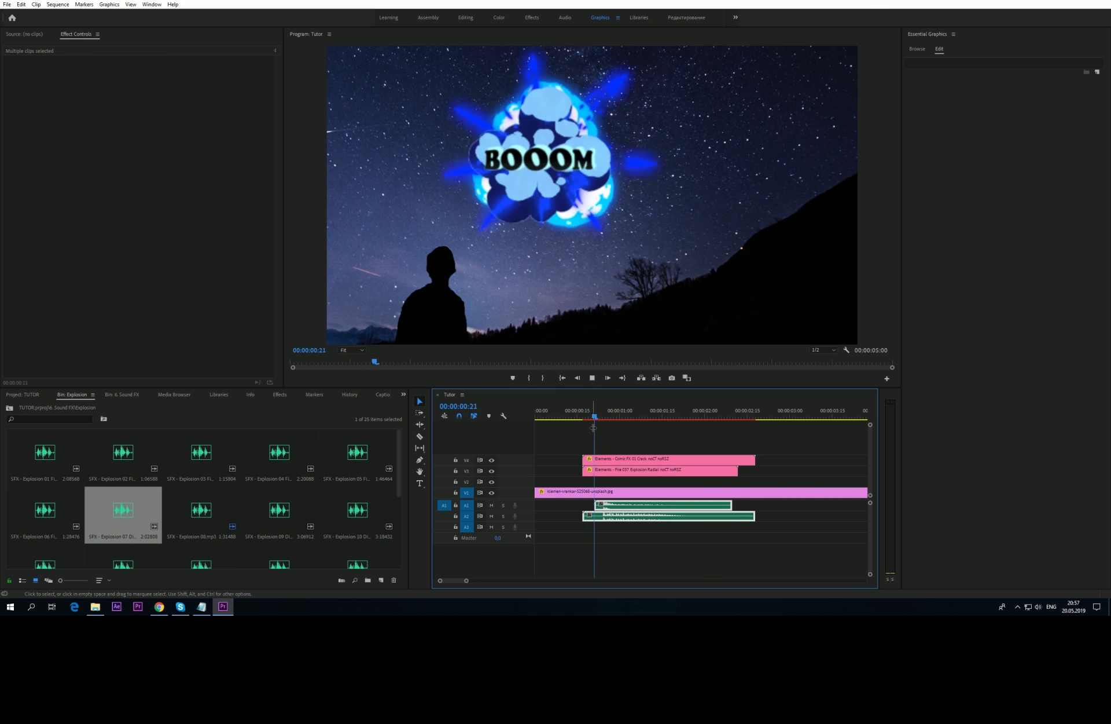
key("space")
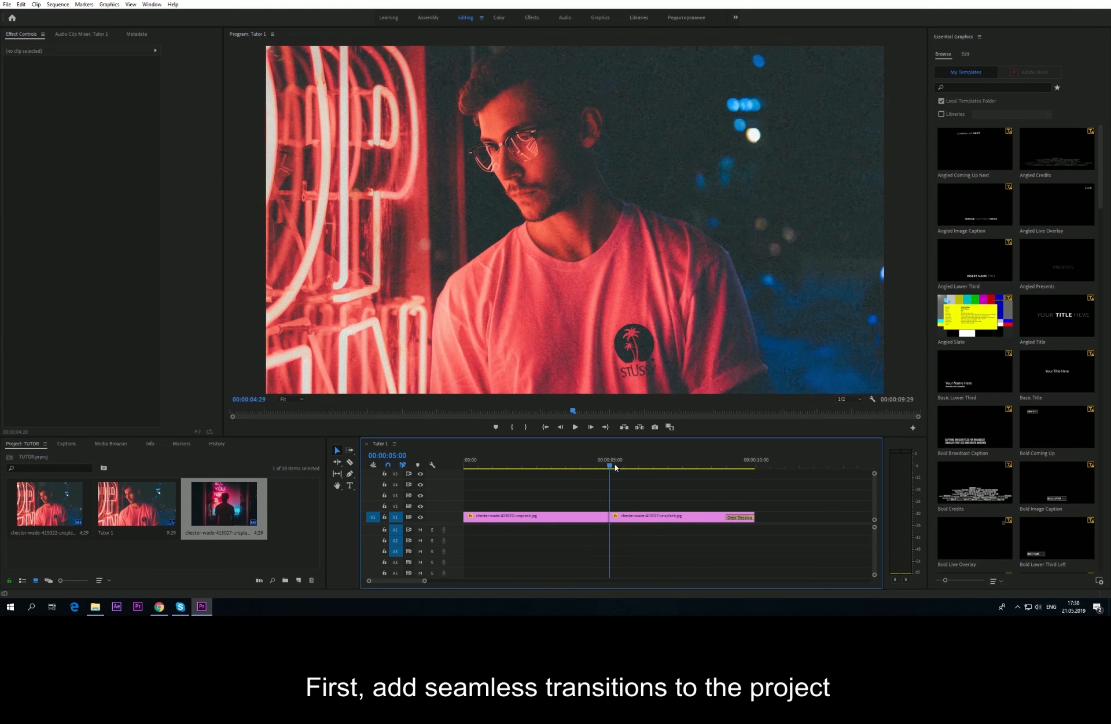
Step: Drag 1. Presets FullHD (1920x1080).prproj from 2. Transitions > Seamless into Premiere's Project panel
left_click_drag(616, 467, 584, 469)
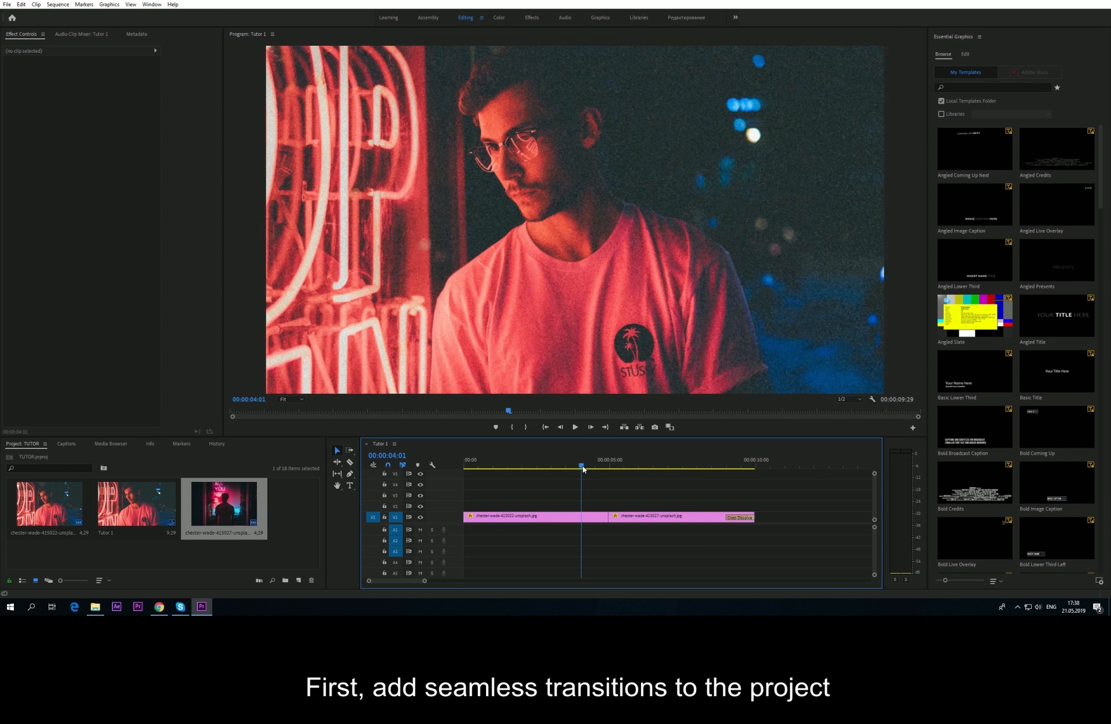
left_click(99, 606)
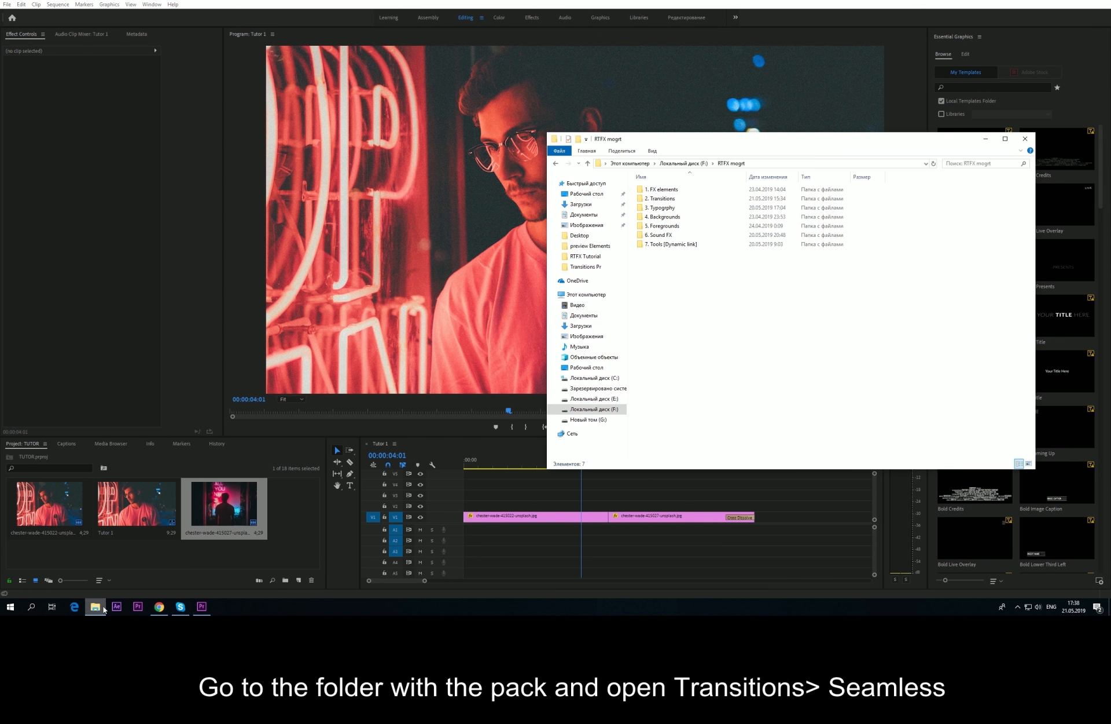
double_click(666, 200)
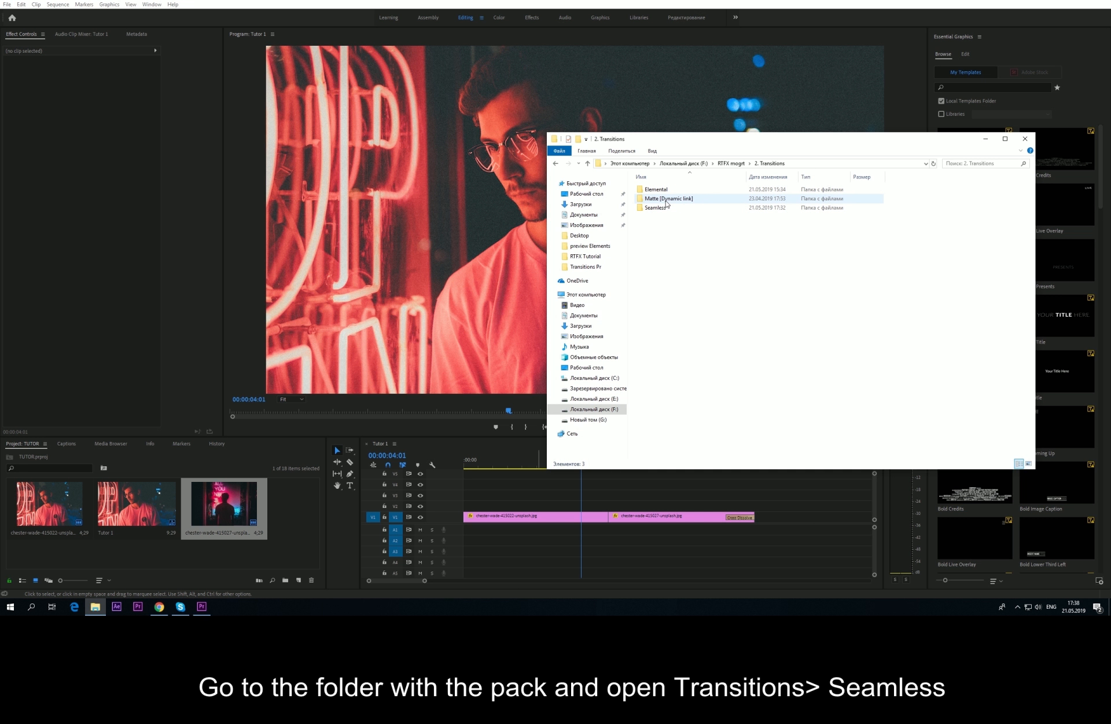
double_click(664, 207)
left_click(665, 201)
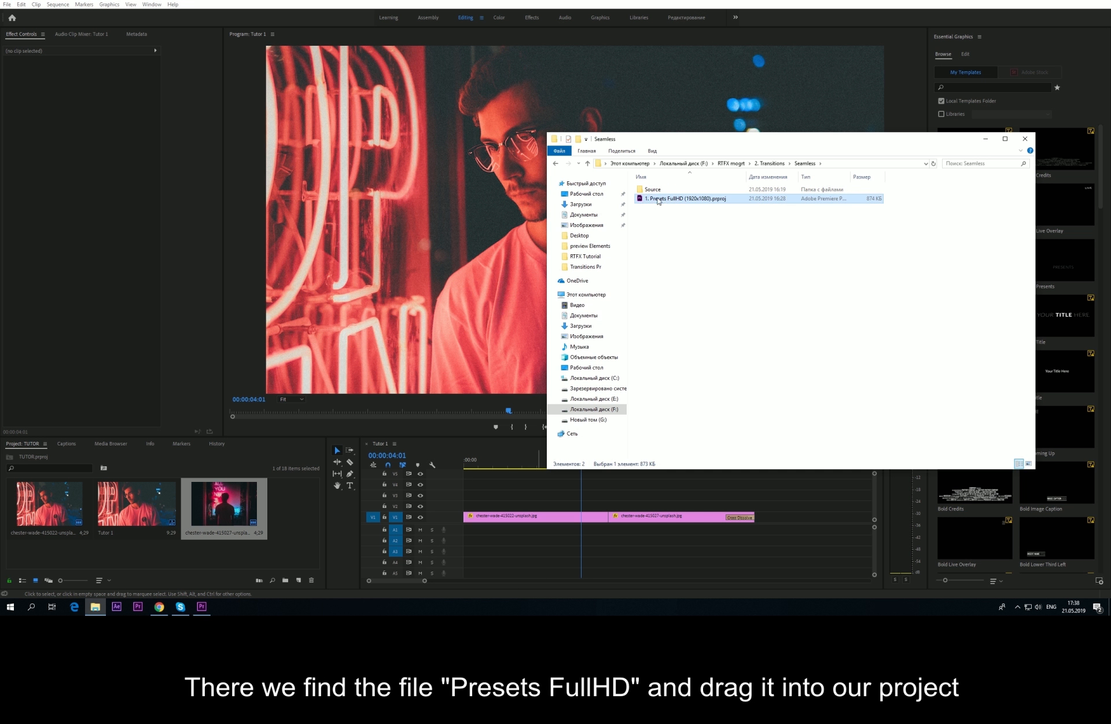
left_click_drag(659, 201, 292, 519)
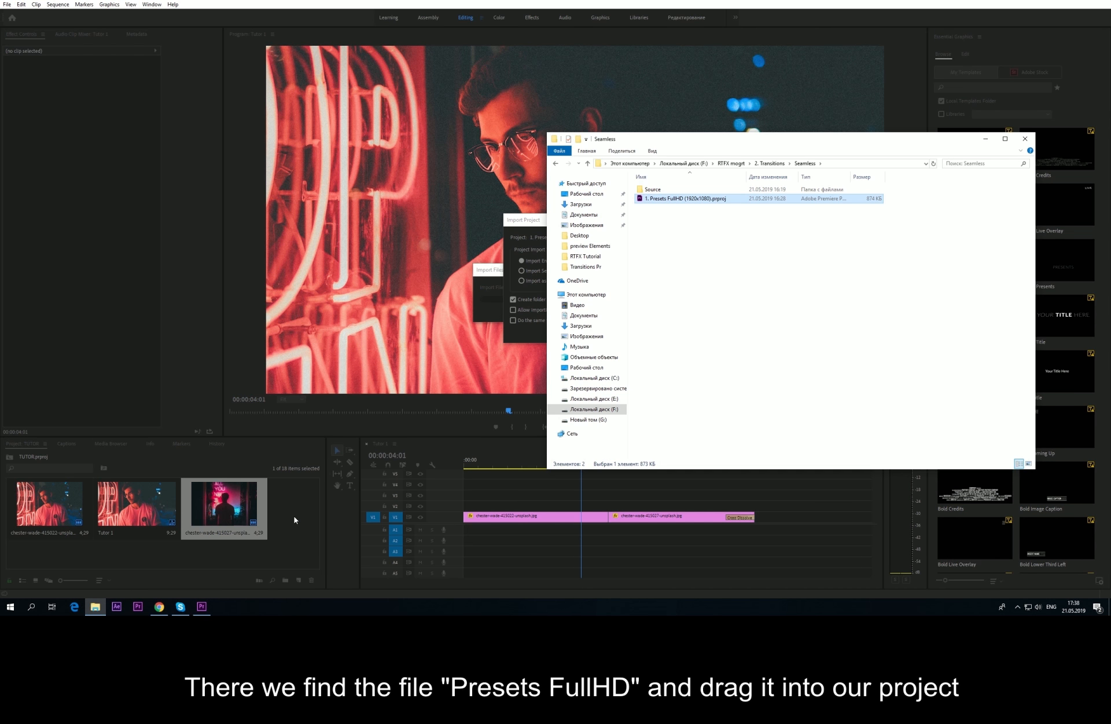
Step: Import the entire Presets FullHD project and open its 1. Presets FullHD bin
left_click(509, 263)
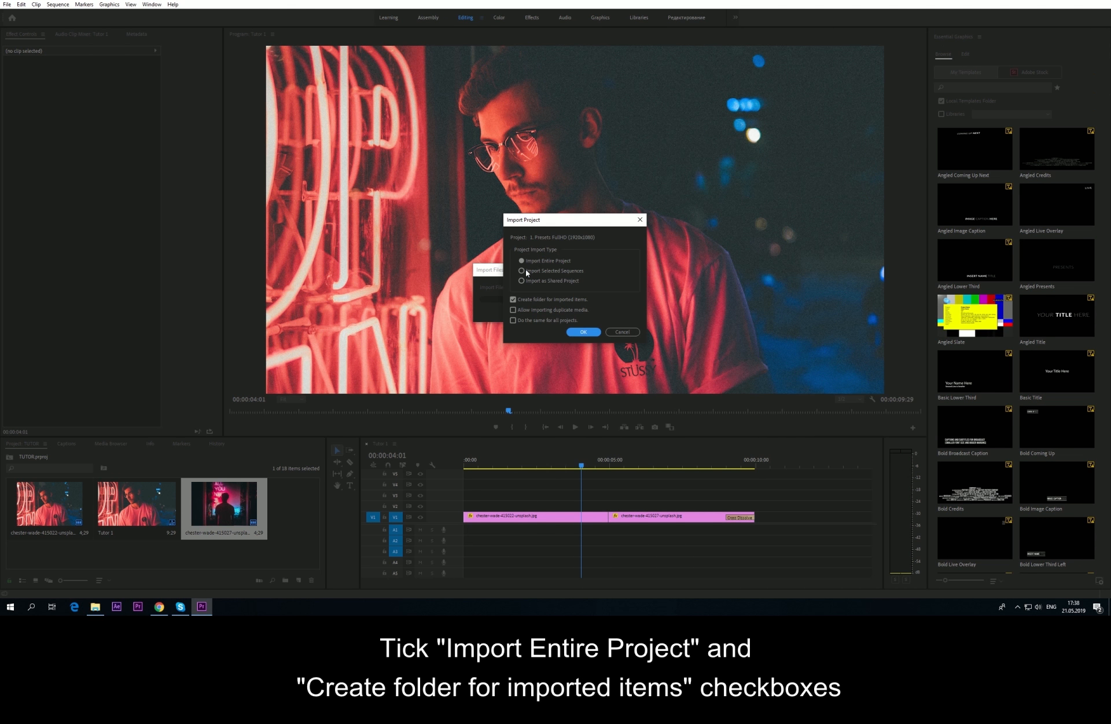
left_click(586, 333)
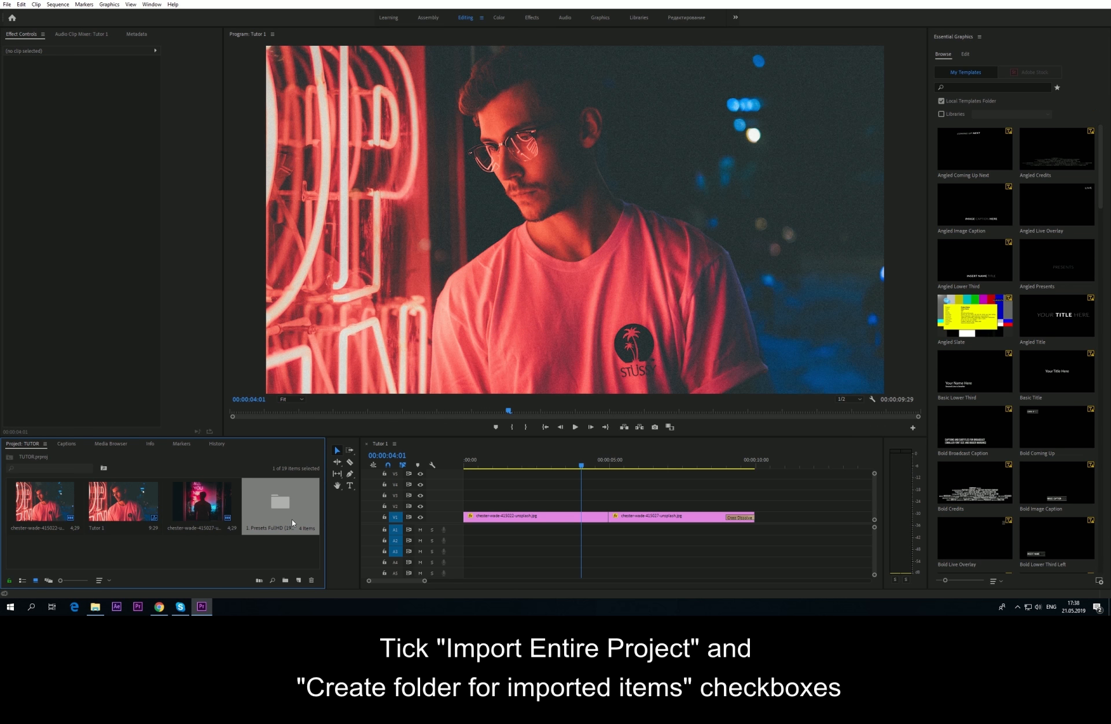
double_click(283, 515)
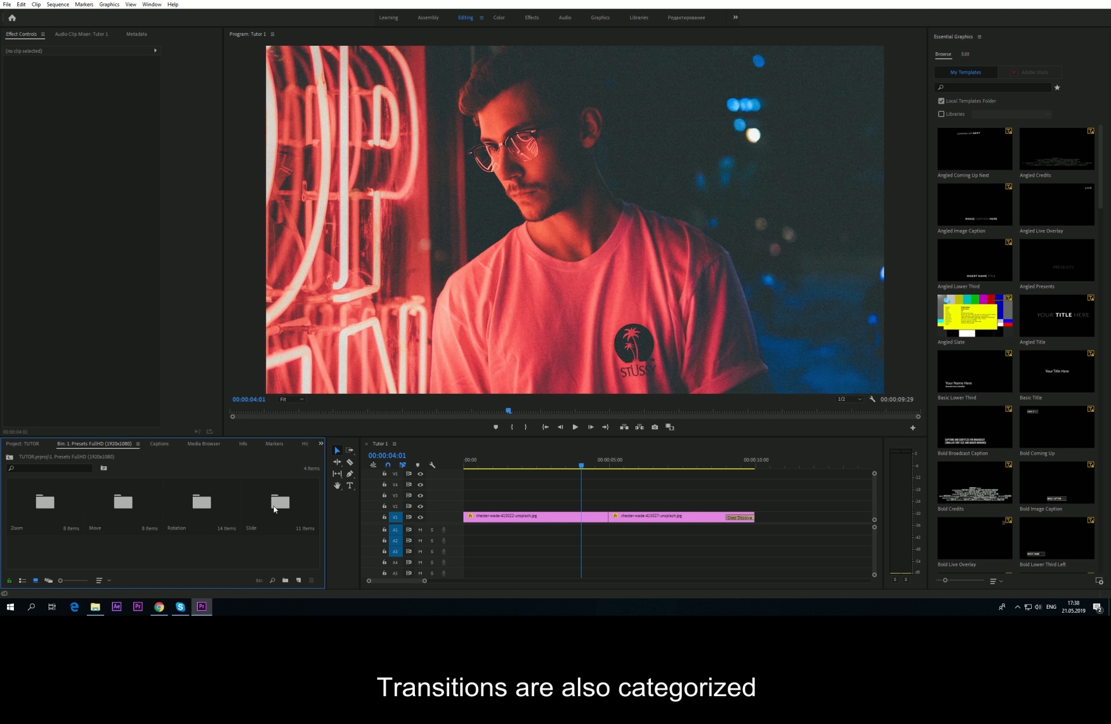
Step: Open the Zoom transitions bin and preview three zoom transitions, including the tunnel zoom
double_click(18, 510)
left_click(26, 524)
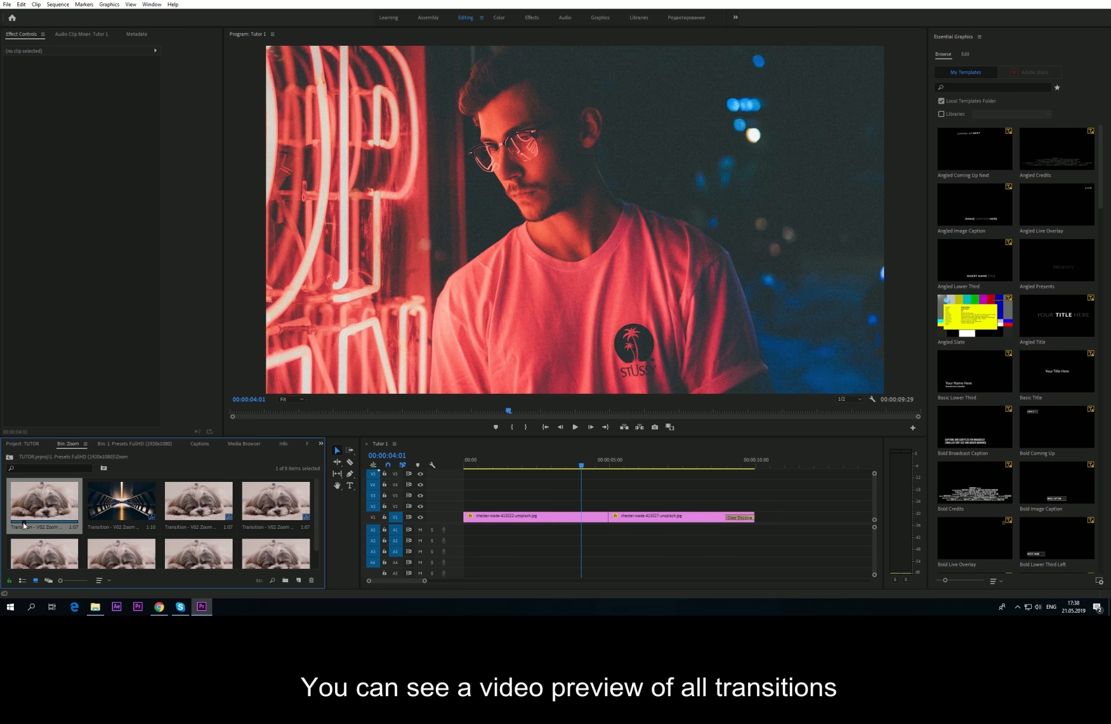
left_click(109, 517)
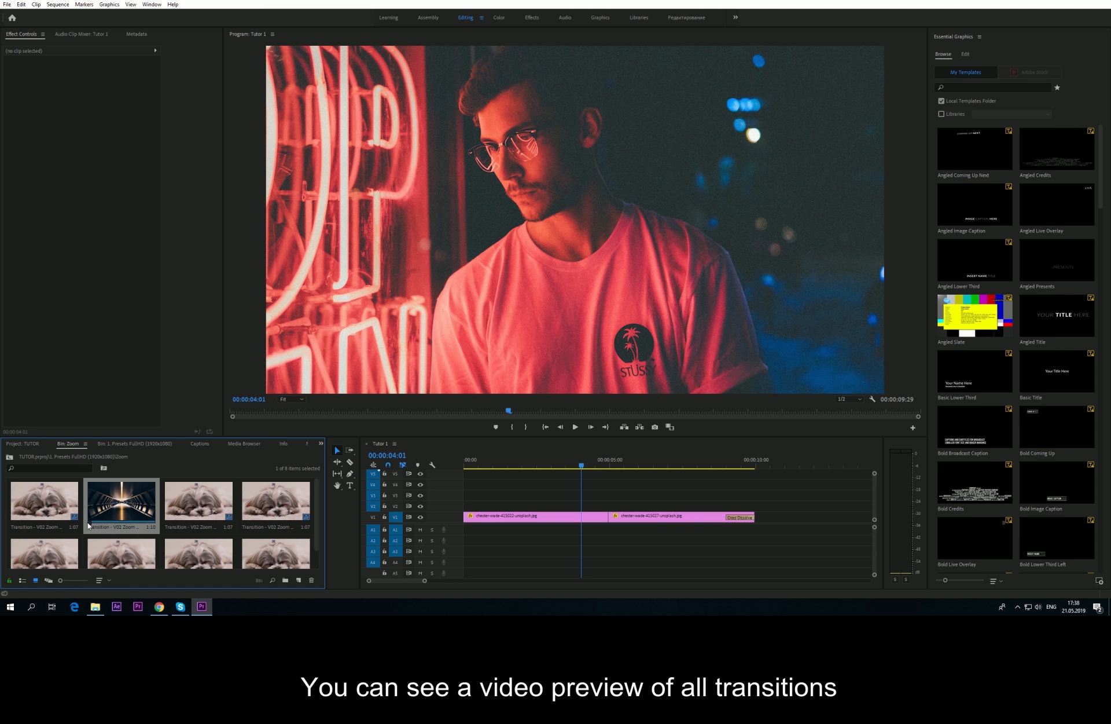
left_click(189, 509)
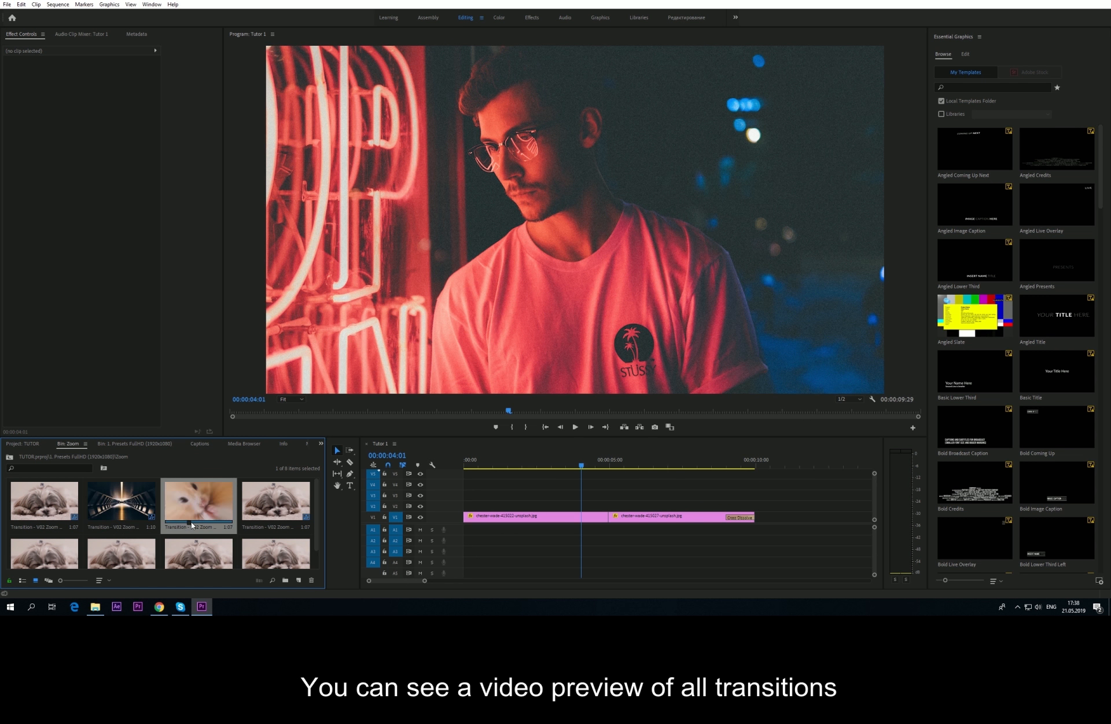
Step: Open the Slide transitions bin and preview three of its transitions
left_click(13, 458)
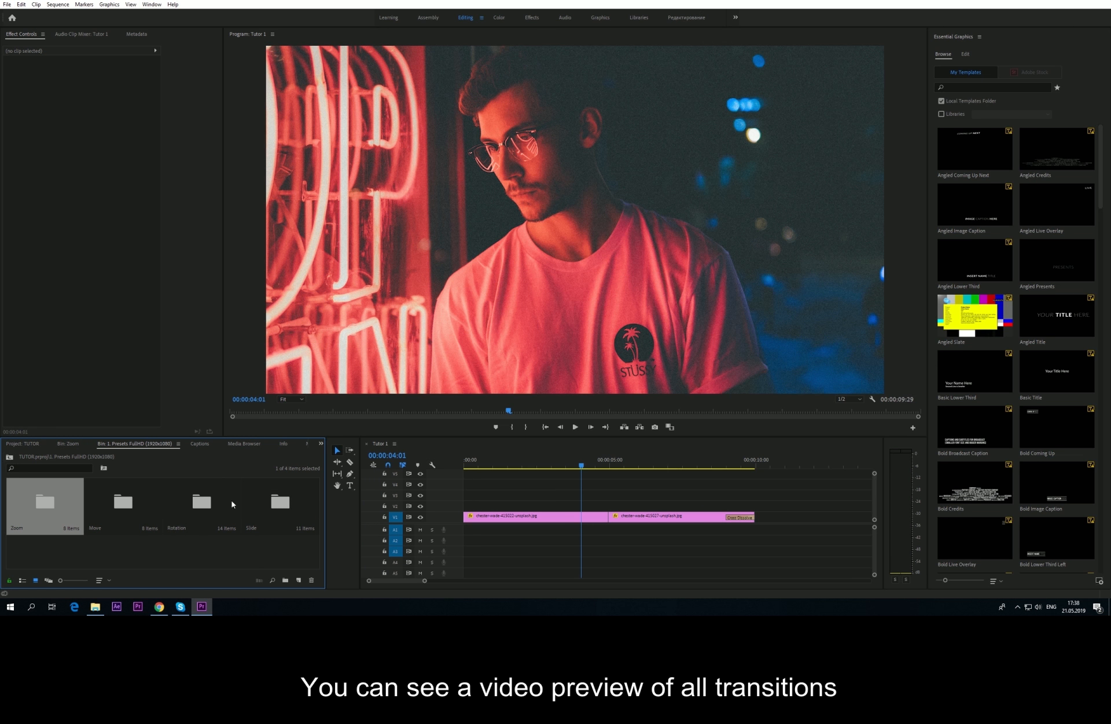
double_click(252, 502)
left_click(193, 519)
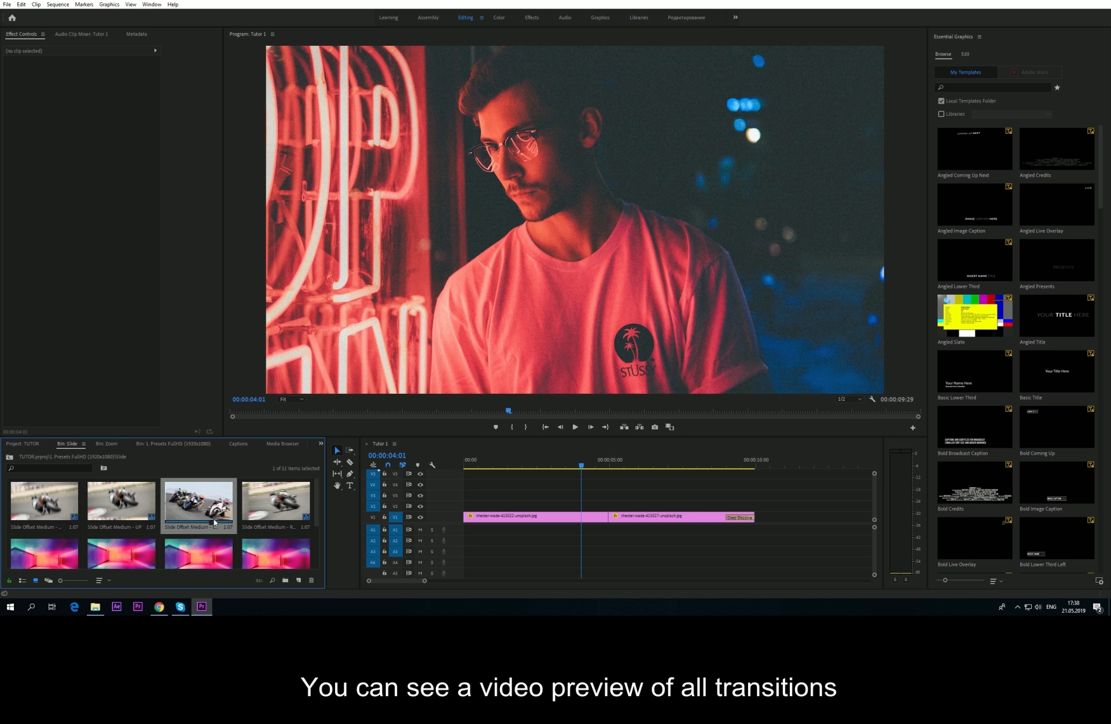
left_click(262, 515)
left_click(111, 521)
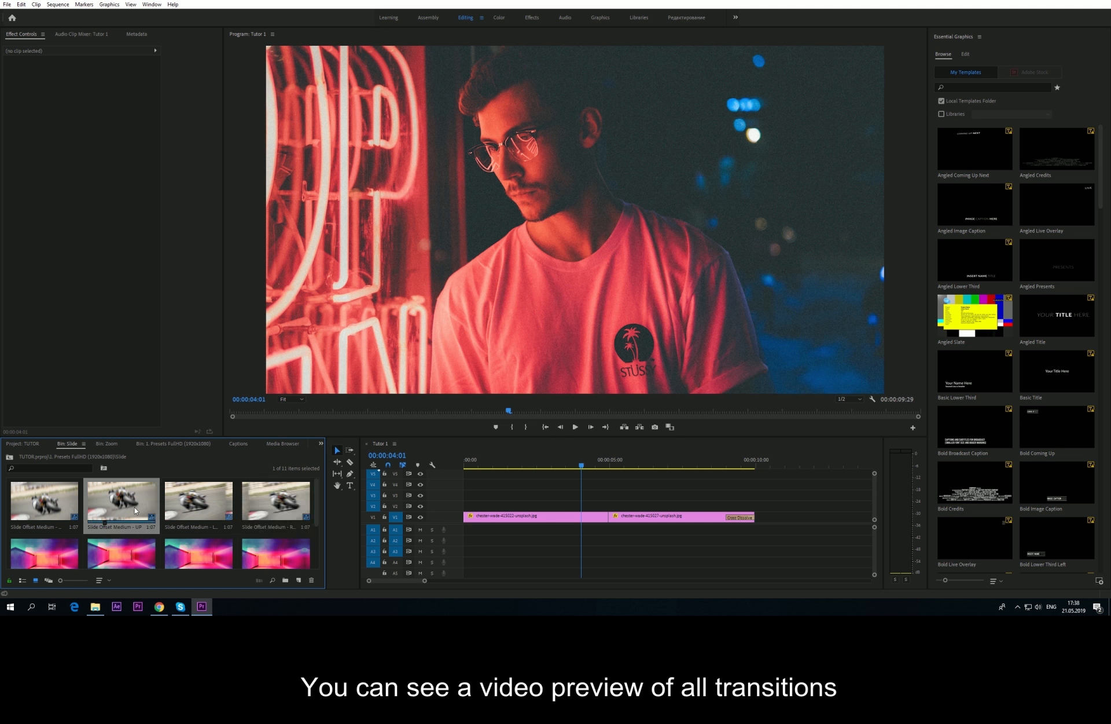
Step: Open the Rotation transitions bin and preview three of its transitions
left_click(8, 458)
double_click(205, 502)
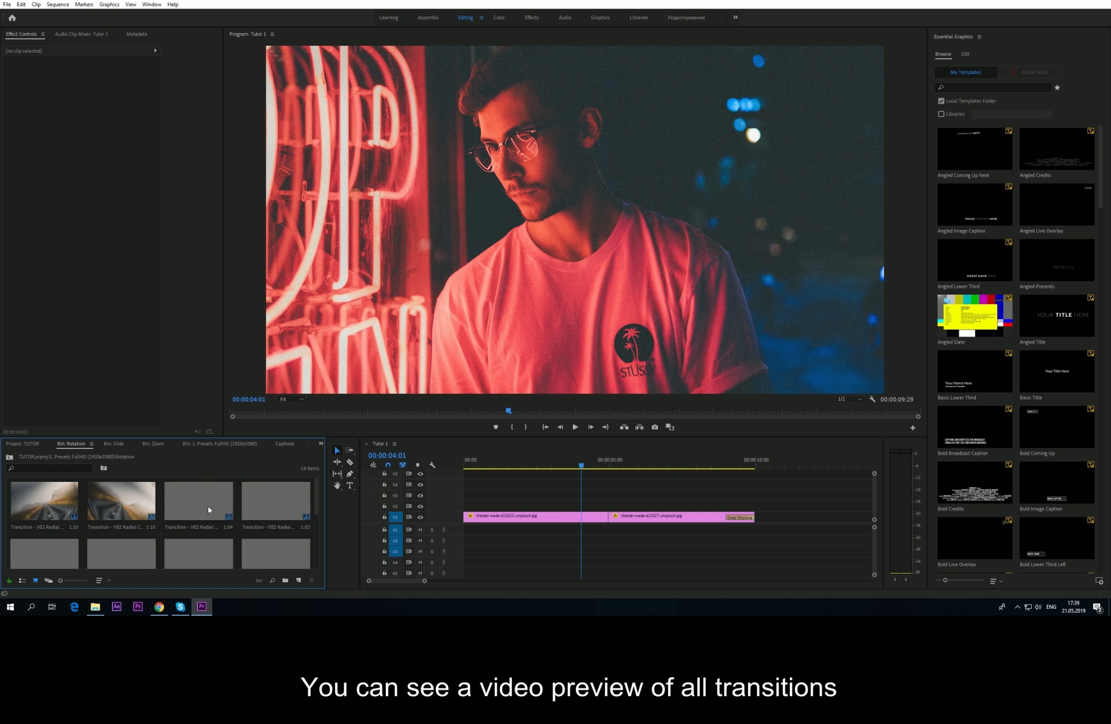
left_click(101, 521)
left_click(183, 524)
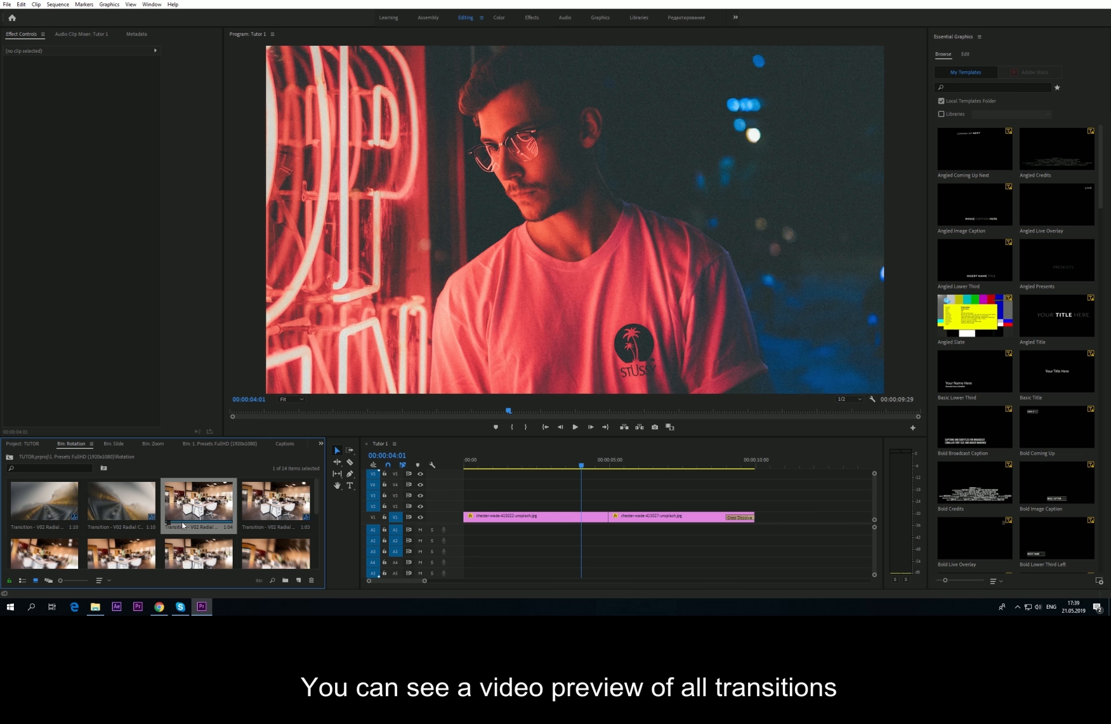
left_click(272, 521)
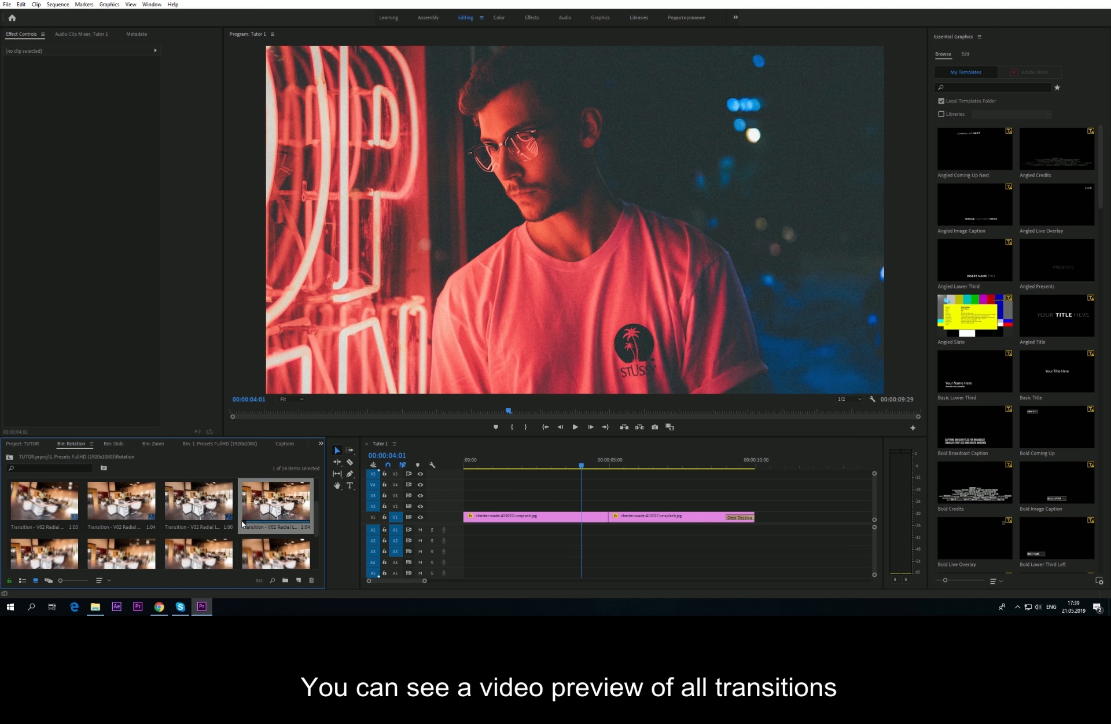
Step: Open the Move transitions bin and preview its transitions
left_click(10, 457)
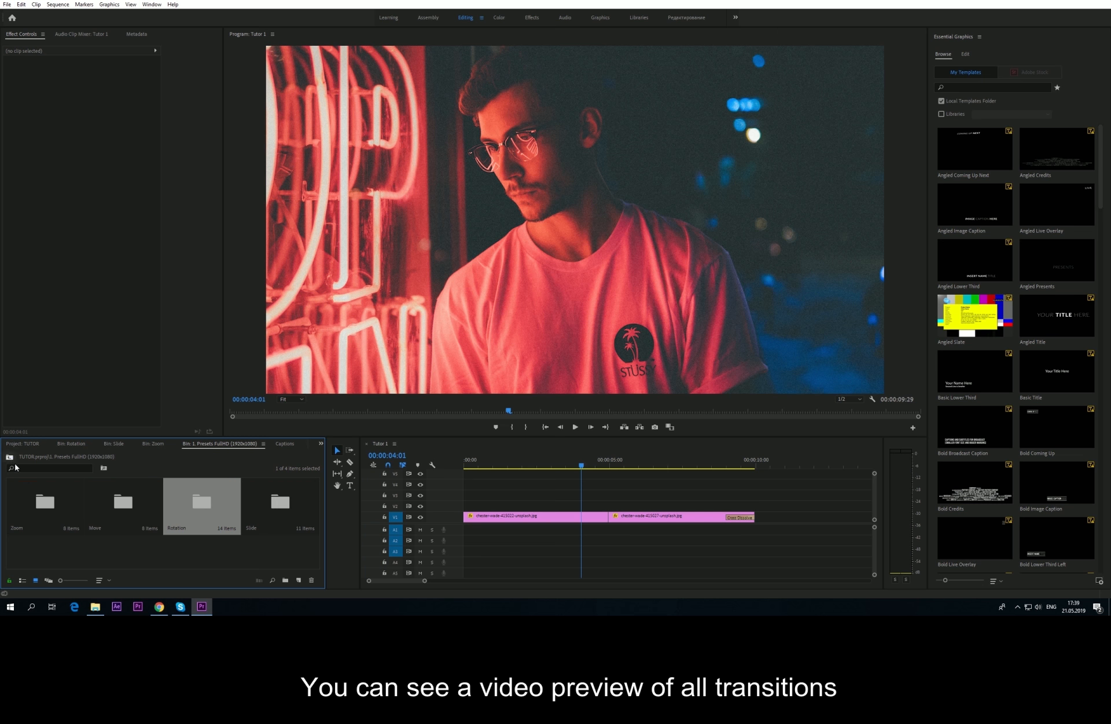
double_click(121, 508)
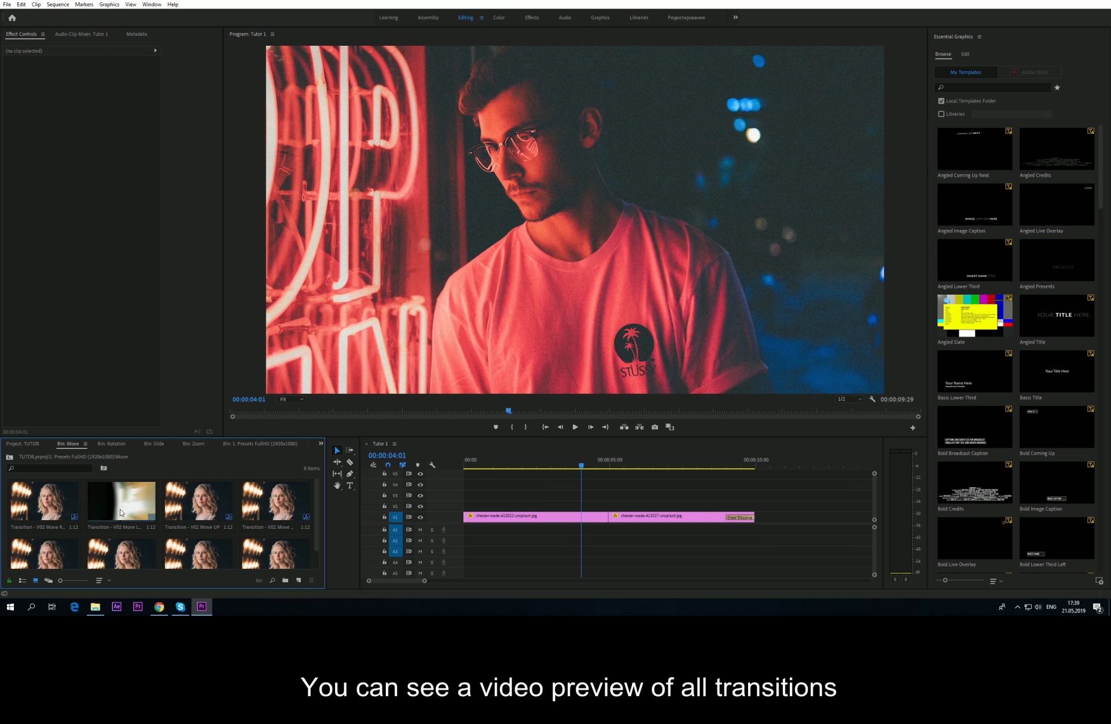
left_click(113, 503)
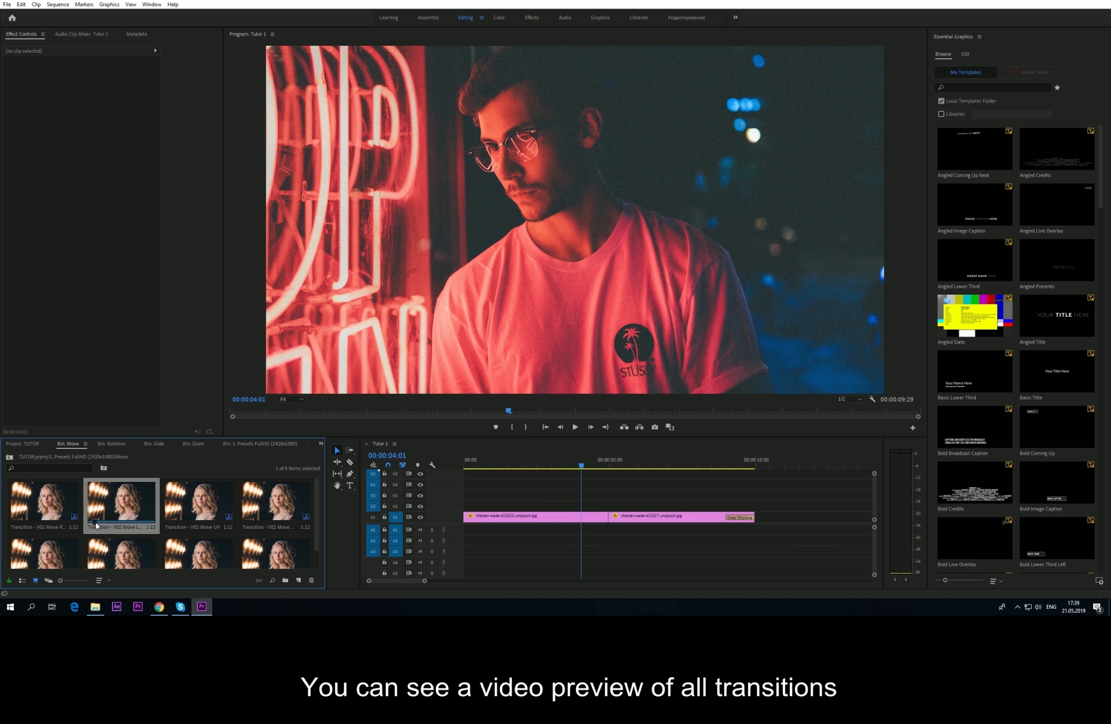
scroll(116, 524, "down", 1)
Step: Turn off V1 source patching, drop a Move transition preset over the 00:00:05:00 cut, and play it
left_click(176, 524)
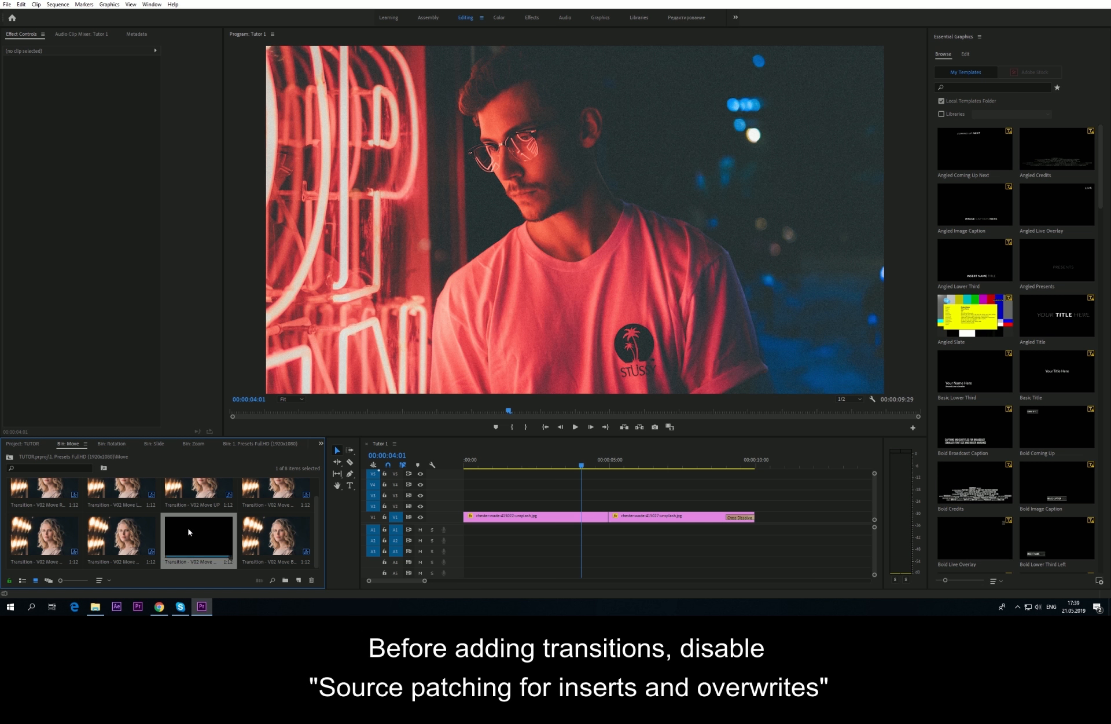
left_click(373, 519)
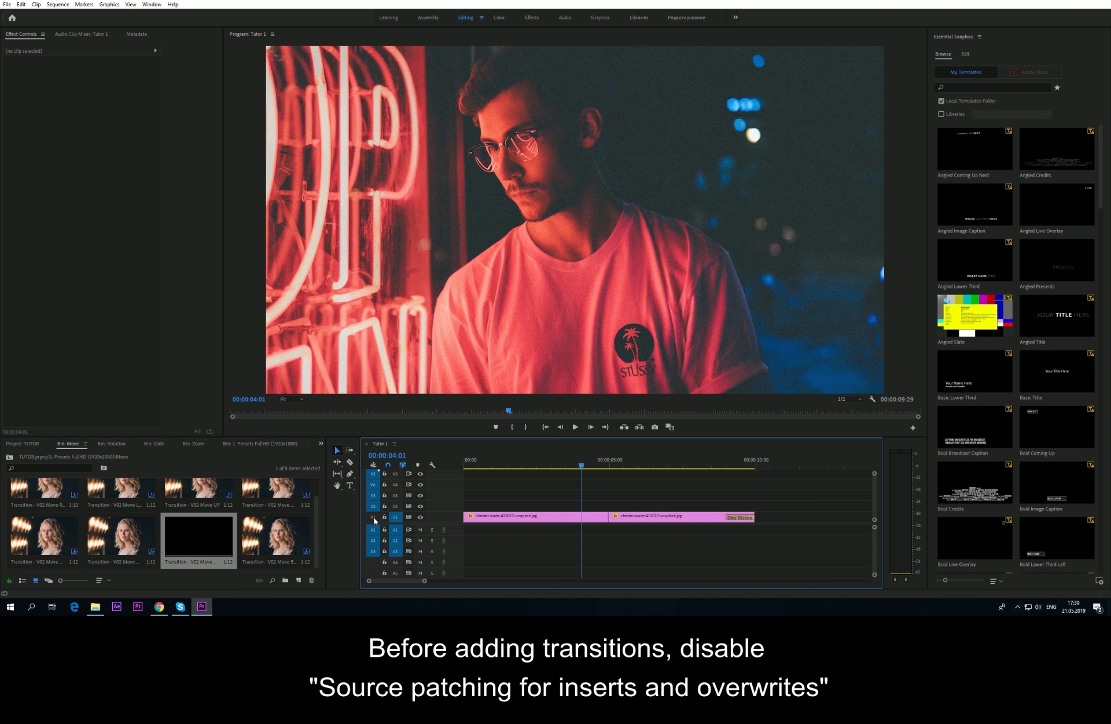
left_click(374, 517)
left_click_drag(202, 544, 590, 467)
left_click(587, 466)
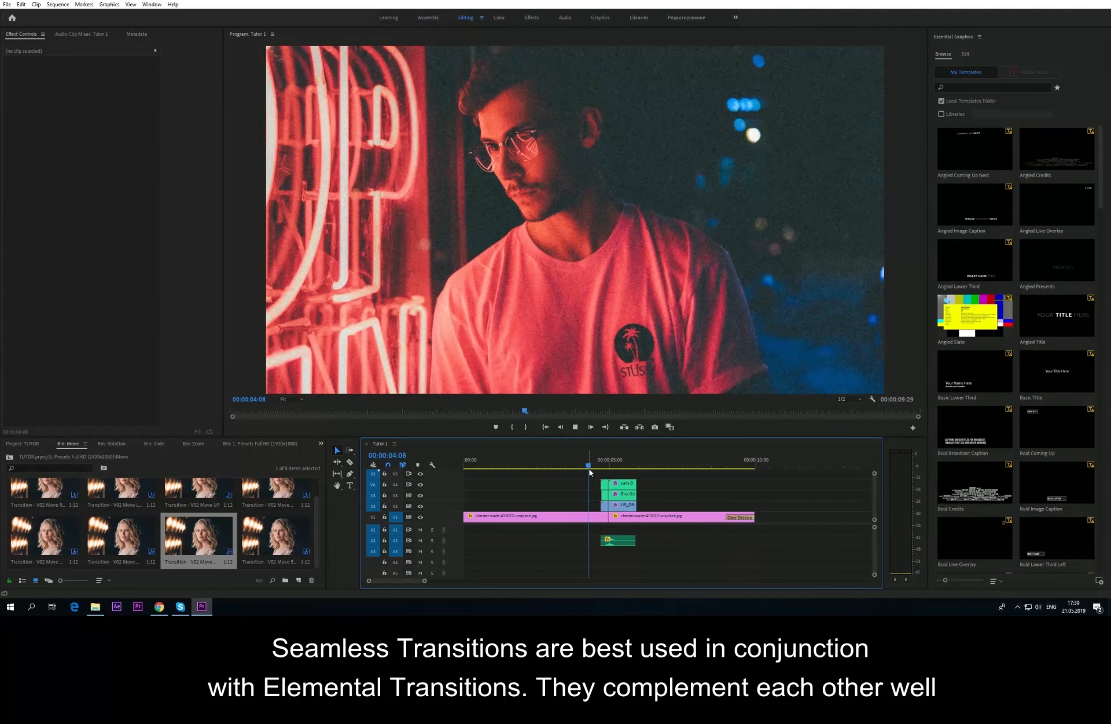
key("space")
key("space")
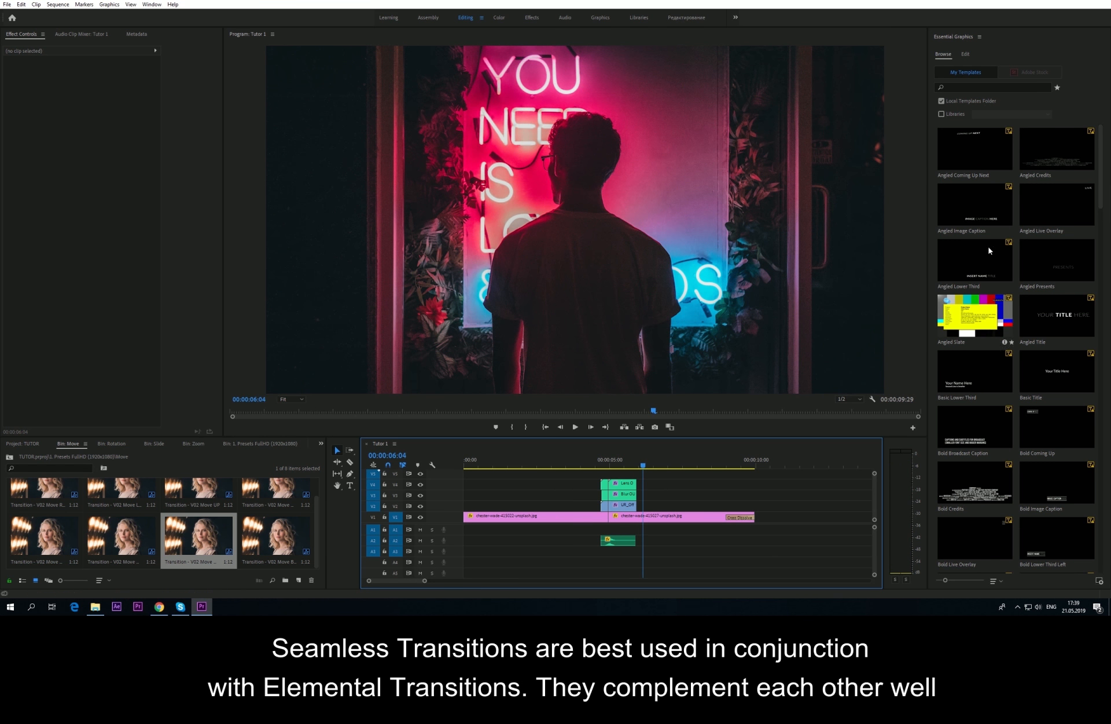
left_click(979, 36)
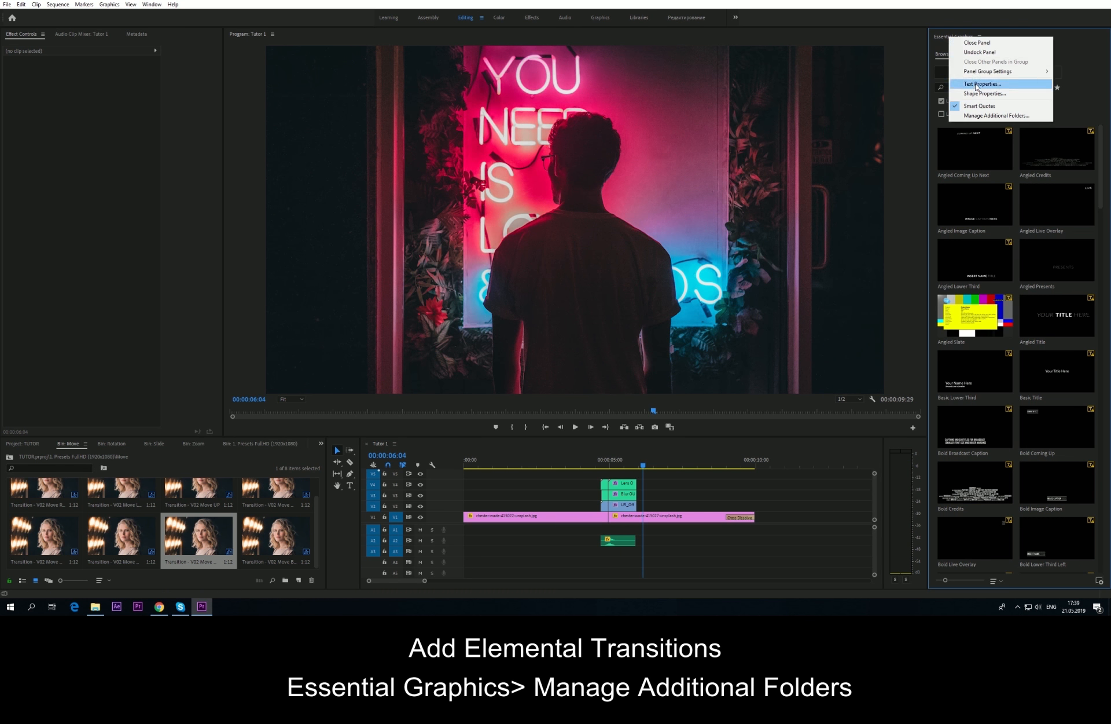
Step: Add 2. Transitions > Elemental > Fire as an additional Essential Graphics templates folder
left_click(988, 113)
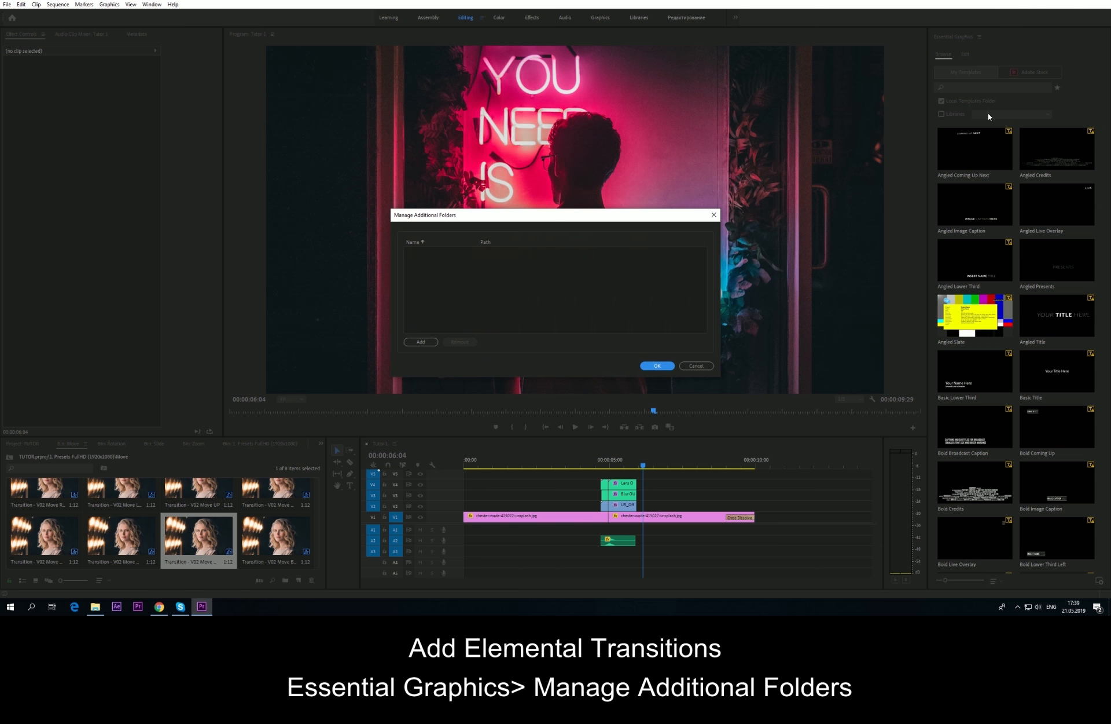
left_click(422, 342)
left_click(575, 345)
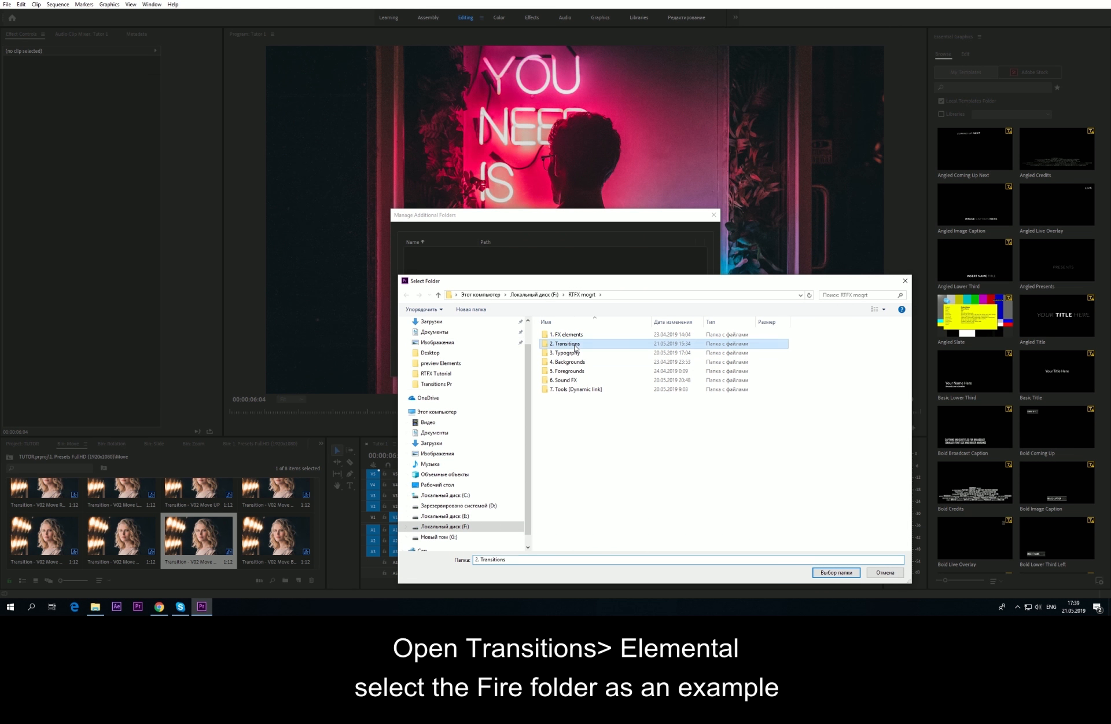
double_click(575, 345)
double_click(571, 341)
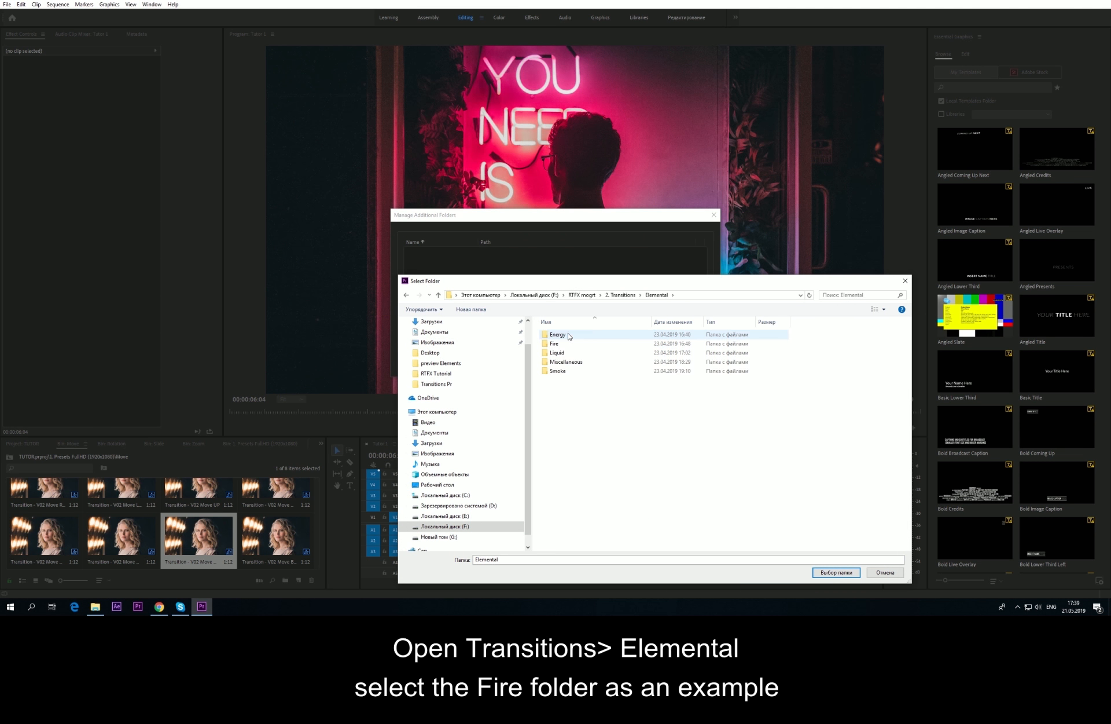
left_click(555, 345)
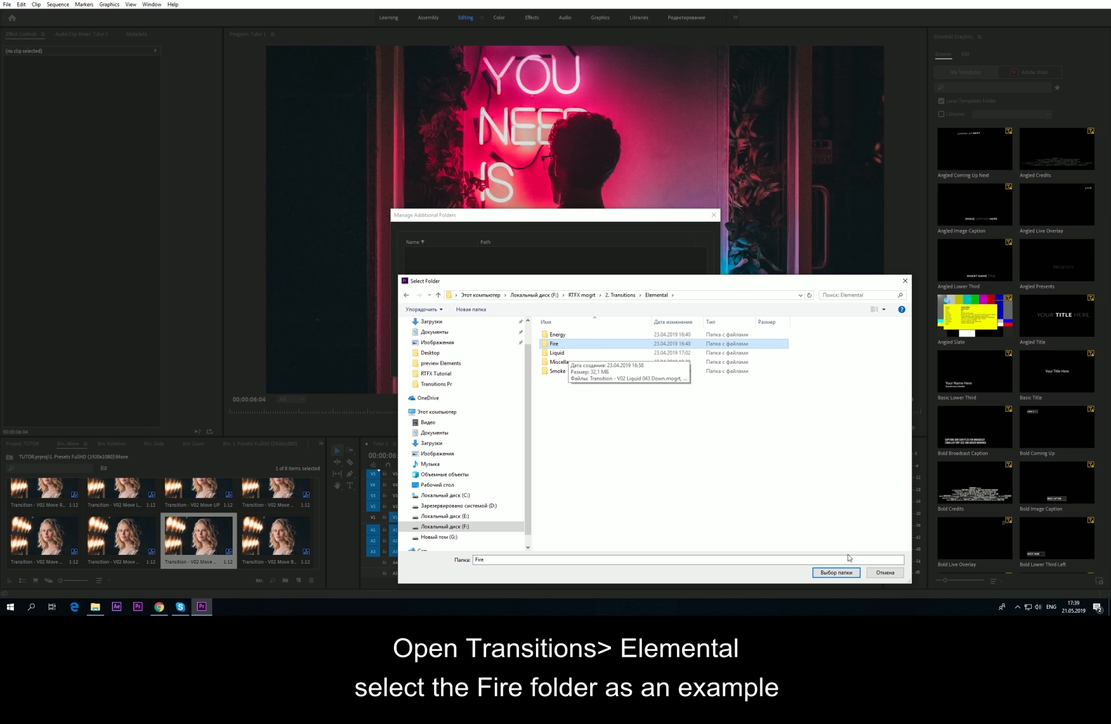
left_click(840, 572)
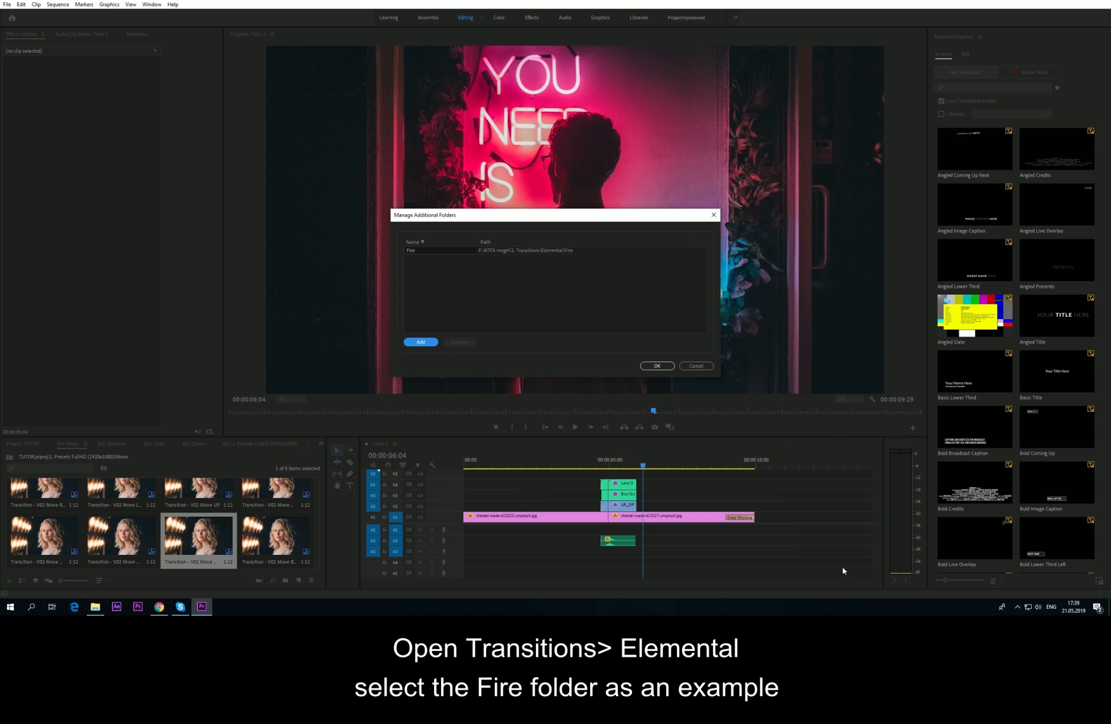
left_click(656, 365)
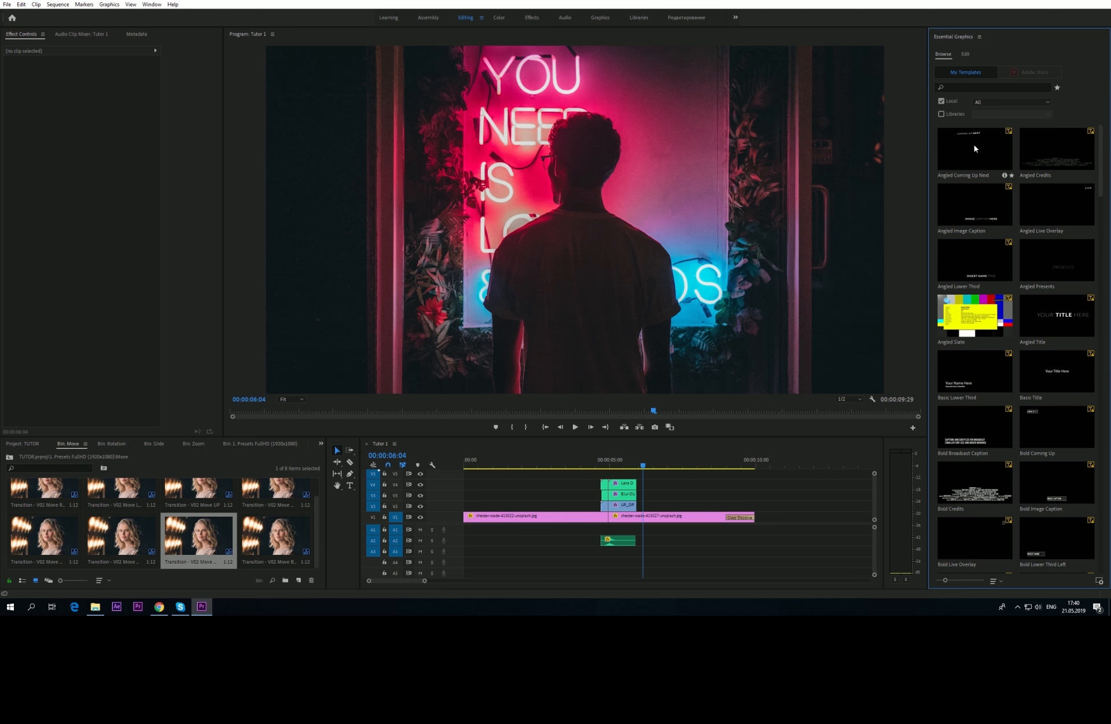
Step: Filter Essential Graphics to Fire and place Fire 111 Diagonal above the Move transition
left_click(1020, 106)
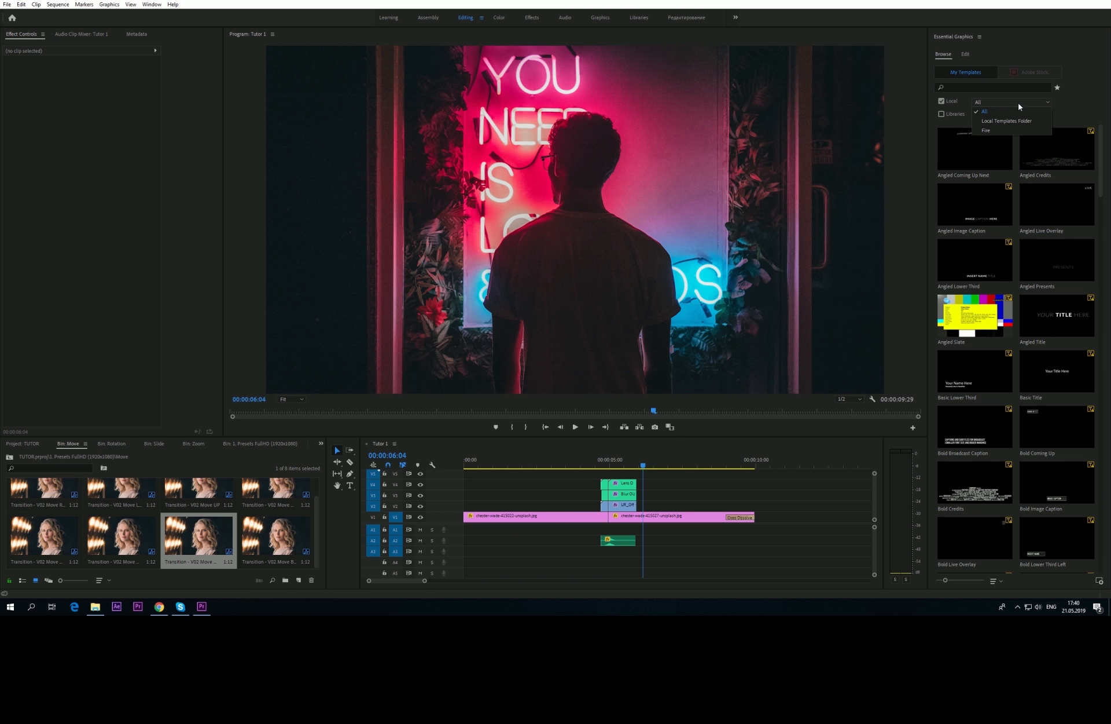
left_click(993, 131)
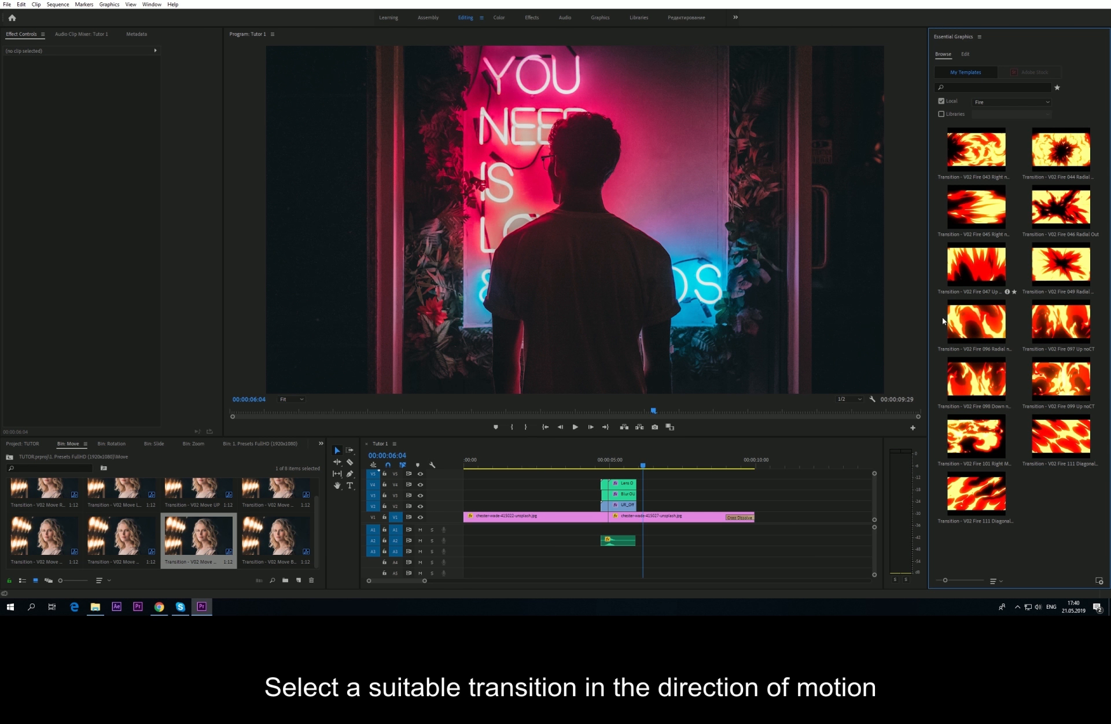
left_click(1063, 440)
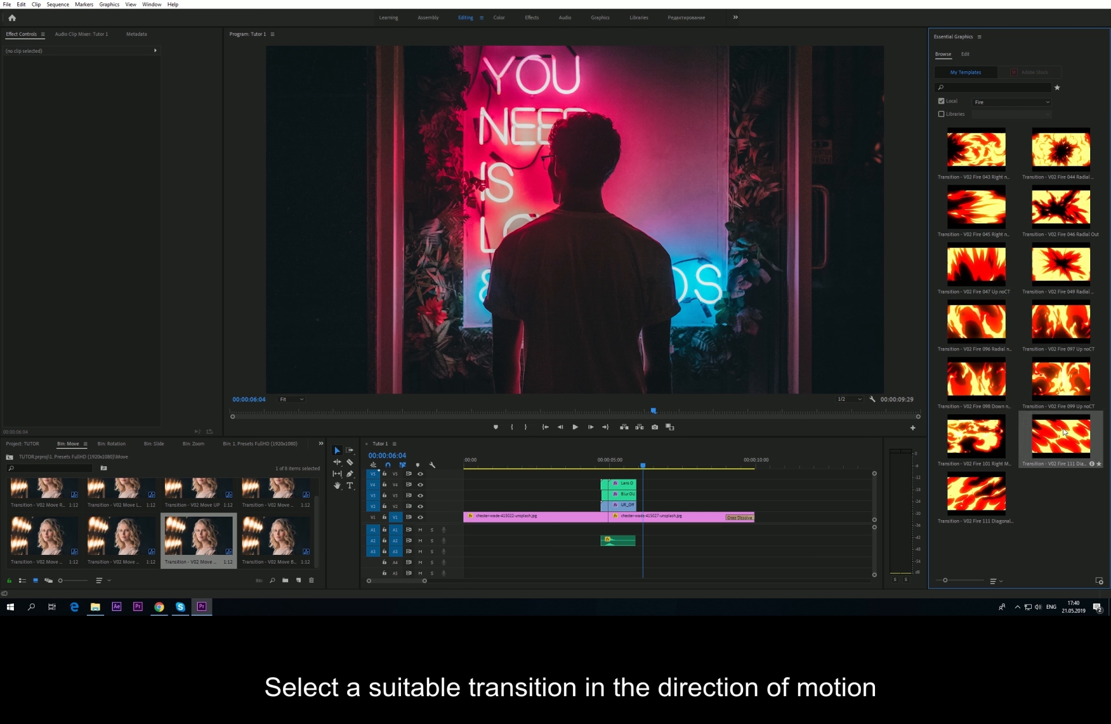
left_click_drag(1045, 443, 606, 471)
Step: Preview the fire transition repeatedly and select the extra audio clip on A2
left_click(600, 465)
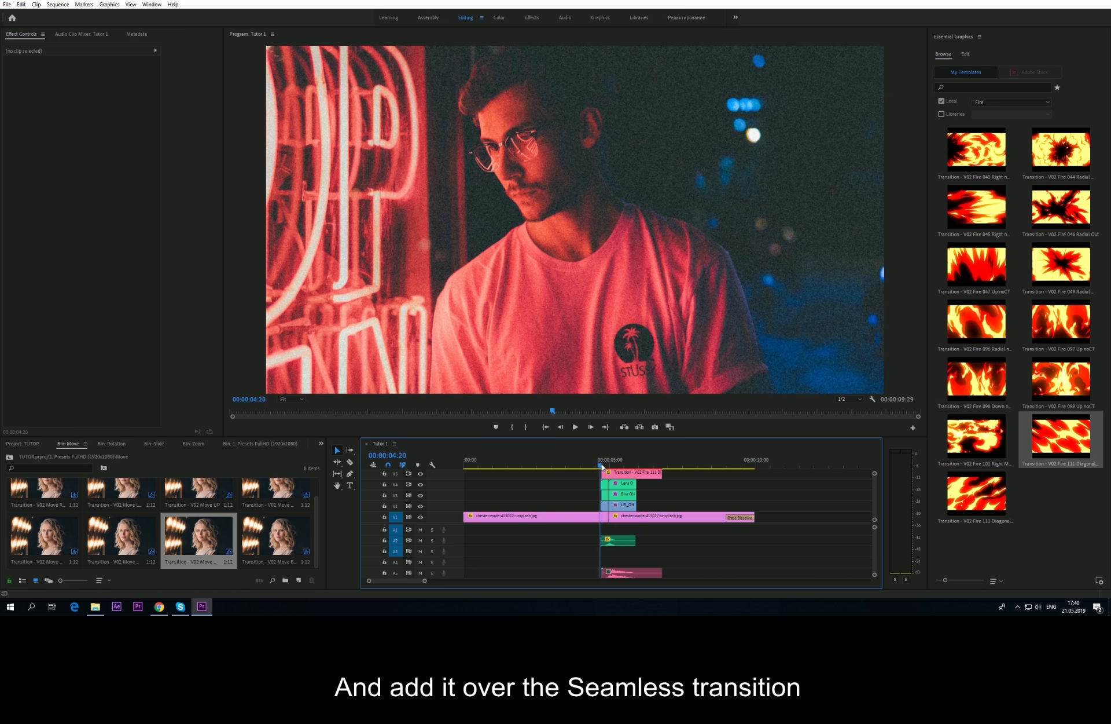
key("space")
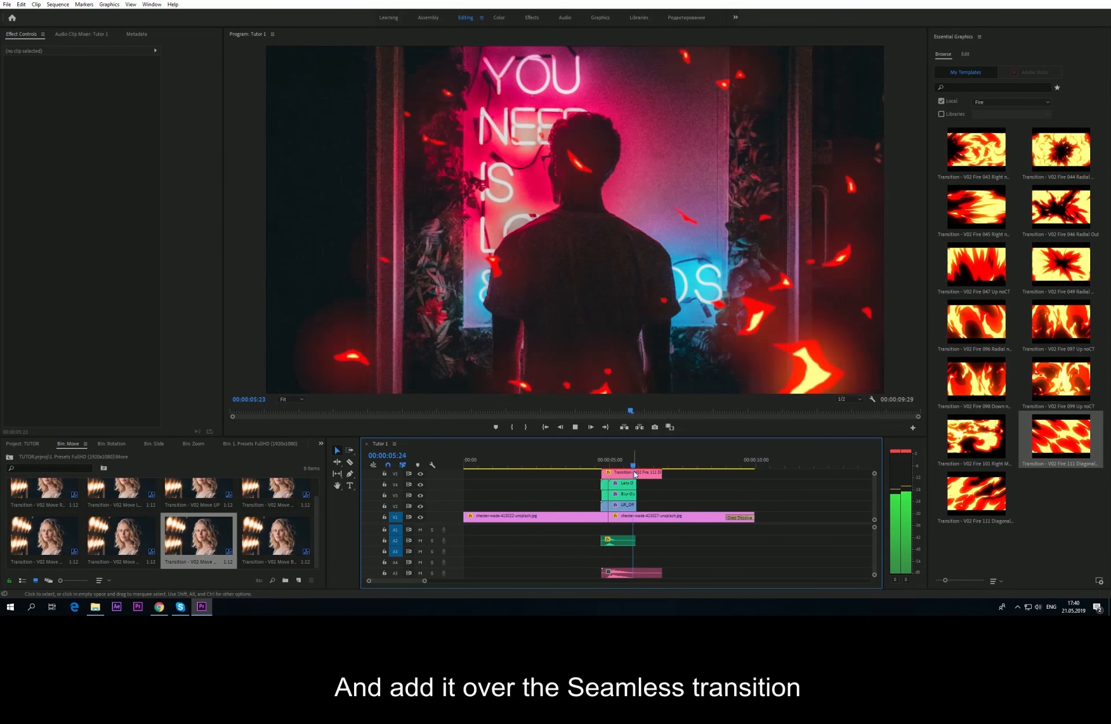
left_click(609, 464)
left_click(597, 464)
key("space")
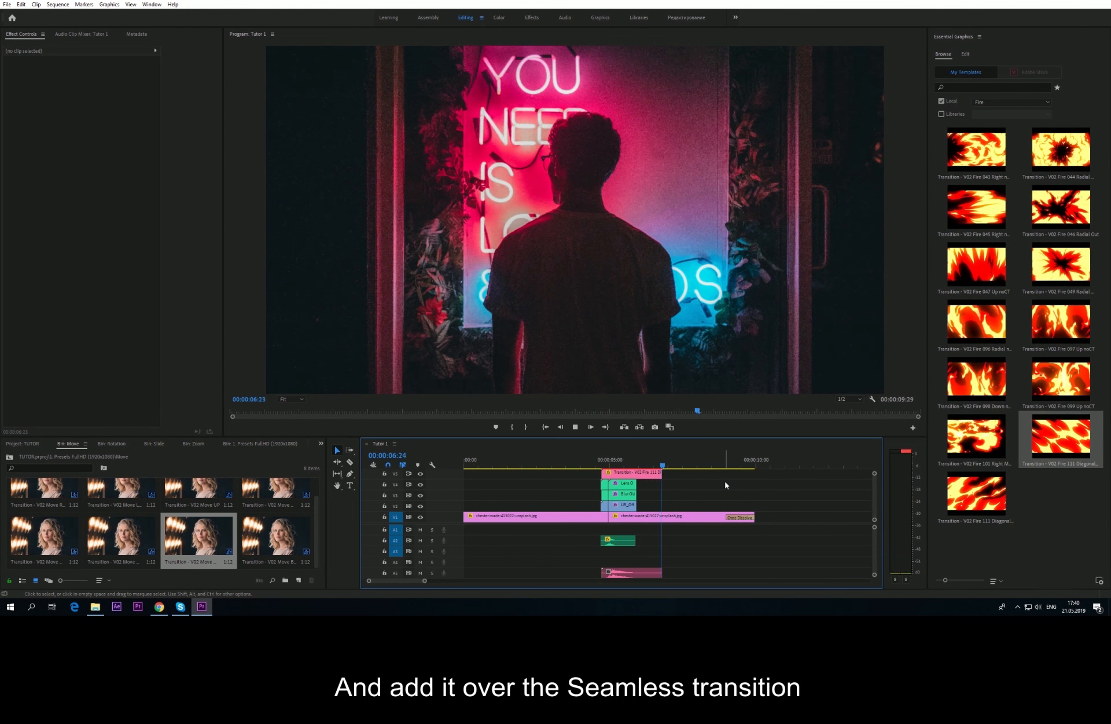
key("space")
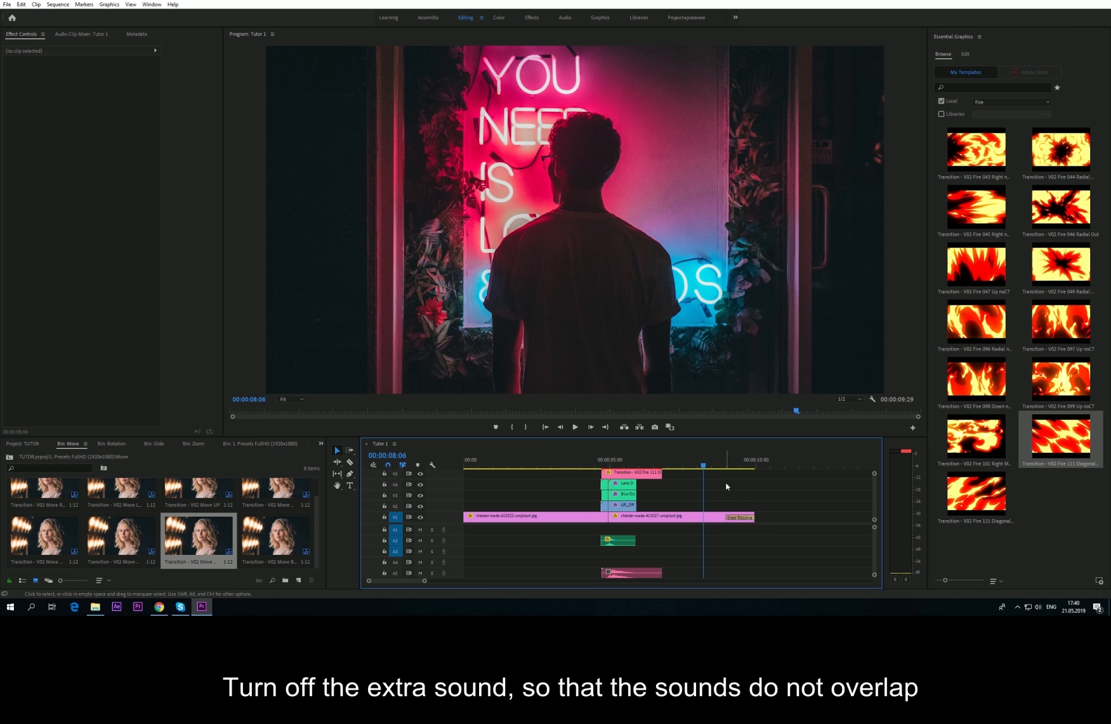
left_click(617, 541)
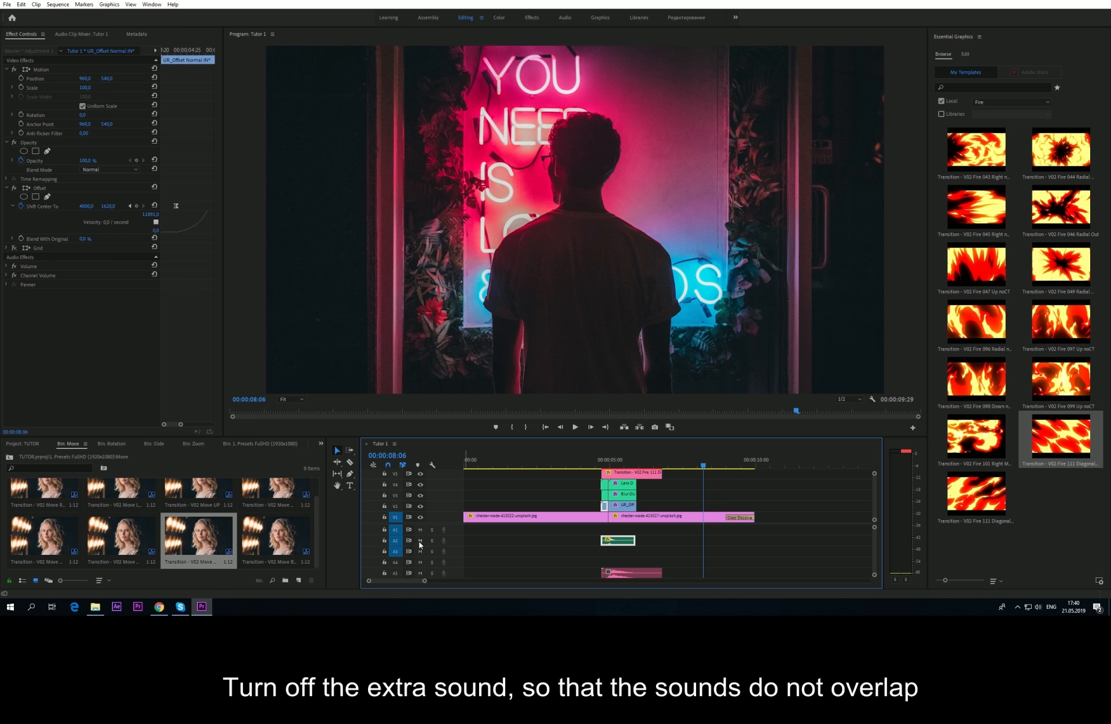
left_click_drag(624, 463, 583, 461)
key("space")
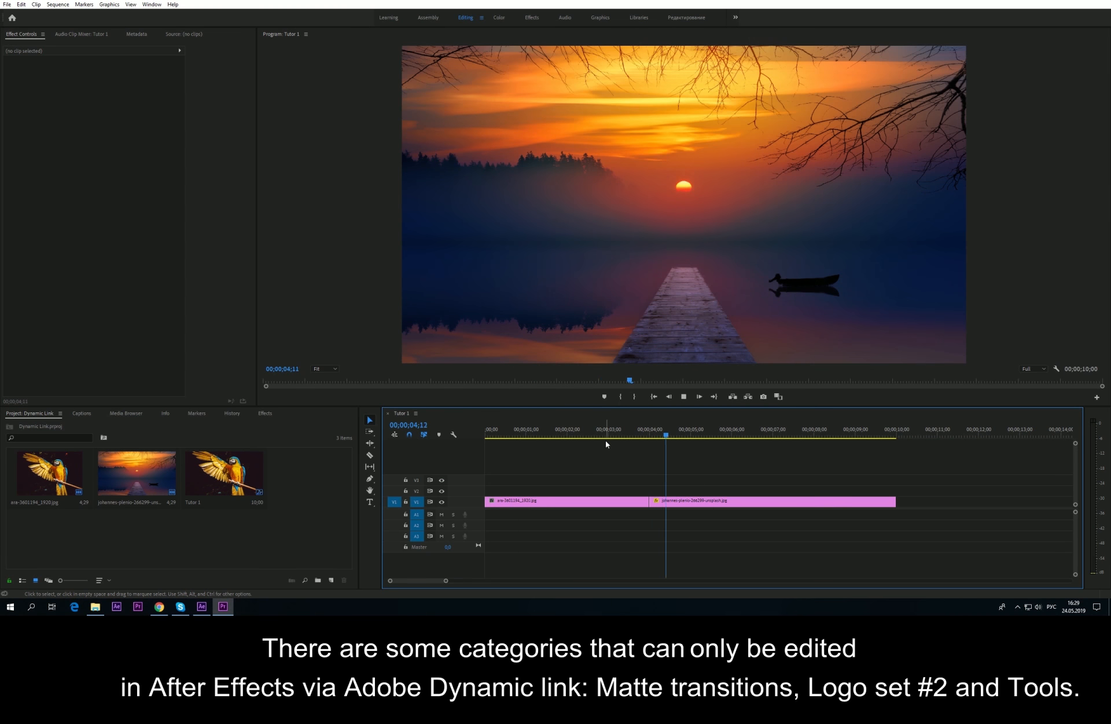
Step: Select both V1 clips and replace them with an After Effects composition
key("space")
left_click_drag(676, 488, 618, 515)
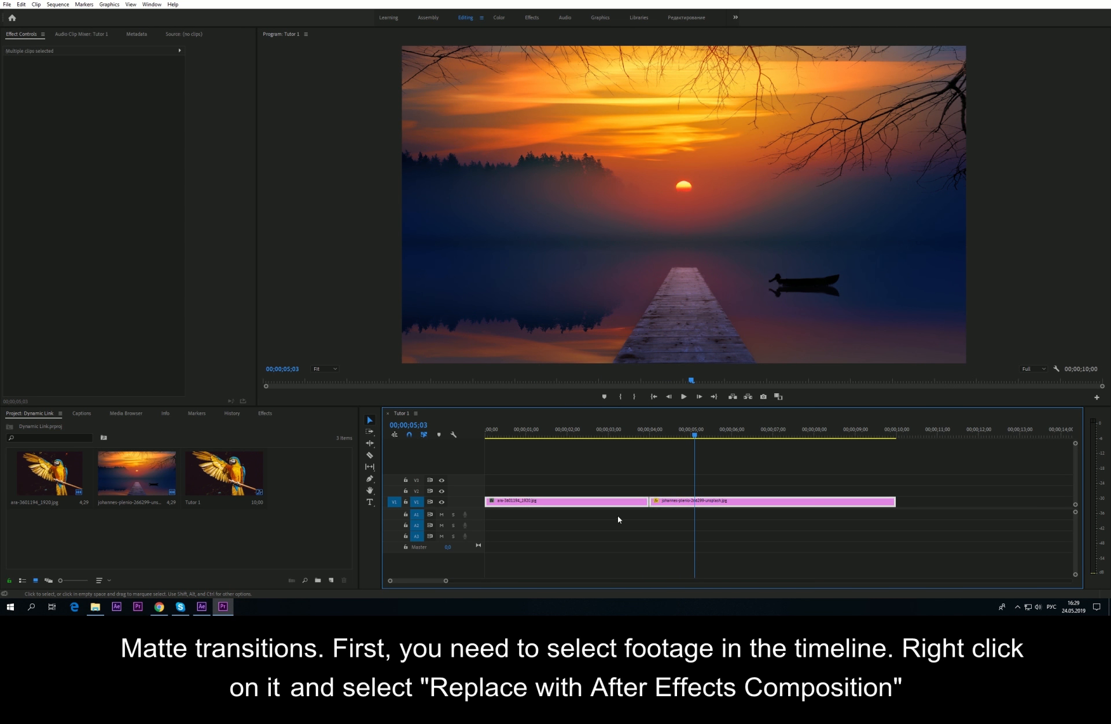
right_click(636, 506)
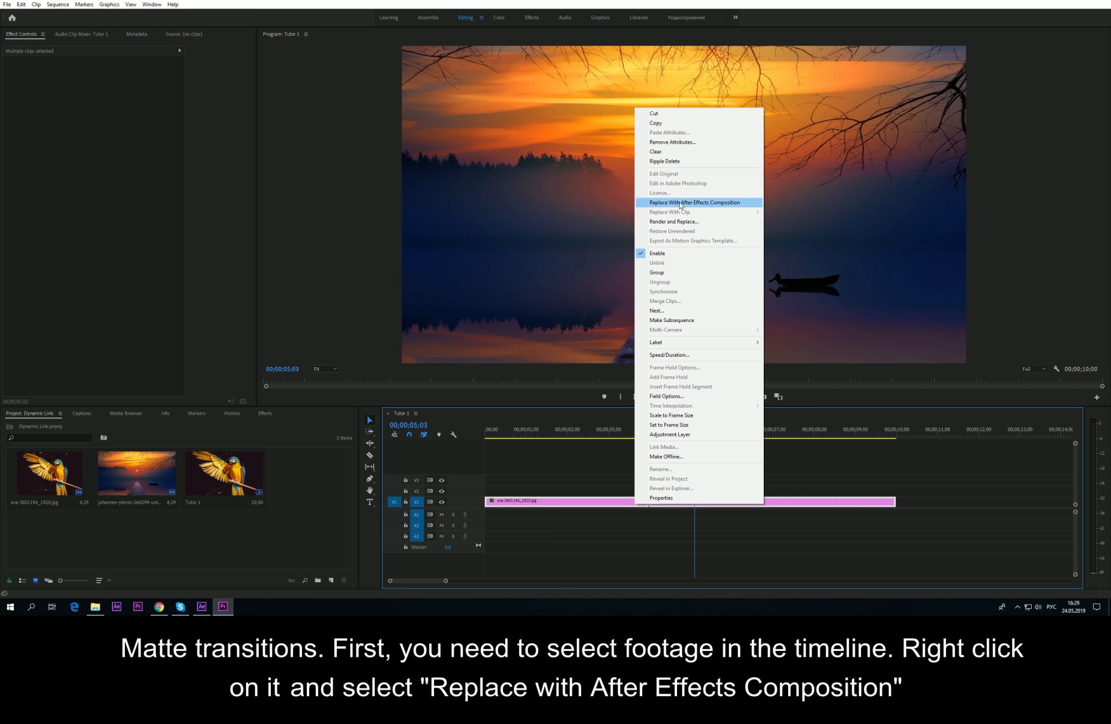
left_click(692, 202)
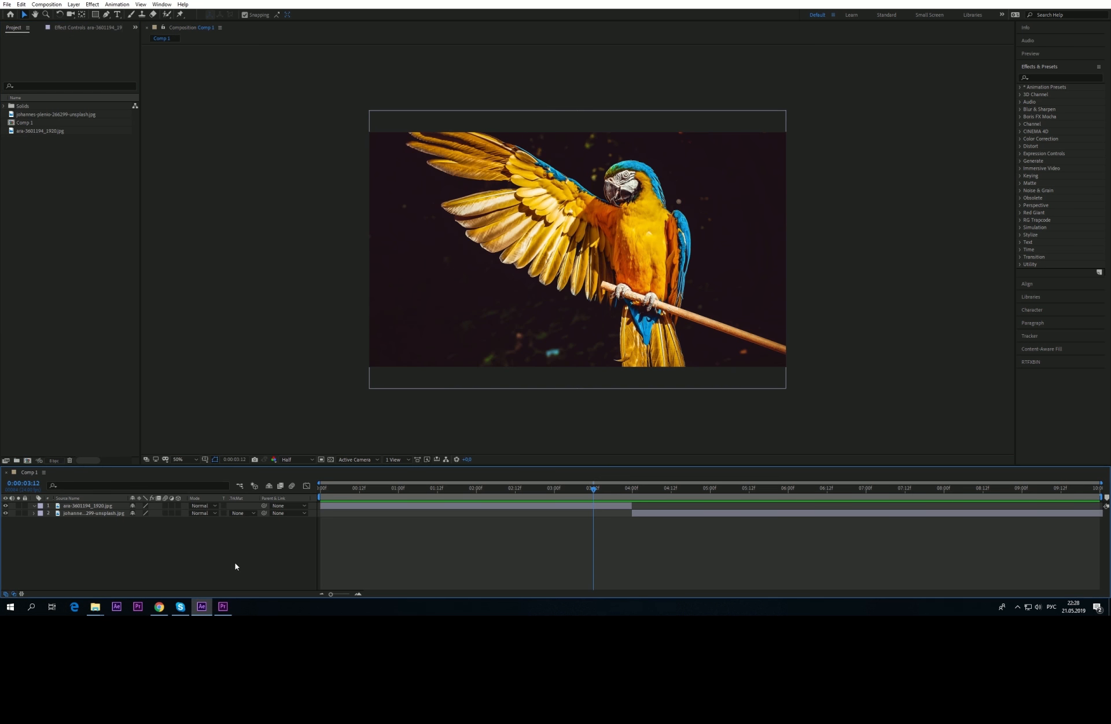
Step: Drag Matte.aep from 2. Transitions > Matte [Dynamic link] into the After Effects Project panel
mouse_move(97, 610)
left_click(51, 573)
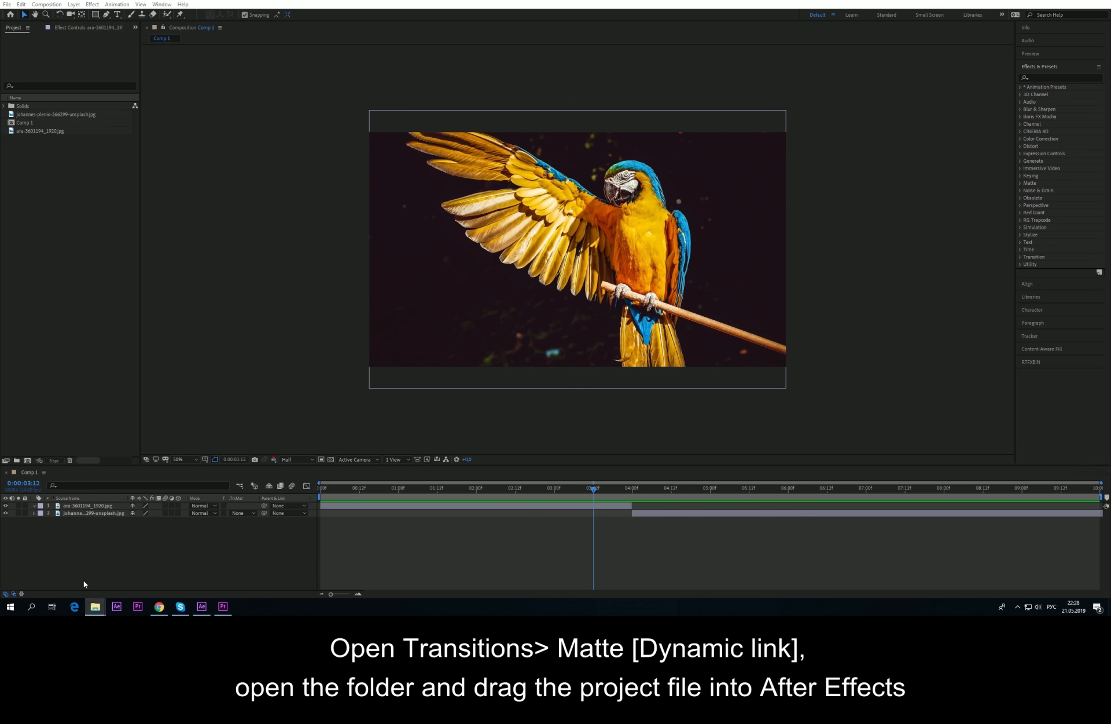
double_click(692, 202)
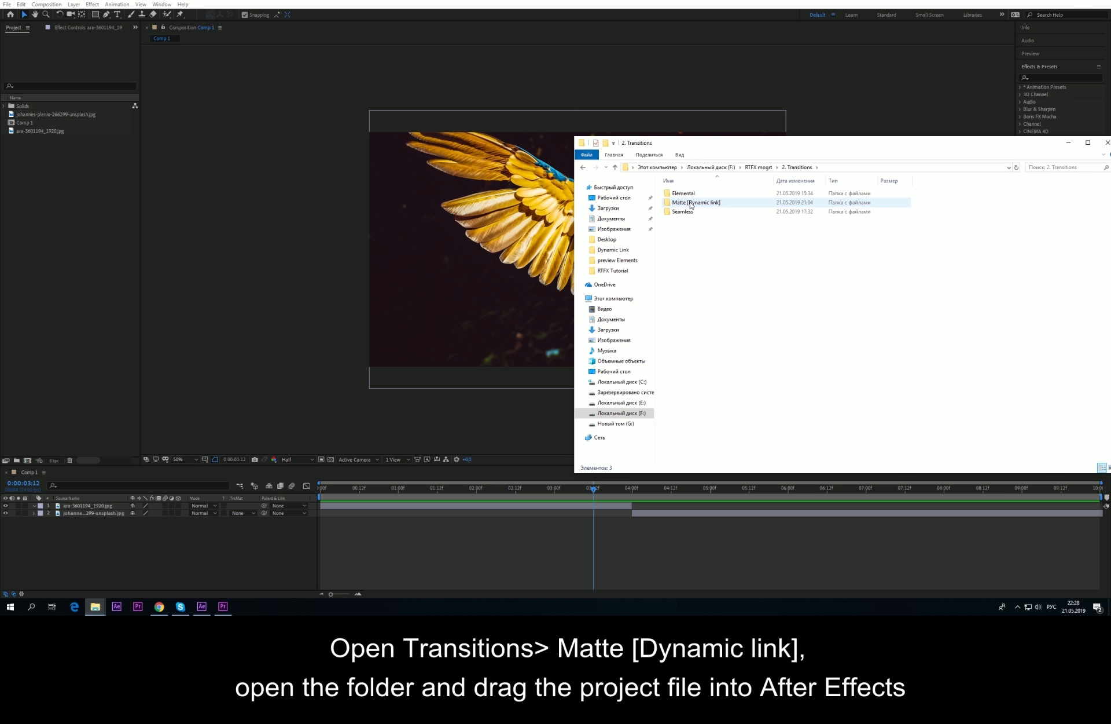
double_click(687, 204)
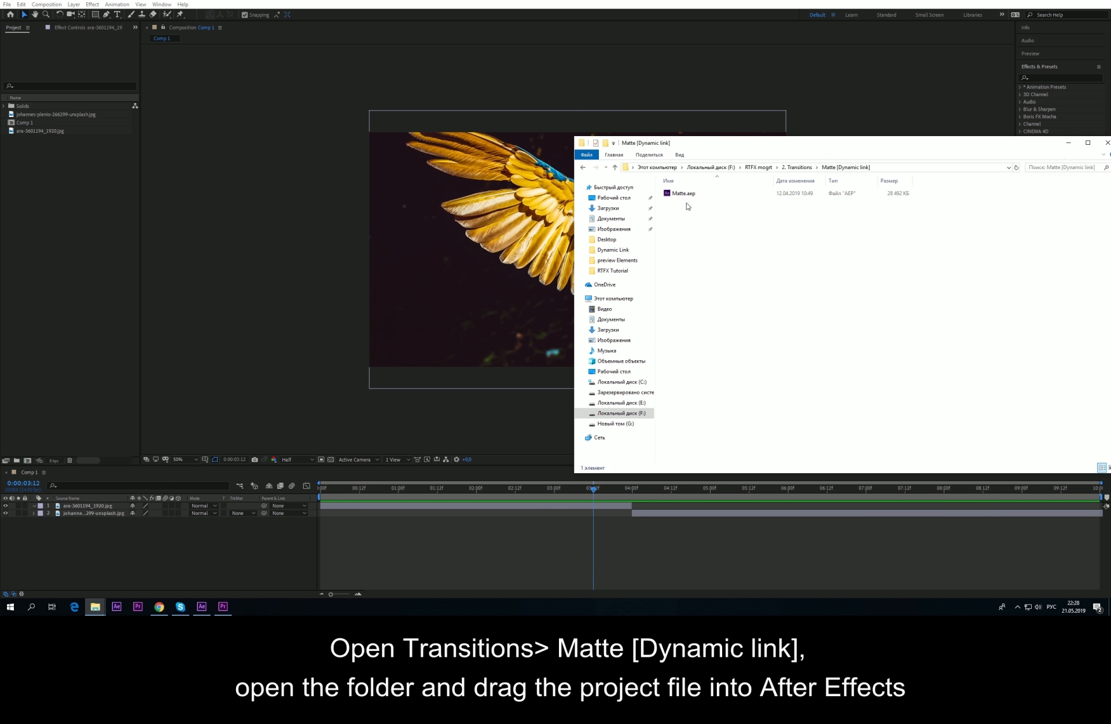
left_click_drag(685, 200, 51, 210)
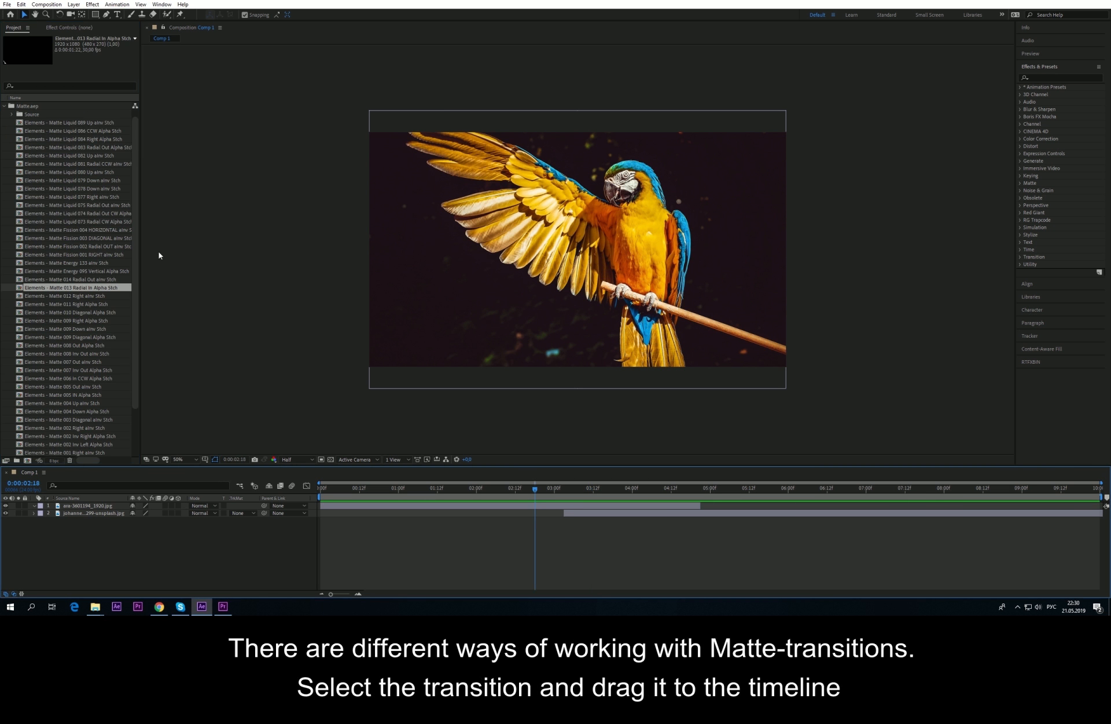
Step: Add Matte 014 Radial Out to the timeline and move the lake layer beneath it
left_click(72, 279)
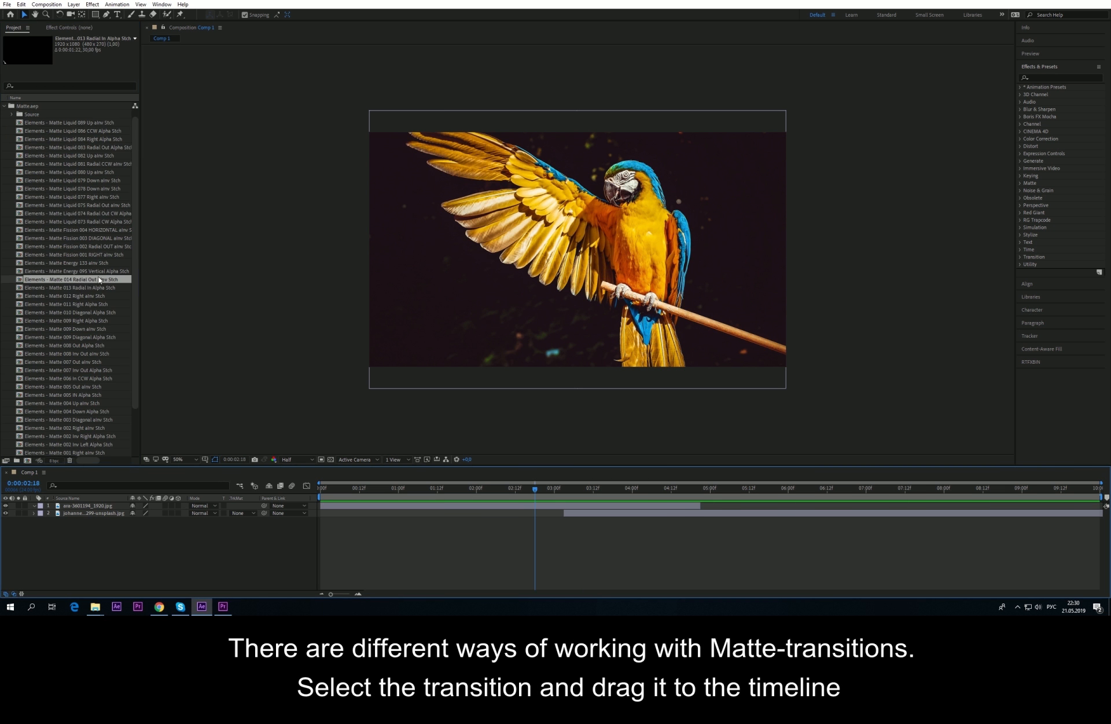
left_click_drag(72, 279, 639, 506)
left_click(75, 519)
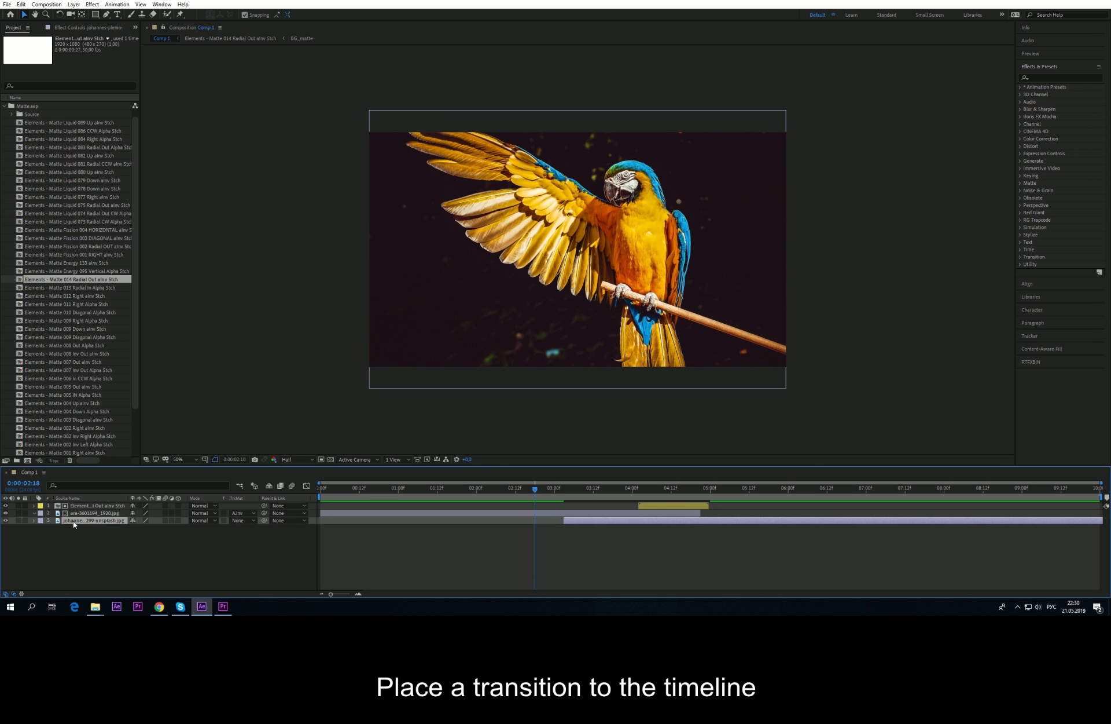
left_click(243, 513)
left_click(255, 521)
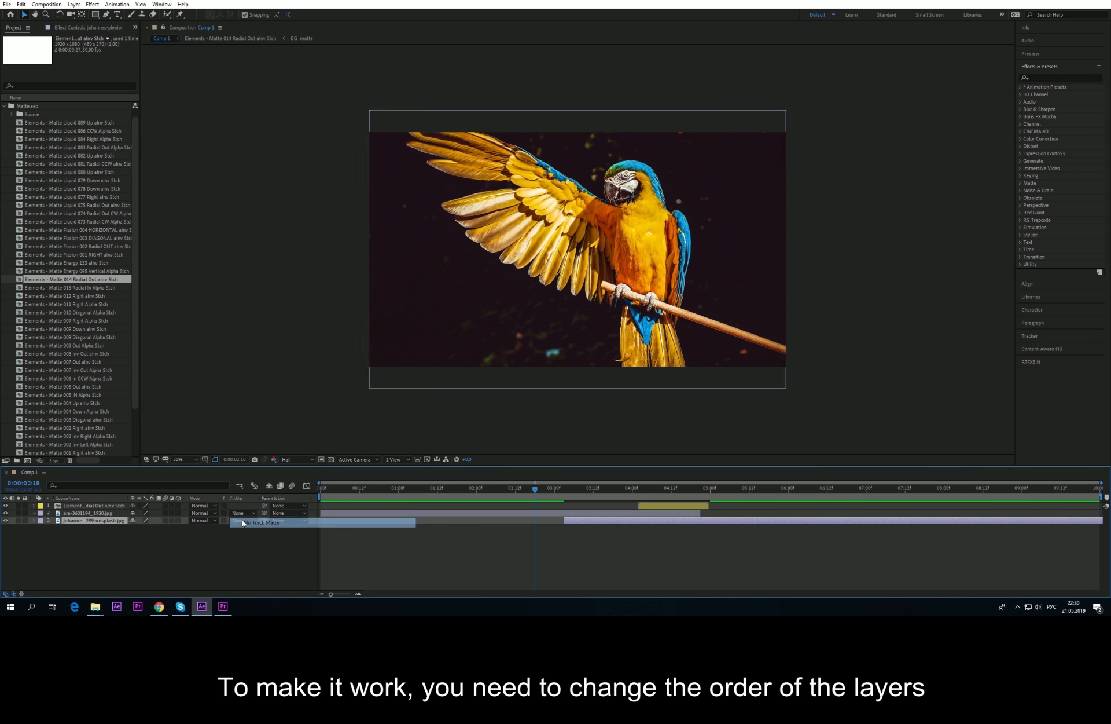
left_click_drag(98, 520, 98, 512)
Step: Trim the lake layer's start and set its track matte to Alpha Inverted
left_click_drag(565, 513, 710, 520)
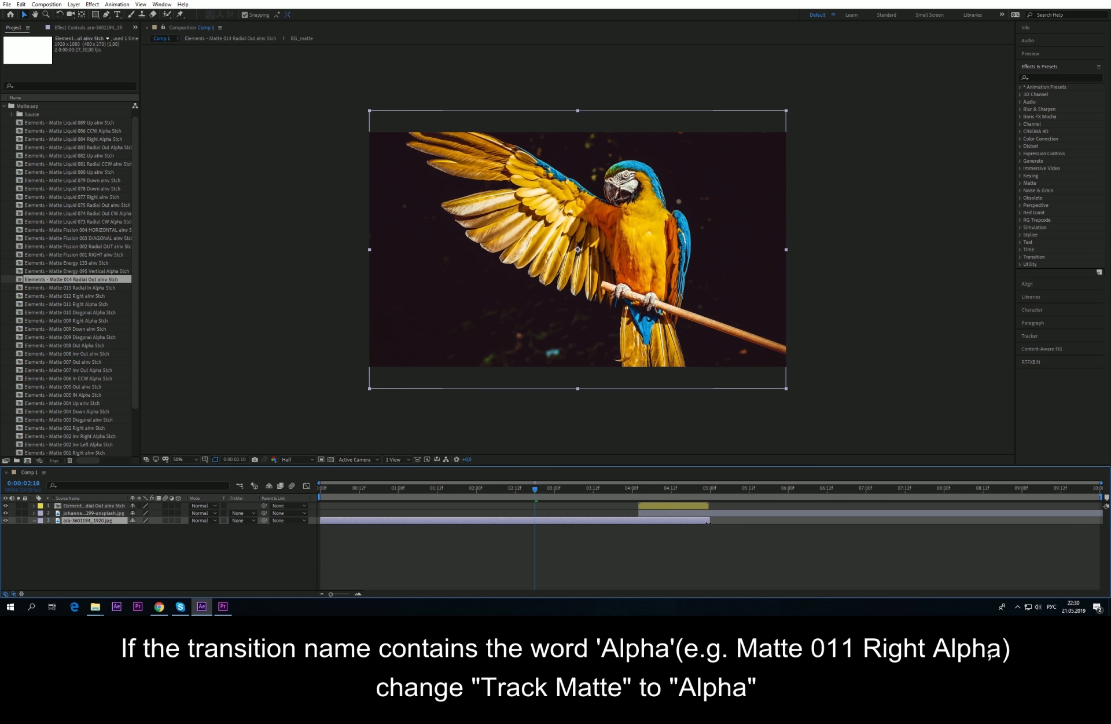
left_click(656, 513)
left_click(235, 514)
left_click(280, 543)
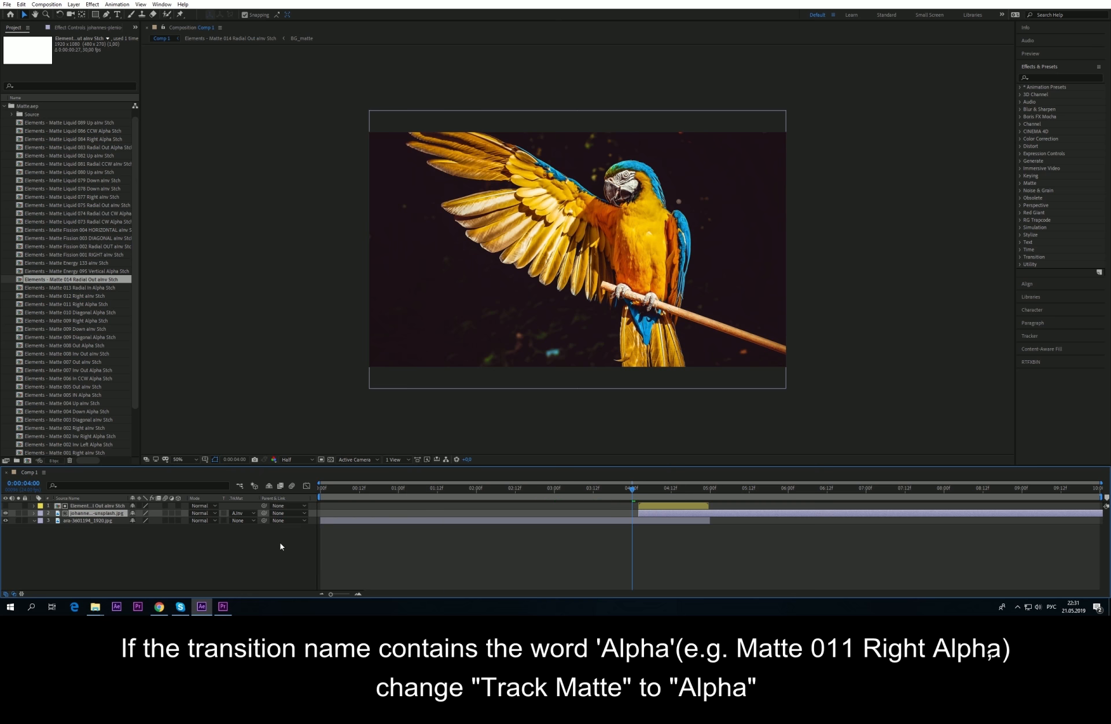
left_click_drag(635, 488, 713, 490)
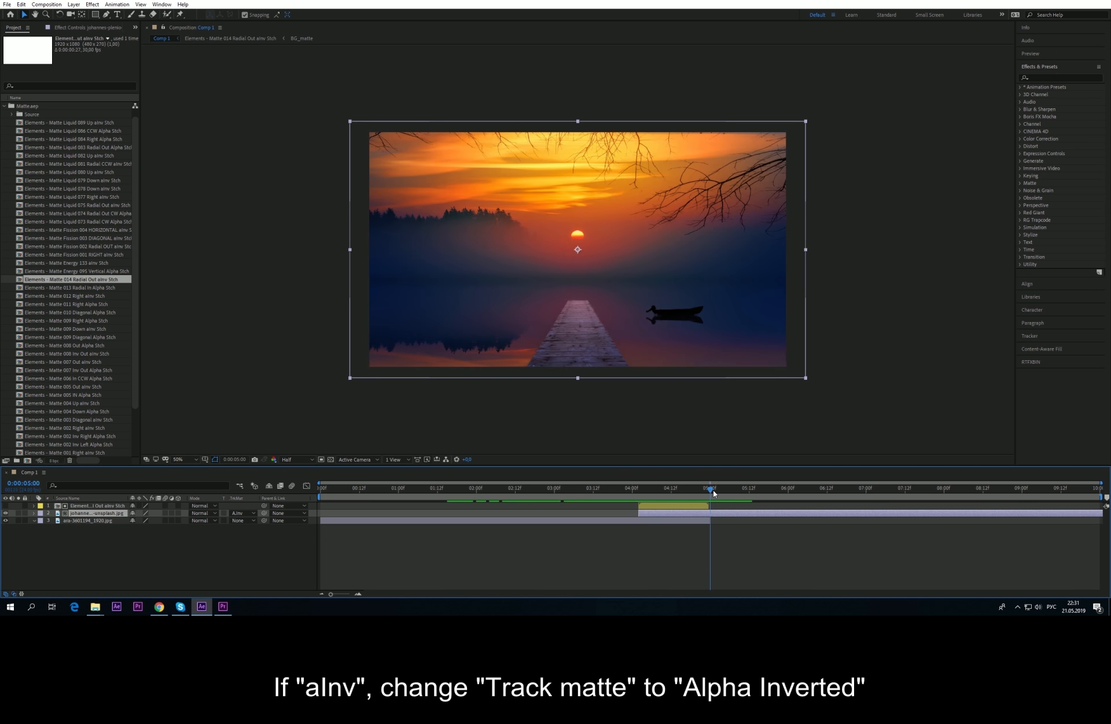
Step: Play the radial matte transition in Premiere Pro to check the result
left_click(223, 606)
left_click_drag(576, 466, 513, 472)
key("space")
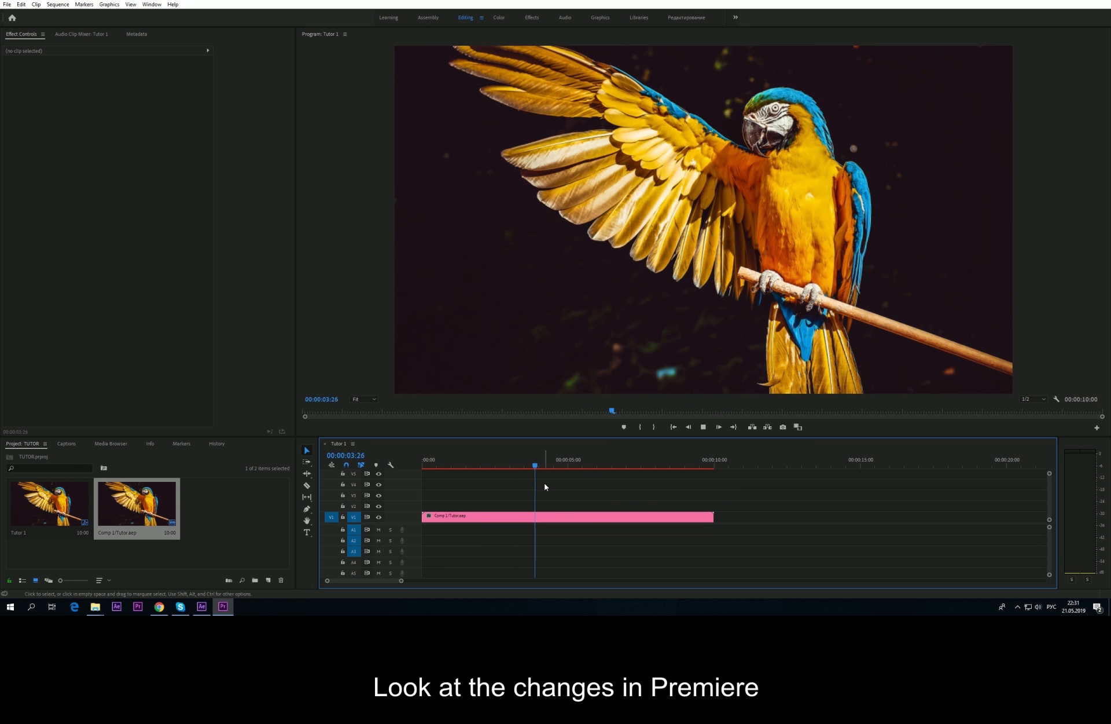
key("space")
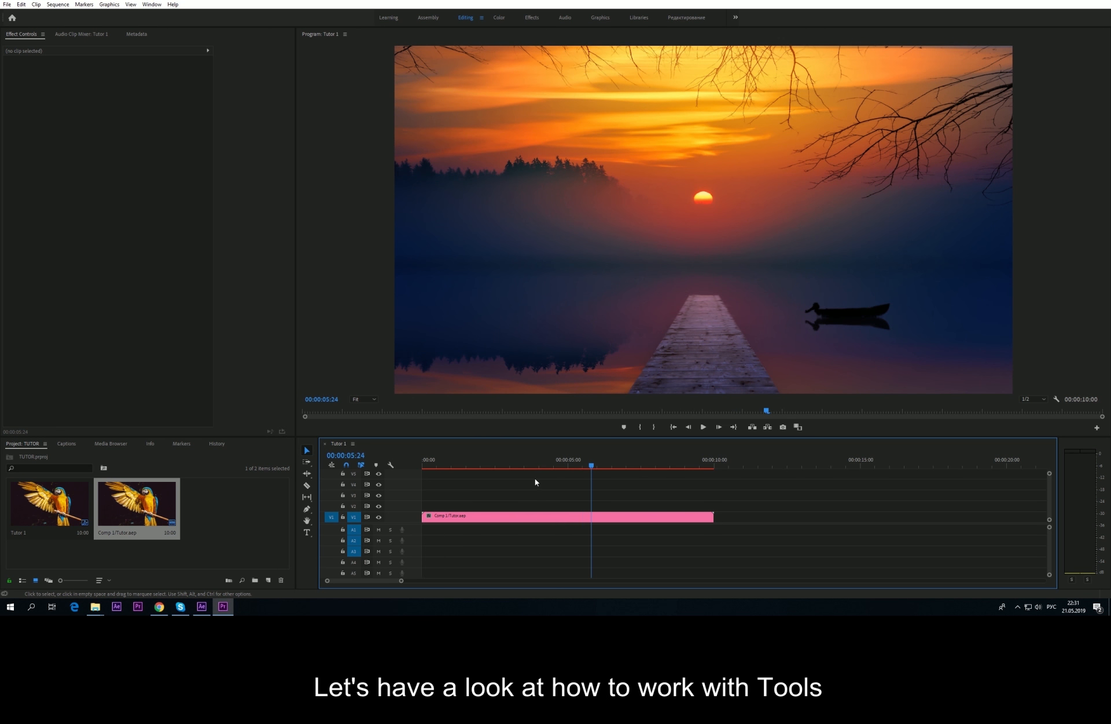
left_click(202, 606)
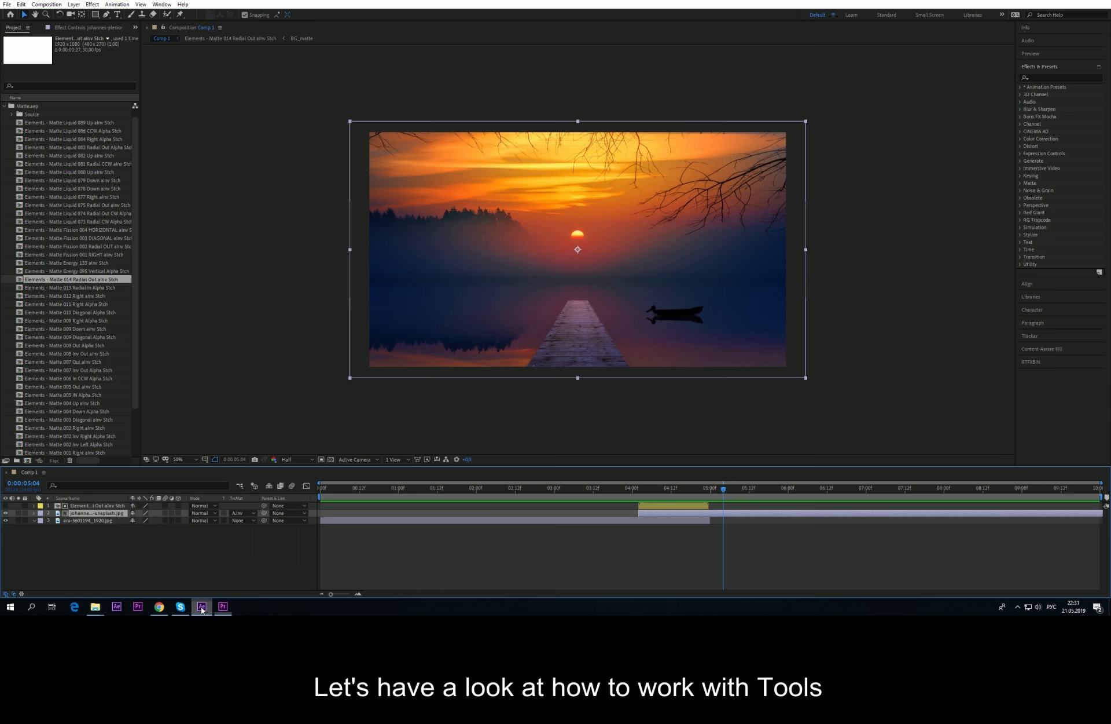
Step: Collapse Matte.aep in After Effects and select the 7. Tools [Dynamic link] folder in Explorer
left_click(244, 577)
left_click(4, 106)
left_click(81, 366)
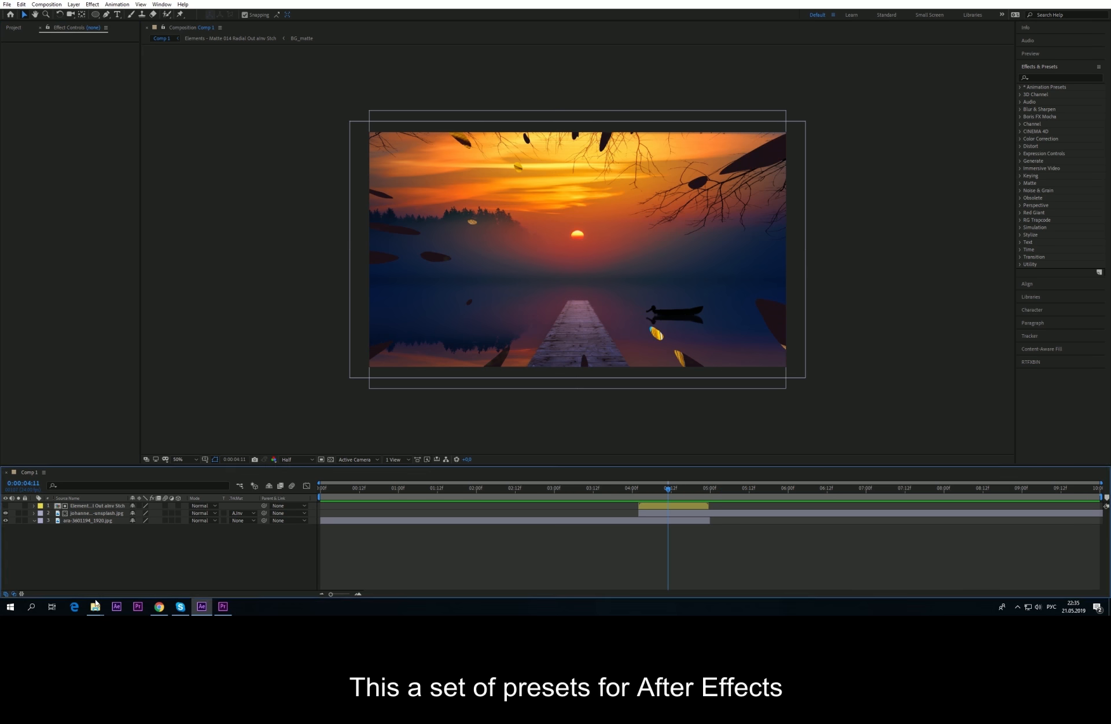
mouse_move(95, 611)
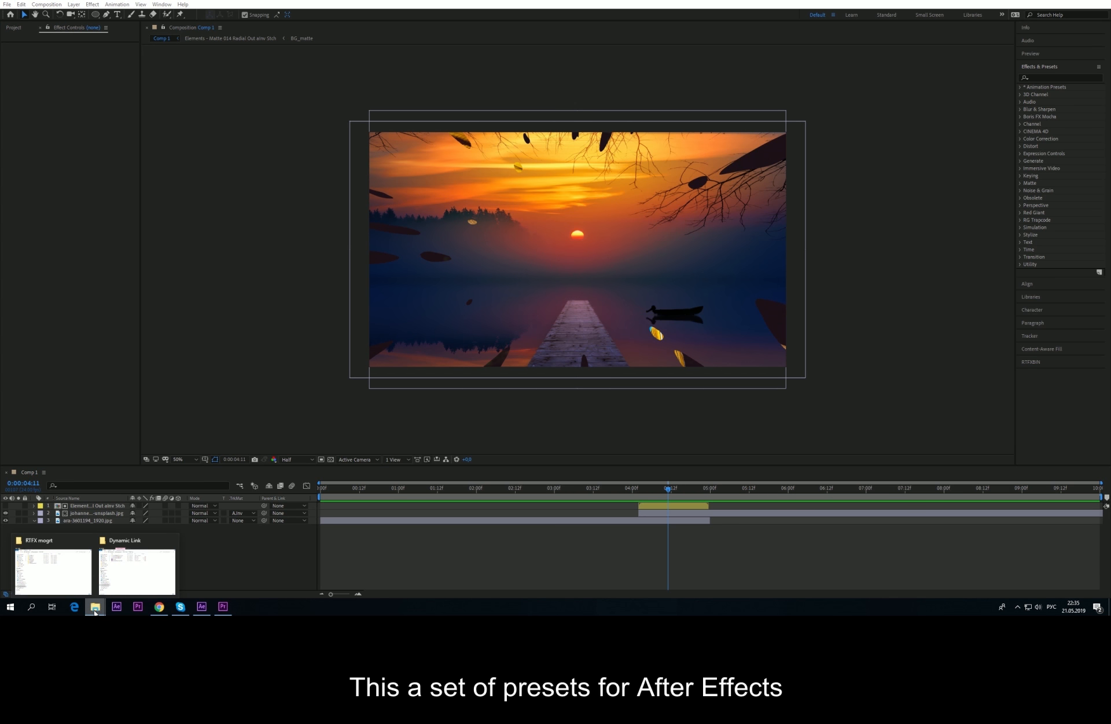
left_click(75, 571)
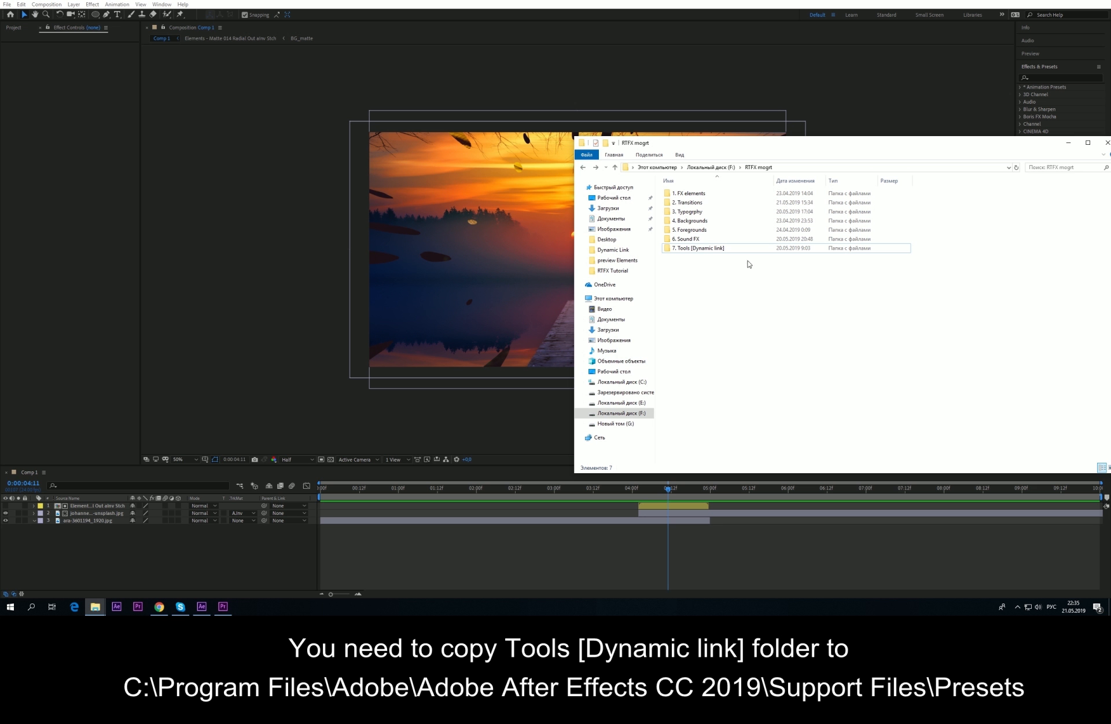
left_click(693, 250)
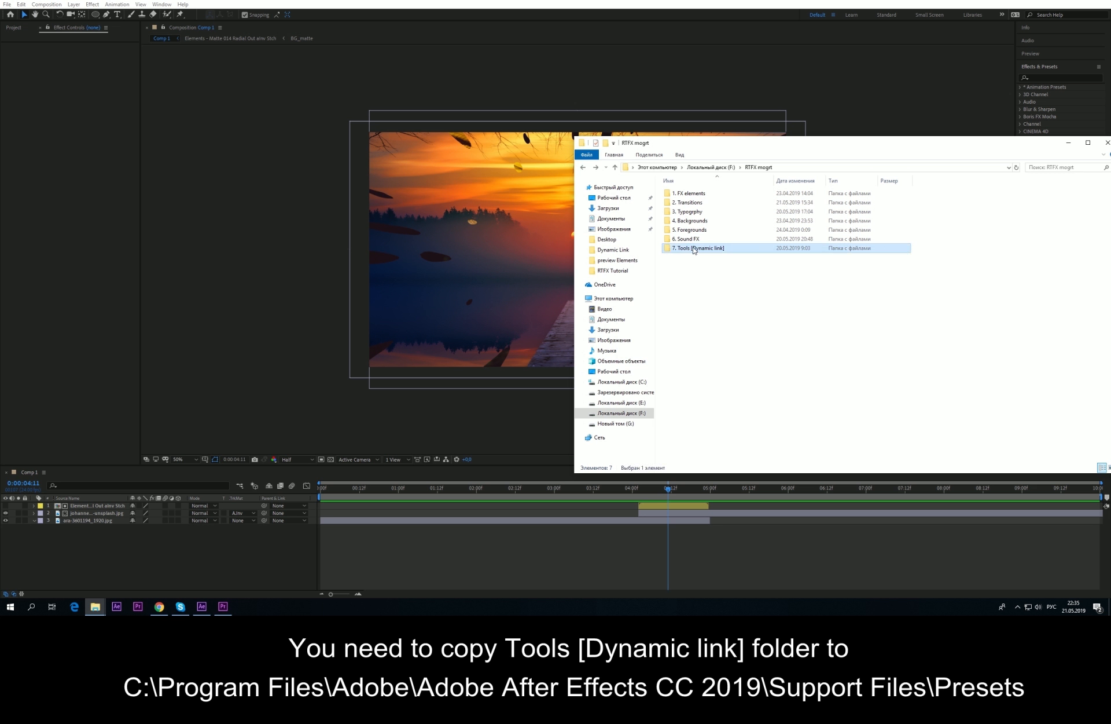
Step: Paste it into C:\Program Files\Adobe\Adobe After Effects CC 2019\Support Files\Presets with admin permission
left_click(628, 382)
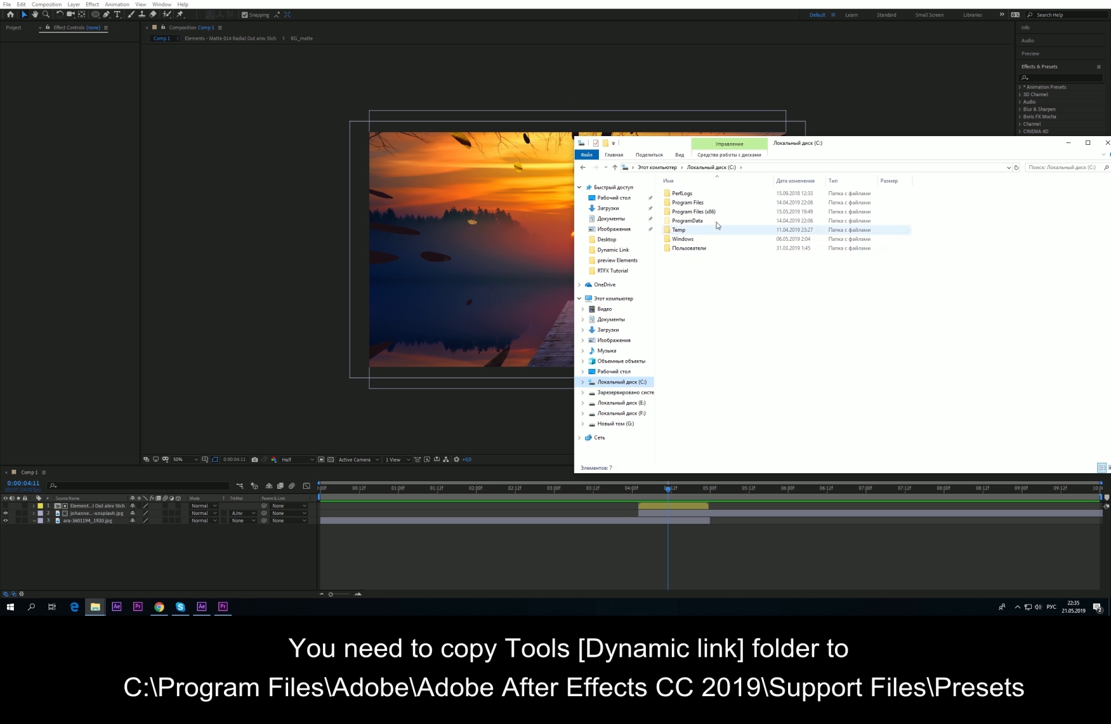
double_click(693, 203)
double_click(692, 194)
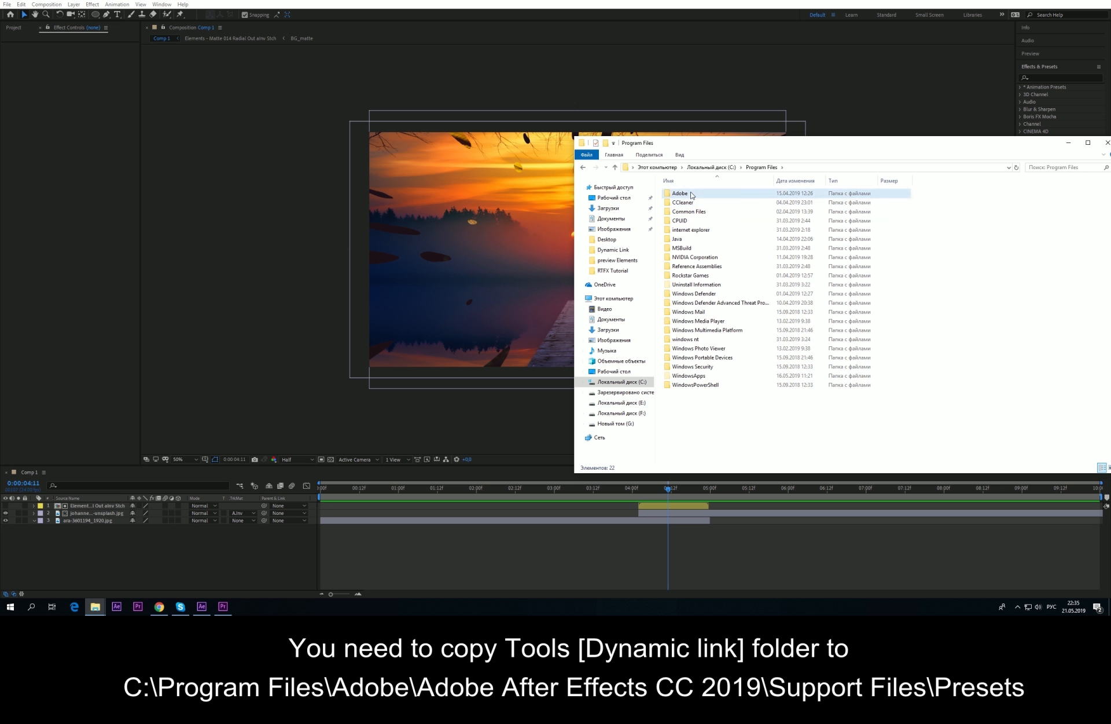
double_click(693, 202)
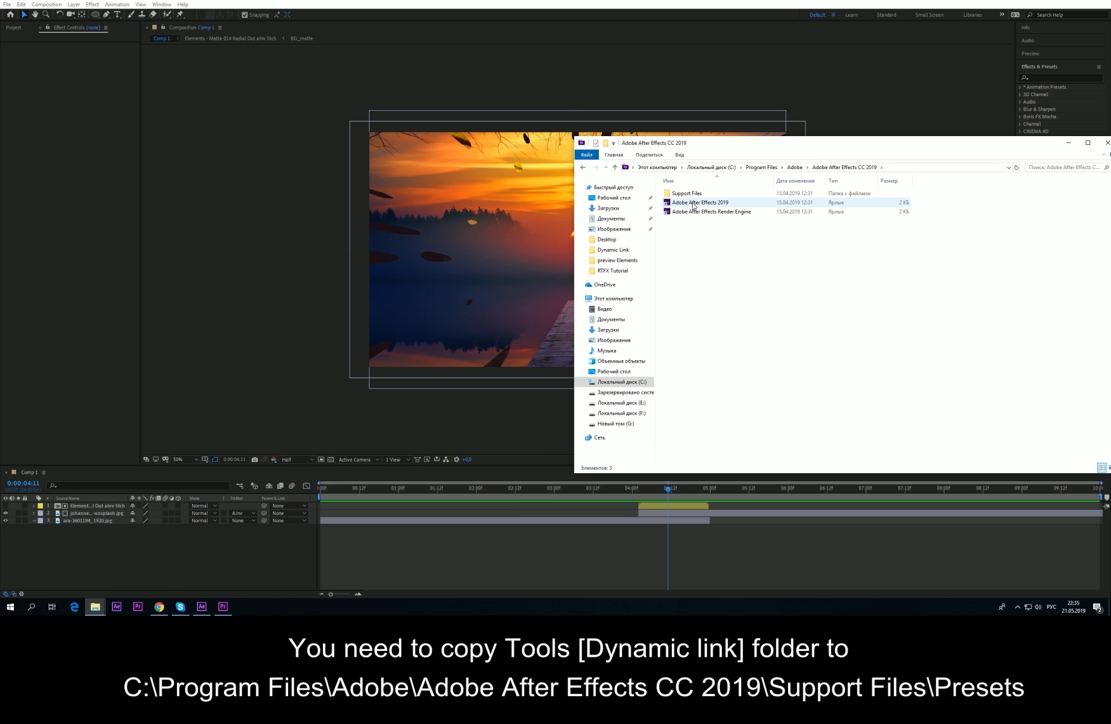
double_click(694, 199)
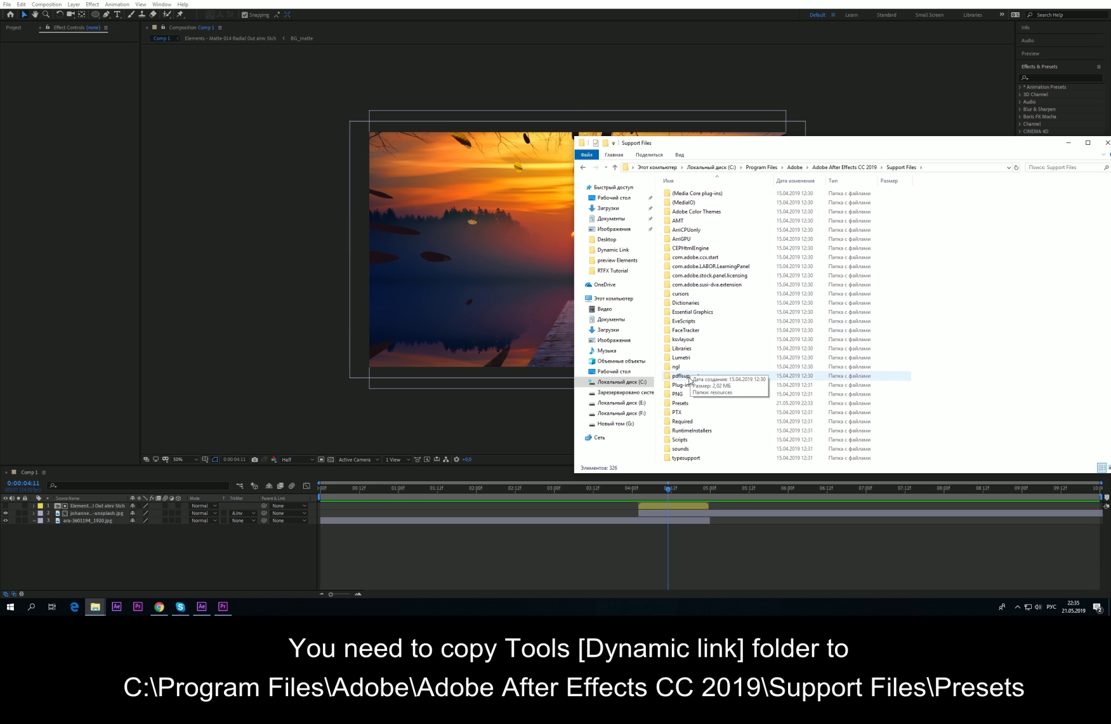
double_click(689, 404)
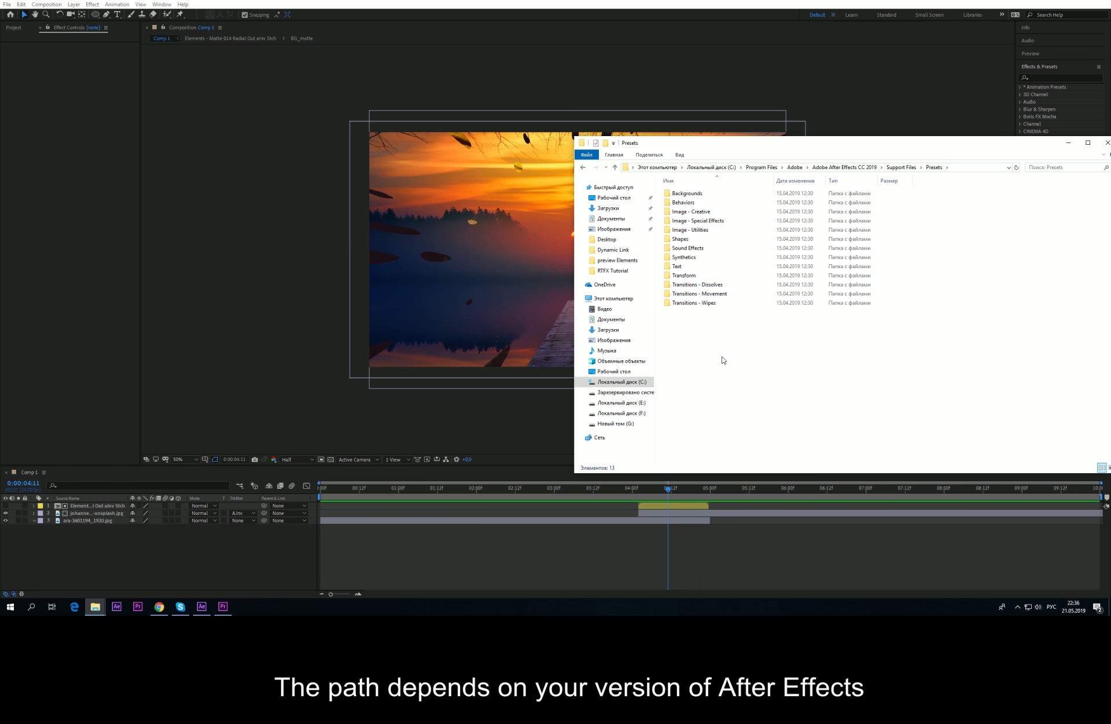
key("ctrl+v")
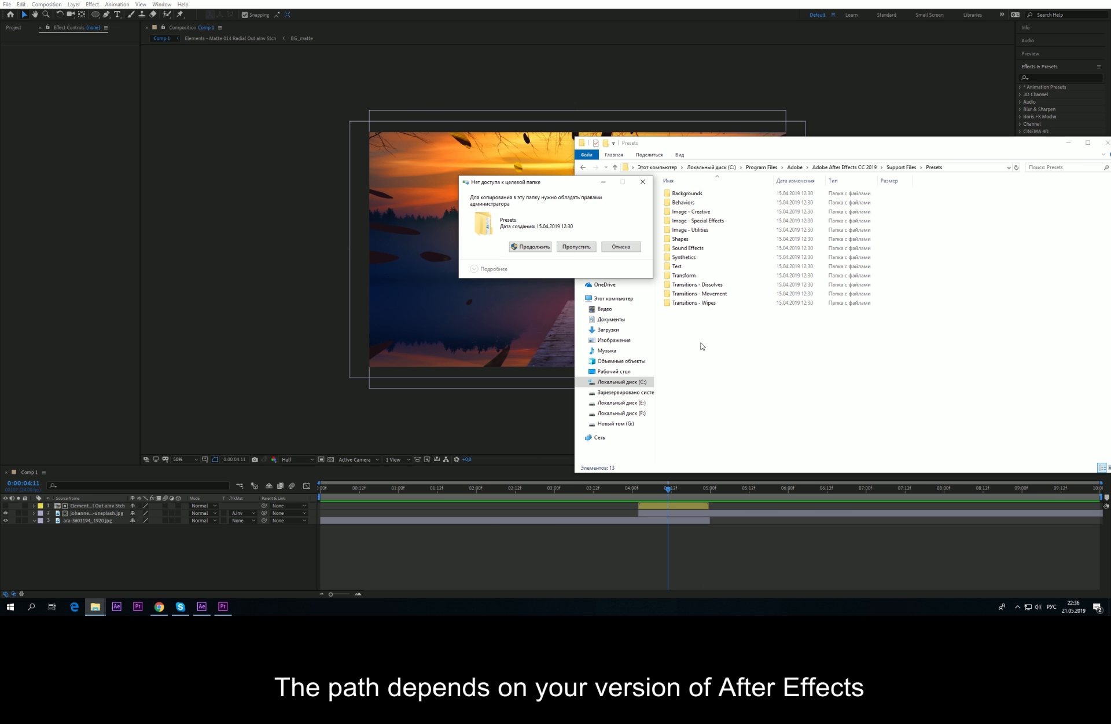
left_click(530, 247)
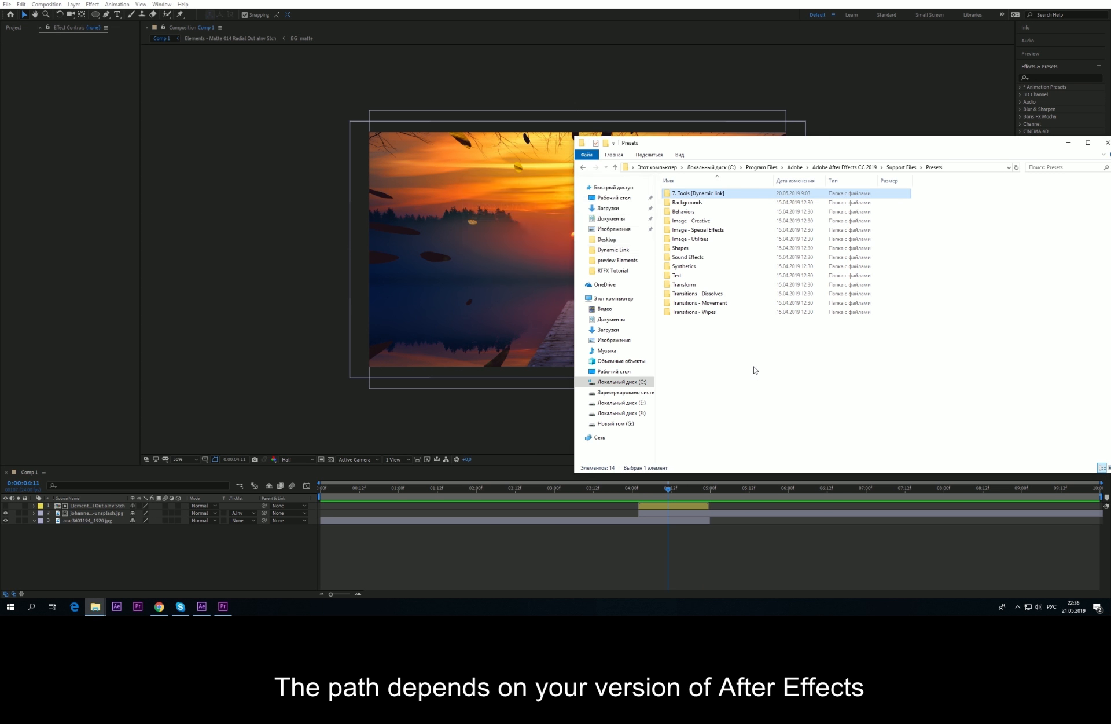
Step: Minimize Explorer and expand Animation Presets > 7. Tools [Dynamic link] > Alpha-based in Effects & Presets
left_click(1068, 142)
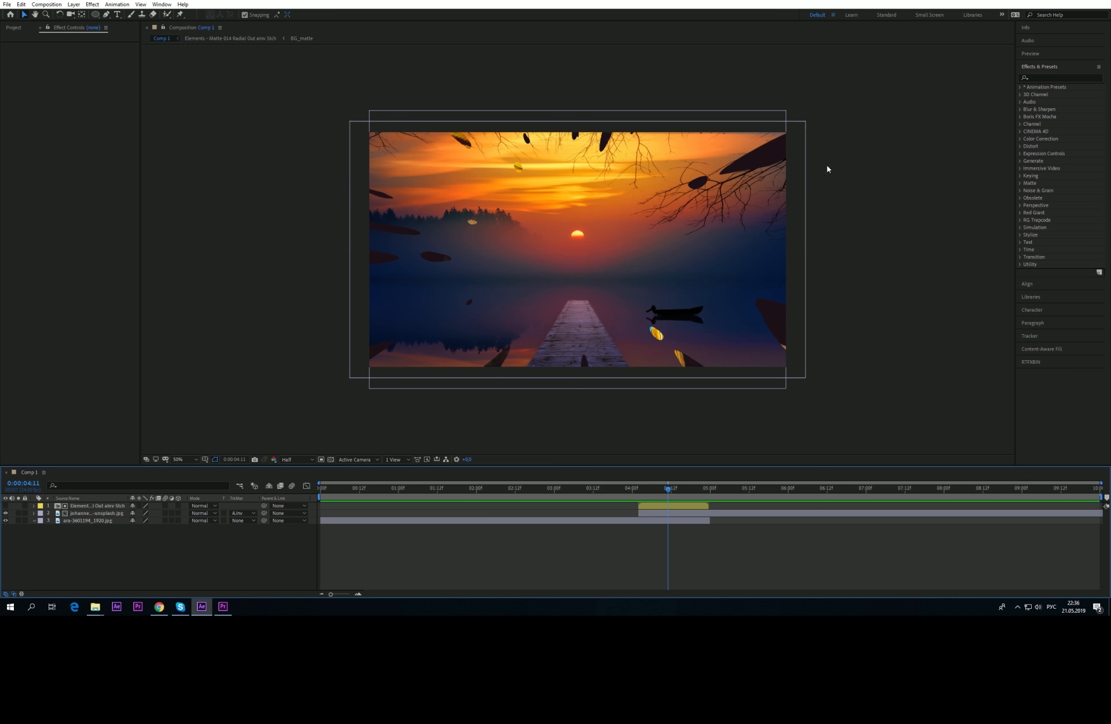
left_click(1017, 85)
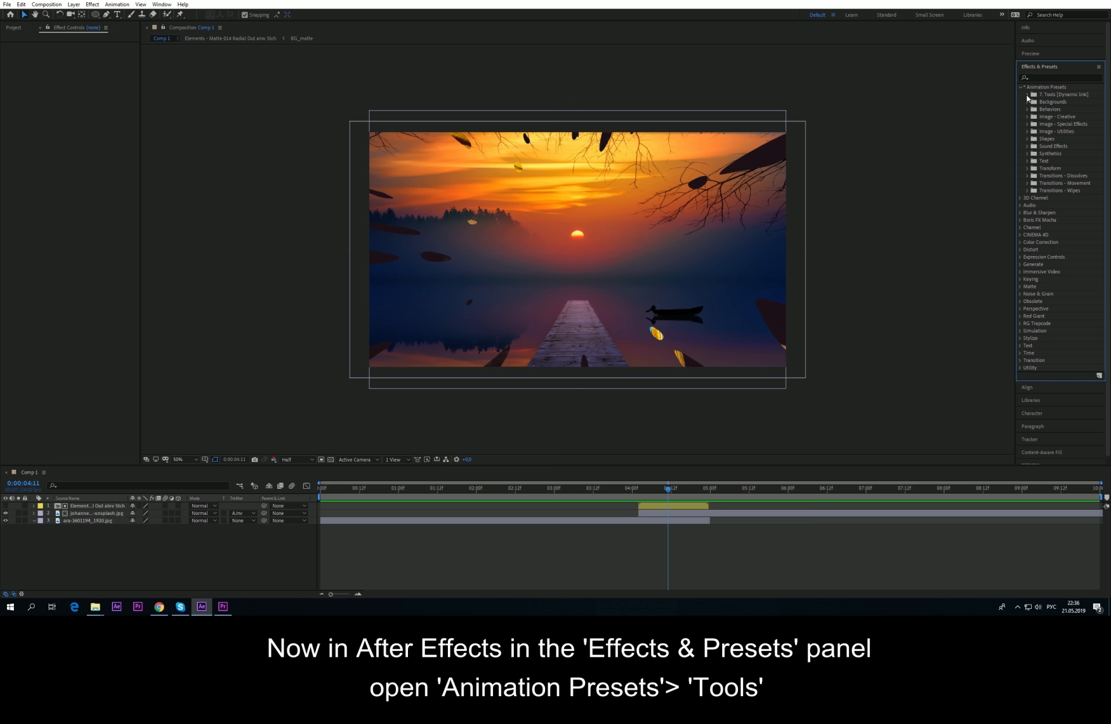
left_click(1028, 95)
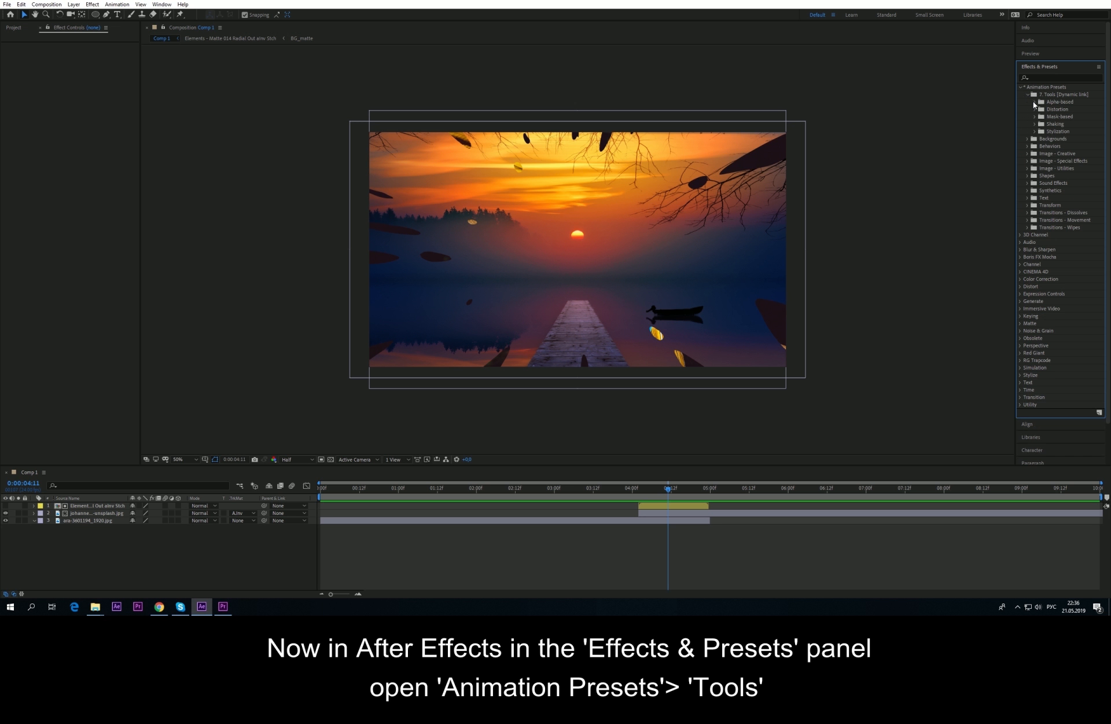
left_click(1035, 102)
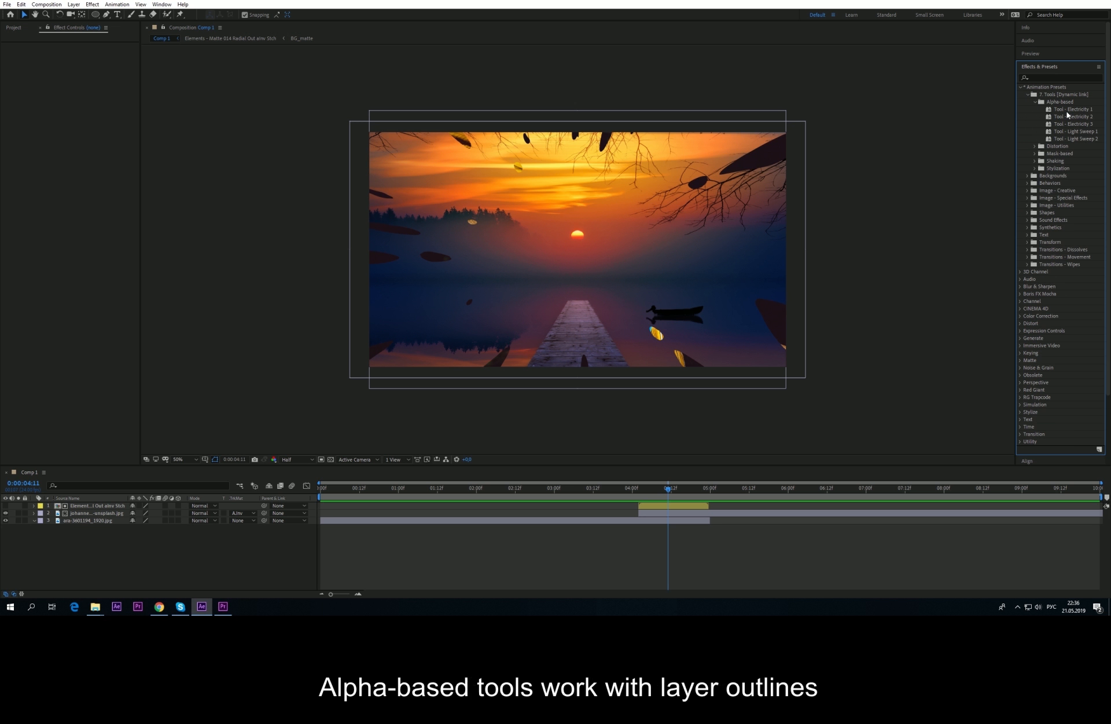
left_click(105, 547)
Step: Hide layer 2, draw a centred ellipse, and apply Tool - Electricity 1 to it
left_click(5, 513)
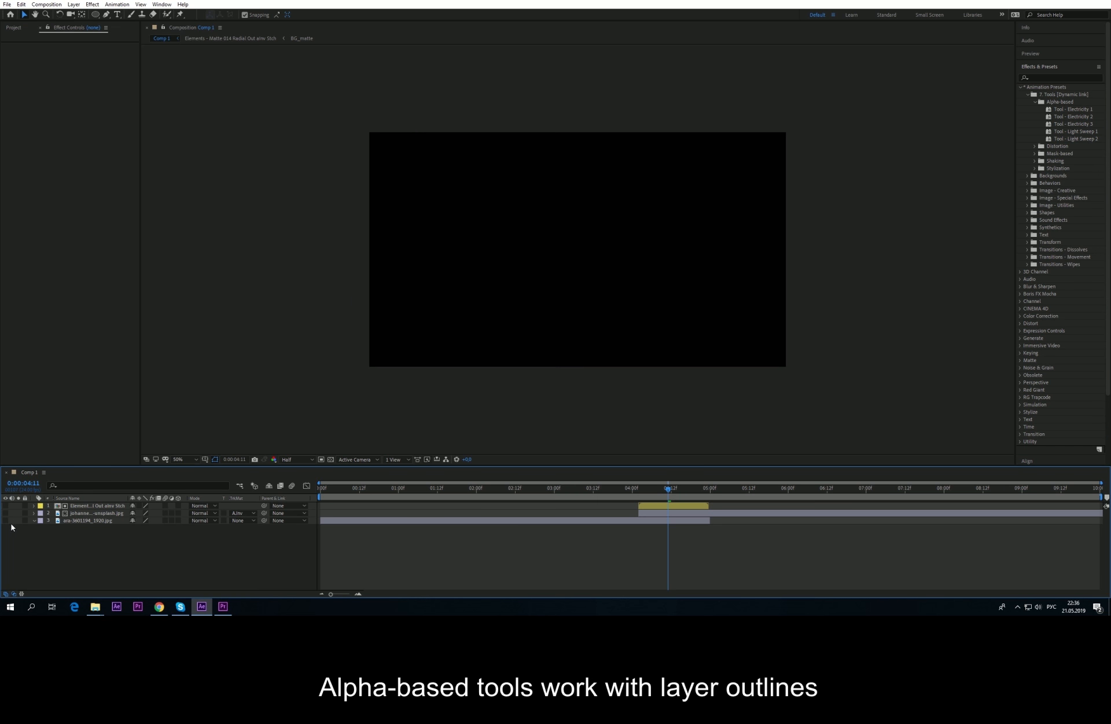
left_click(95, 14)
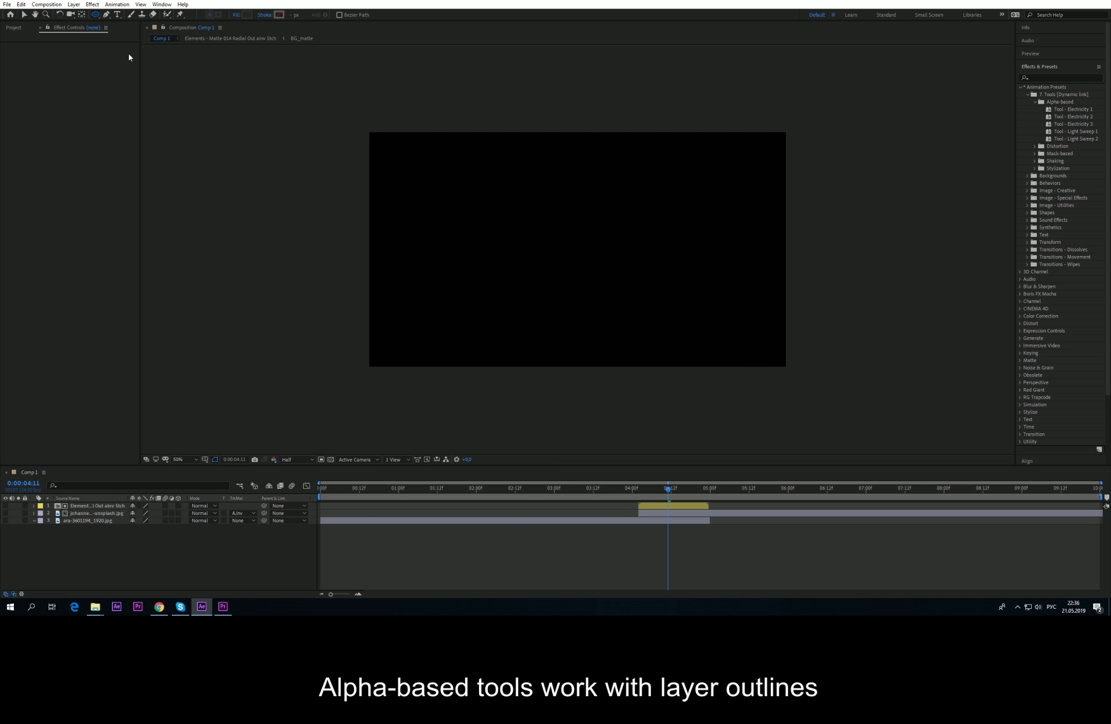
left_click_drag(491, 191, 671, 314)
left_click(109, 507)
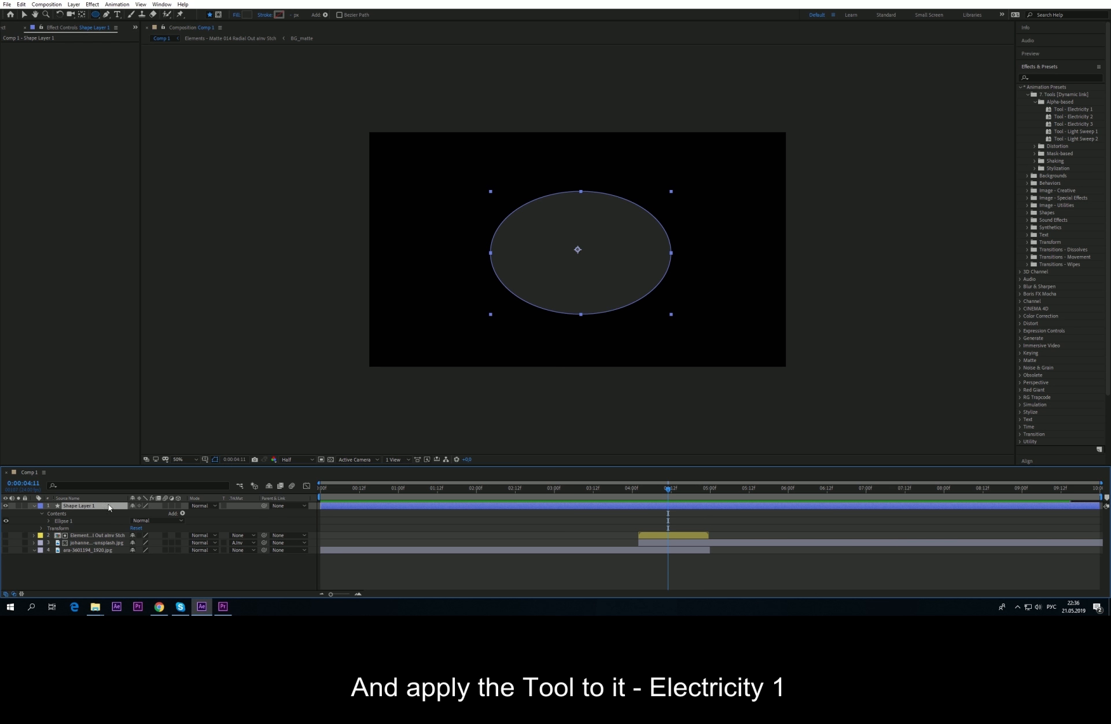
double_click(1068, 110)
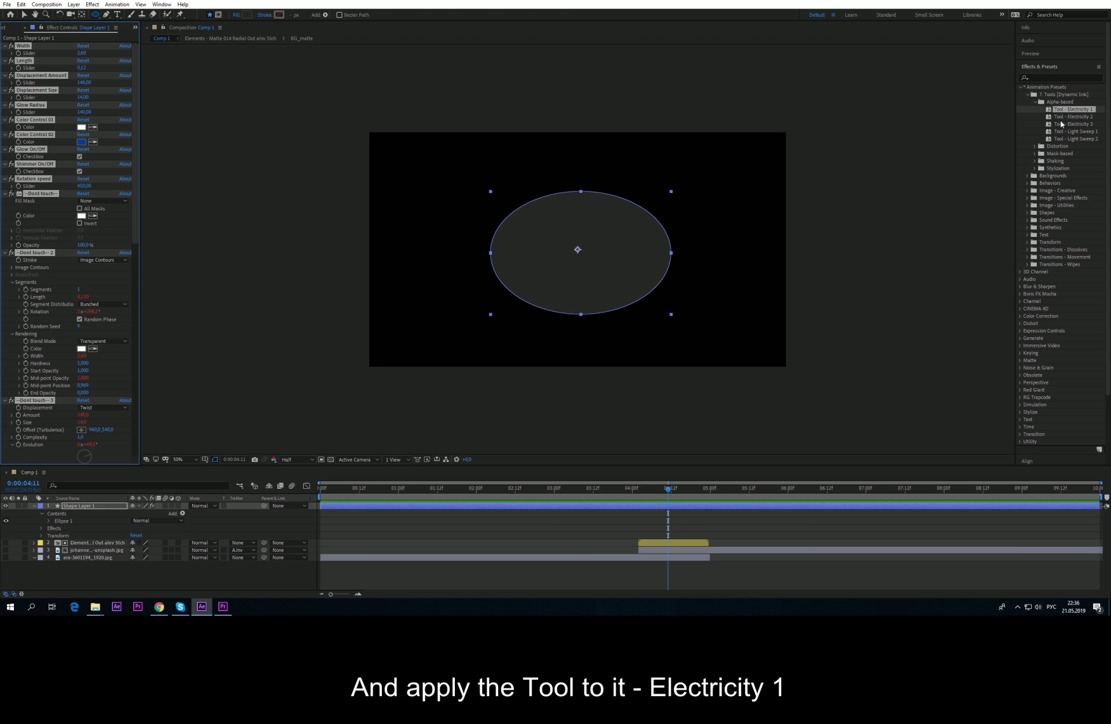
Step: Preview the lightning along the ellipse in After Effects and Premiere Pro
left_click_drag(609, 490, 701, 491)
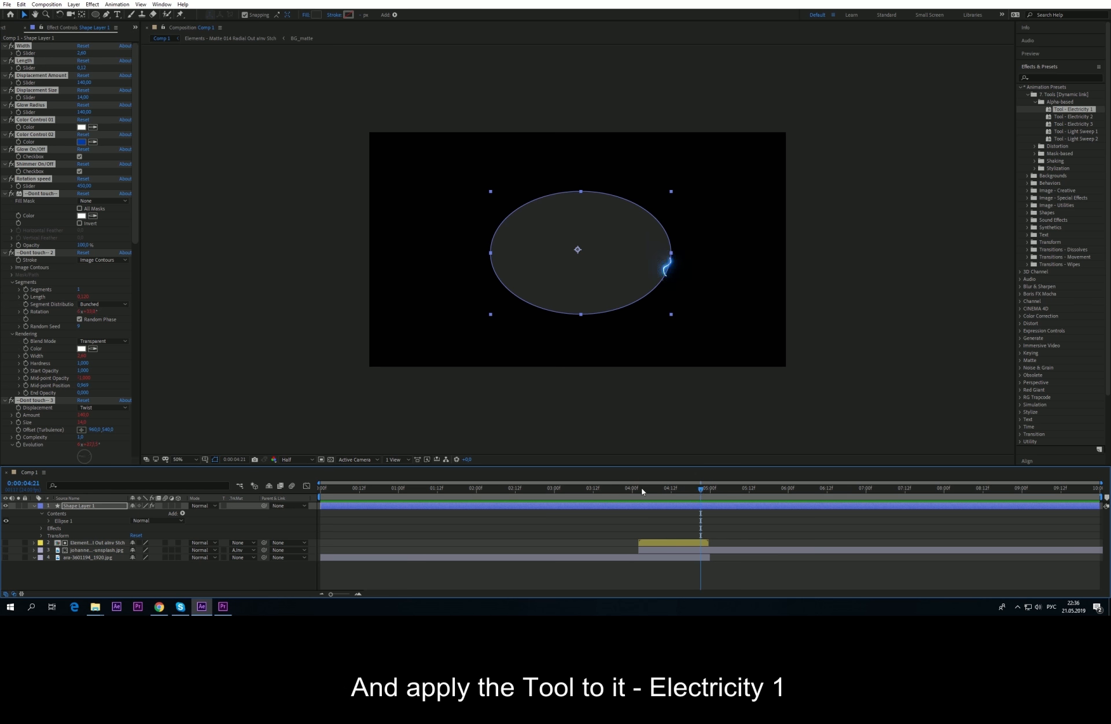
left_click(222, 606)
mouse_move(536, 470)
left_mouse_down()
mouse_move(478, 467)
mouse_move(550, 464)
left_mouse_up()
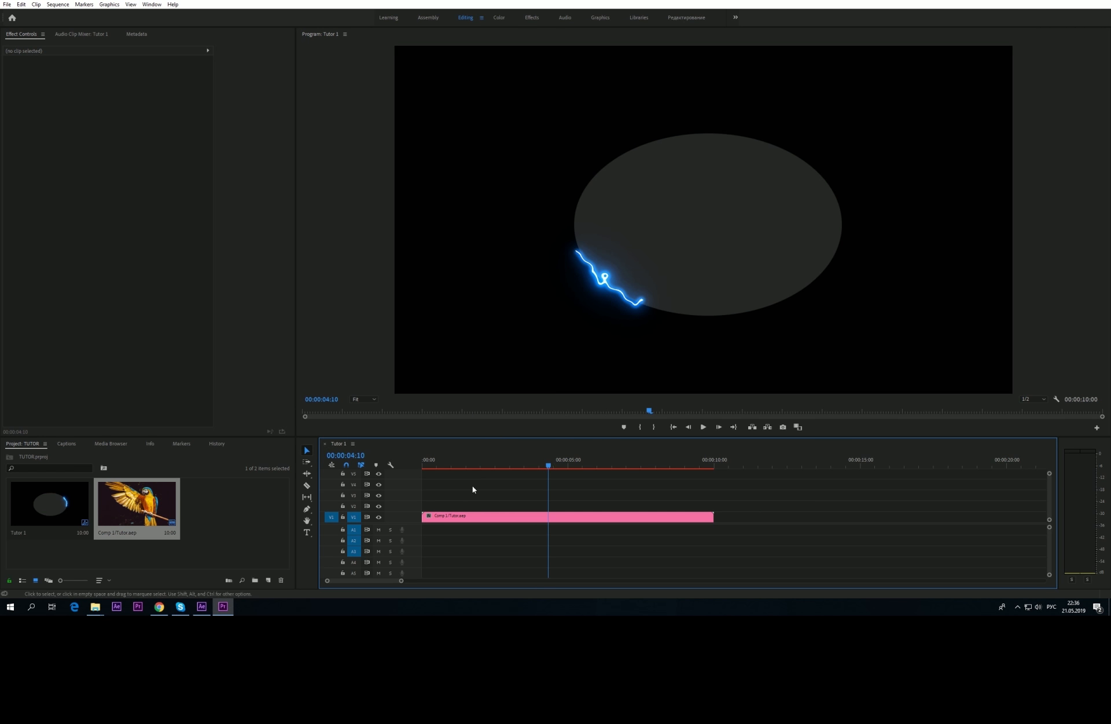
left_click(202, 606)
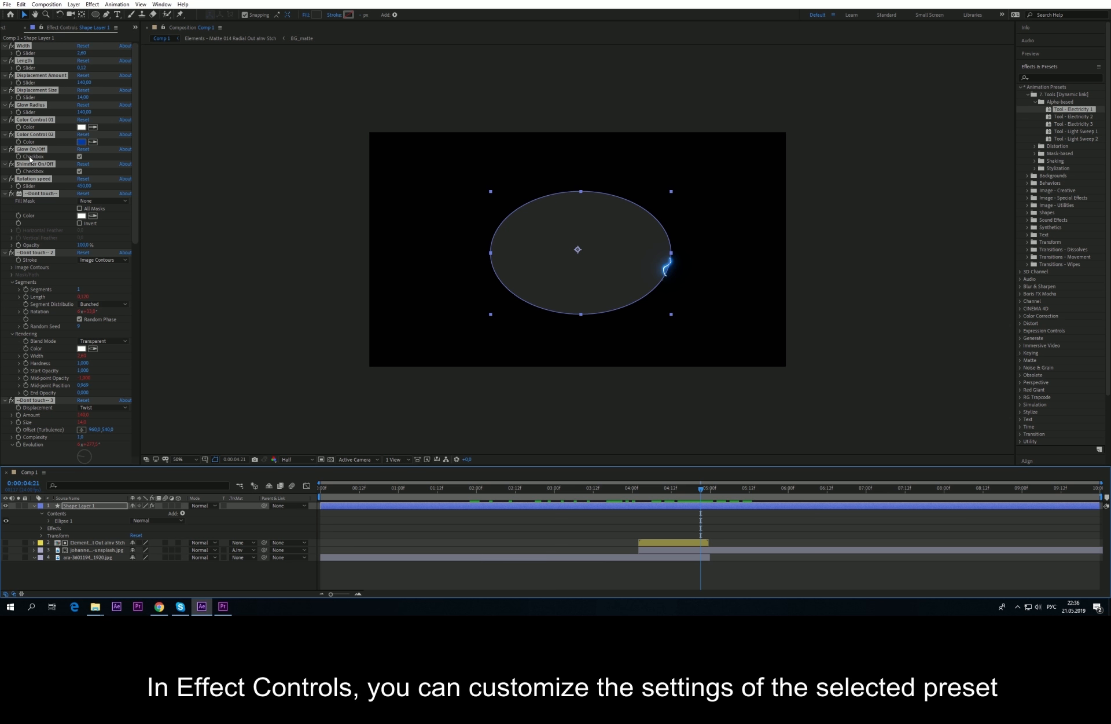
left_click(23, 47)
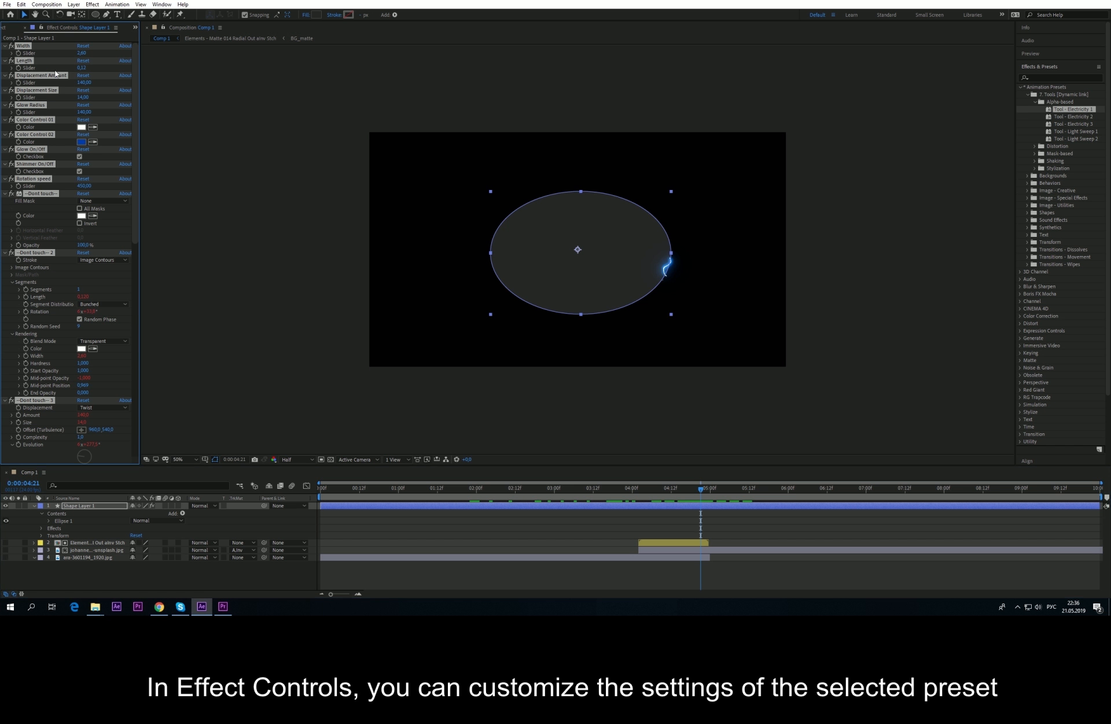
Step: Replace the ellipse's effects with Tool - Light Sweep 1 and preview it in Premiere Pro
key("Delete")
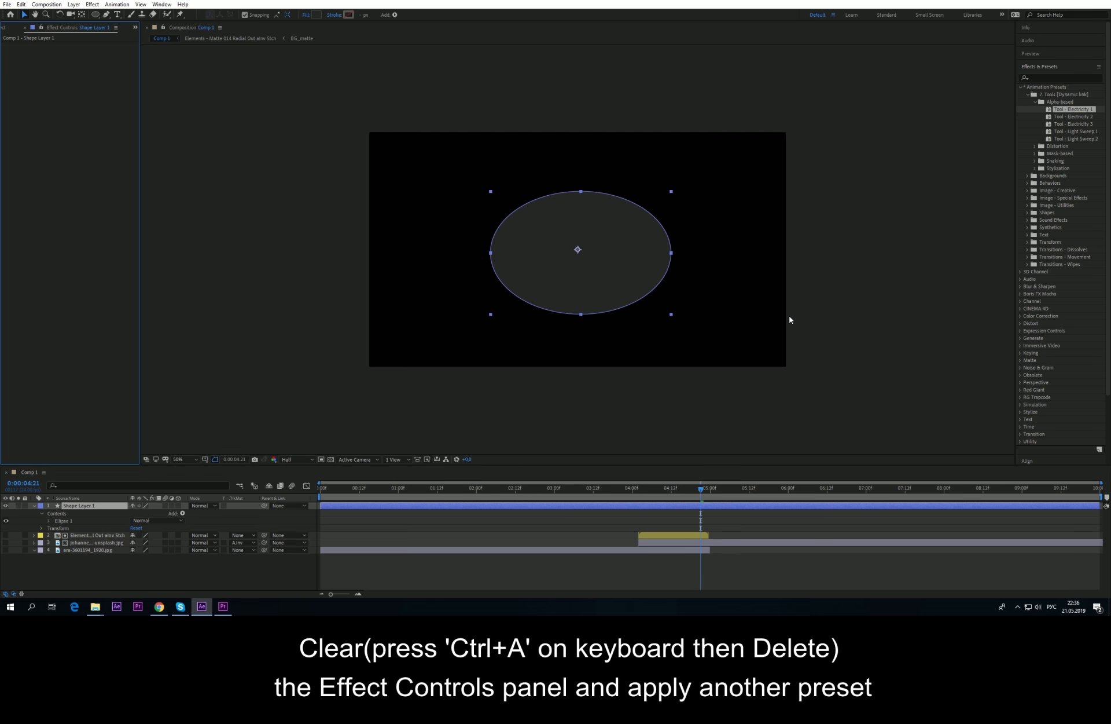
double_click(1074, 131)
left_click_drag(663, 486, 771, 490)
left_click(224, 606)
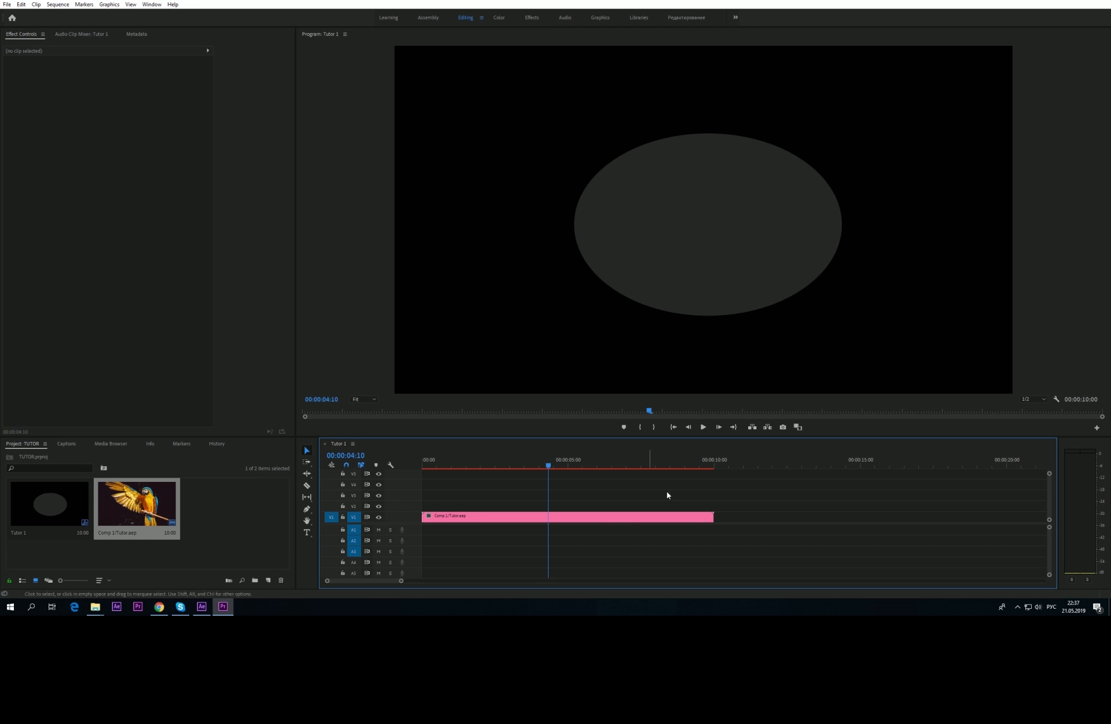
left_click_drag(563, 464, 597, 463)
left_click(202, 606)
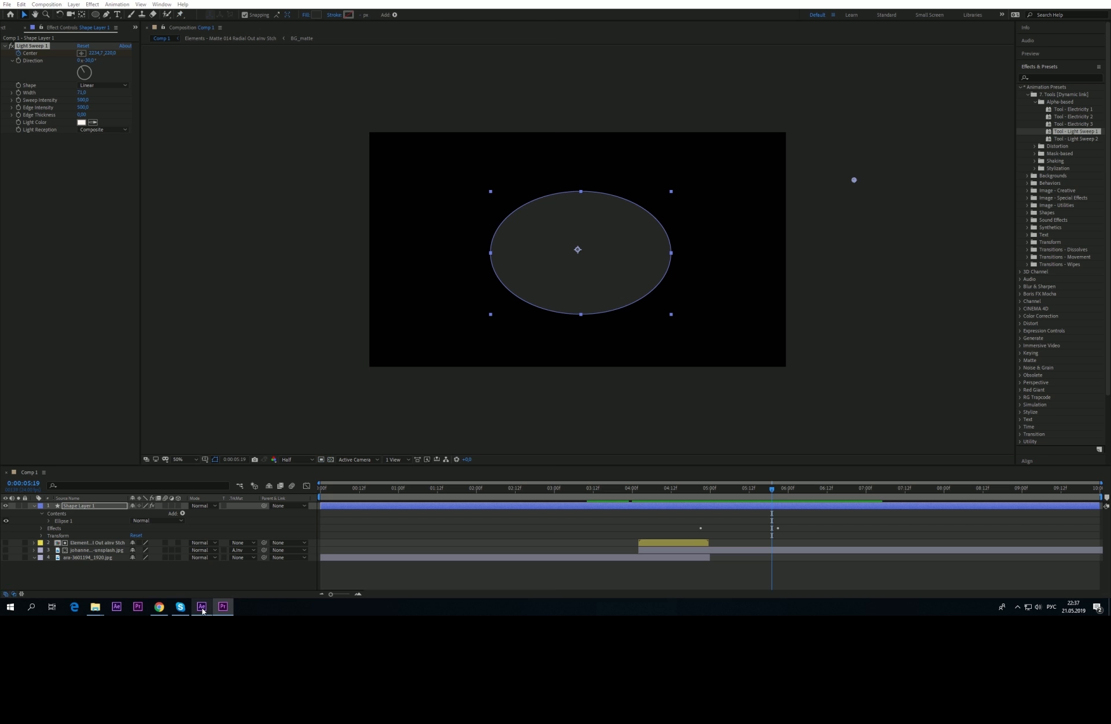
Step: Delete Shape Layer 1 from Comp 1
left_click(179, 581)
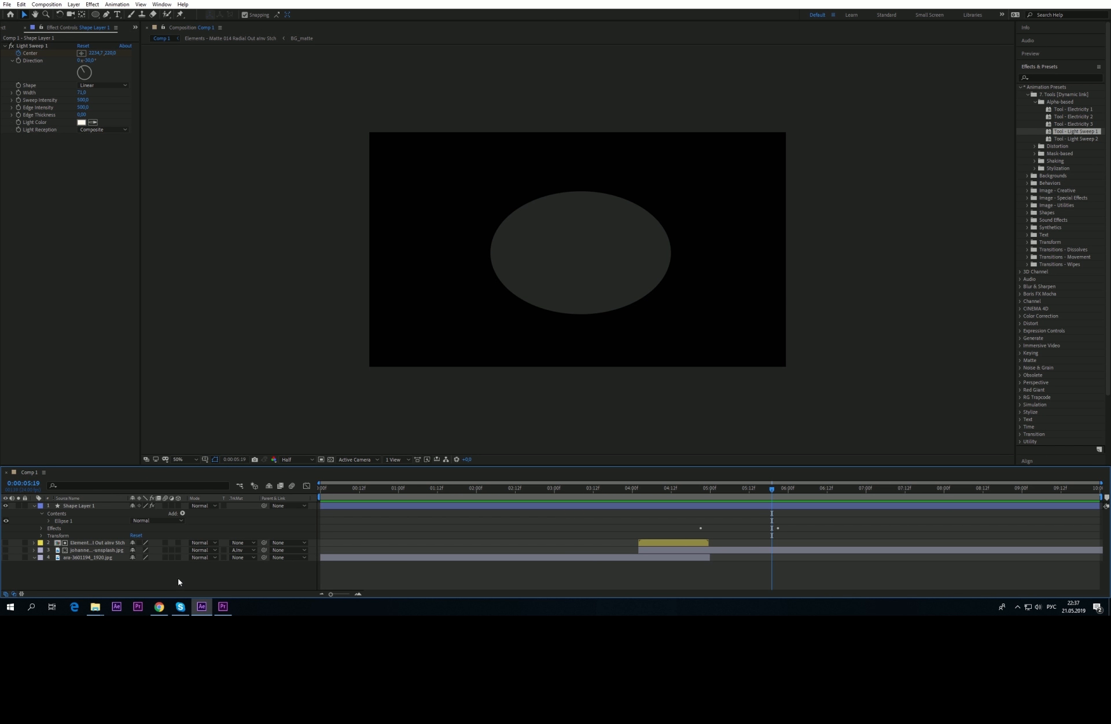
left_click(83, 505)
key("Delete")
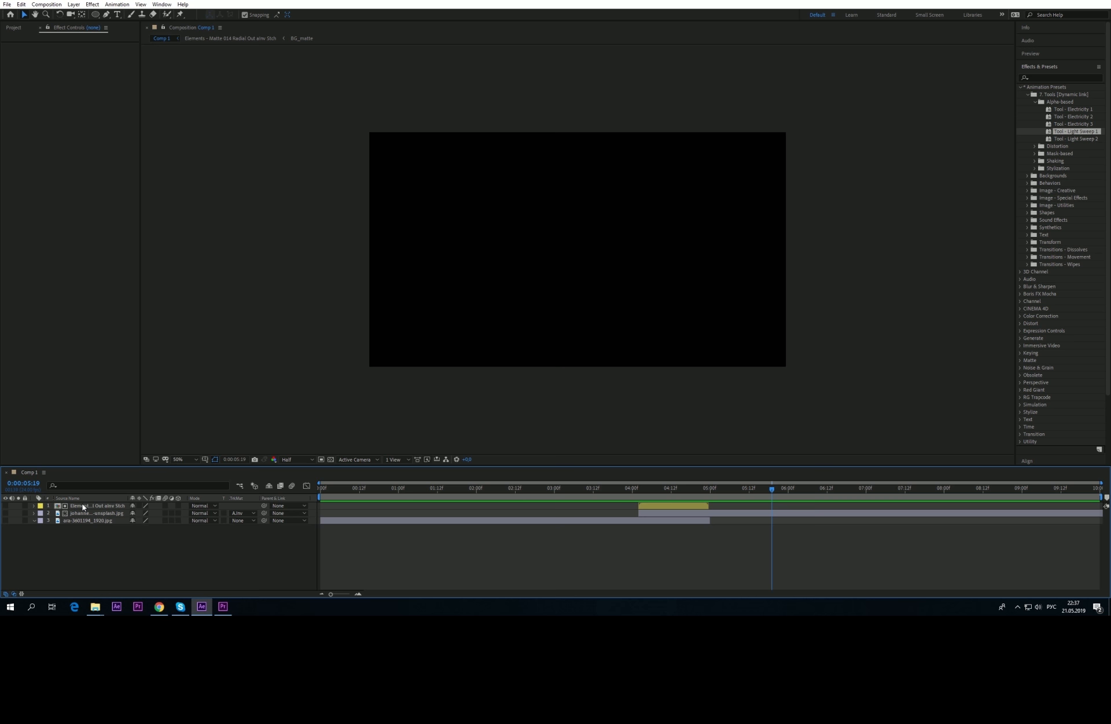
Step: Show the parrot layer at 0:00:02:06 and open the Distortion tool presets
left_click(5, 513)
left_click(6, 512)
left_click(5, 520)
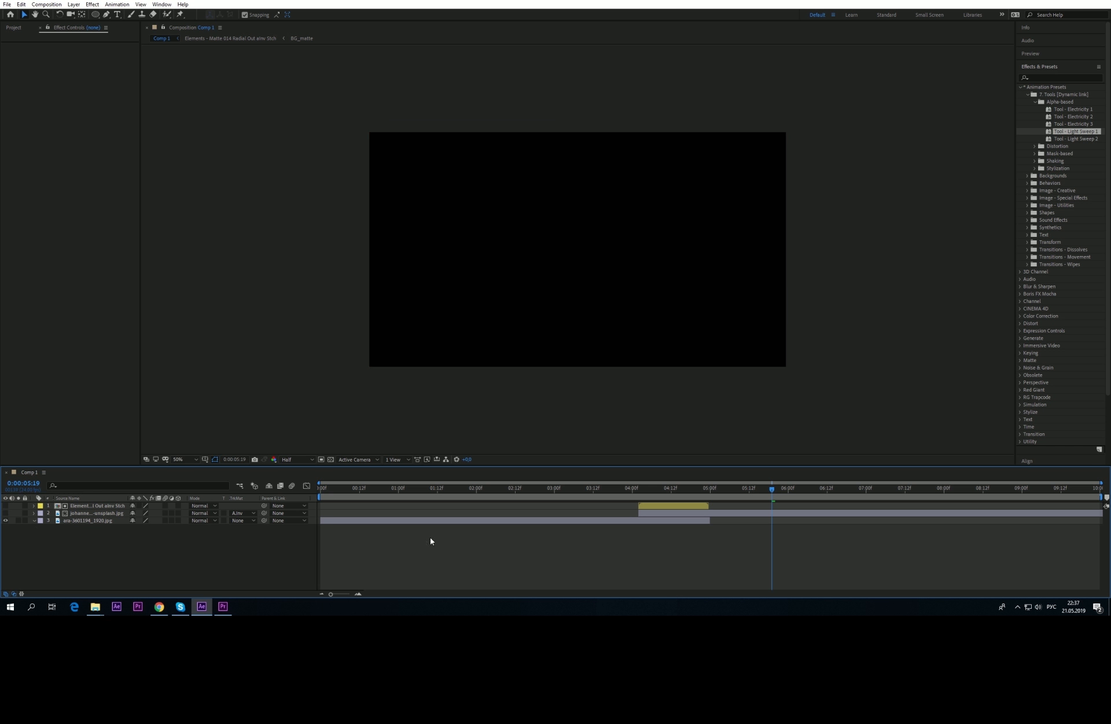
left_click(496, 491)
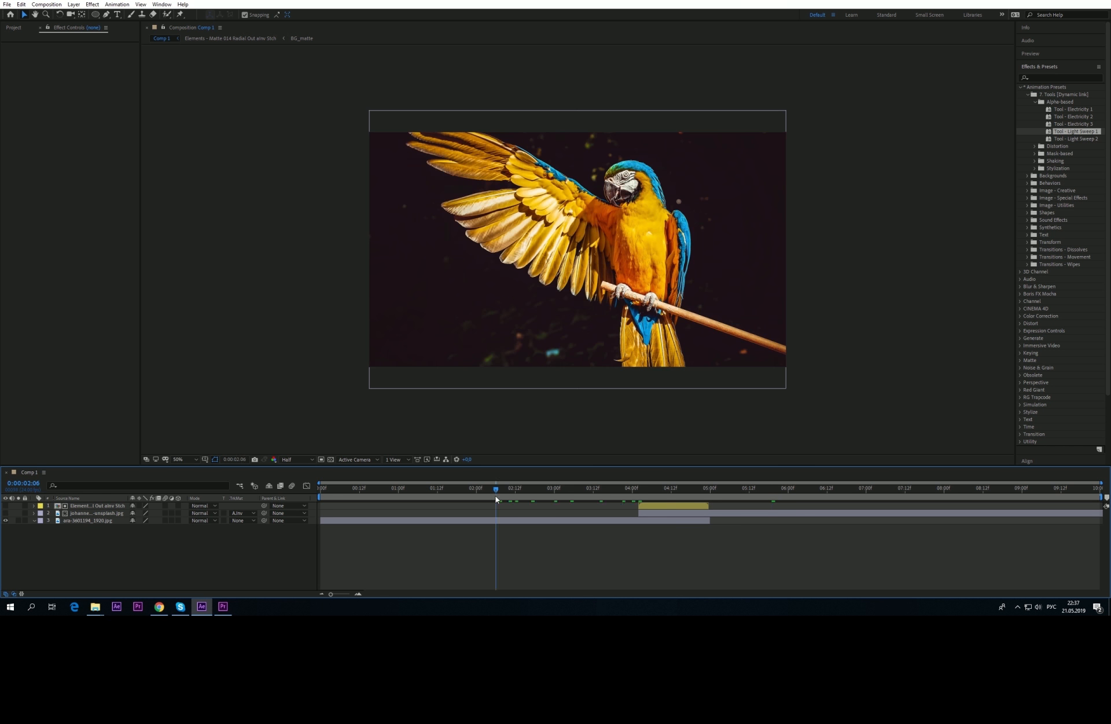
left_click(1037, 102)
left_click(1036, 109)
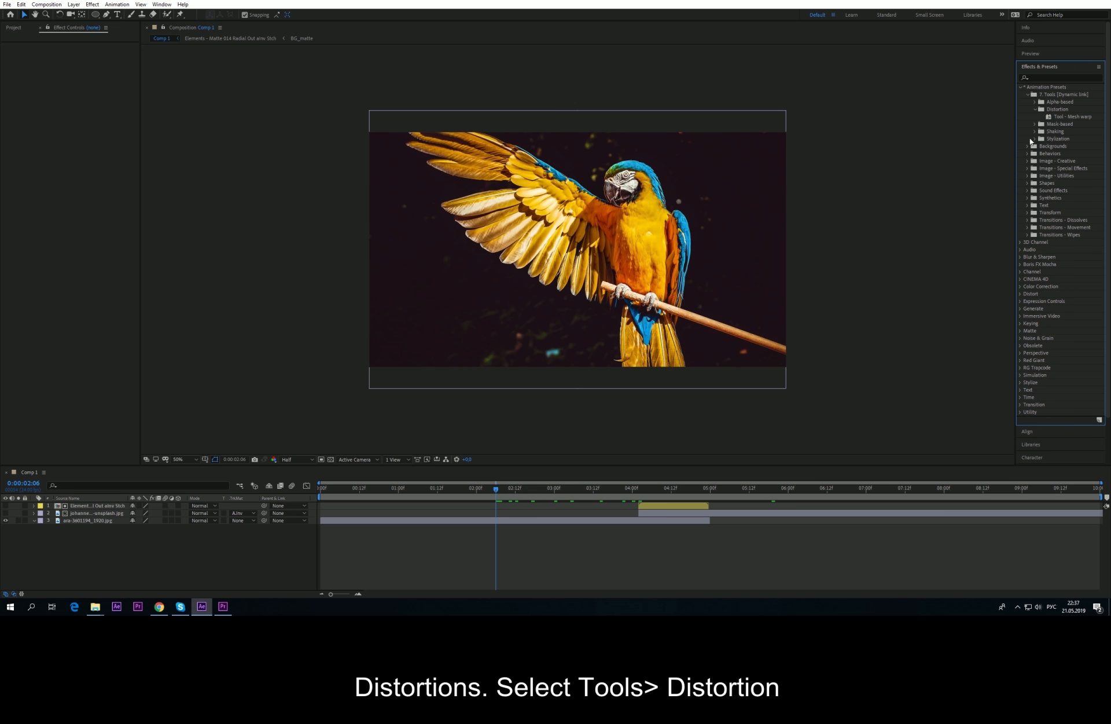
Step: Apply Tool - Mesh warp to the parrot, bend the mesh, and preview in Premiere Pro
left_click(777, 249)
double_click(1062, 119)
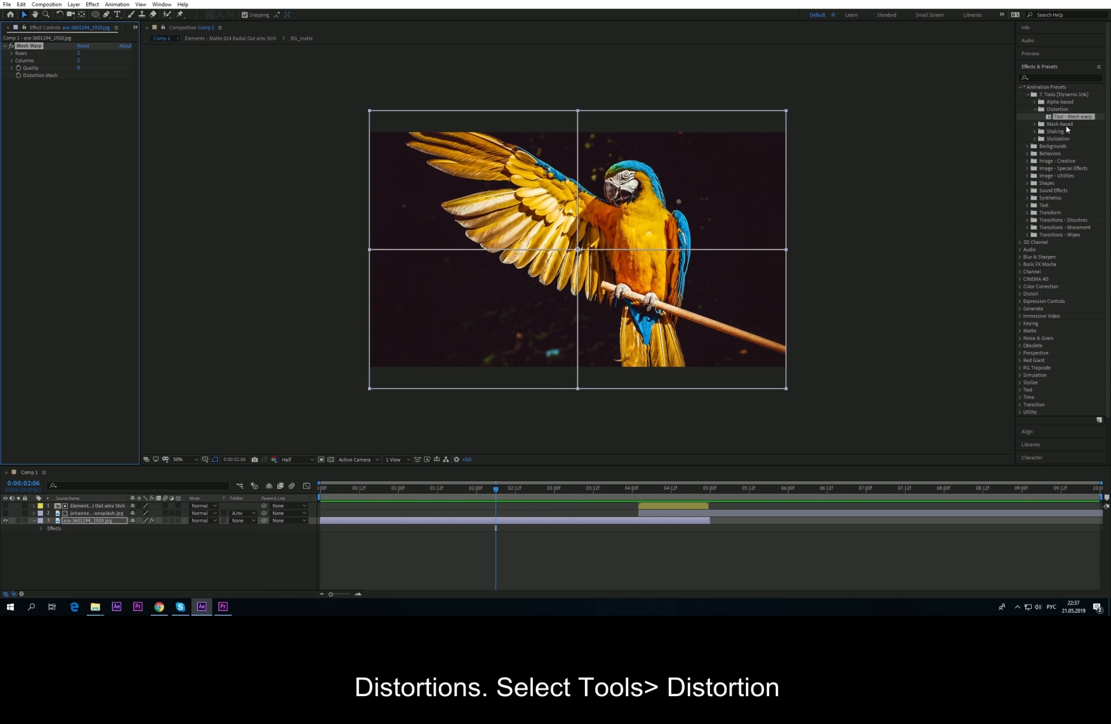
mouse_move(578, 250)
left_mouse_down()
mouse_move(515, 261)
mouse_move(745, 198)
mouse_move(561, 265)
left_mouse_up()
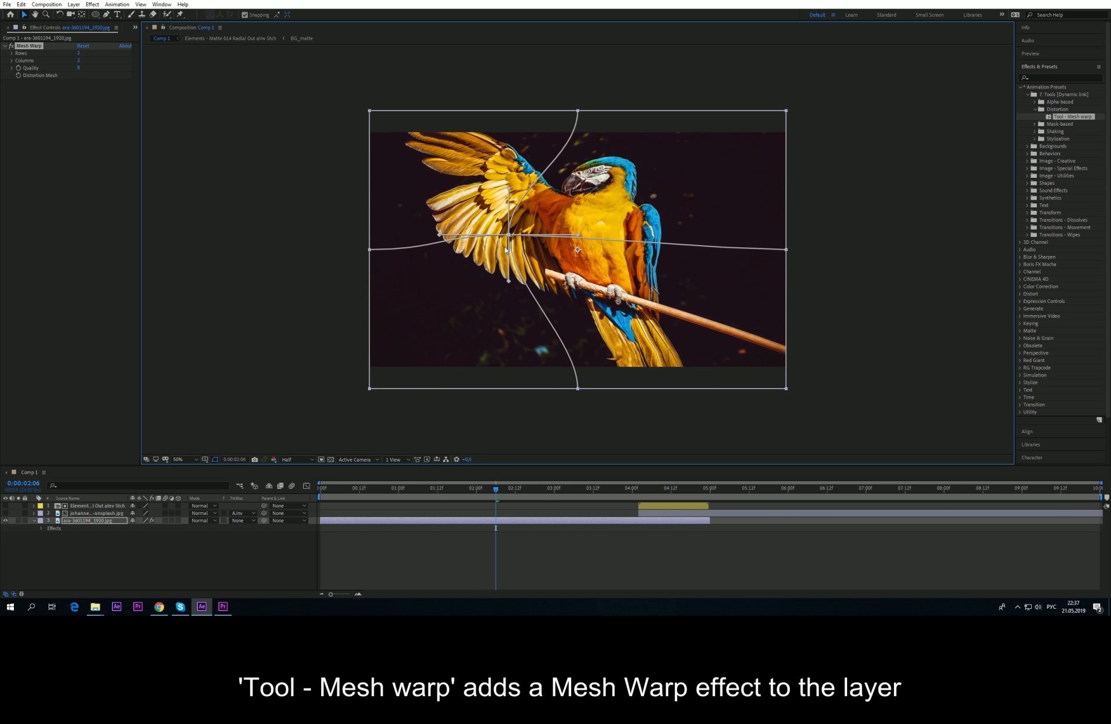
left_click(223, 606)
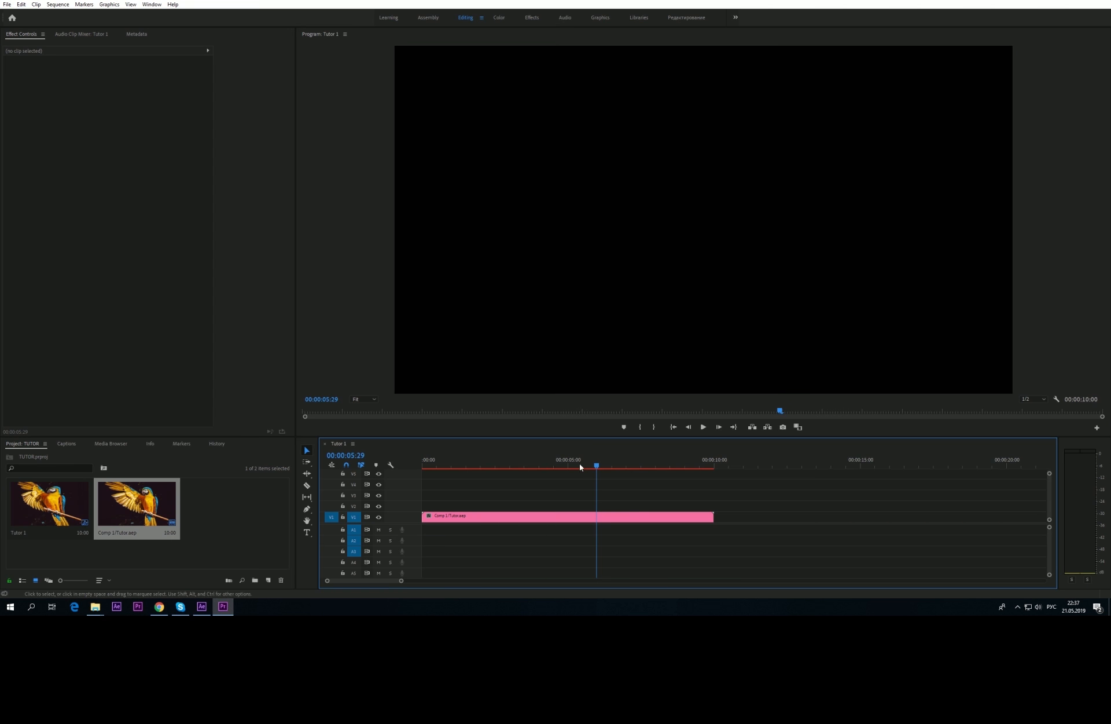
left_click_drag(578, 463, 506, 464)
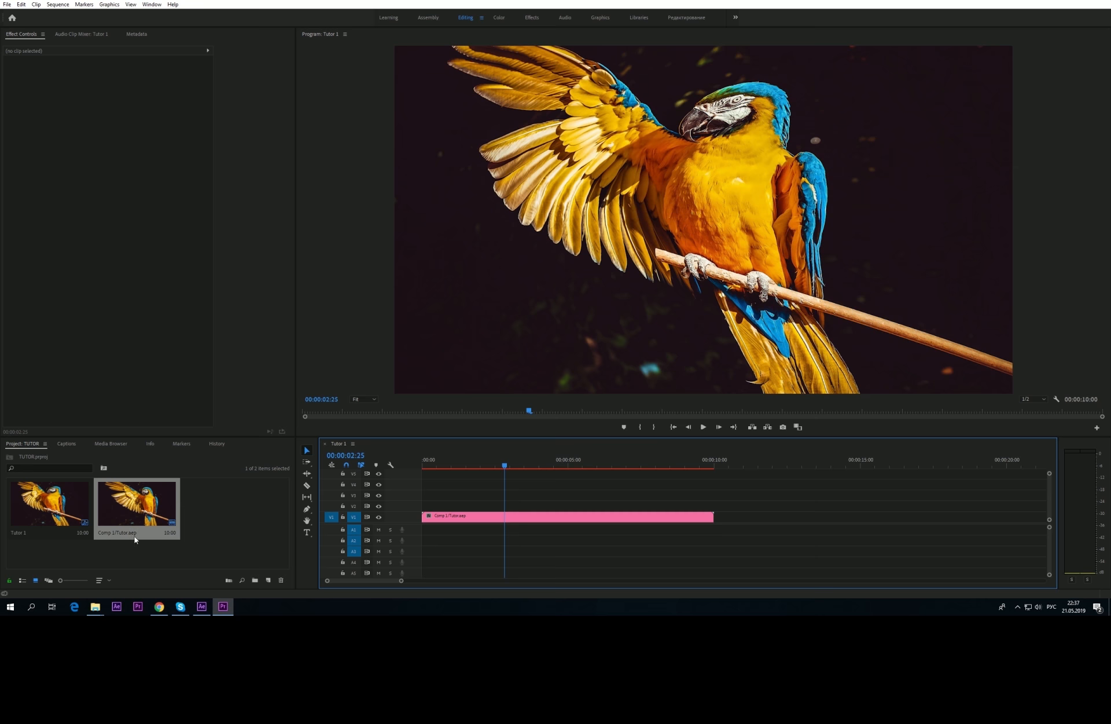
left_click(202, 606)
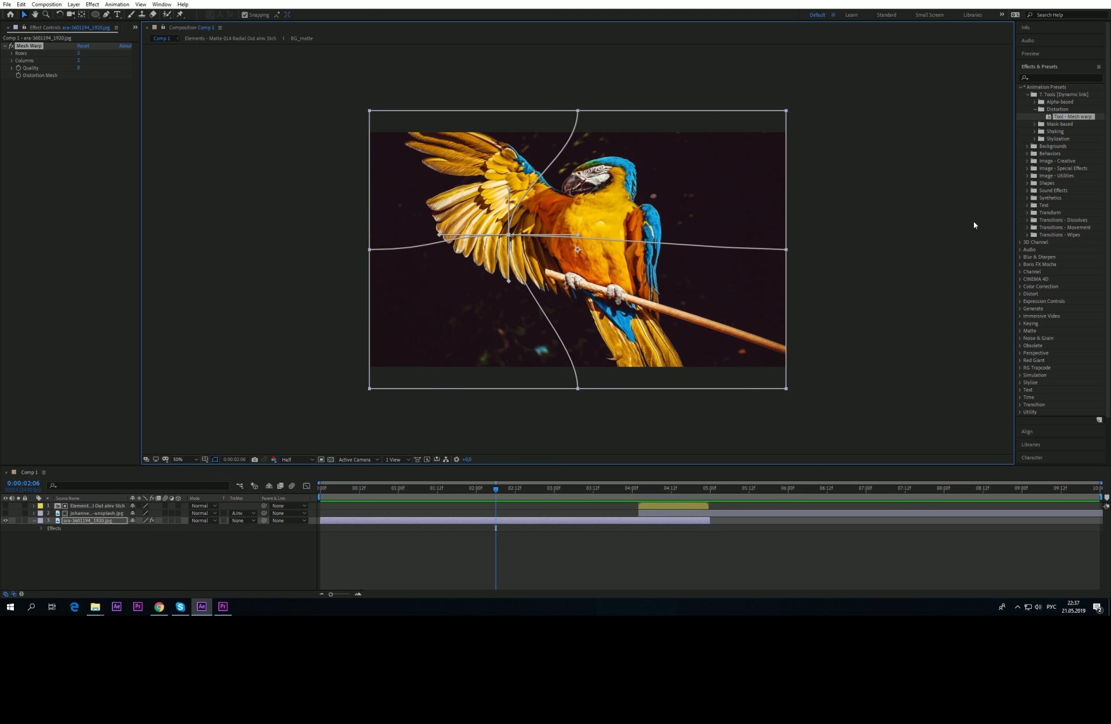
Step: Remove the Mesh Warp effect from the parrot layer
left_click(81, 522)
left_click(32, 45)
key("Delete")
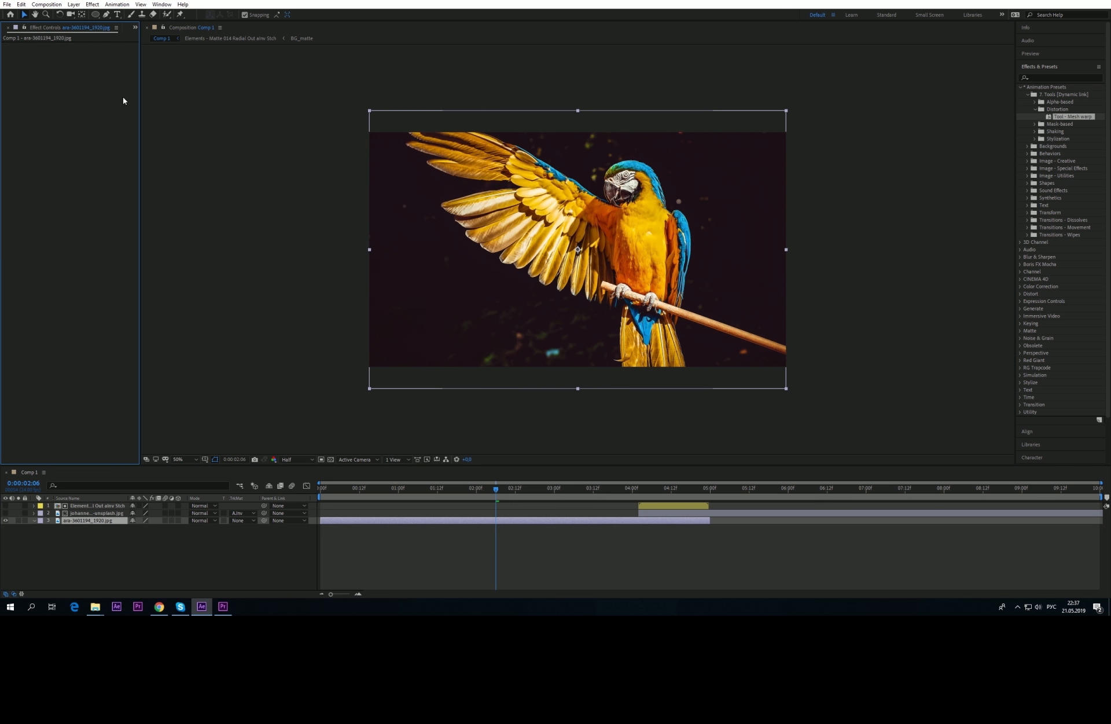
Step: Show the Mask-based presets, hide the parrot layer, and add a new black solid layer
left_click(1035, 109)
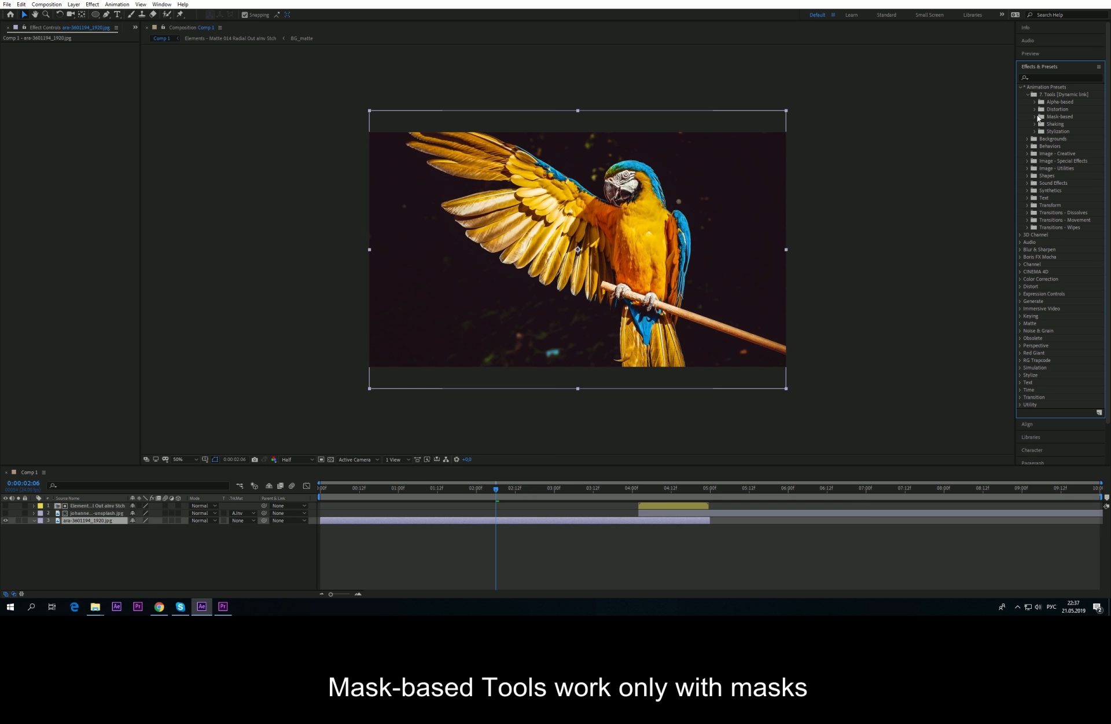
left_click(1035, 116)
left_click(70, 556)
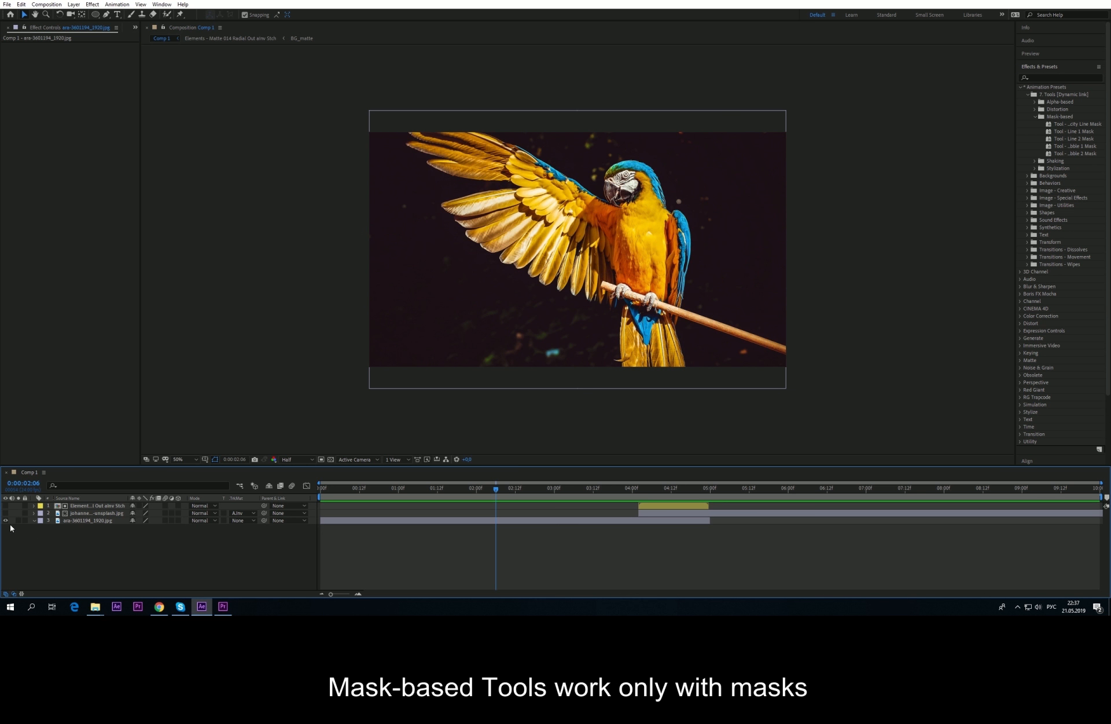
left_click(5, 521)
right_click(74, 558)
mouse_move(127, 463)
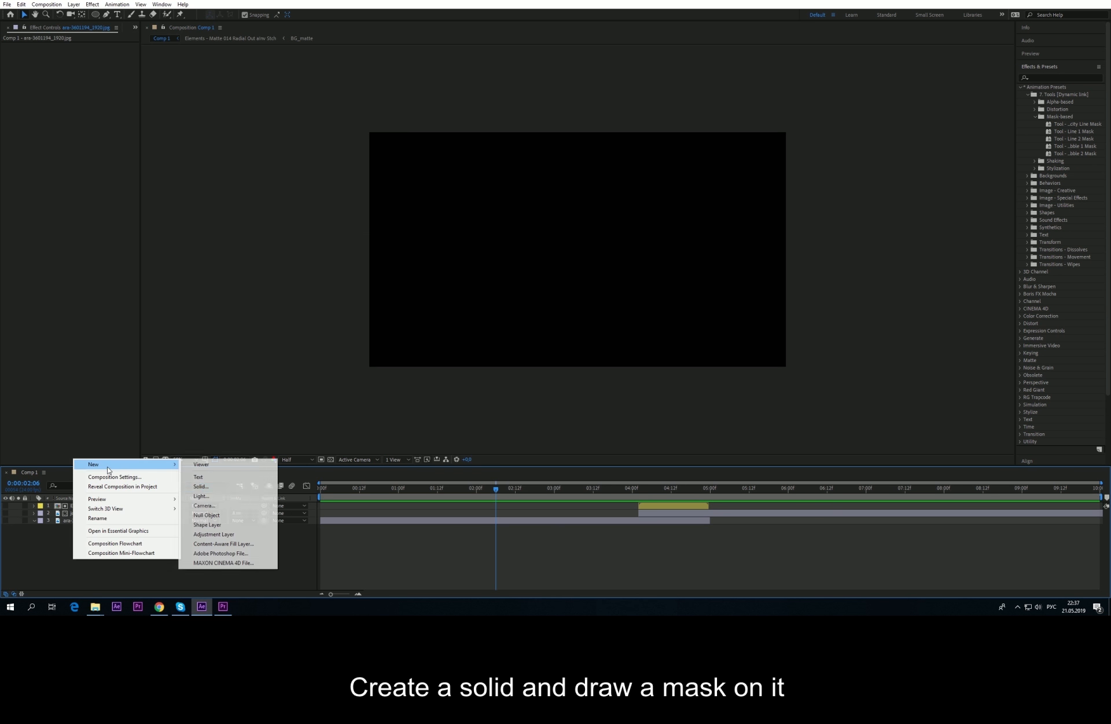
left_click(205, 490)
left_click(588, 375)
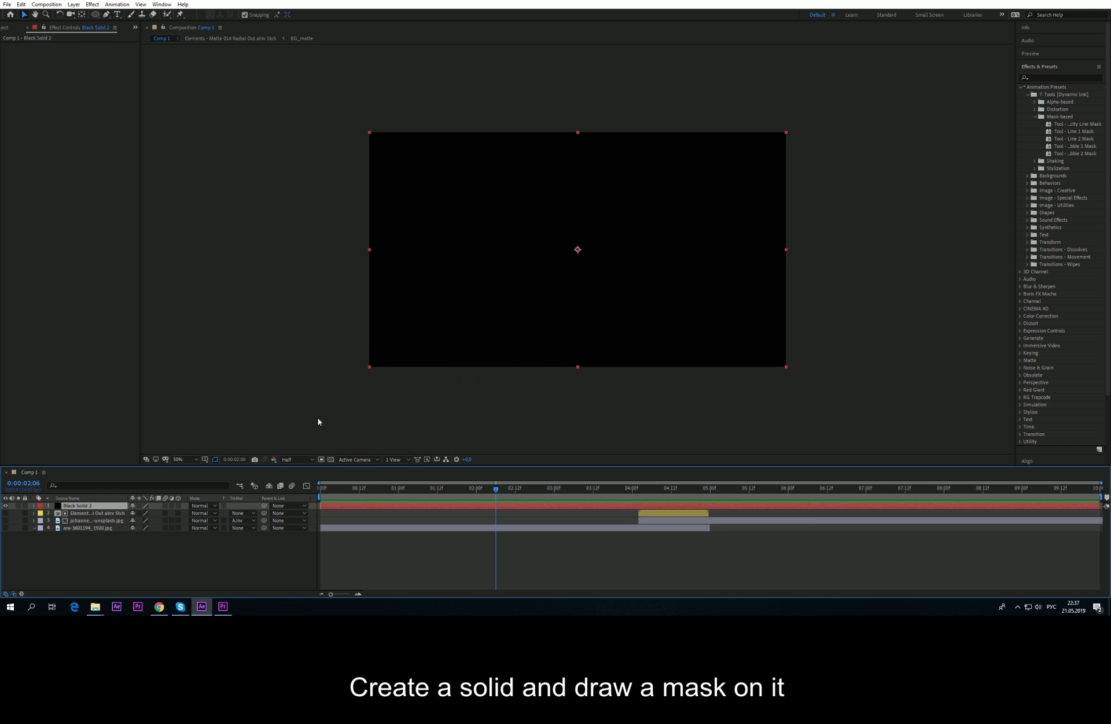
Step: Draw a closed four-point mask across the centre of Black Solid 2 with the Pen tool
left_click(106, 14)
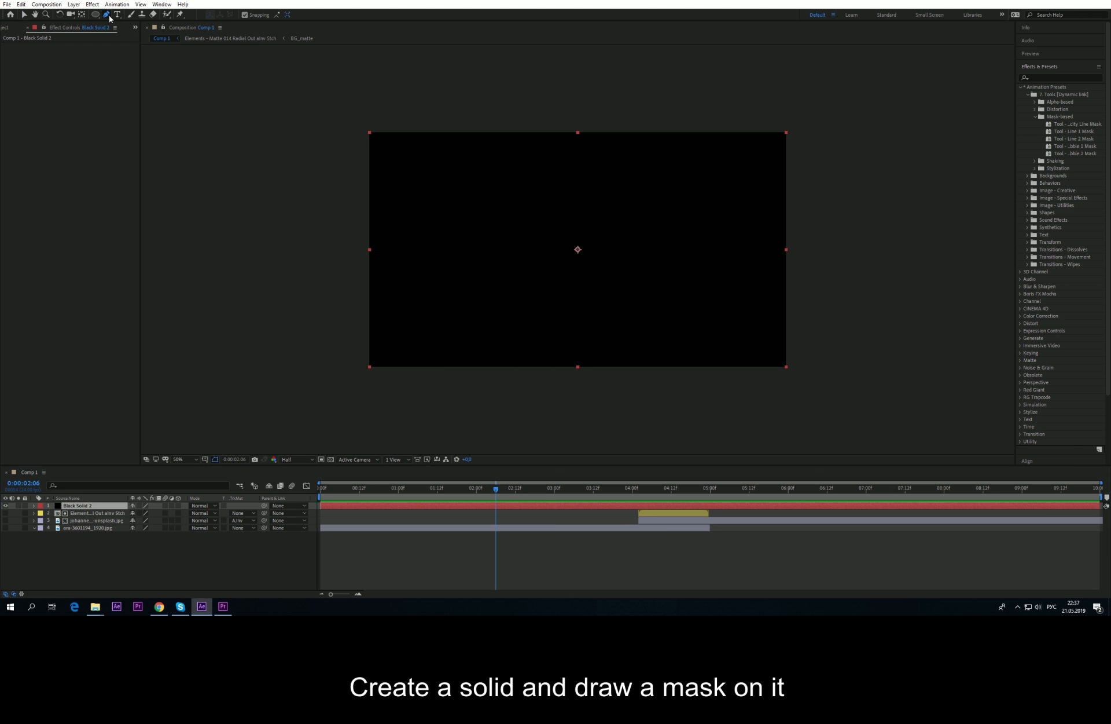
left_click(470, 199)
left_click(464, 313)
left_click(666, 310)
left_click(680, 195)
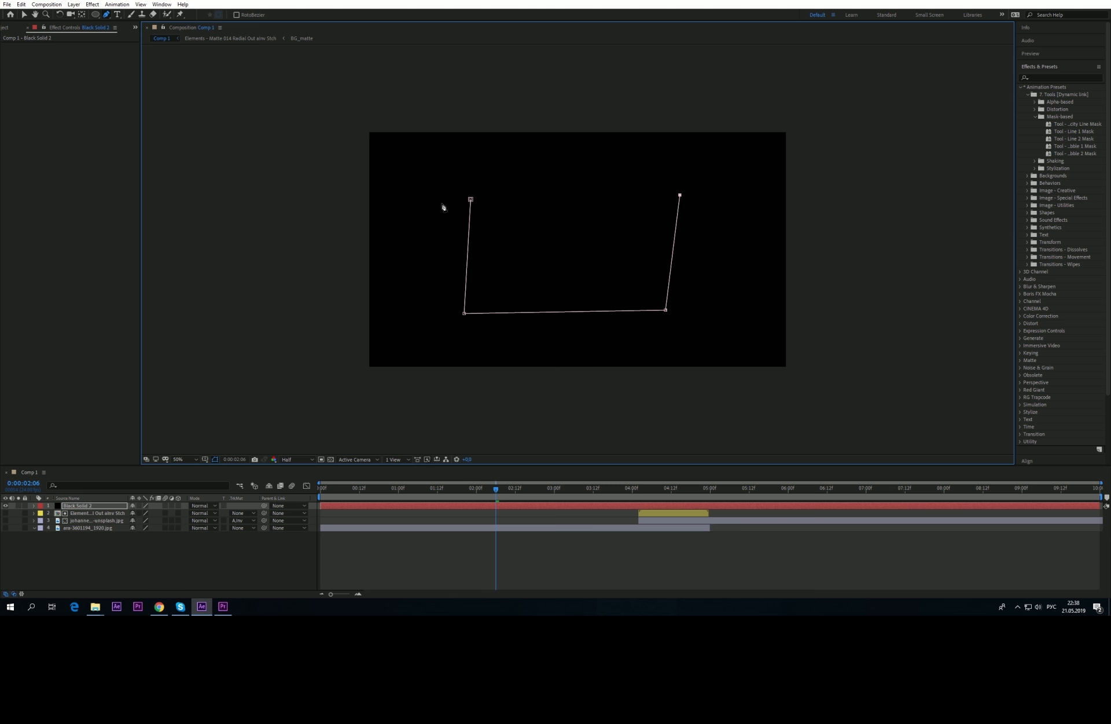
left_click(470, 200)
left_click(249, 542)
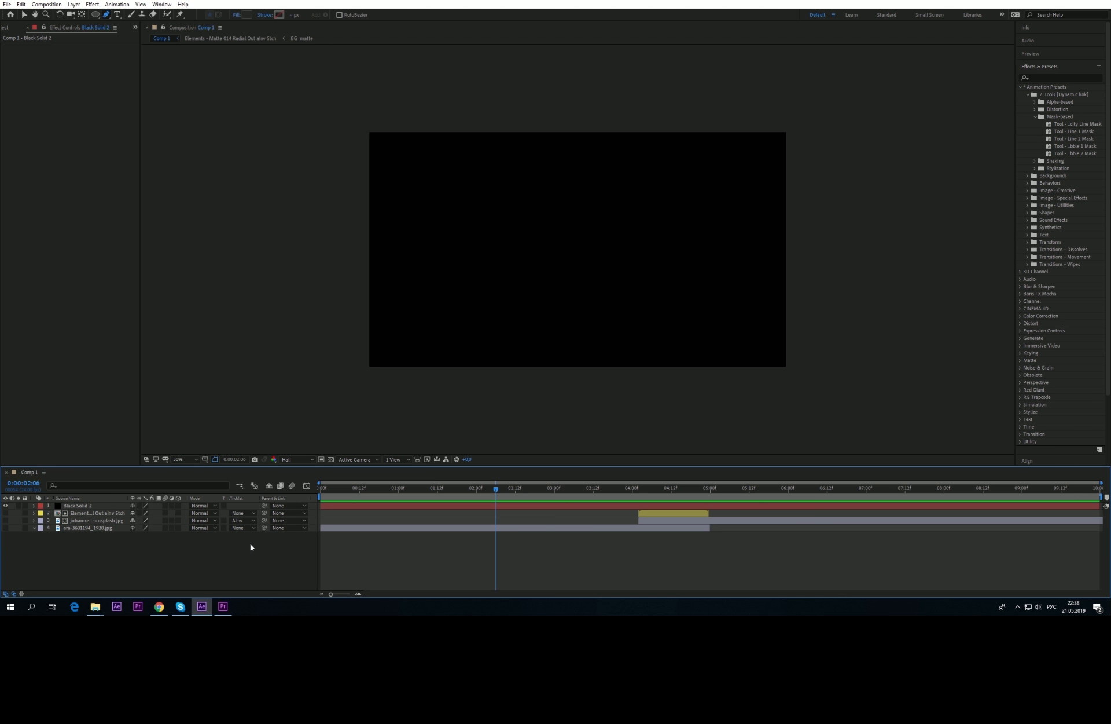
left_click(95, 506)
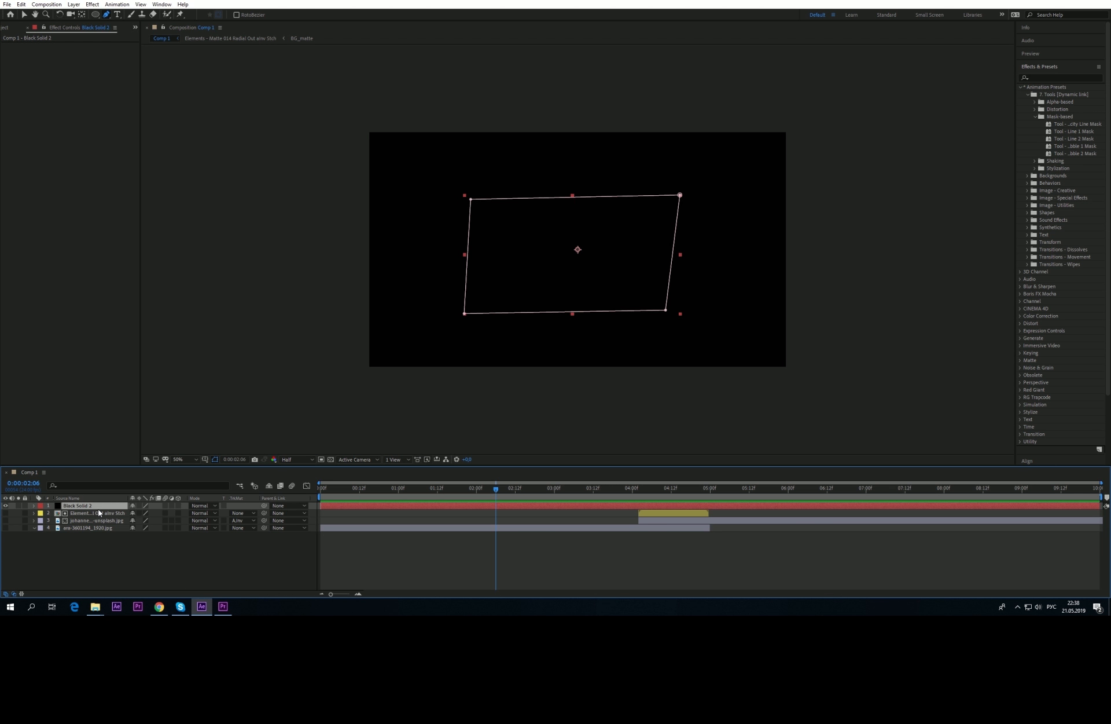
Step: Apply the electric Line Mask preset to Black Solid 2 and preview it in both apps
double_click(1076, 123)
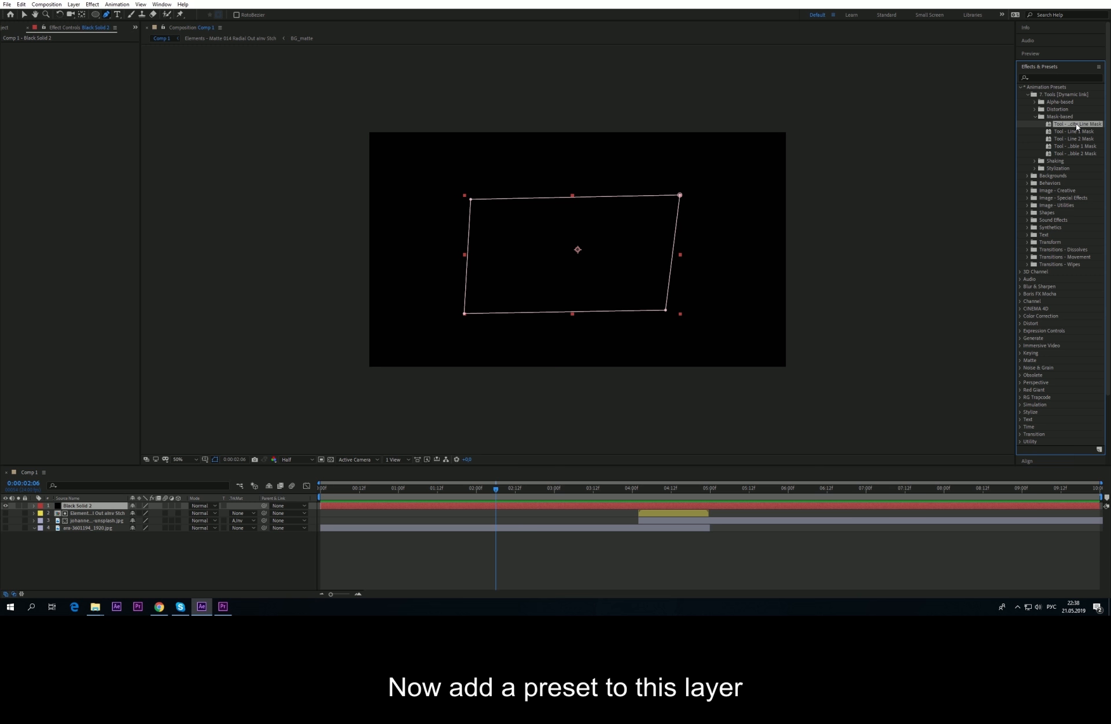
left_click_drag(482, 492, 521, 468)
left_click(224, 606)
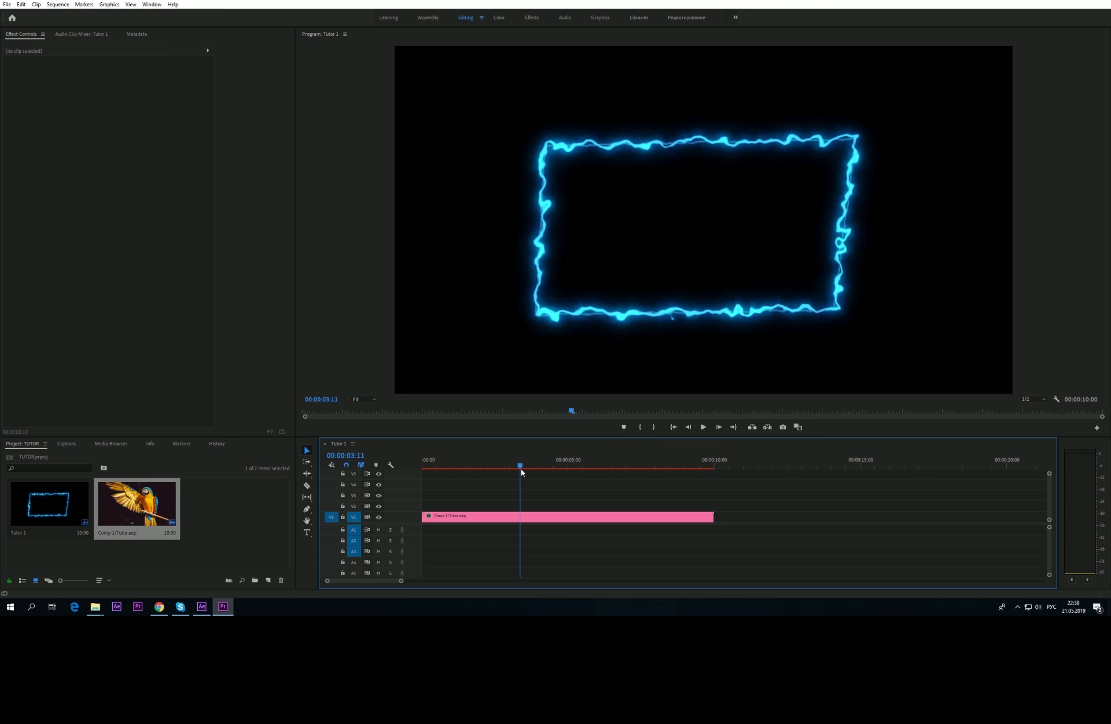
left_click(203, 606)
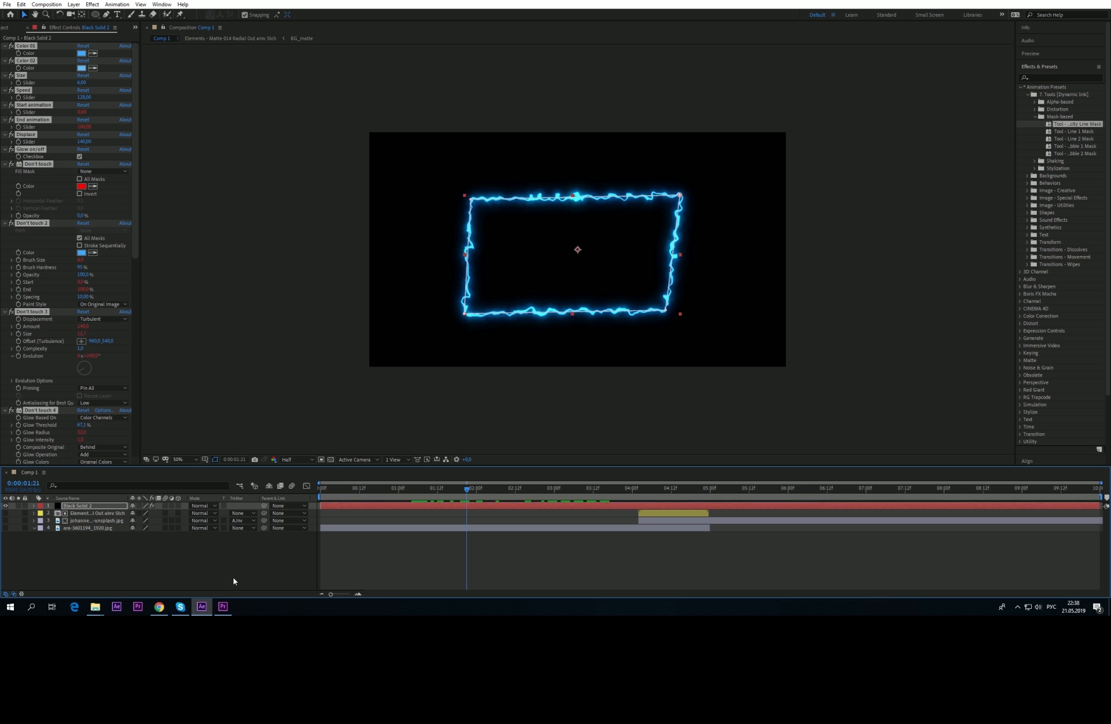
left_click(33, 52)
Step: Replace the solid's effects with the Tool - Line 1 Mask preset and preview it in Premiere Pro
key("ctrl+a")
key("Delete")
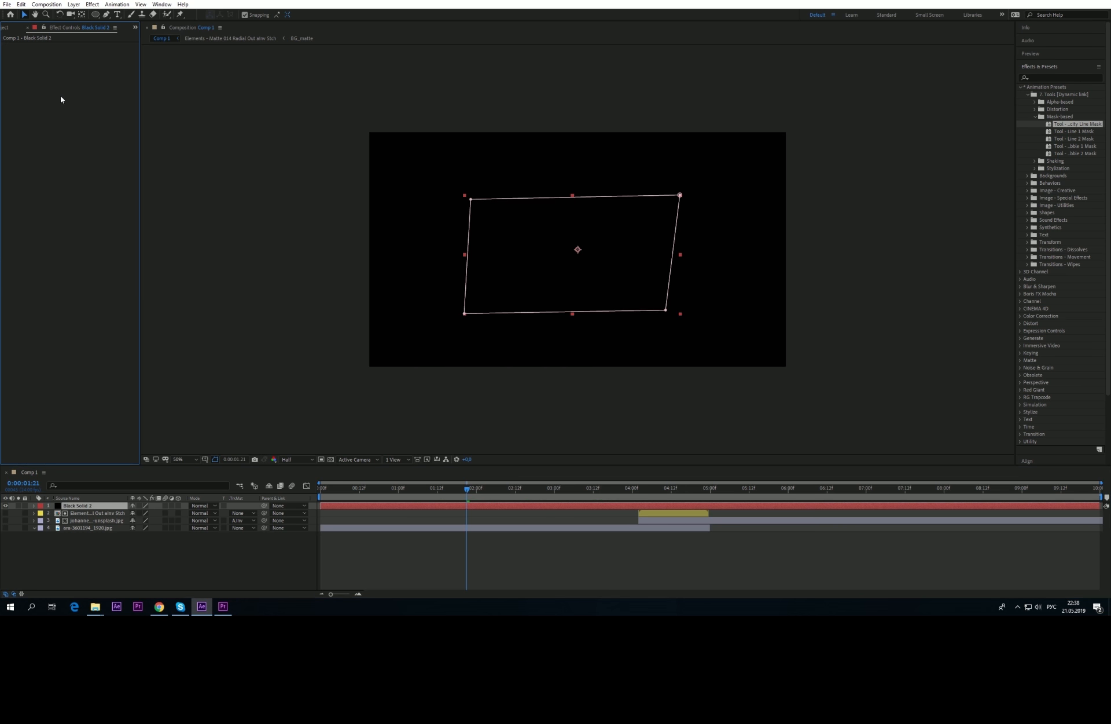
double_click(1072, 131)
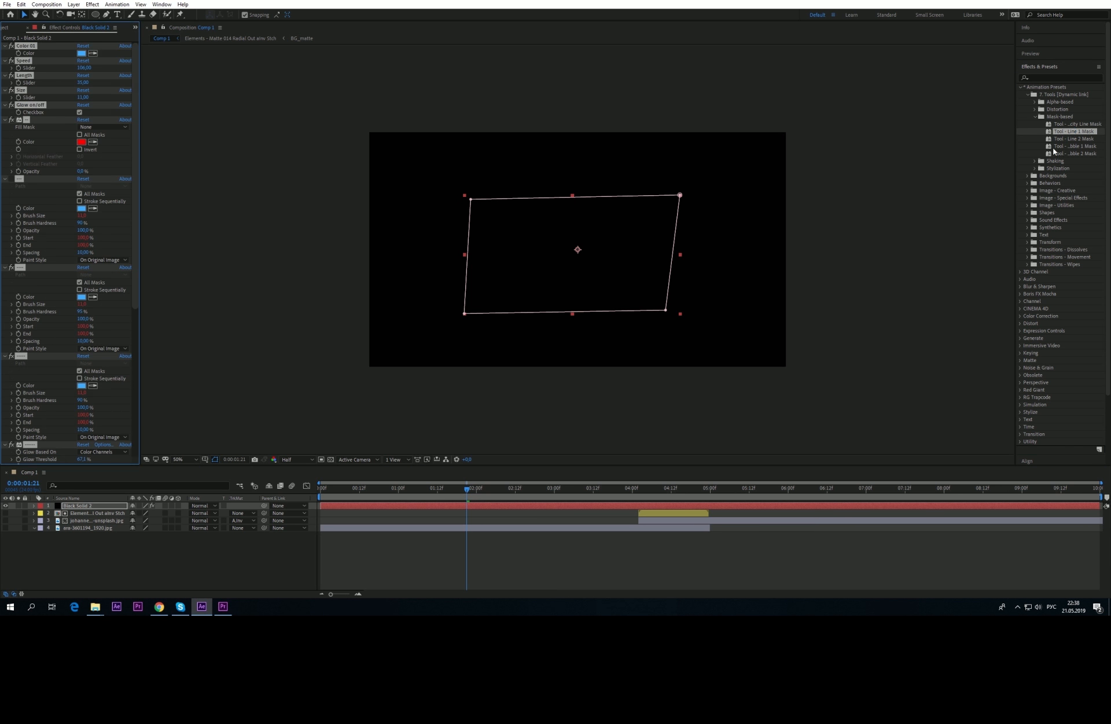
left_click_drag(404, 490, 320, 490)
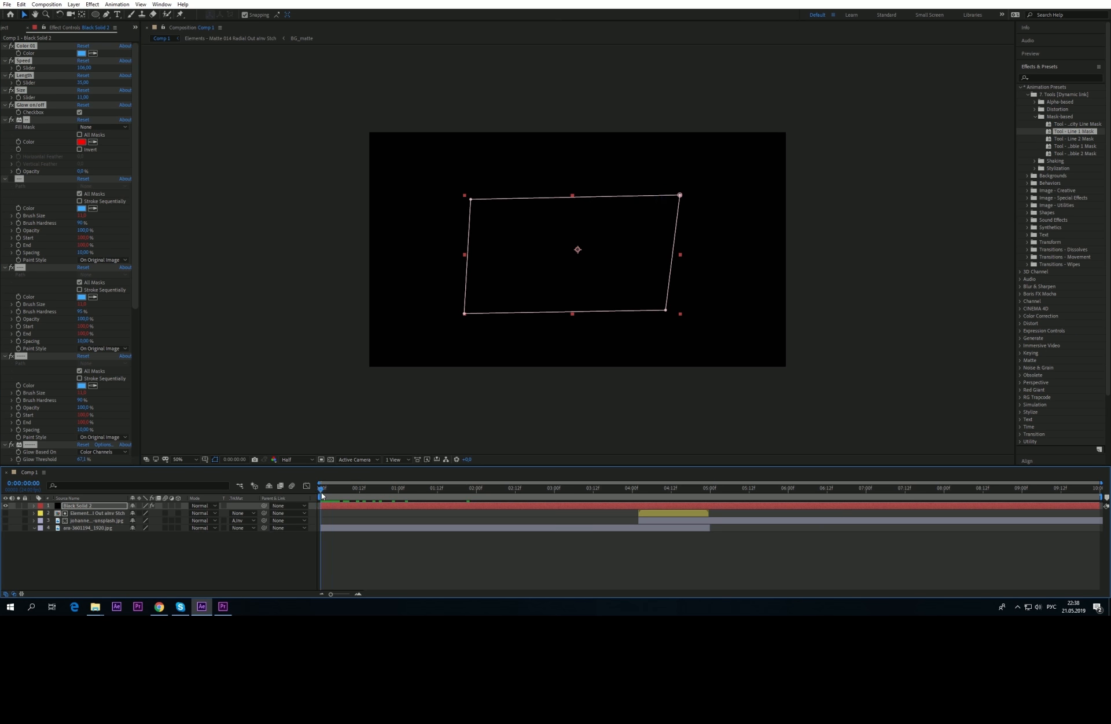
key("space")
left_click(218, 610)
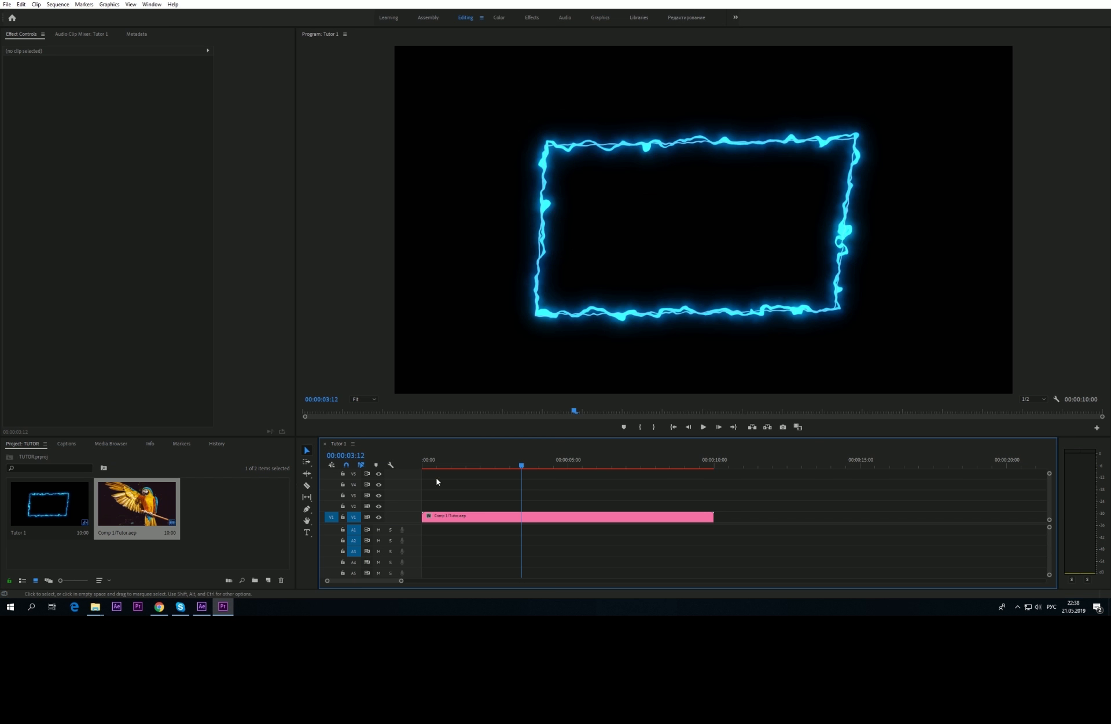
left_click_drag(424, 467, 455, 468)
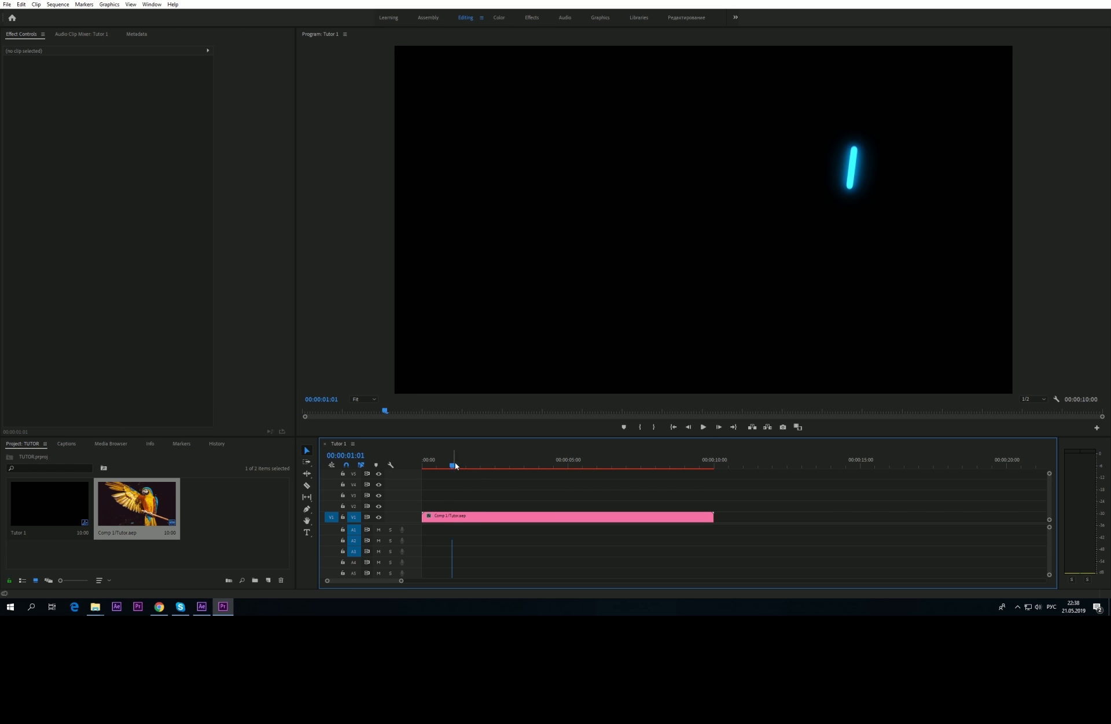
left_click(202, 606)
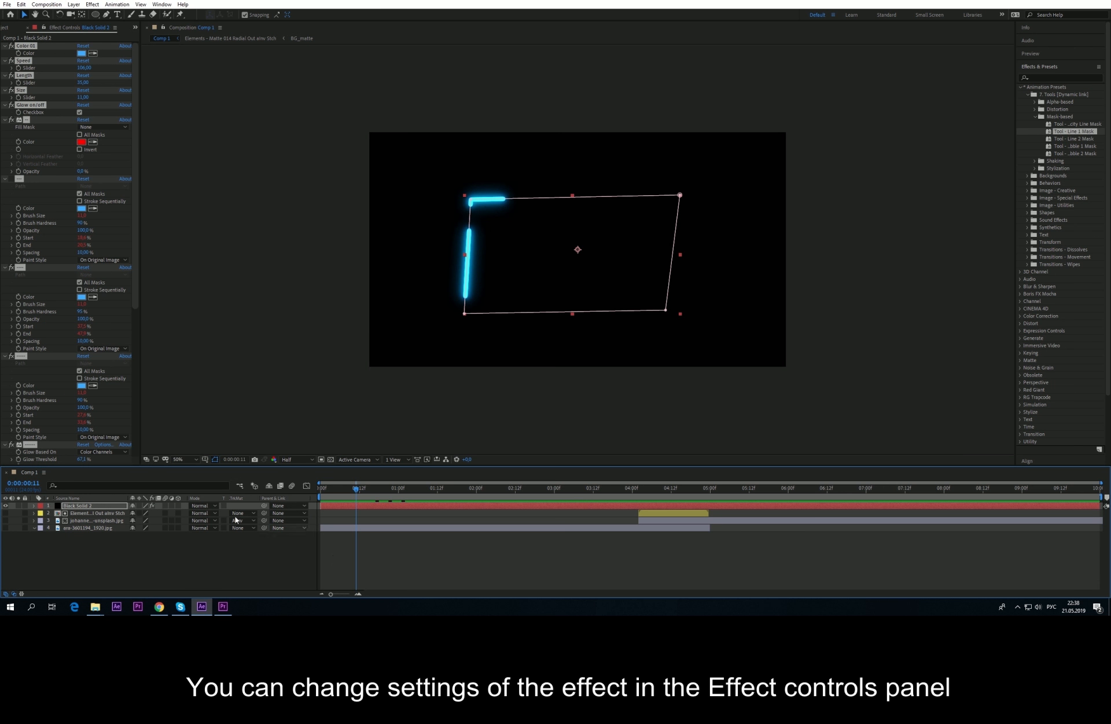
Step: Try the Tool - Line 2 Mask preset, then delete all its effects from the solid
left_click(30, 49)
key("Delete")
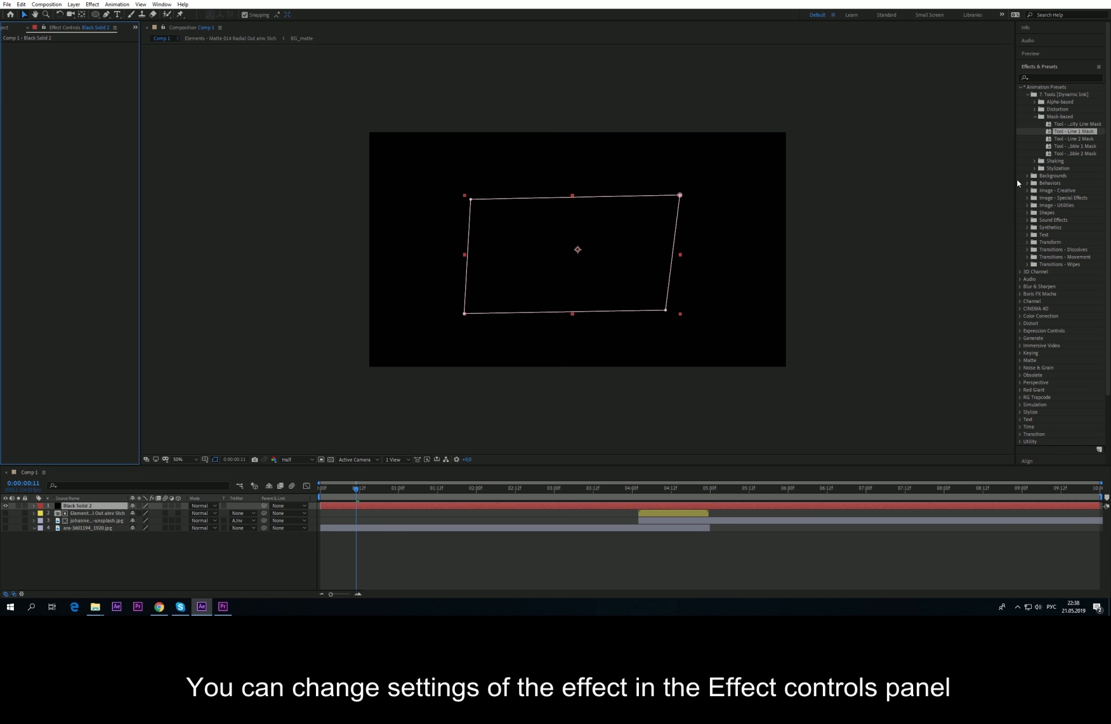
double_click(1059, 138)
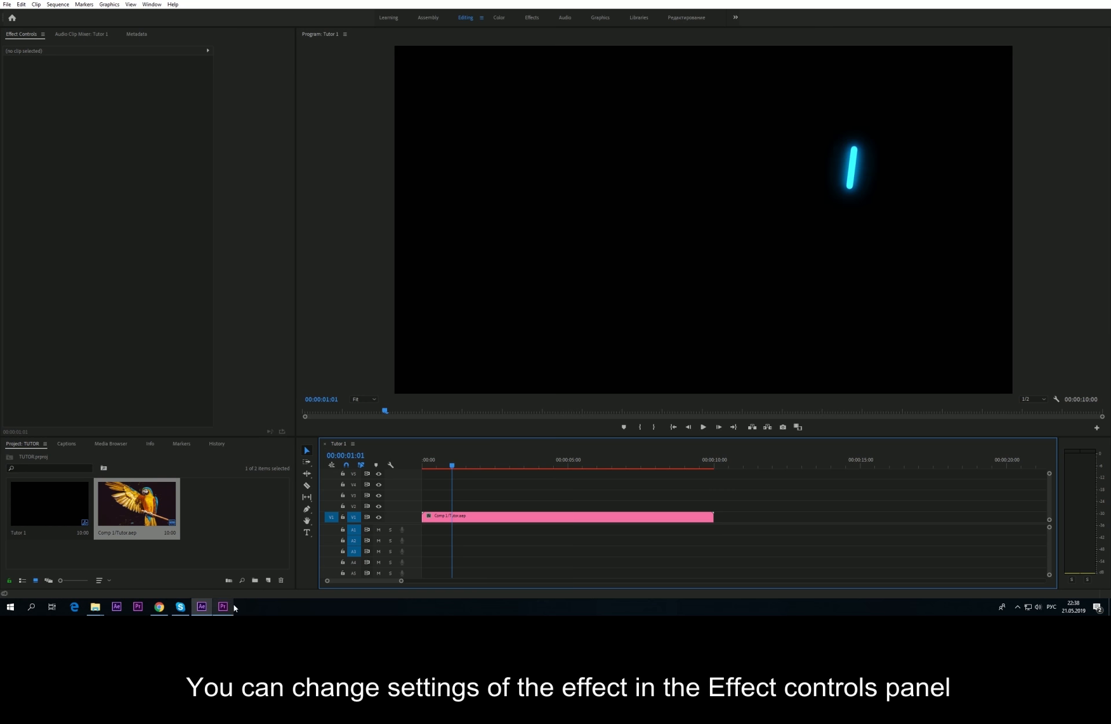
left_click(202, 606)
left_click(194, 557)
left_click(24, 47)
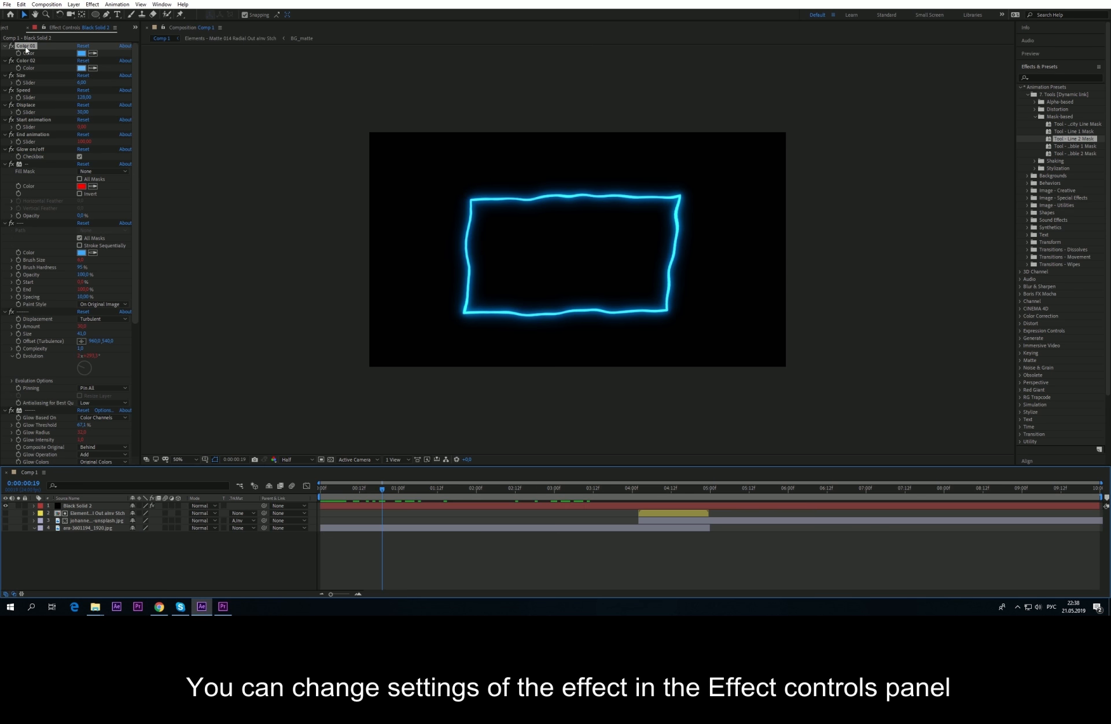
scroll(33, 373, "down", 9)
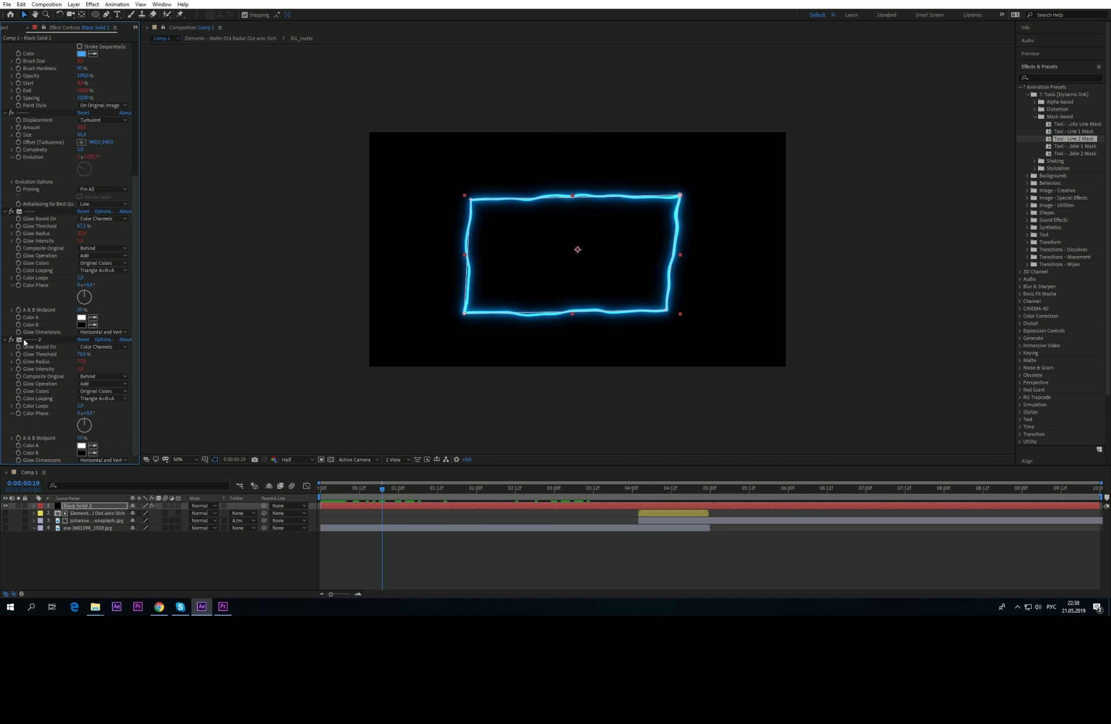
left_click(26, 340, "shift")
key("Delete")
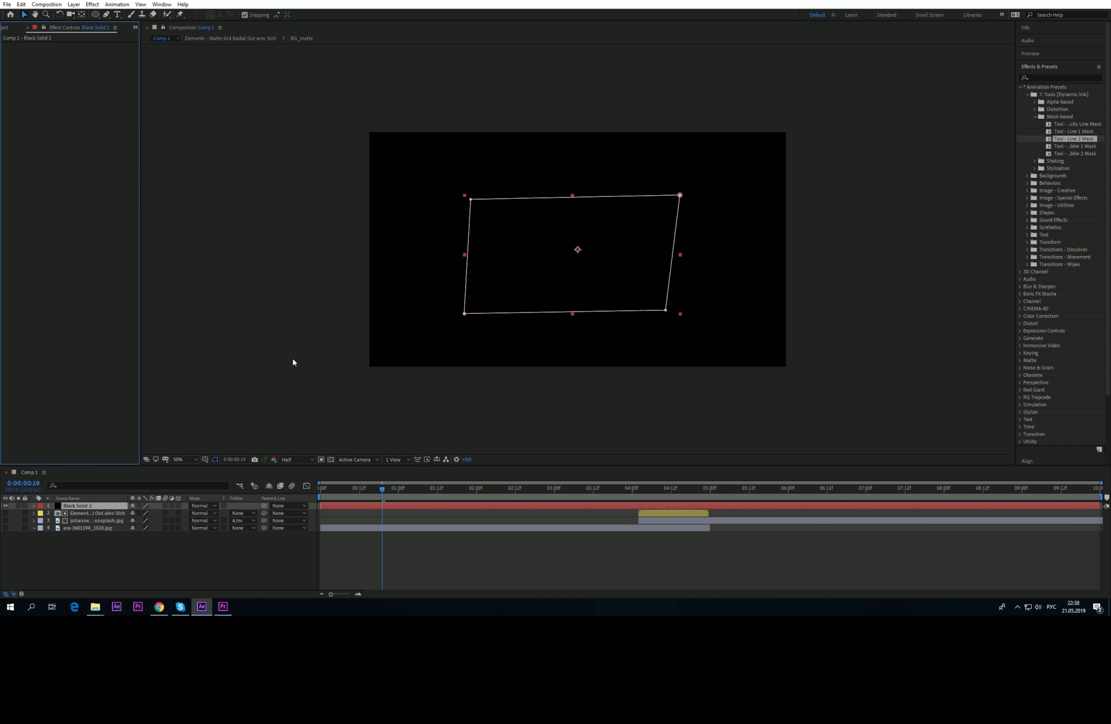
Step: Apply the Scribble 1 Mask preset and play the white hatching in Premiere Pro
double_click(1075, 146)
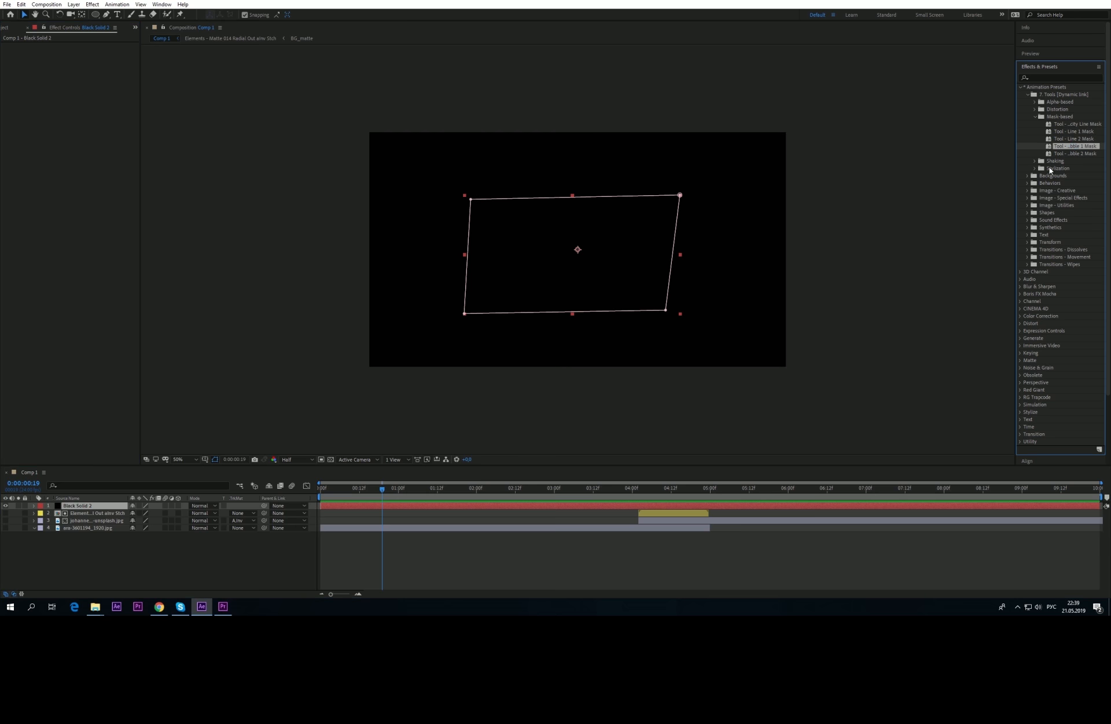
left_click_drag(363, 490, 343, 489)
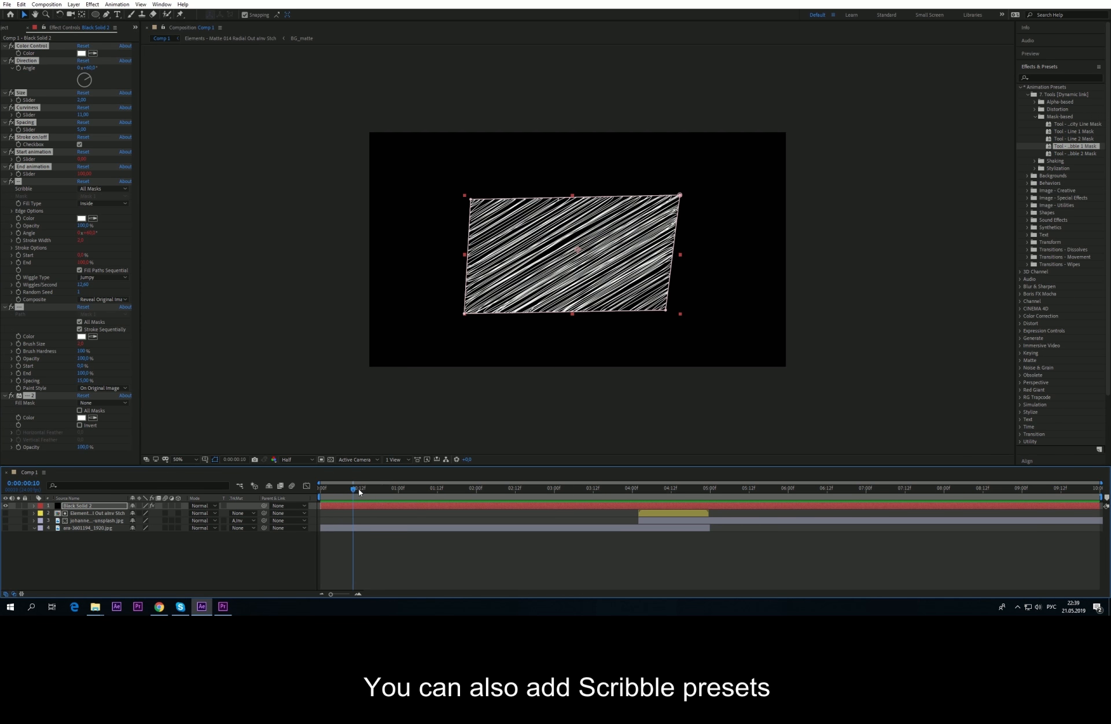
left_click(223, 606)
mouse_move(471, 457)
left_mouse_down()
mouse_move(442, 466)
mouse_move(513, 467)
left_mouse_up()
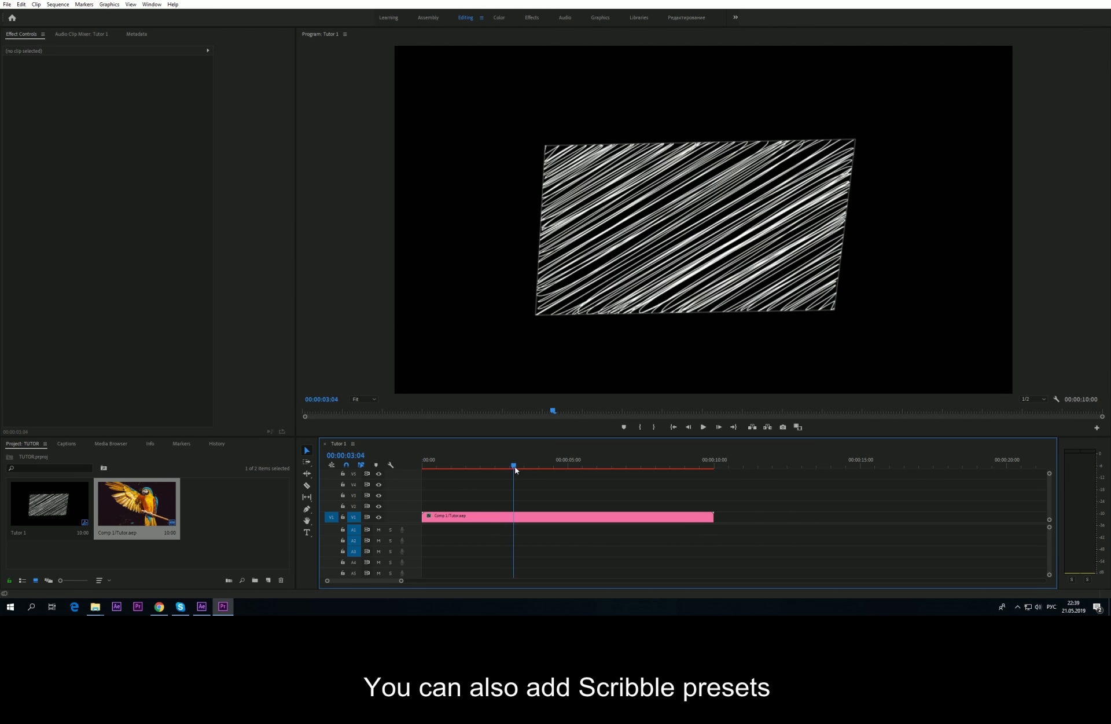
key("space")
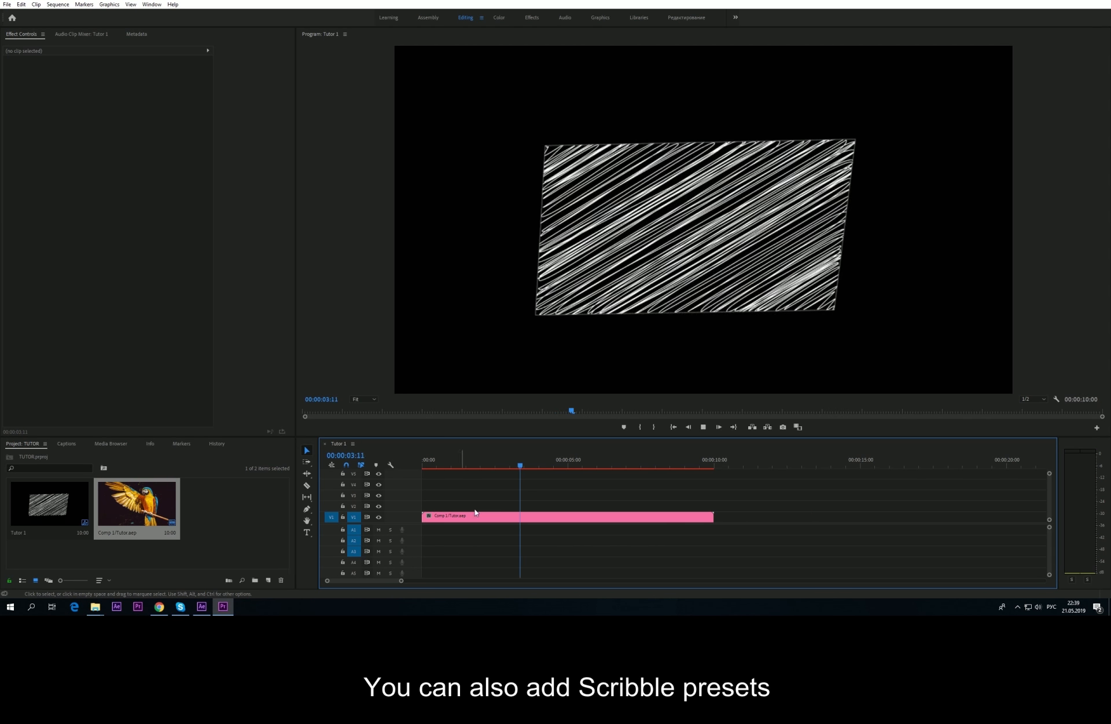
left_click(203, 606)
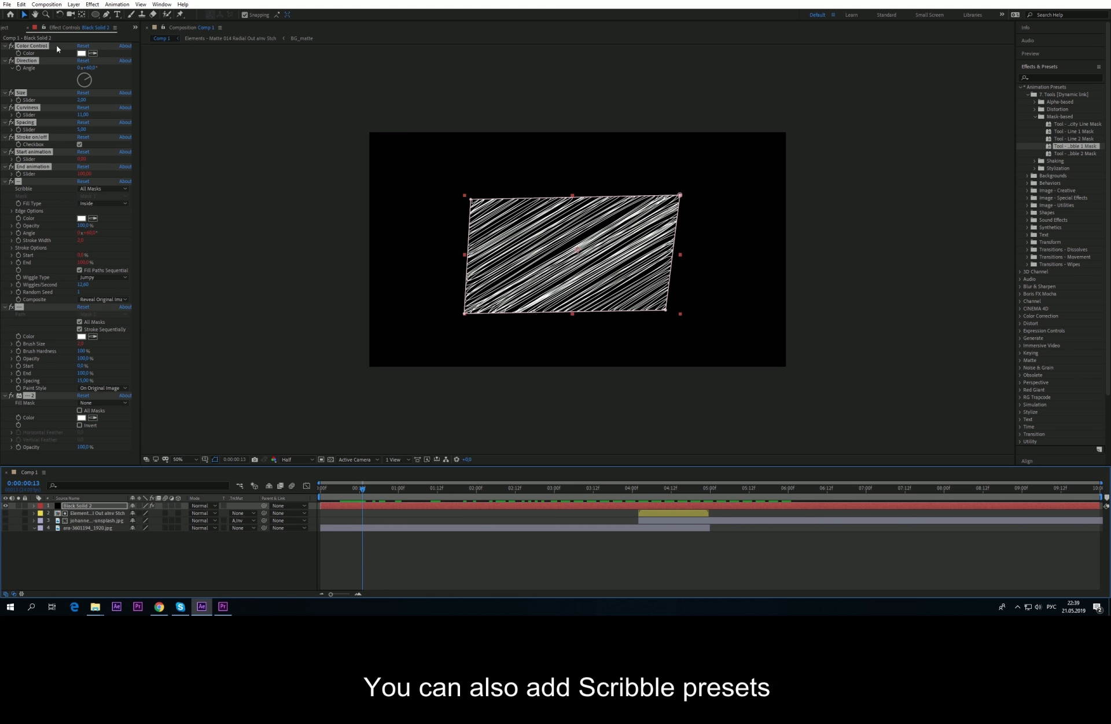
Step: Remove the scribble effects, show the Shaking presets, unhide the parrot and hide the black solid
key("Delete")
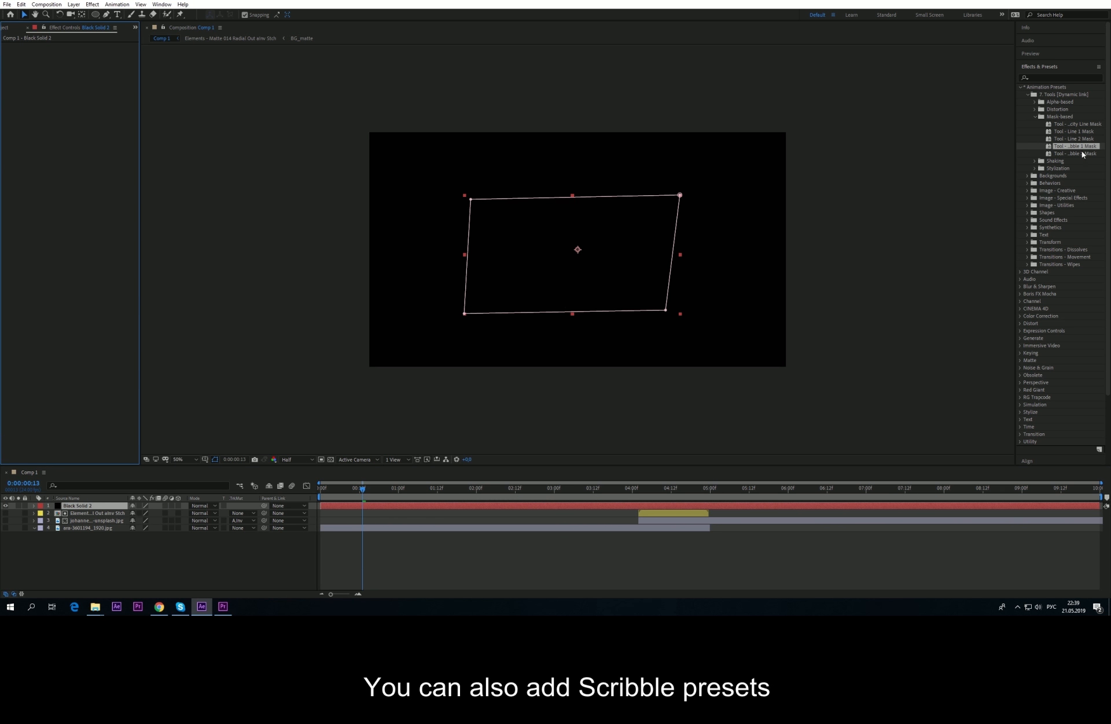
left_click(1035, 117)
left_click(1034, 123)
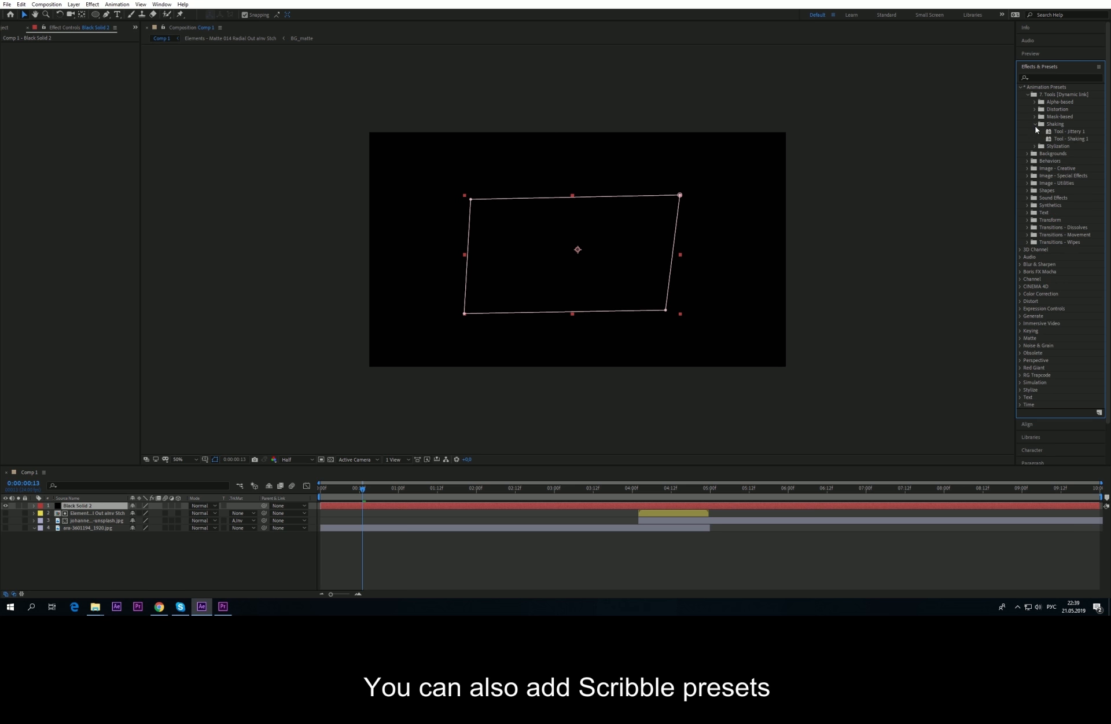
left_click(94, 506)
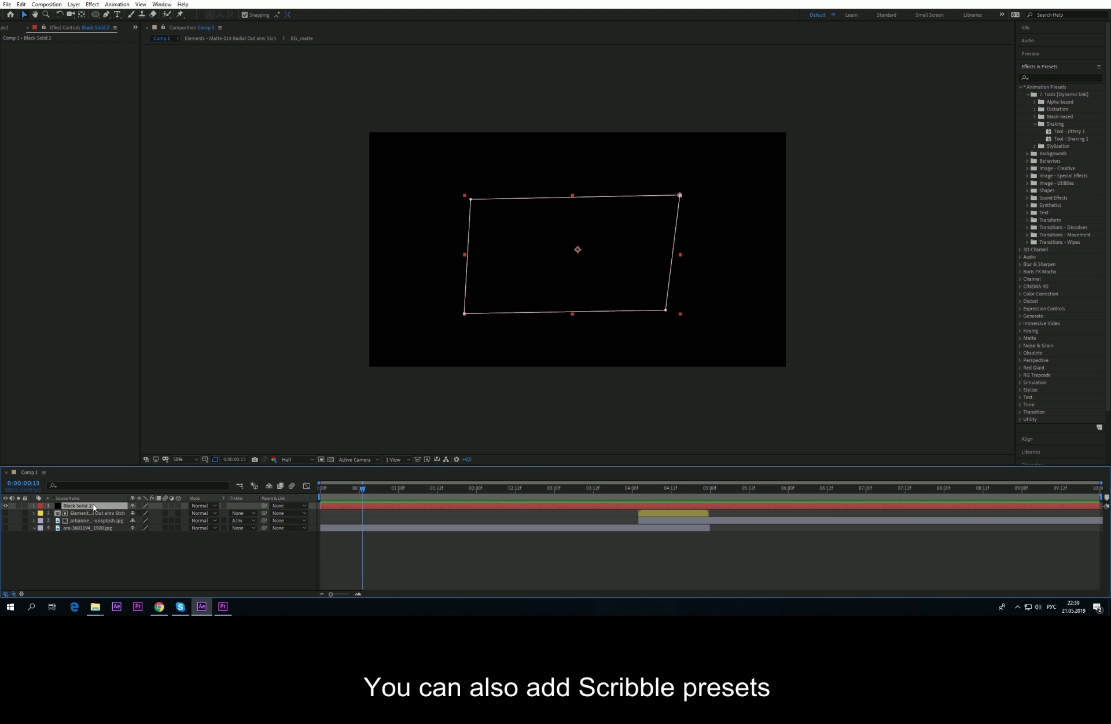
left_click(5, 527)
left_click(5, 506)
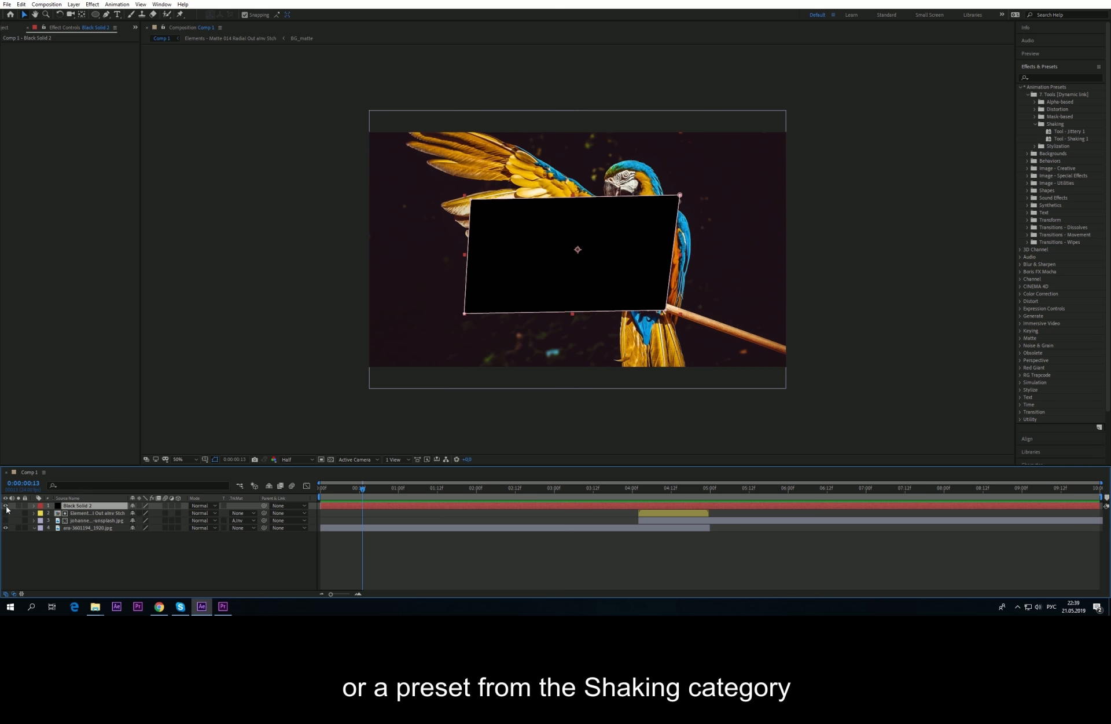
Step: Apply Tool - Jittery 1 to the parrot layer and preview the shaking animation
left_click(75, 528)
double_click(1068, 133)
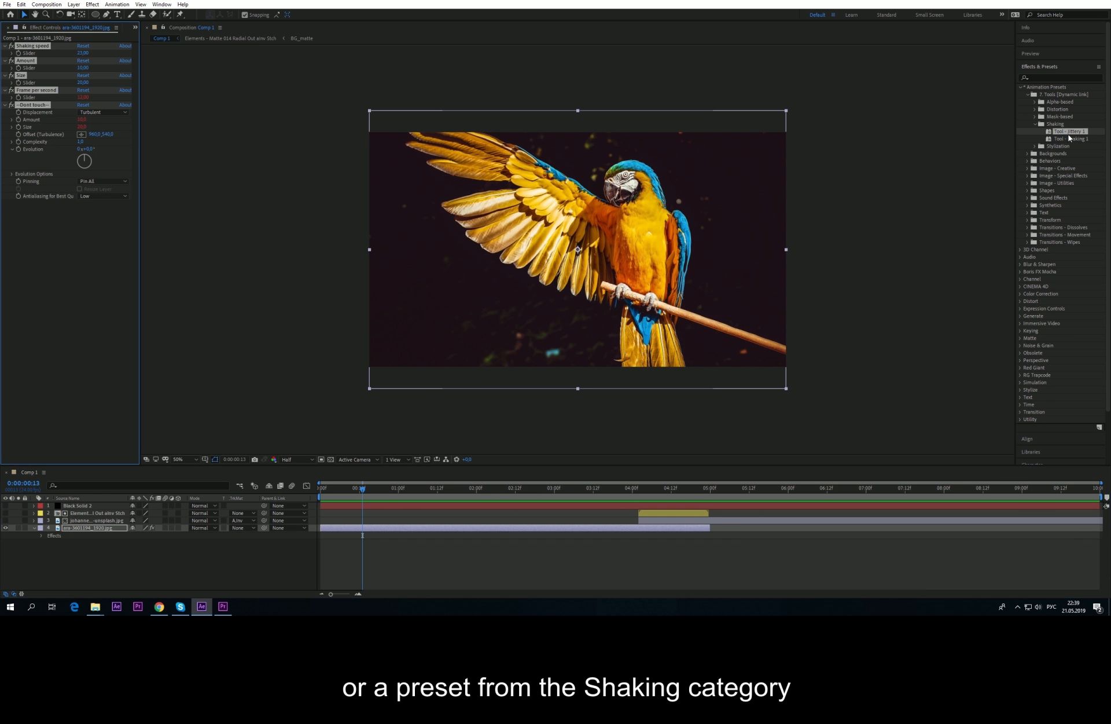
mouse_move(352, 495)
left_mouse_down()
mouse_move(331, 490)
mouse_move(367, 491)
mouse_move(353, 492)
left_mouse_up()
key("space")
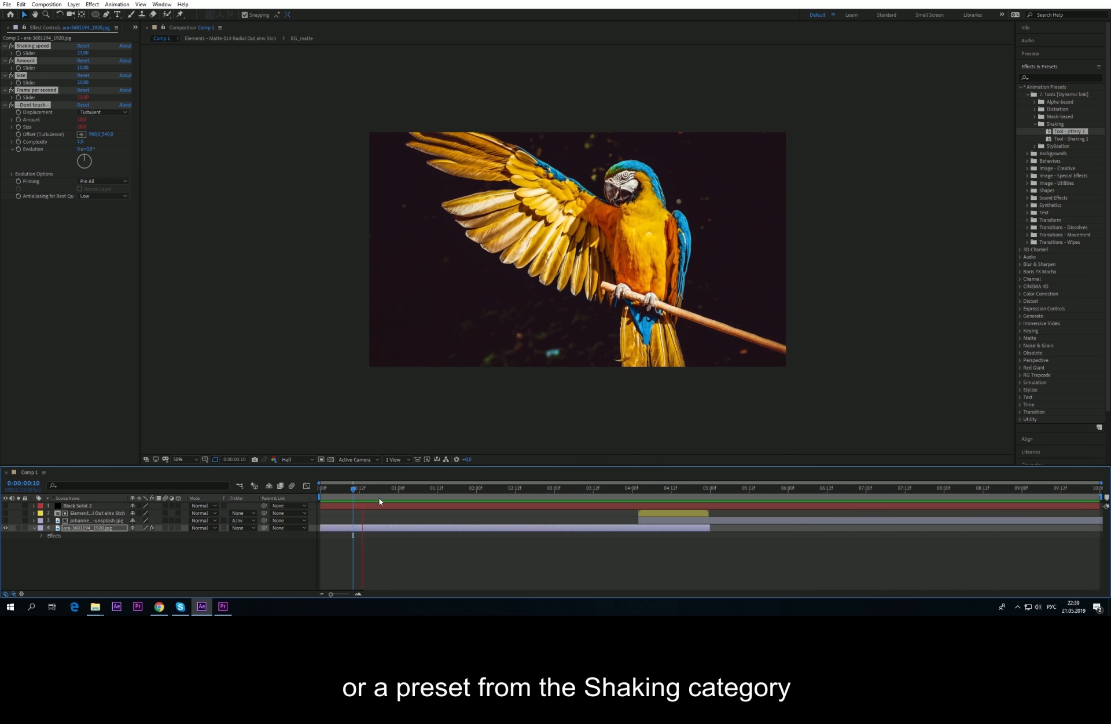
left_click(222, 606)
Step: Play the shaking parrot clip from near the start in Premiere Pro, then return to After Effects
left_click(477, 467)
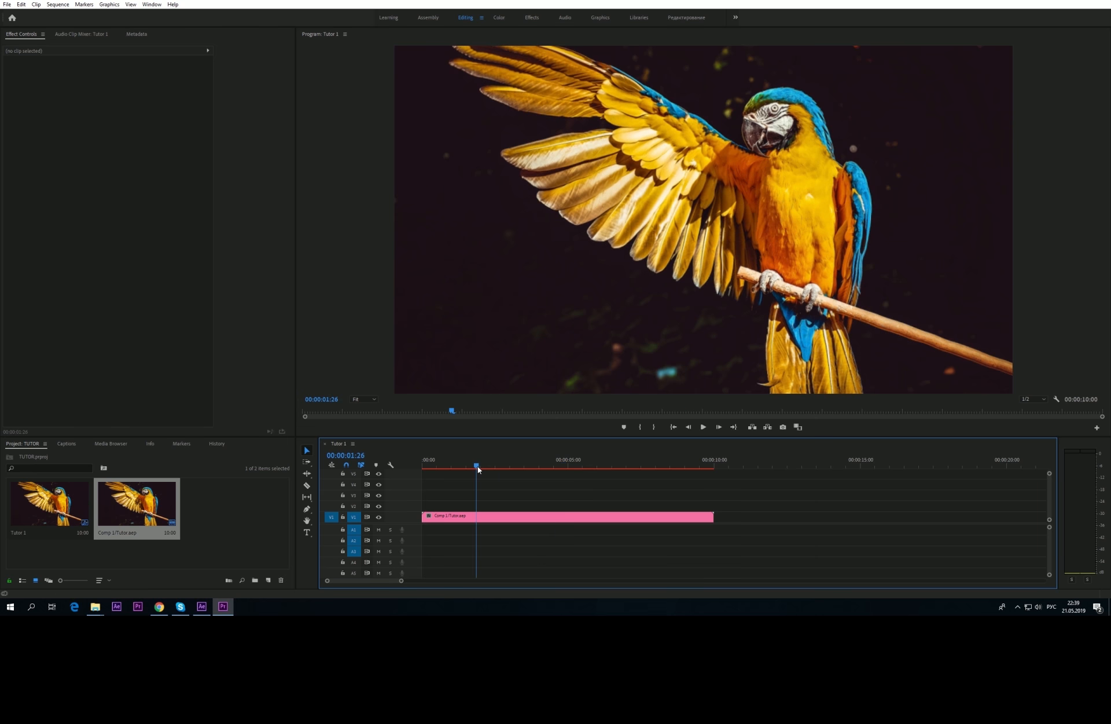
key("space")
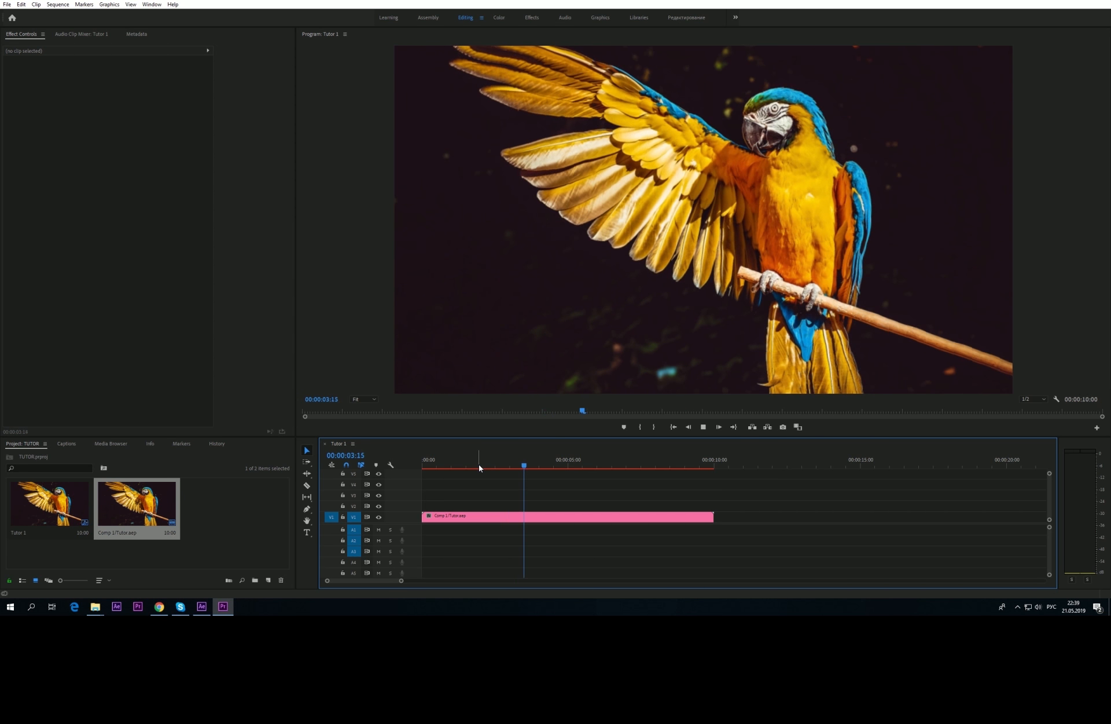
key("space")
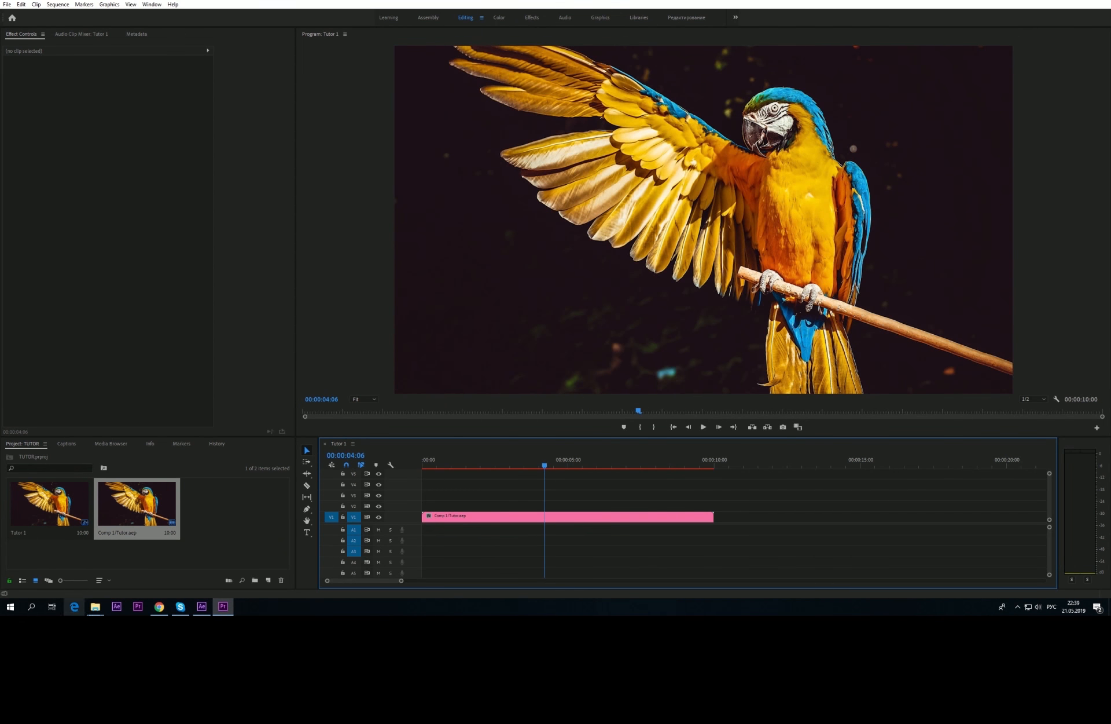
left_click(201, 609)
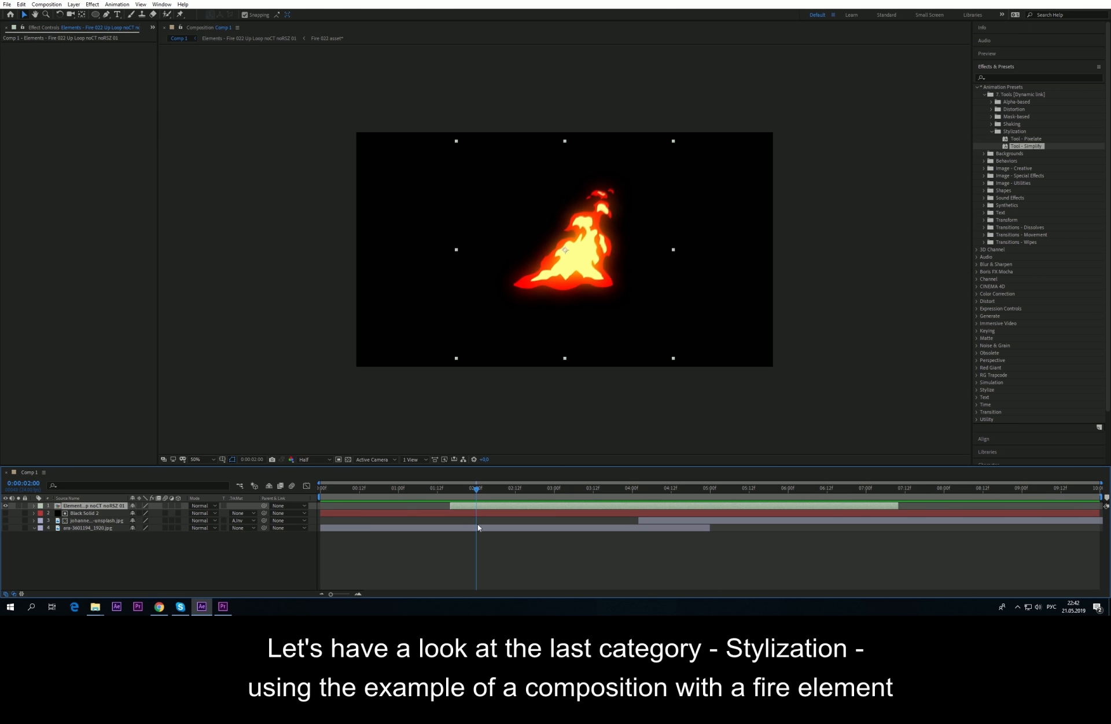
double_click(1034, 147)
left_click(454, 491)
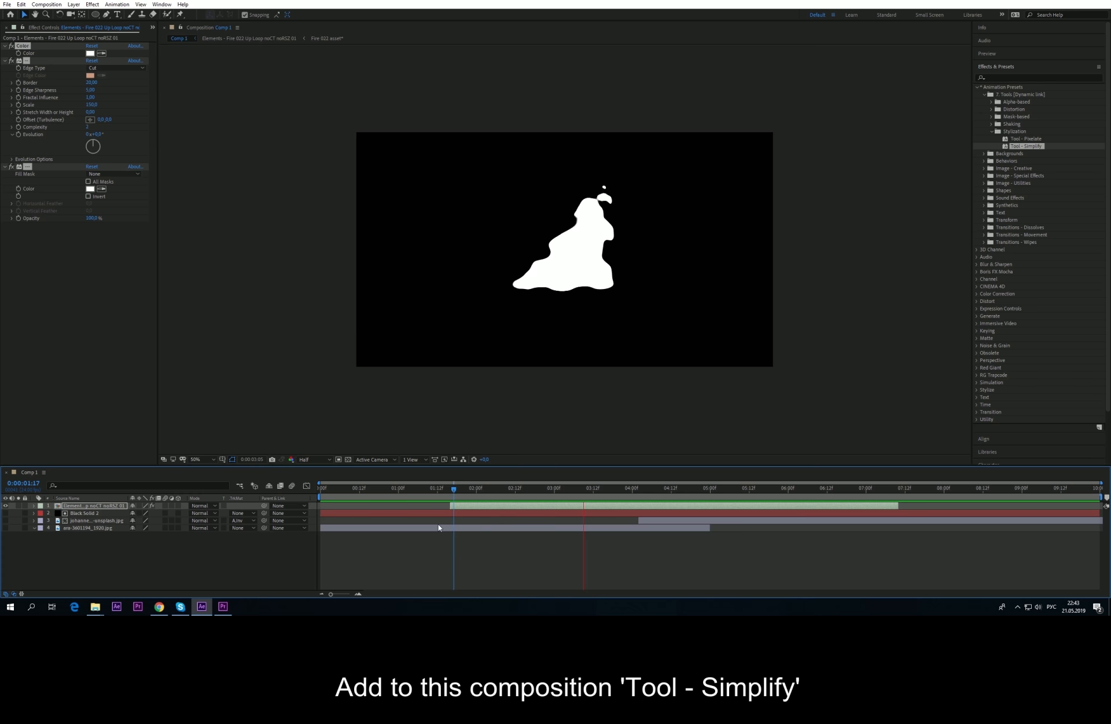
key("space")
left_click(223, 608)
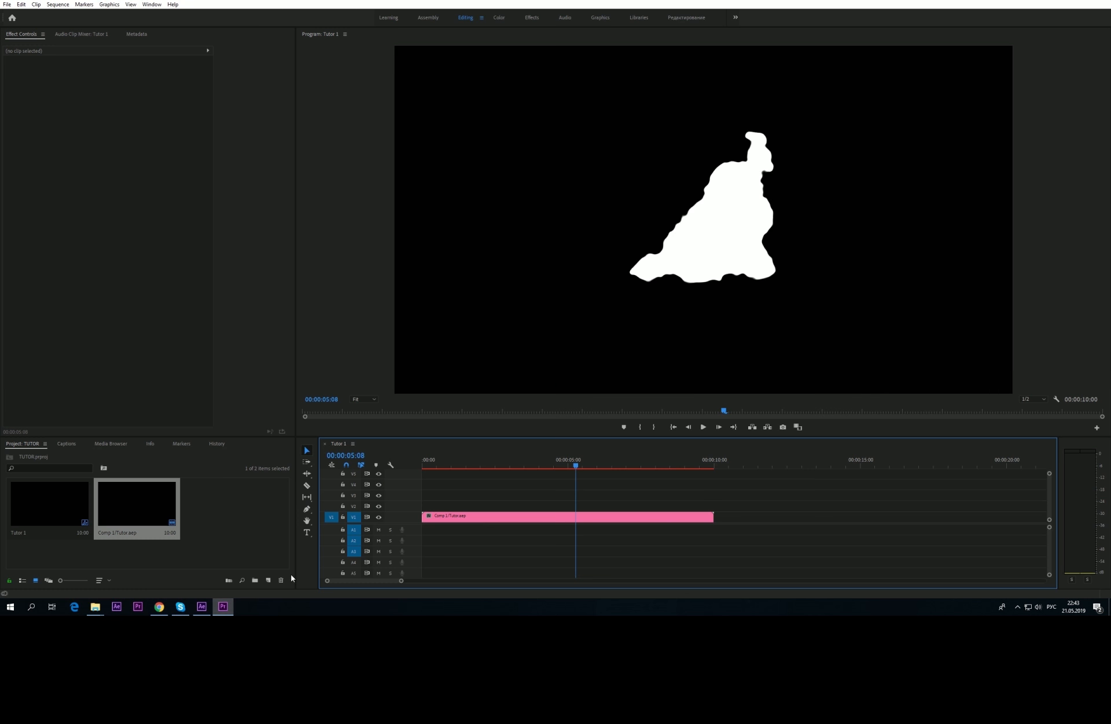
left_click(516, 465)
key("space")
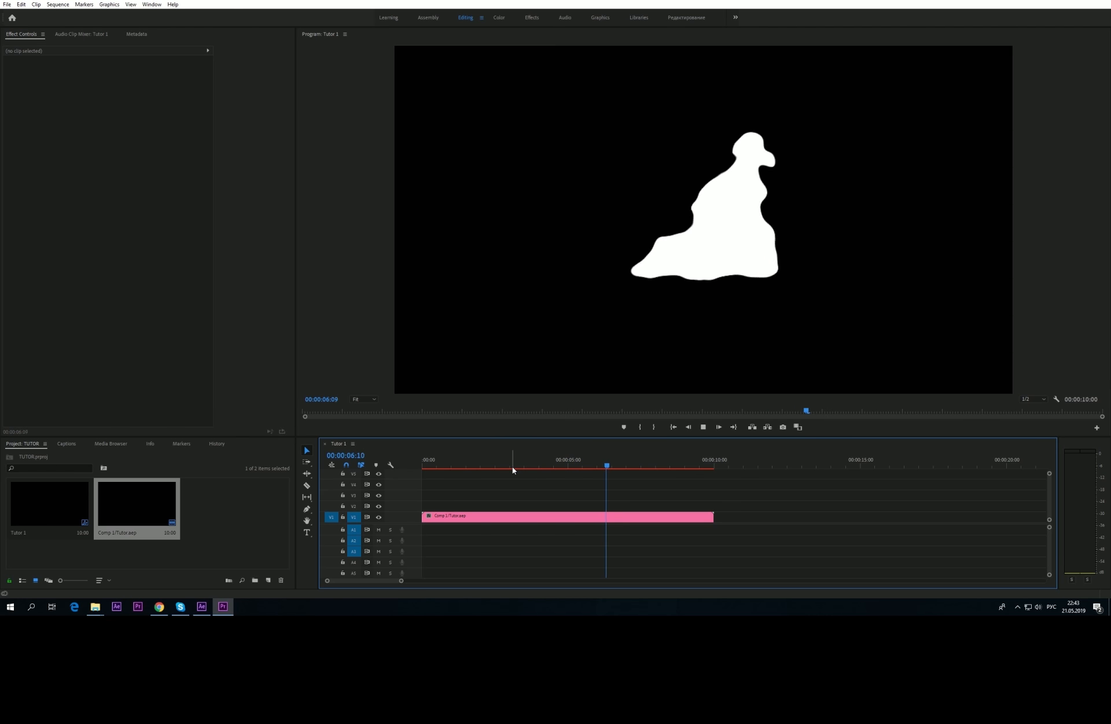
key("space")
Step: Delete all three effects applied to the fire layer in After Effects
left_click(198, 609)
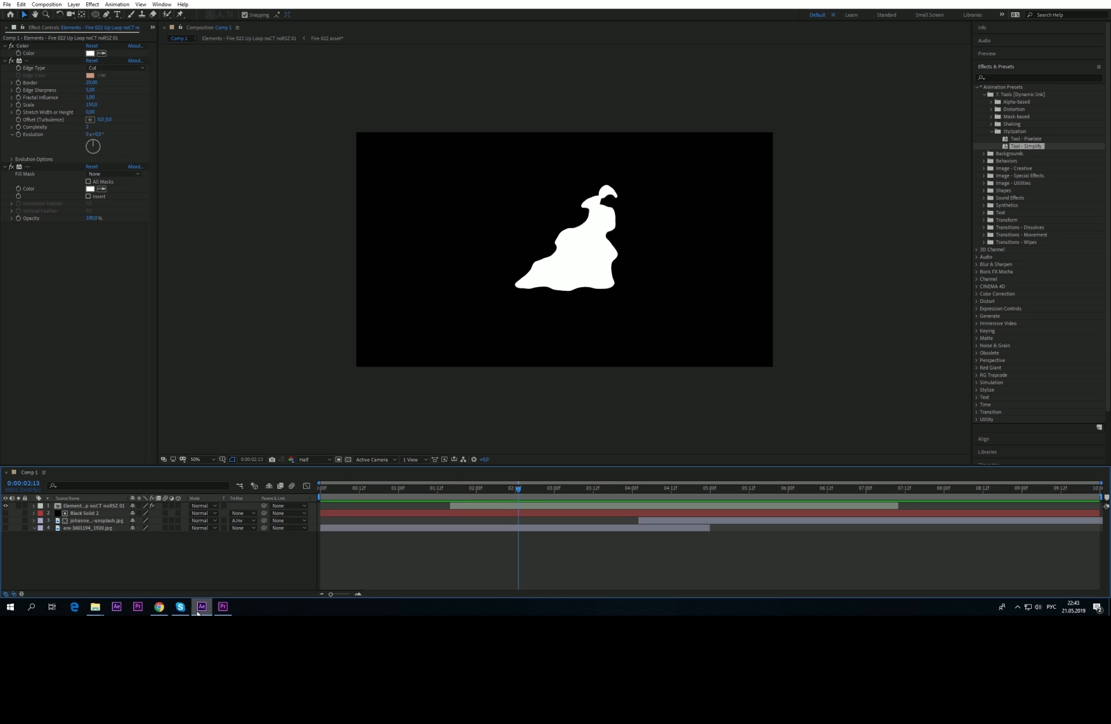
left_click(49, 168)
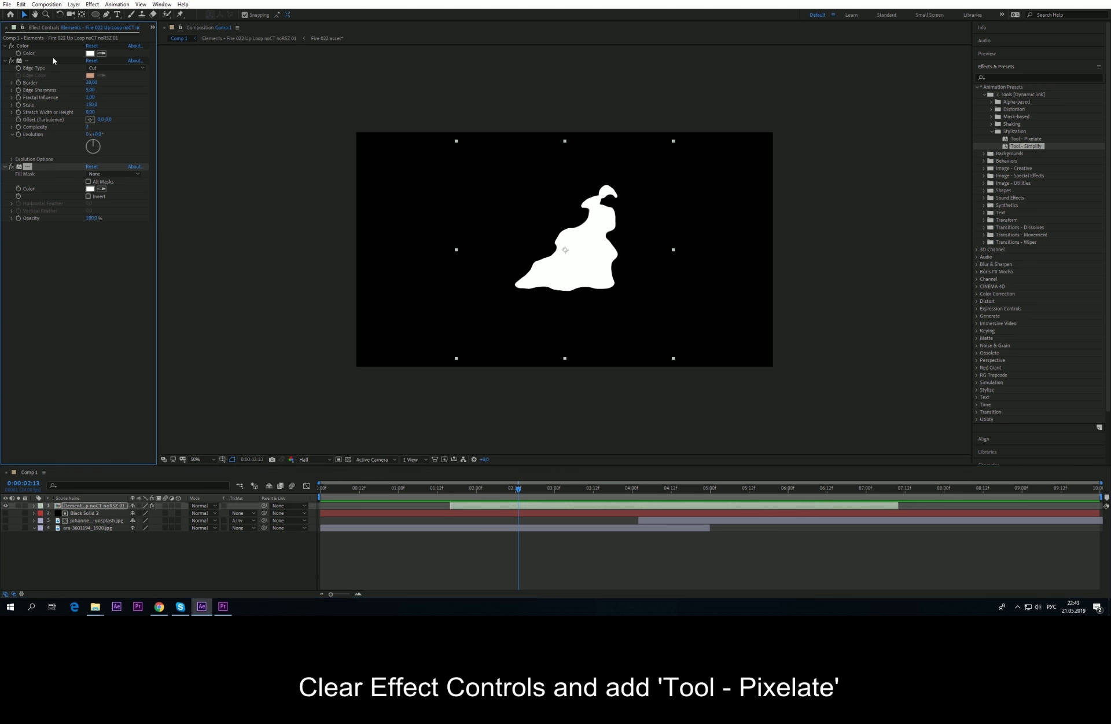
left_click(42, 47, "shift")
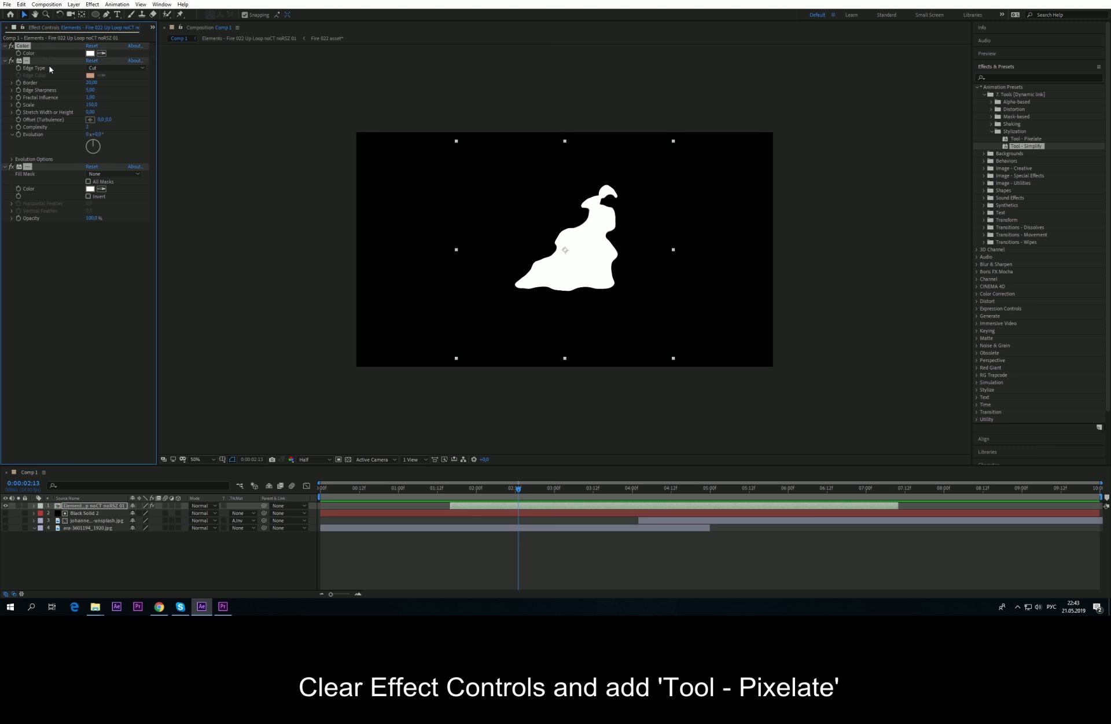
key("Delete")
Step: Apply the Tool - Pixelate preset to the fire layer and preview the blocky flames
double_click(1032, 139)
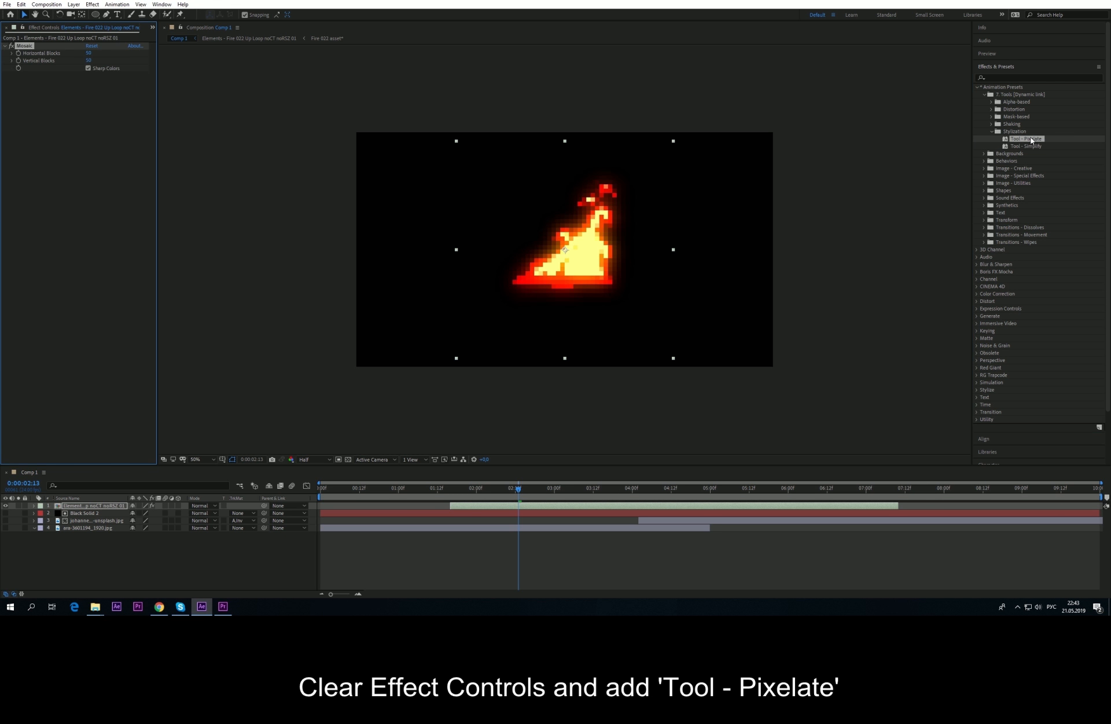
left_click_drag(491, 491, 456, 491)
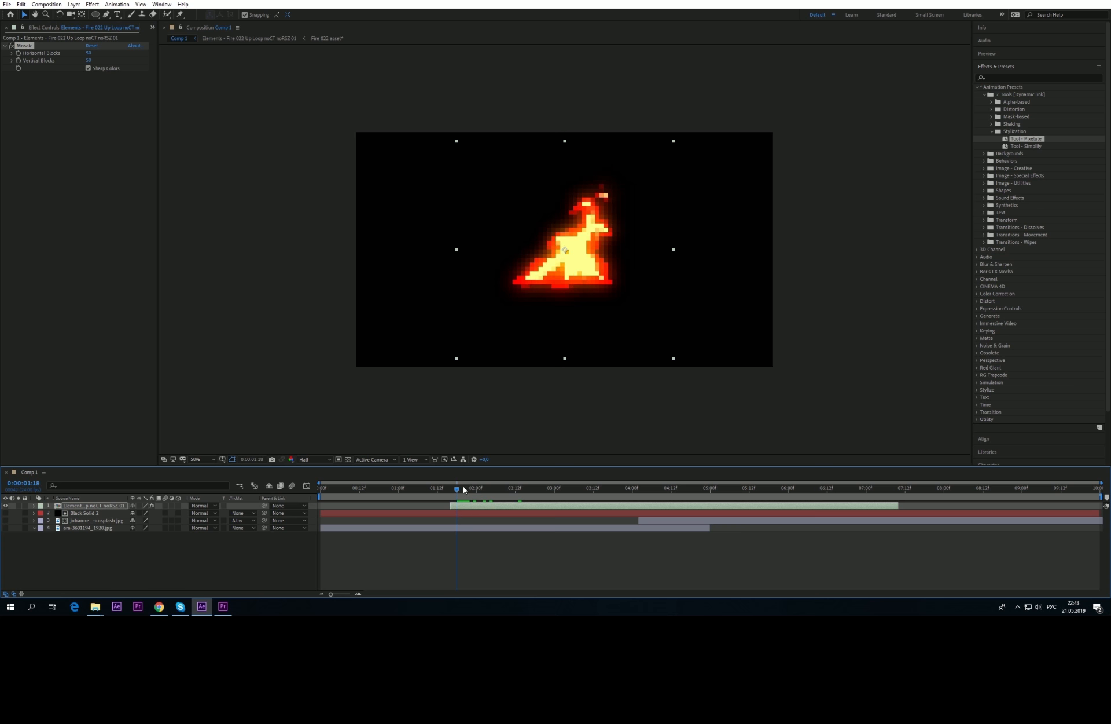
key("space")
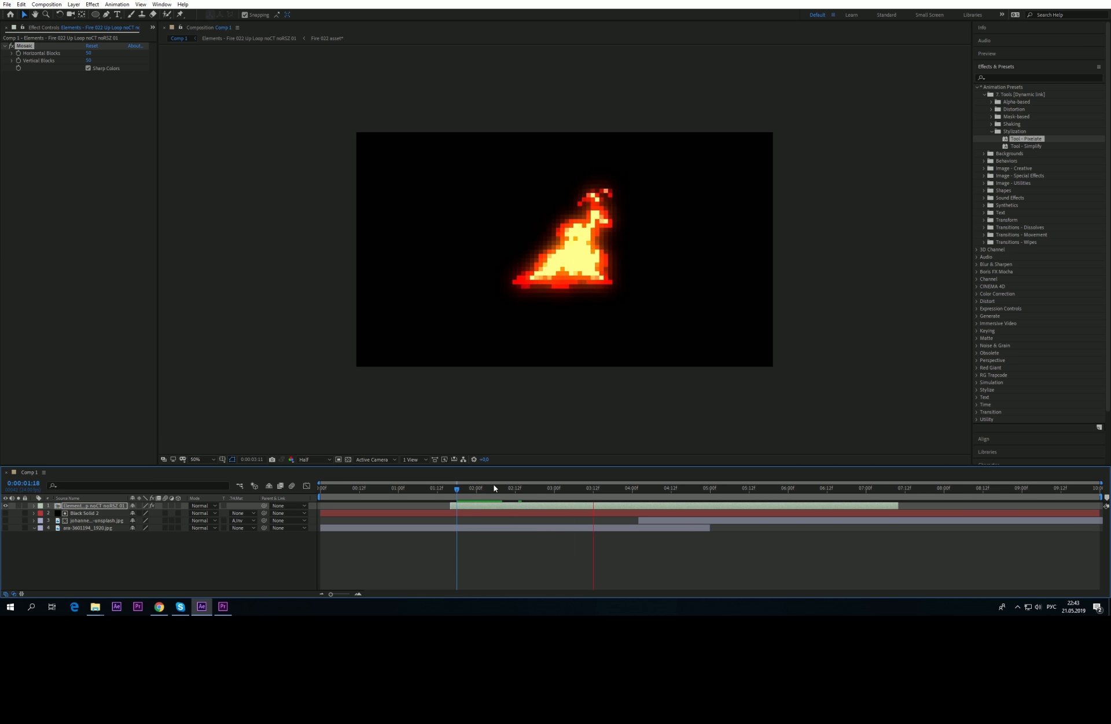
key("space")
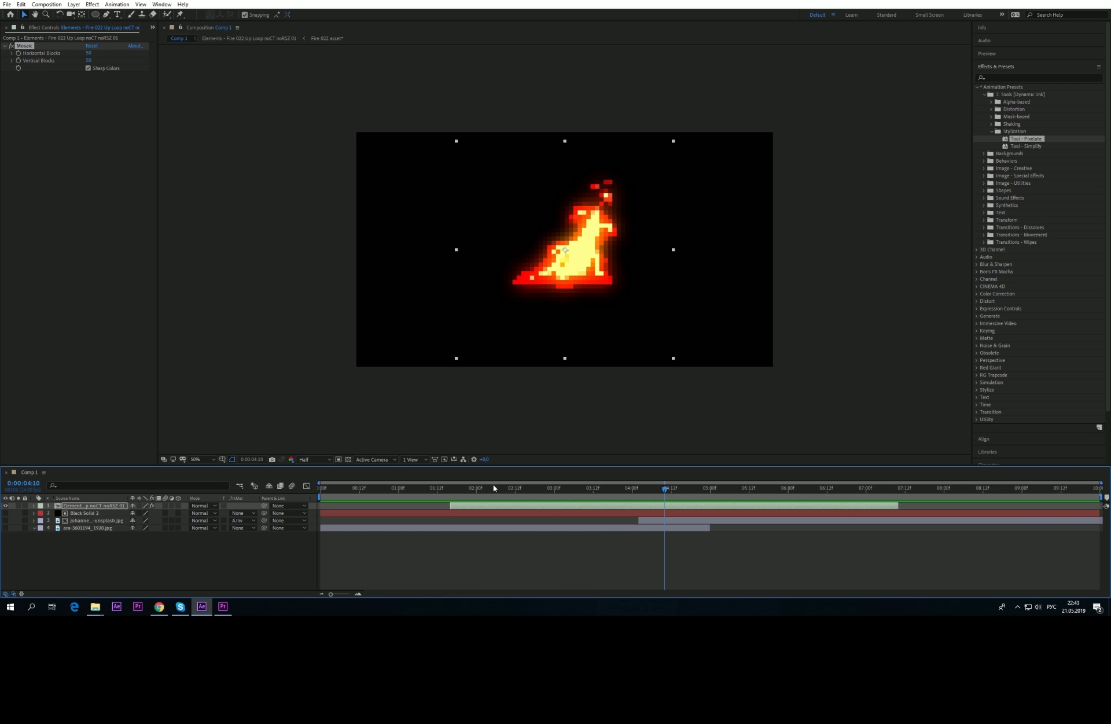
left_click(222, 606)
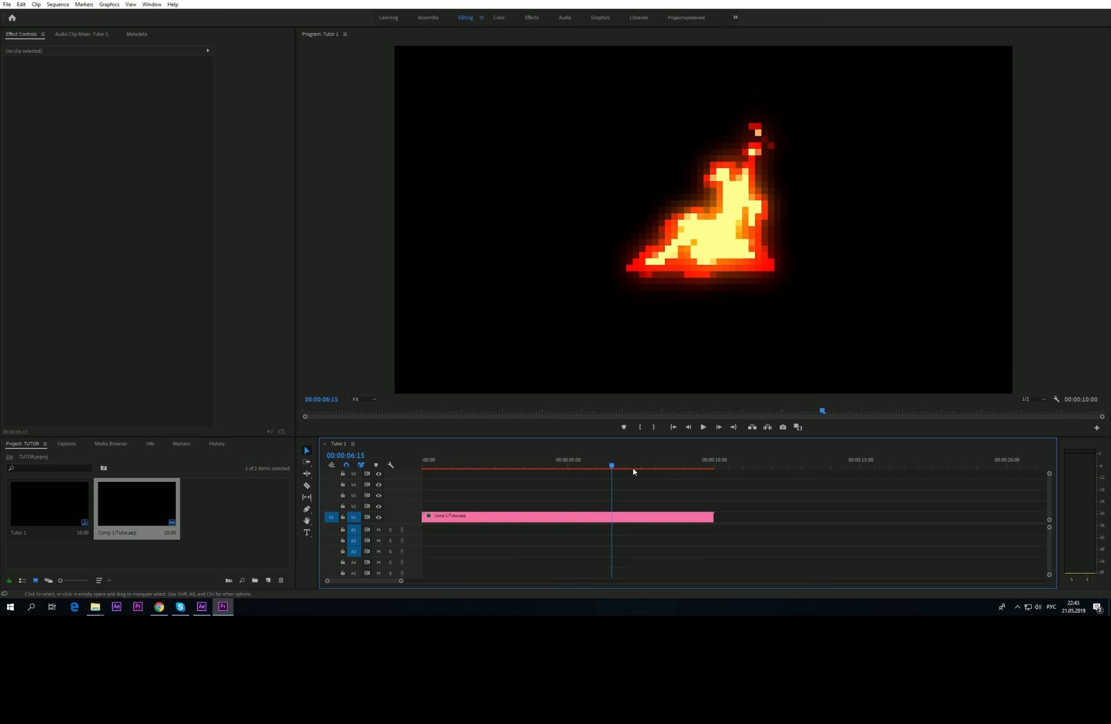
Step: Play the linked pixelated fire clip from an earlier frame in Premiere Pro, then return to After Effects
left_click_drag(633, 468, 476, 472)
key("space")
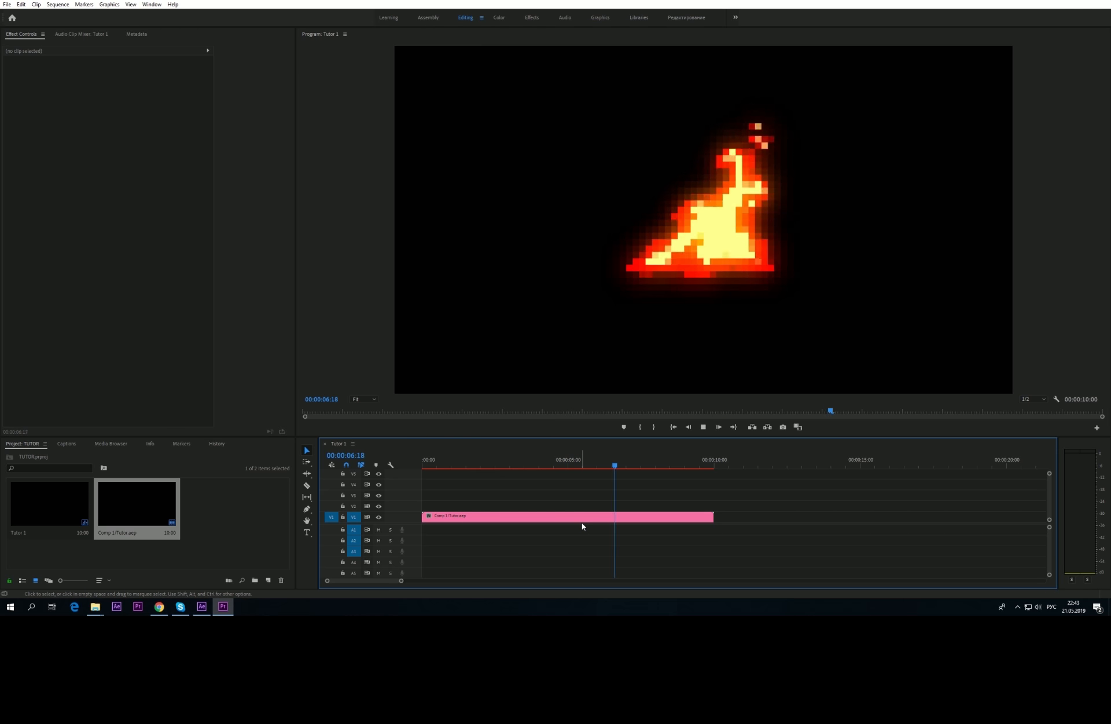
key("space")
key("alt+Tab")
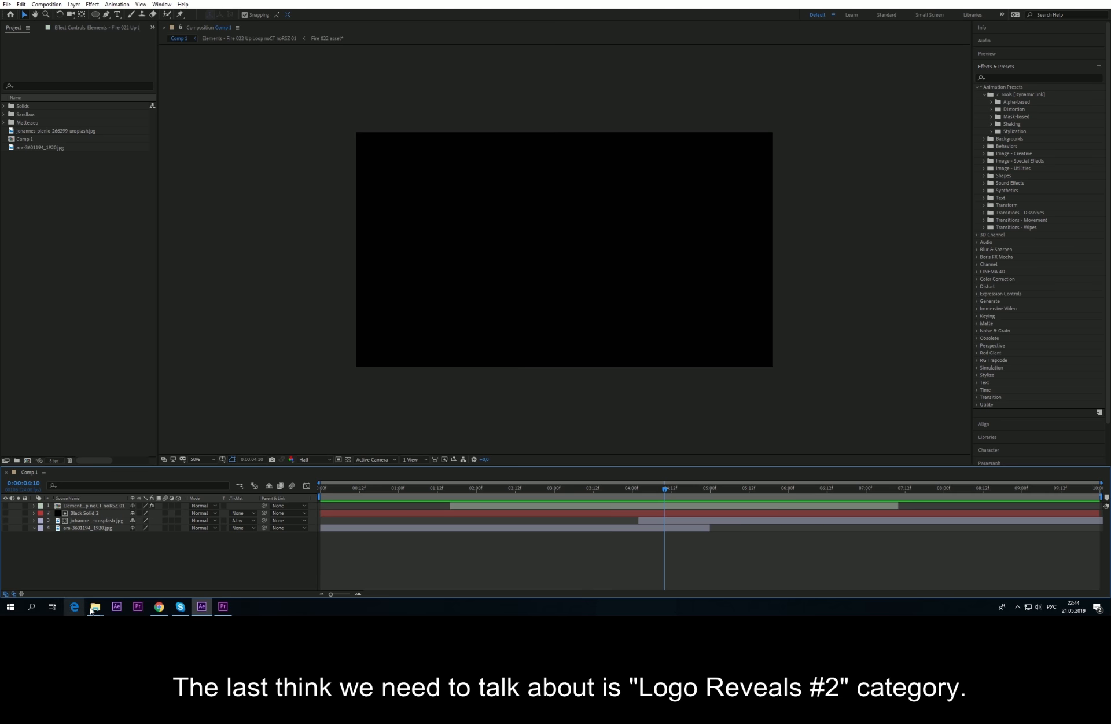
Step: Open 3. Typogrphy > Logo Reveals #2 [Dynamic link] and drag its .aep into After Effects
mouse_move(91, 609)
left_click(81, 570)
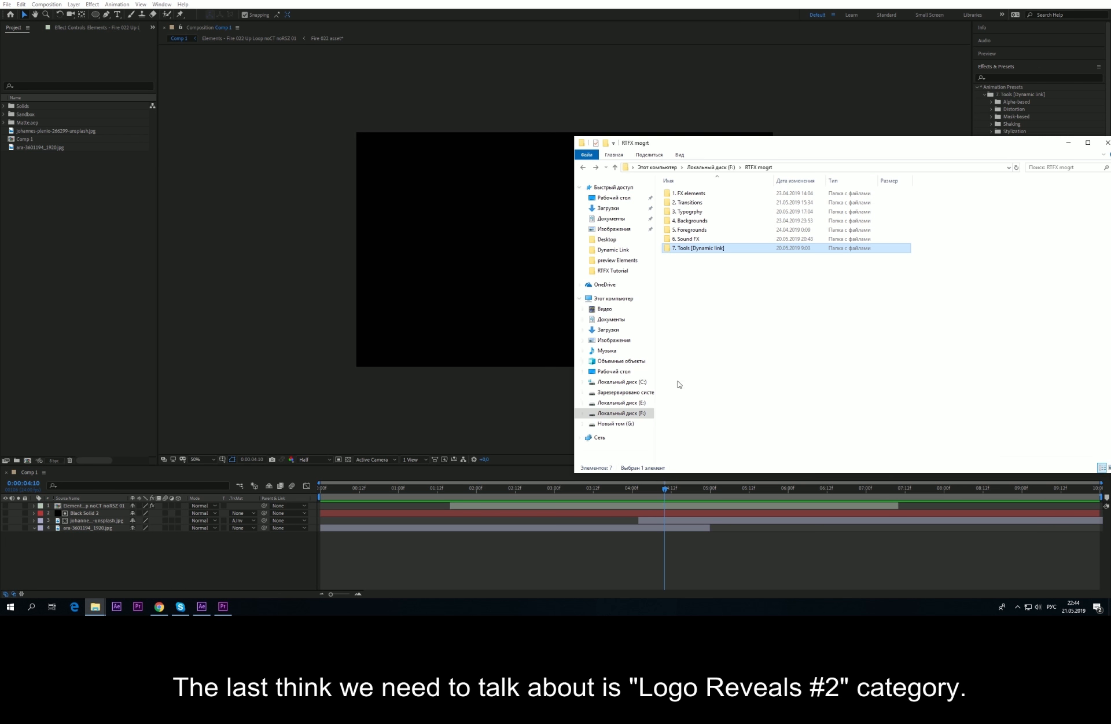
left_click(709, 363)
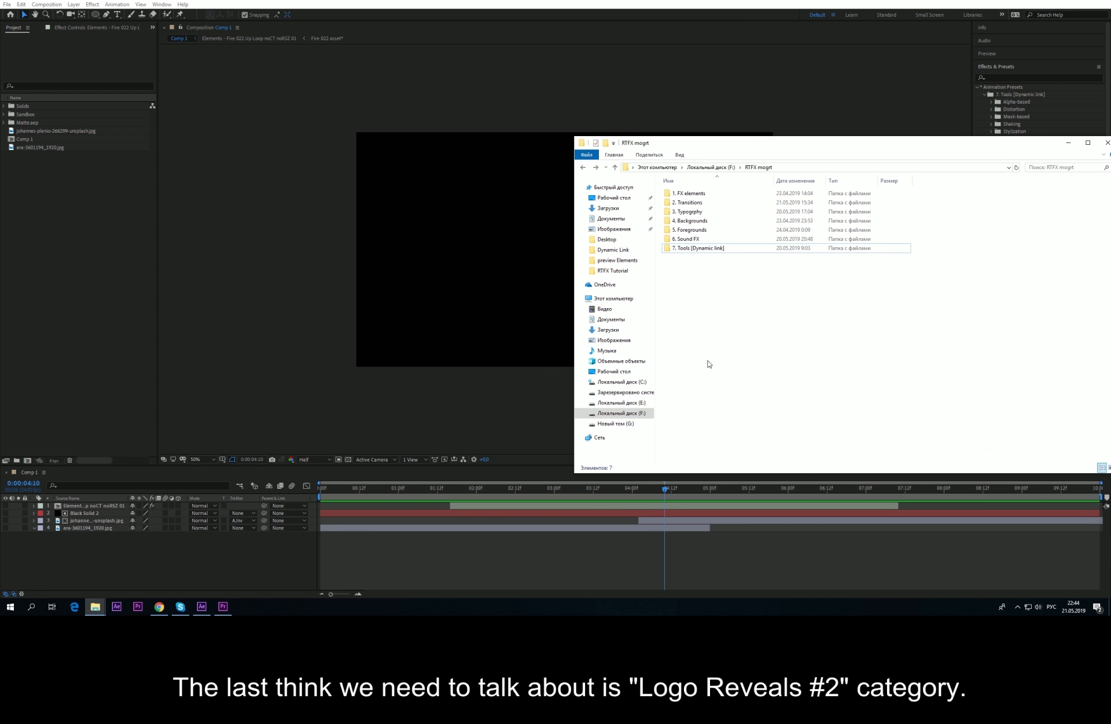
left_click(700, 212)
double_click(701, 212)
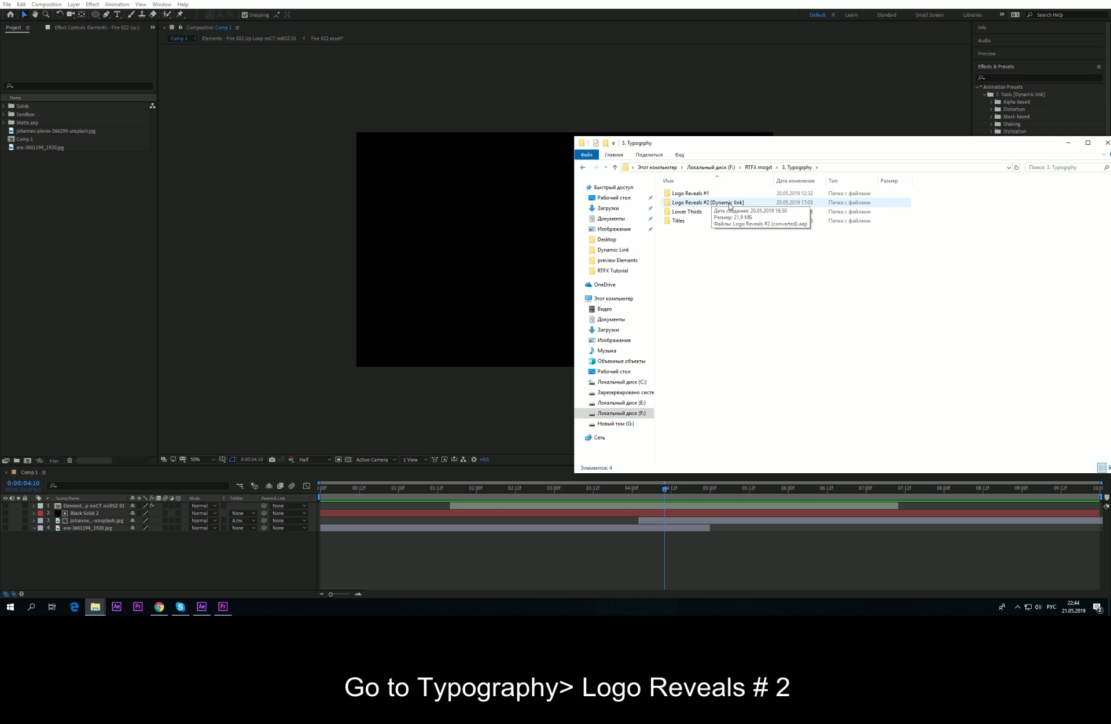
double_click(709, 203)
left_click(707, 201)
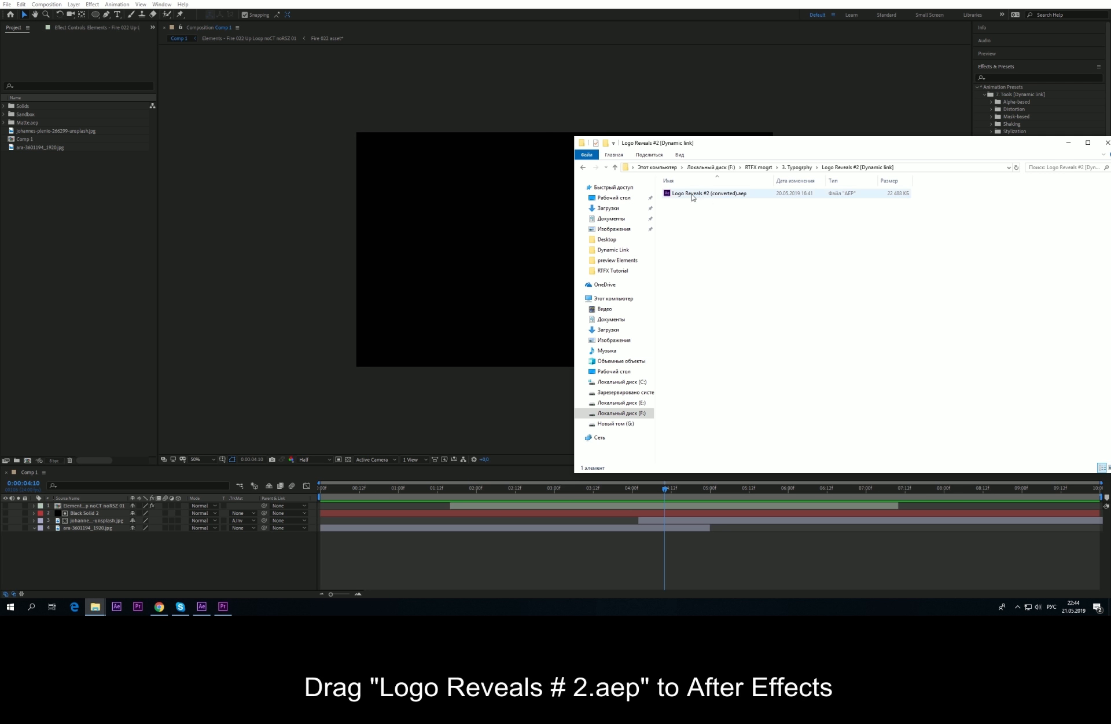
left_click_drag(680, 197, 46, 232)
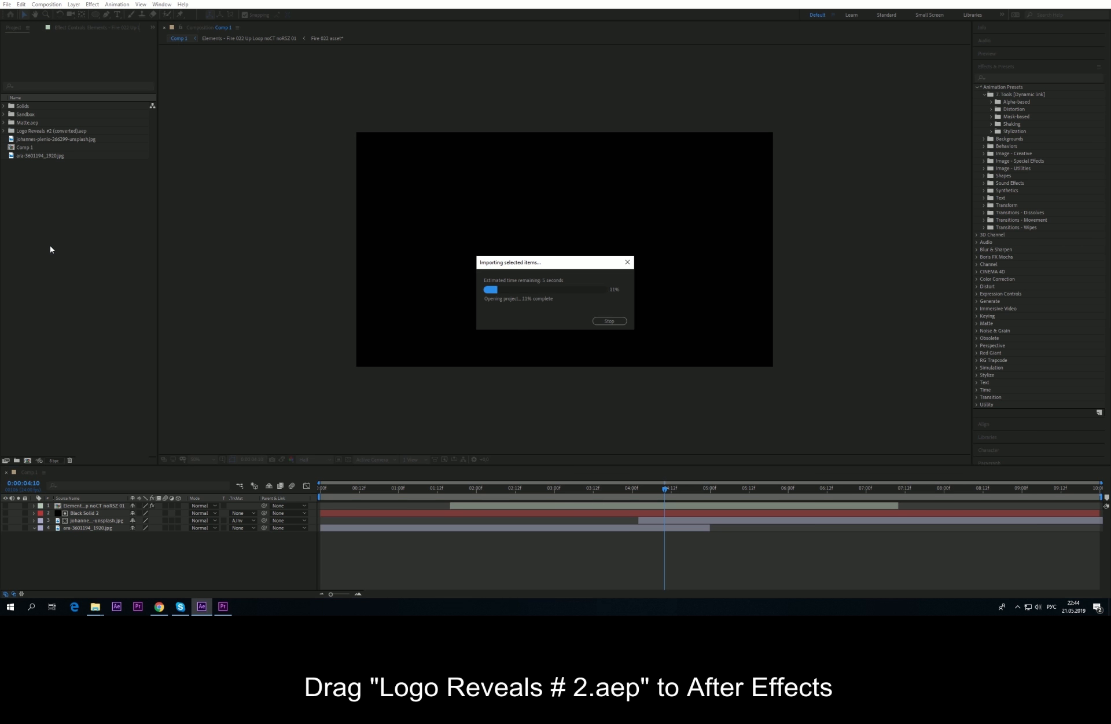
Step: Remove Matte.aep from the After Effects project
left_click(29, 123)
key("Delete")
left_click(595, 312)
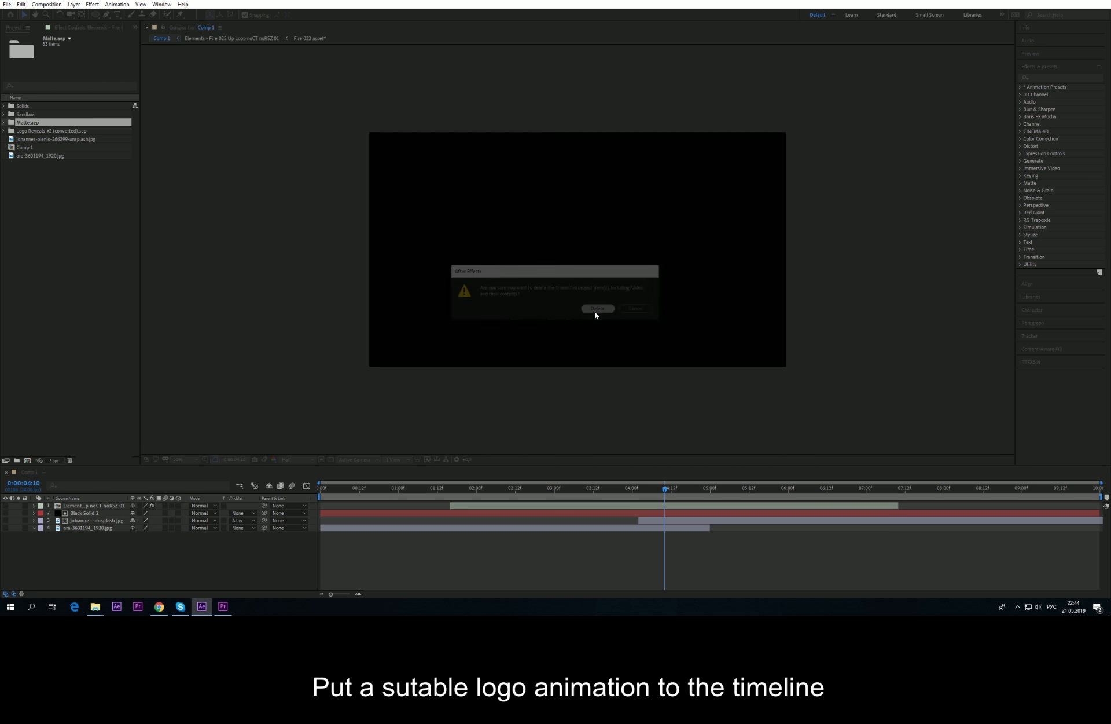
Step: Replace the fire layer in Comp 1 with Elements - Minimal logo 12 noCT and preview it
left_click(4, 122)
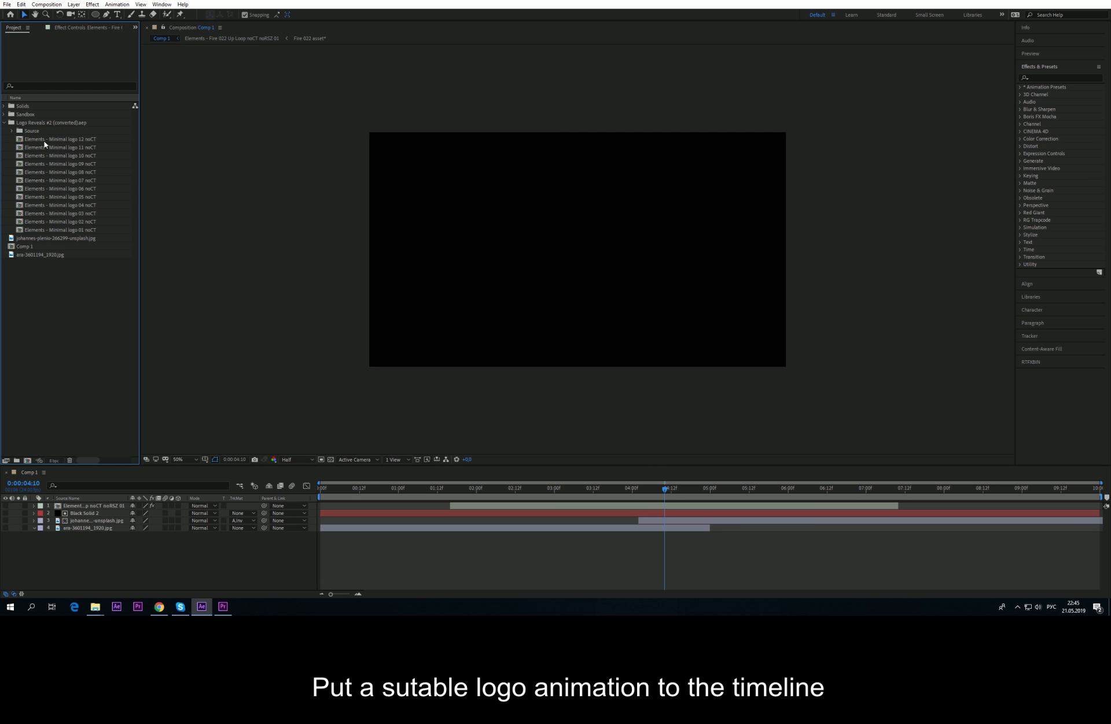
left_click_drag(44, 141, 100, 508)
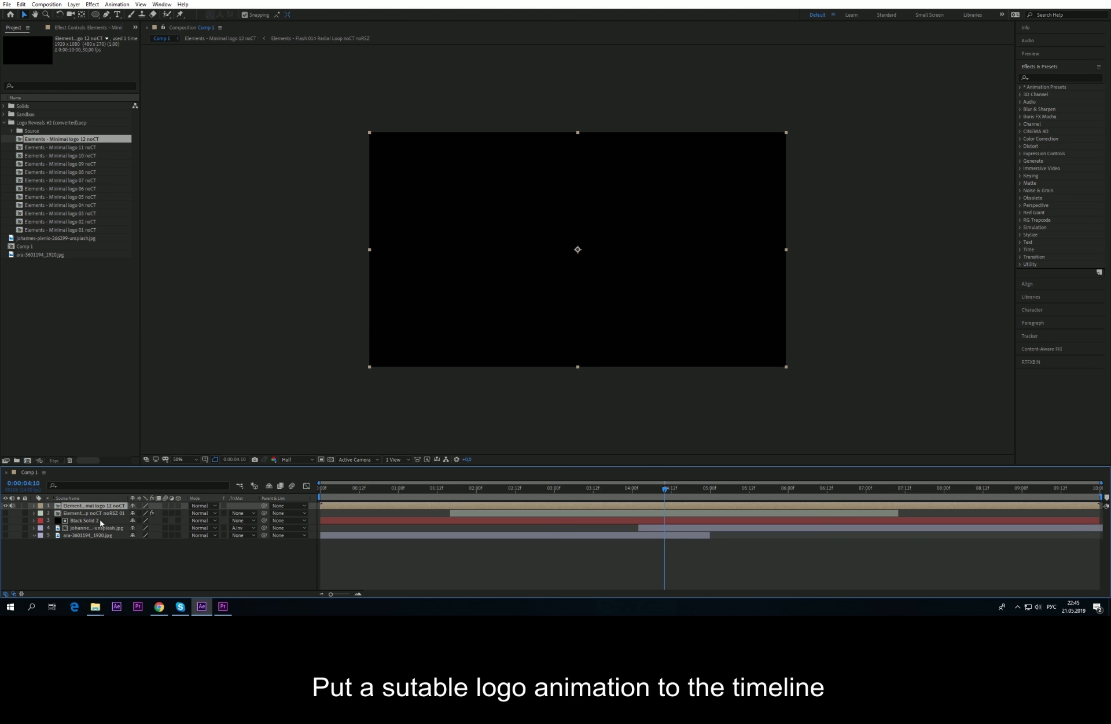
left_click(93, 512)
key("Delete")
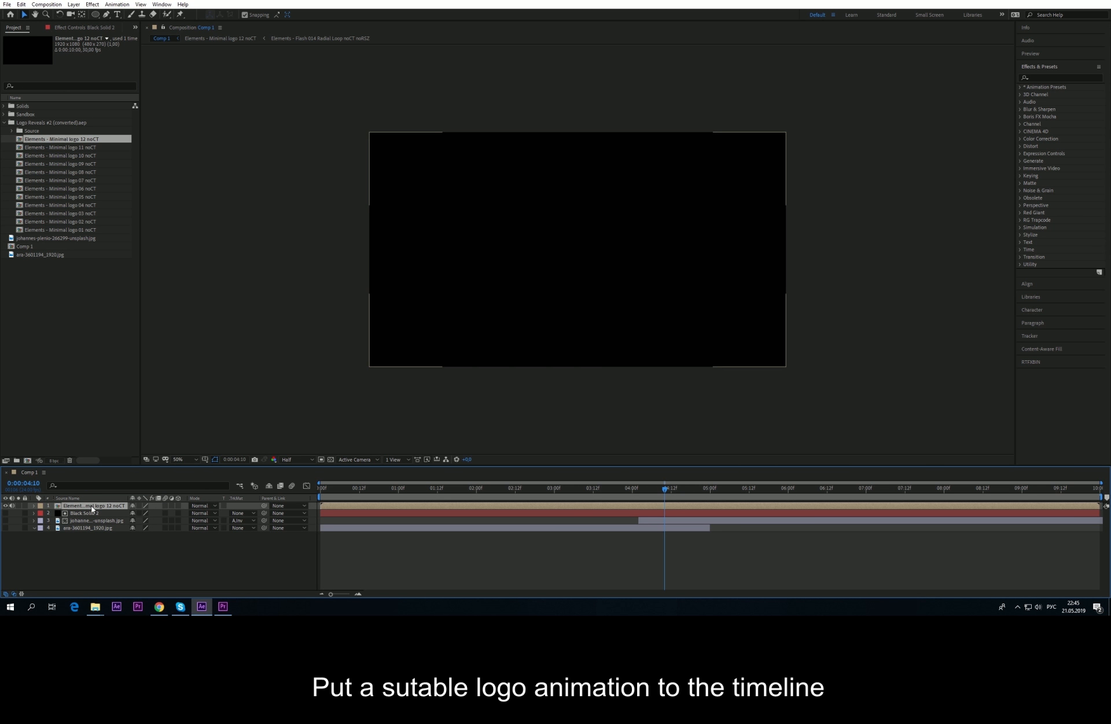
key("space")
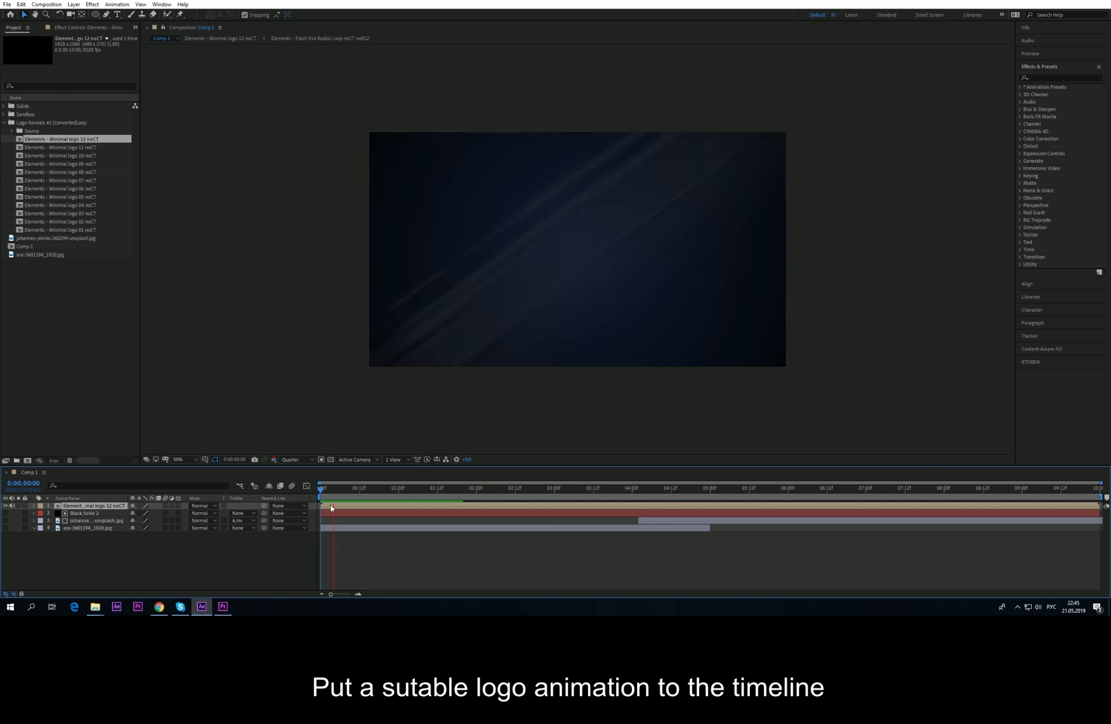
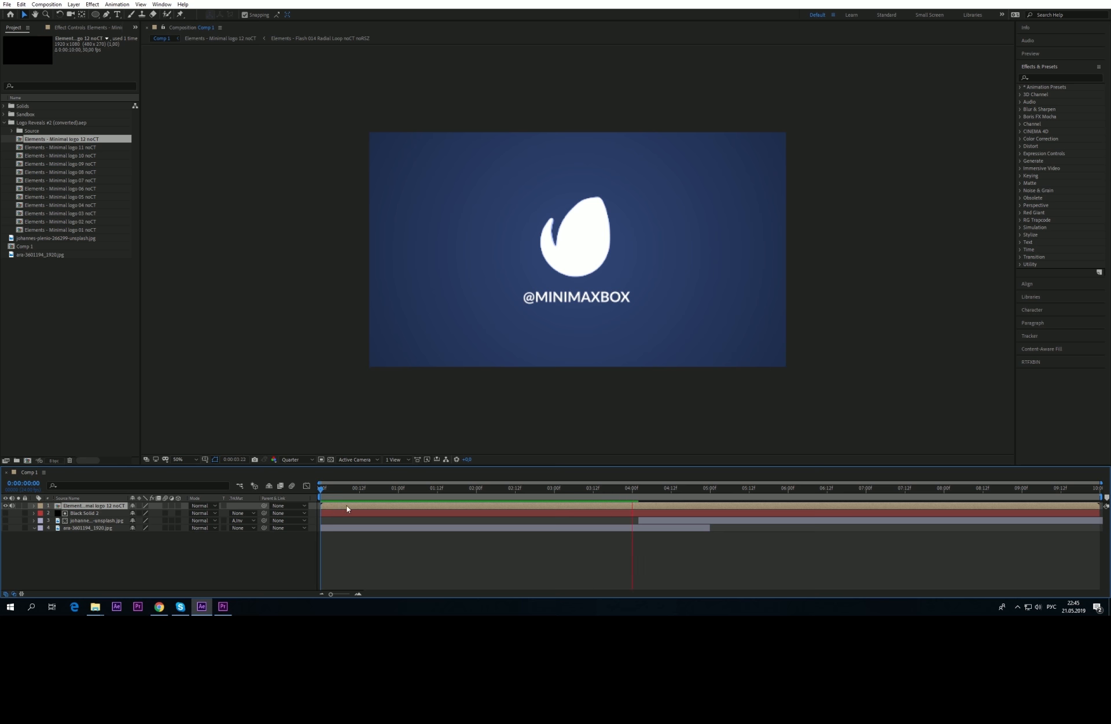
left_click_drag(408, 490, 578, 492)
left_click(222, 582)
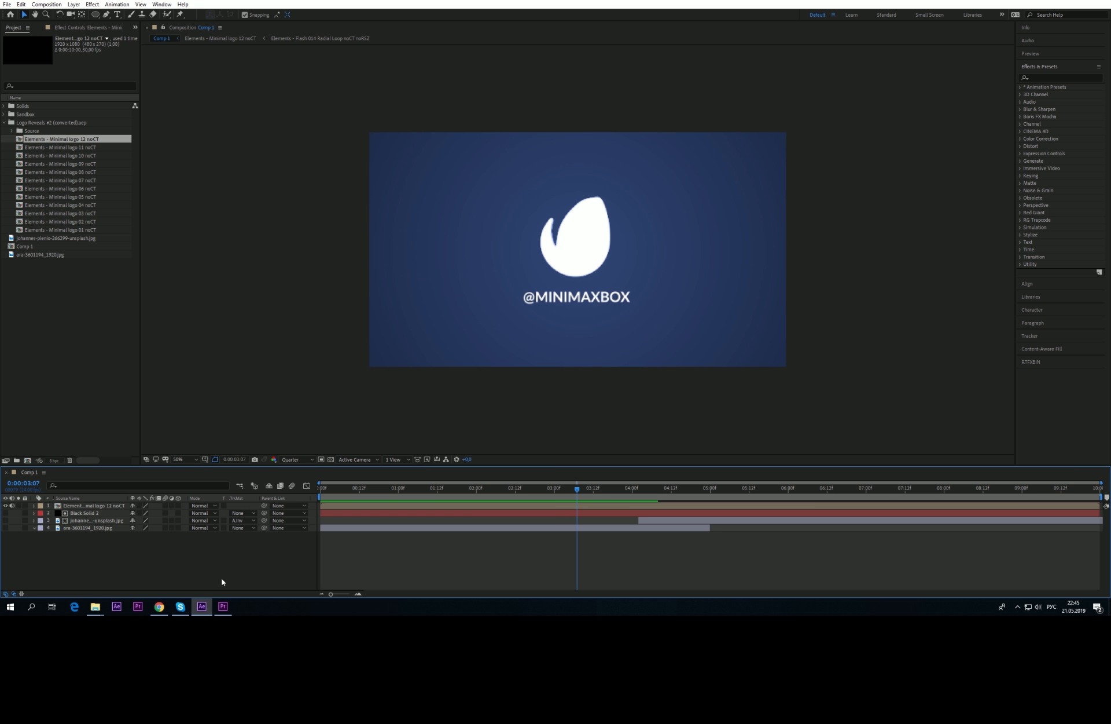
left_click(222, 608)
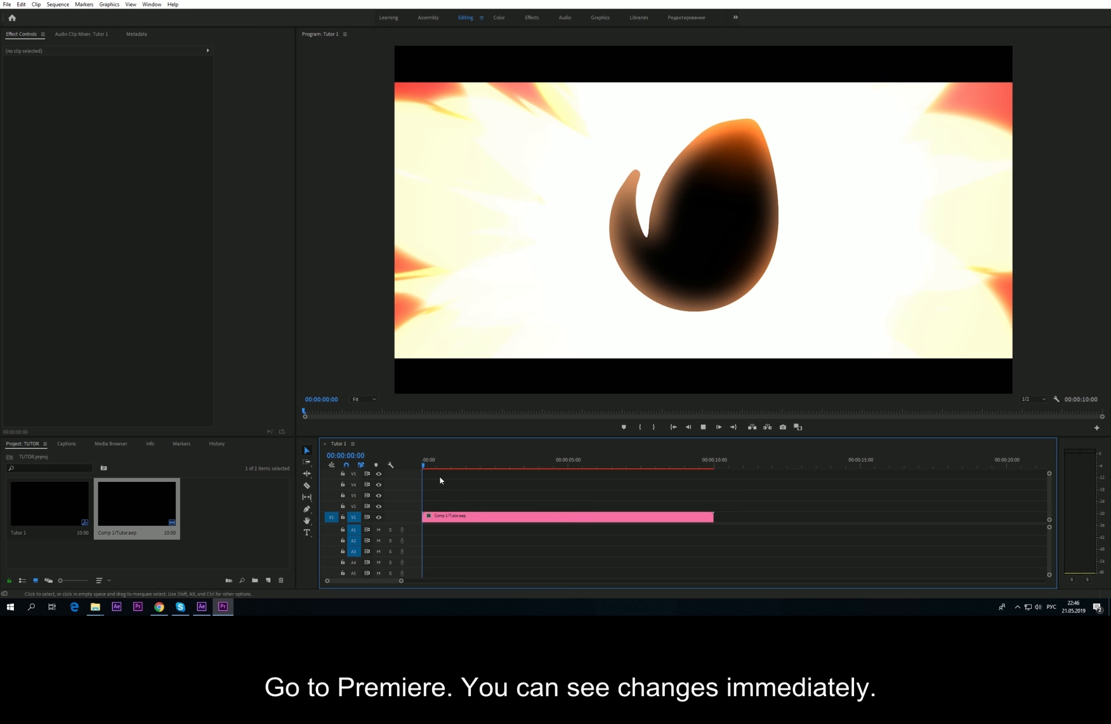
key("space")
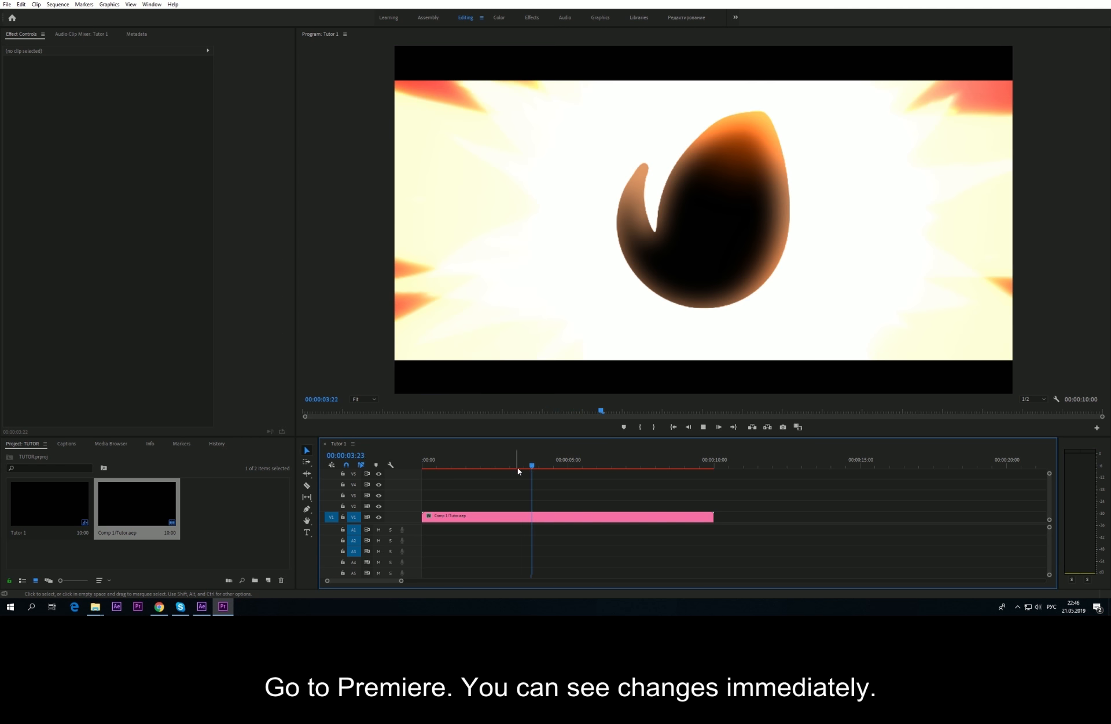
left_click_drag(517, 468, 568, 467)
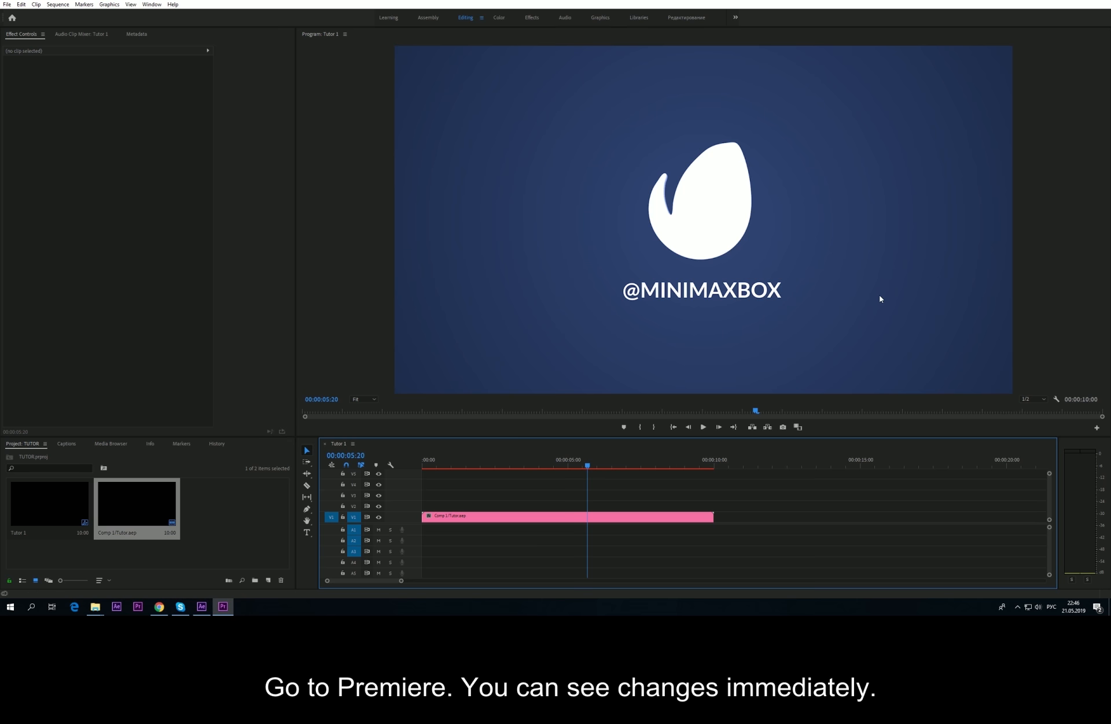
left_click(201, 606)
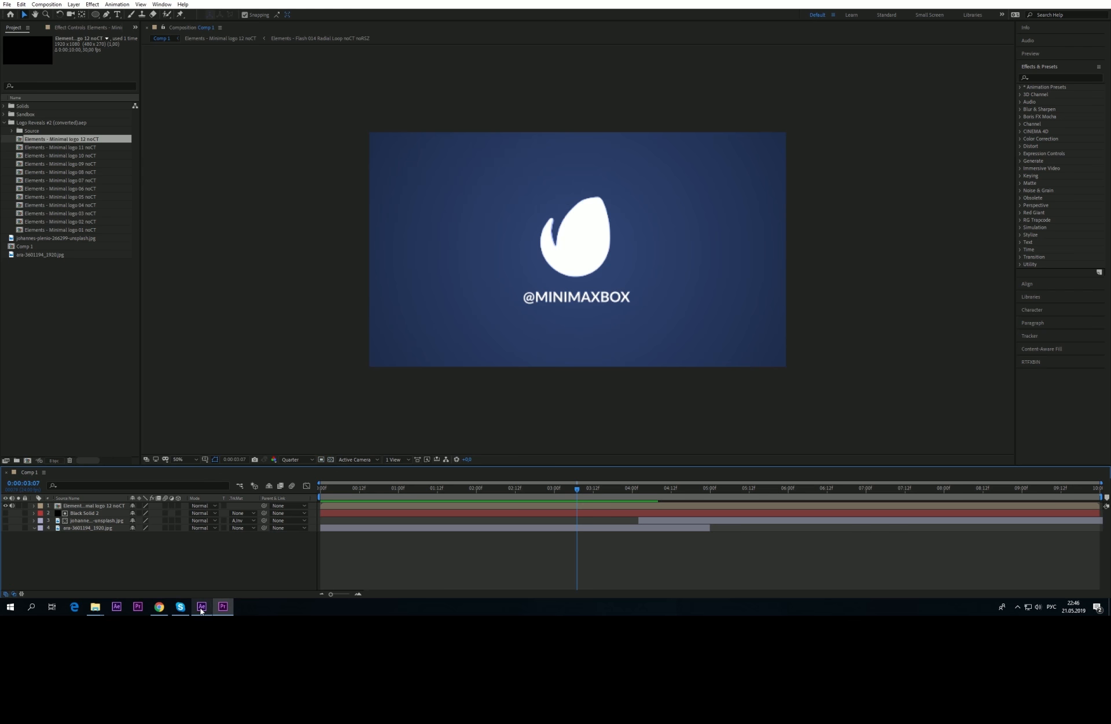
double_click(87, 506)
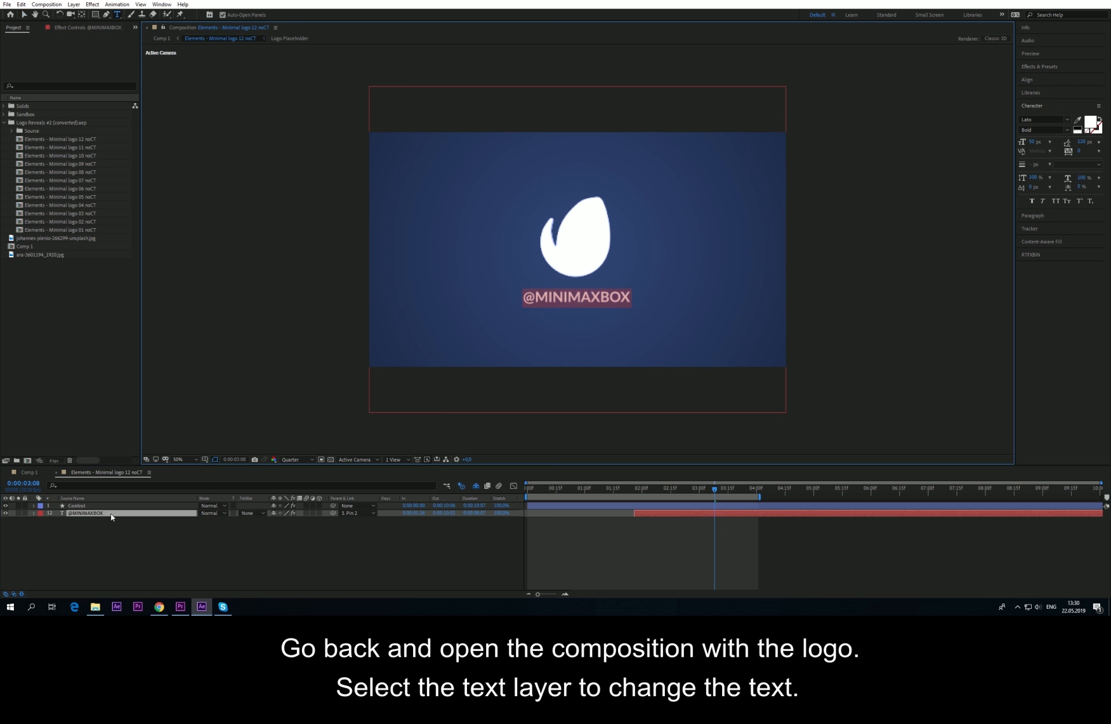
double_click(112, 513)
type("@YOU")
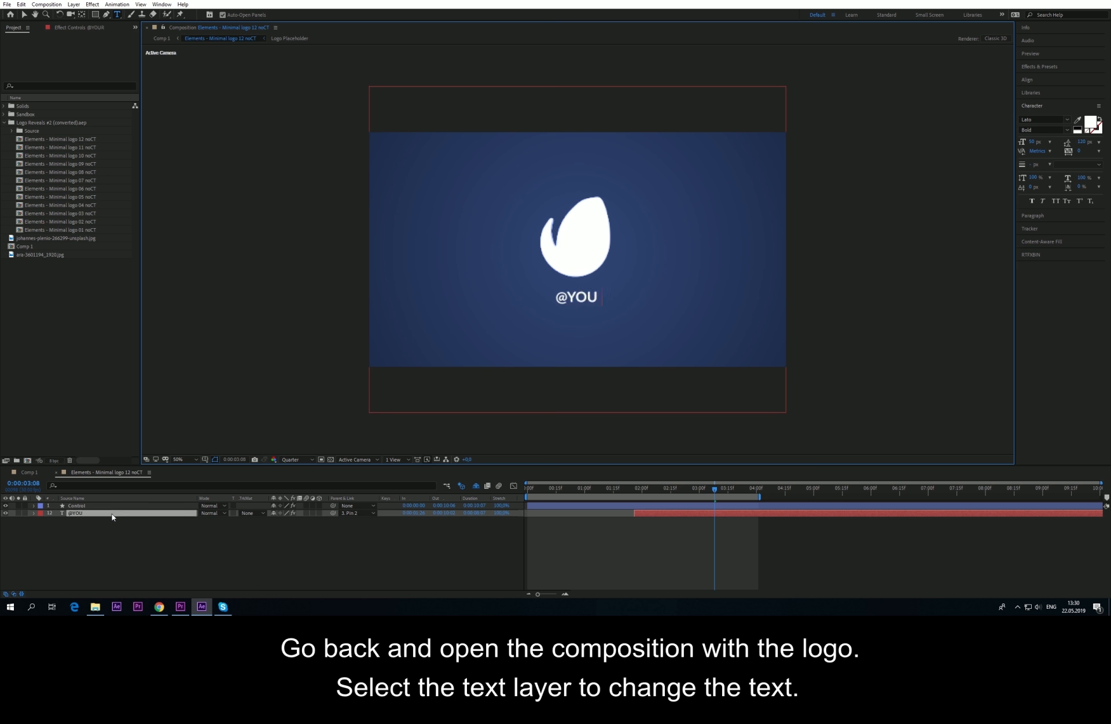
type("RSITE")
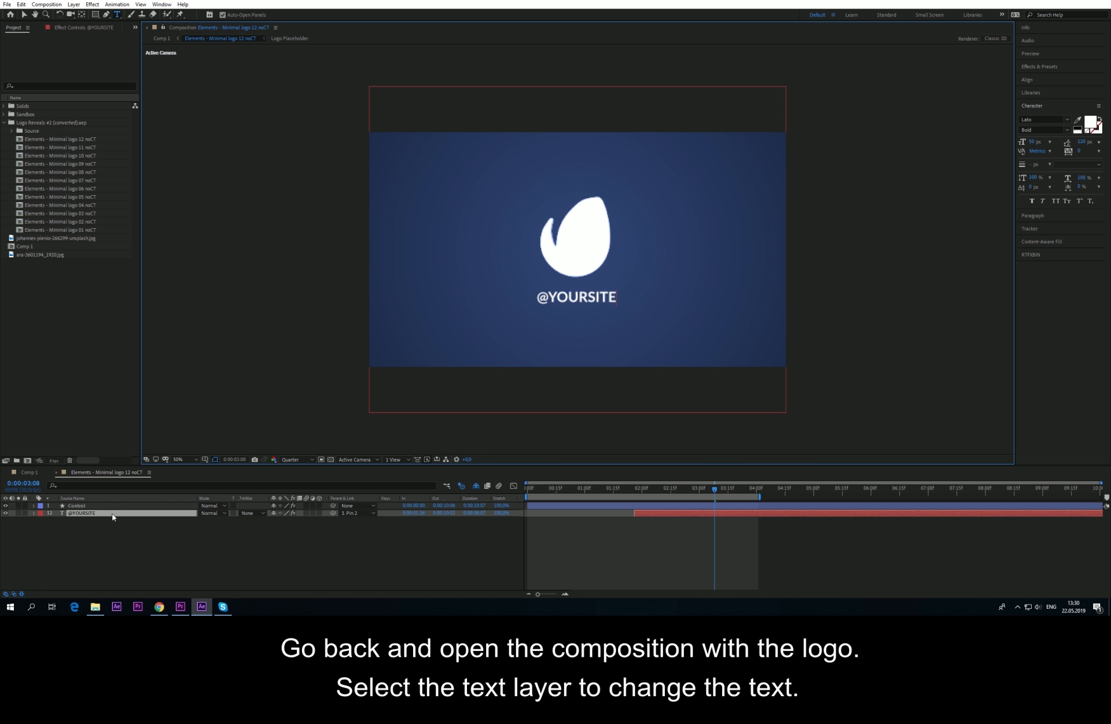
left_click(112, 526)
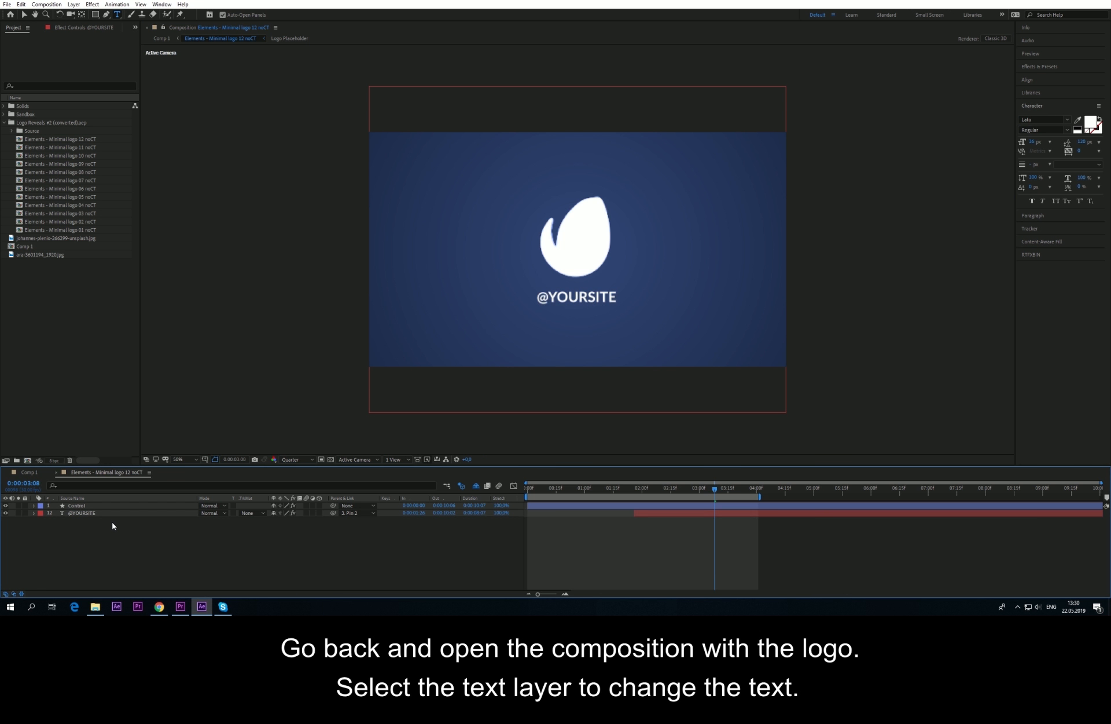
Step: Reveal the hidden shy layers and open the Logo Placeholder composition
left_click(475, 487)
scroll(109, 551, "down", 1)
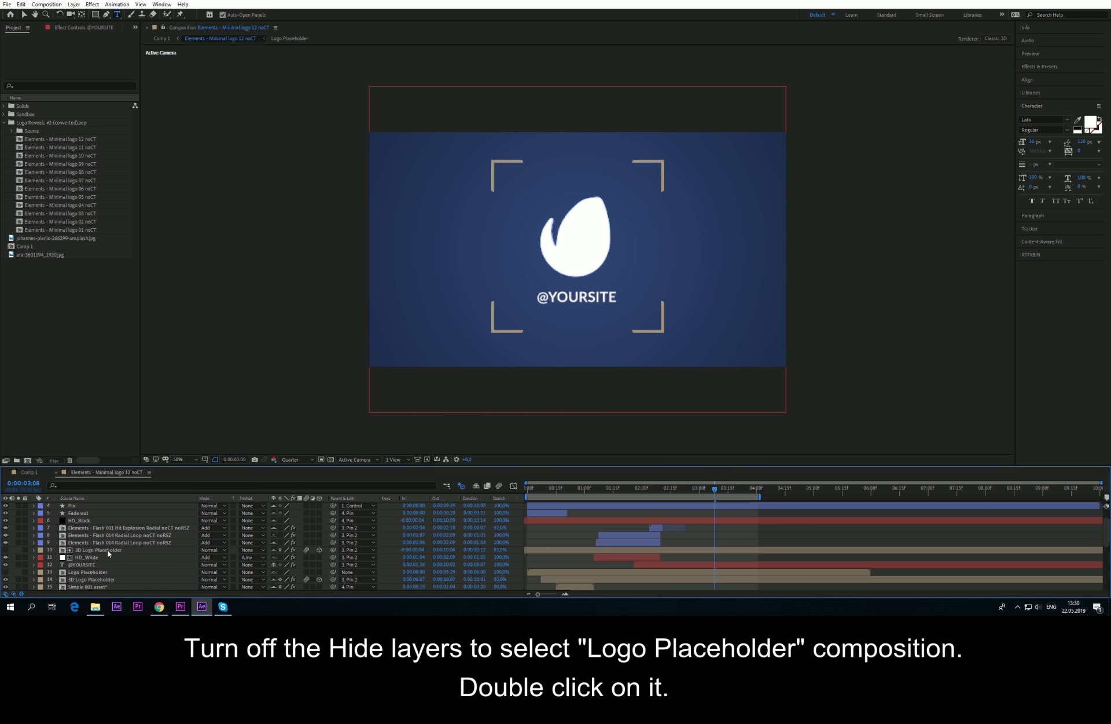
scroll(107, 549, "down", 1)
double_click(87, 551)
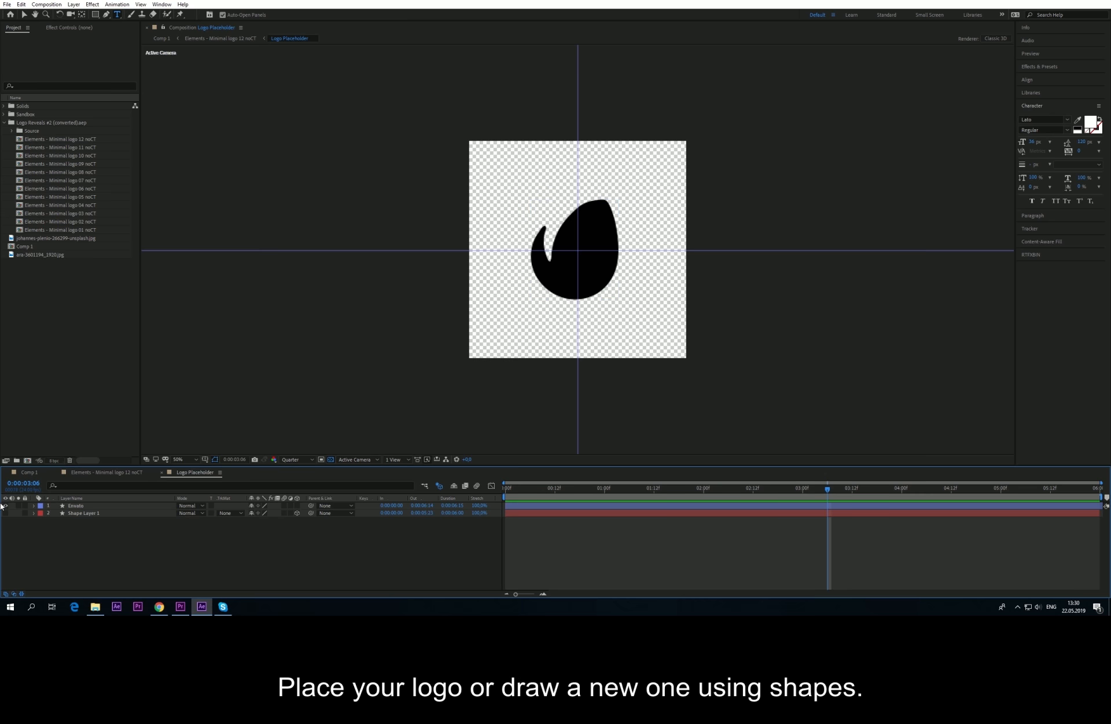
Step: Hide the original black logo and add a rectangle shape layer shrunk to a centred square
left_click(5, 506)
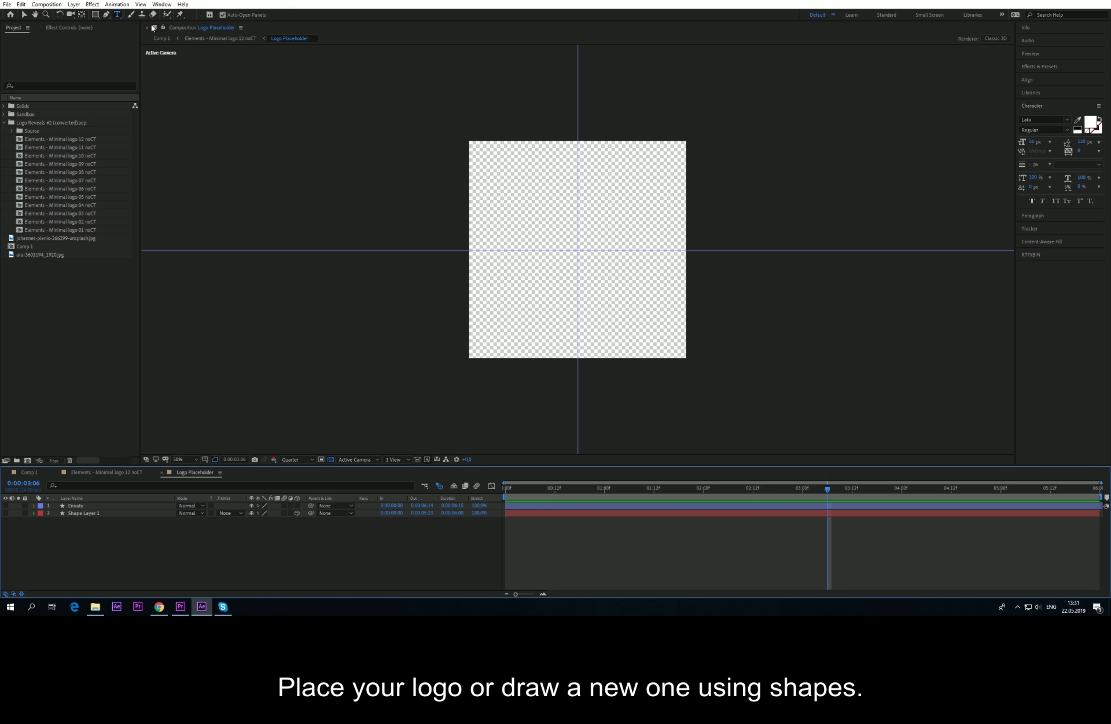
double_click(95, 15)
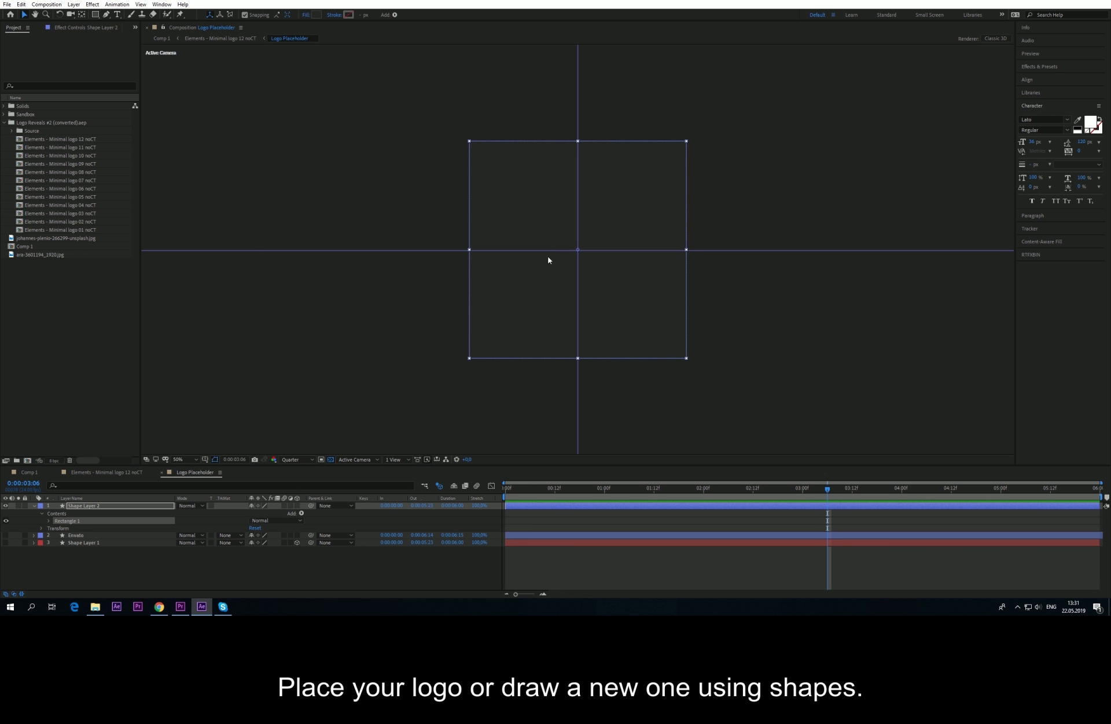
left_click_drag(687, 360, 635, 306)
left_click(153, 562)
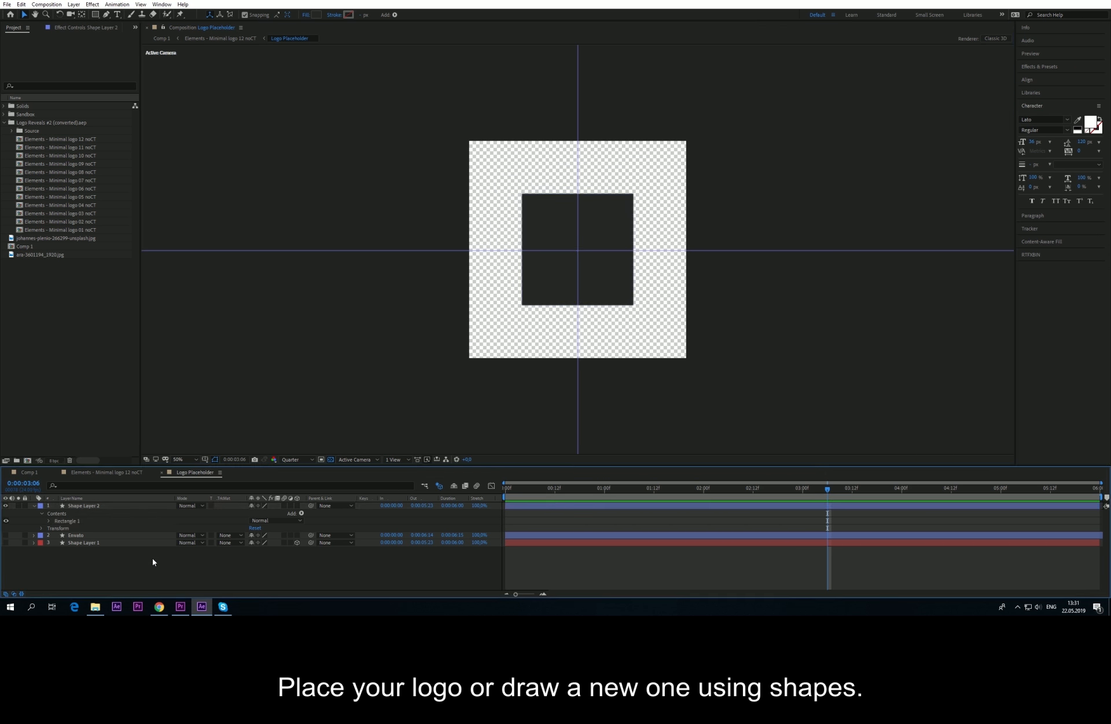
Step: Draw a three-point triangle shape with the Pen tool, then bring up the rectangle layer's Track Matte options
key("g")
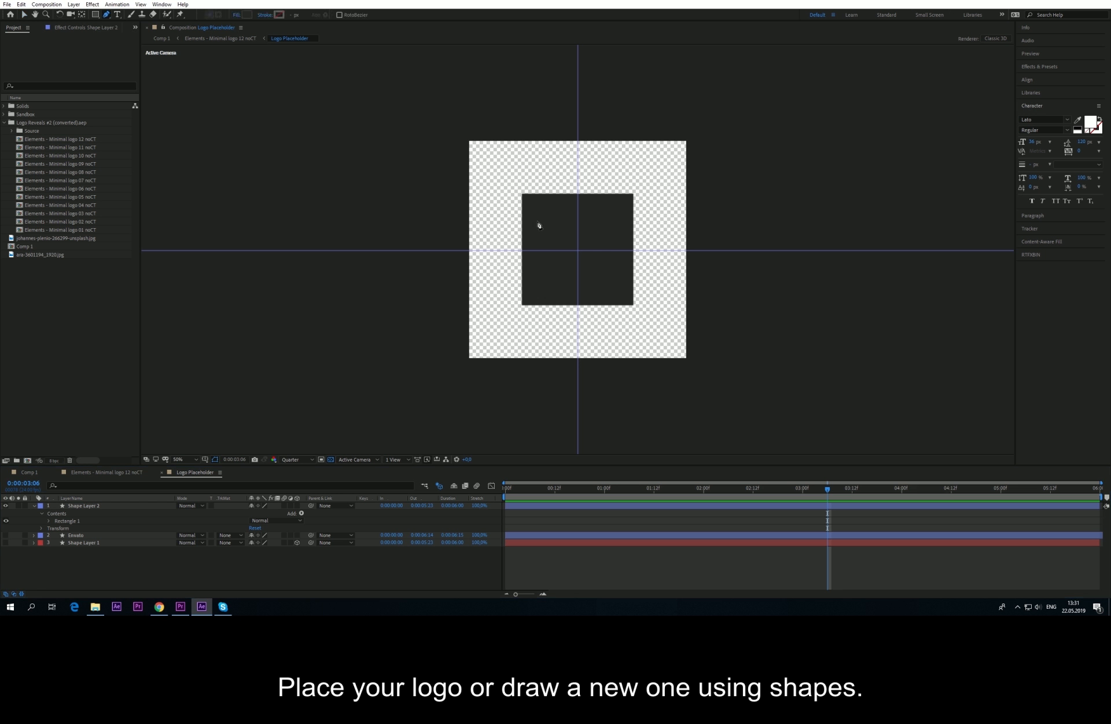
left_click(550, 220)
left_click(550, 275)
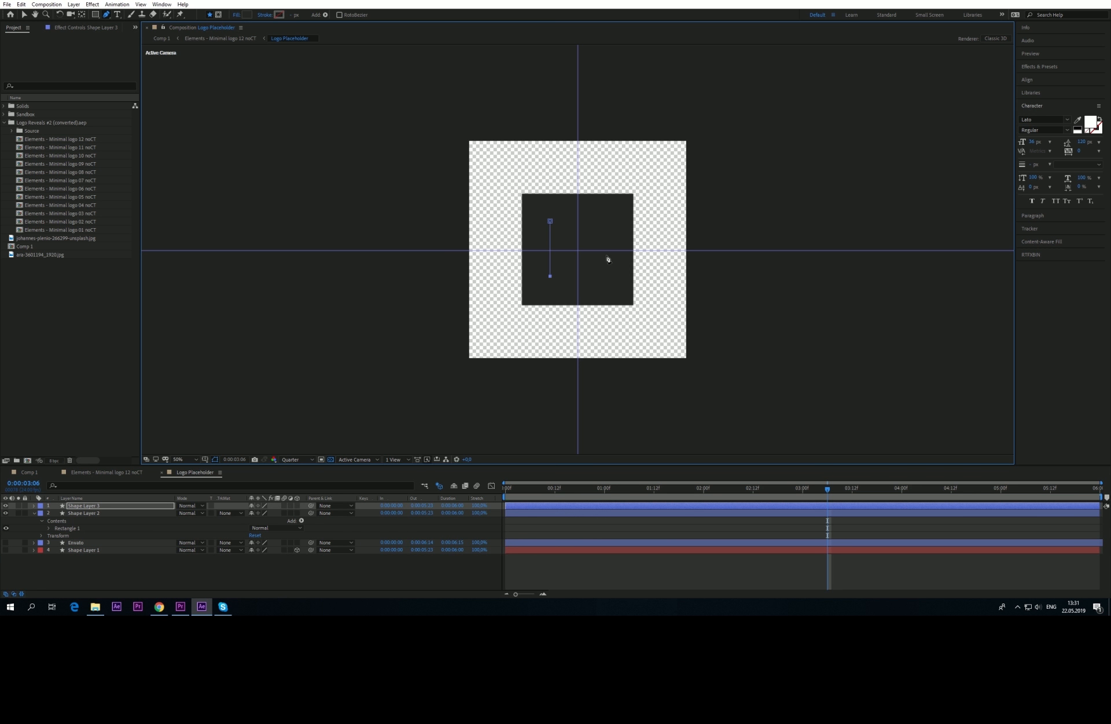
left_click(609, 250)
left_click(550, 221)
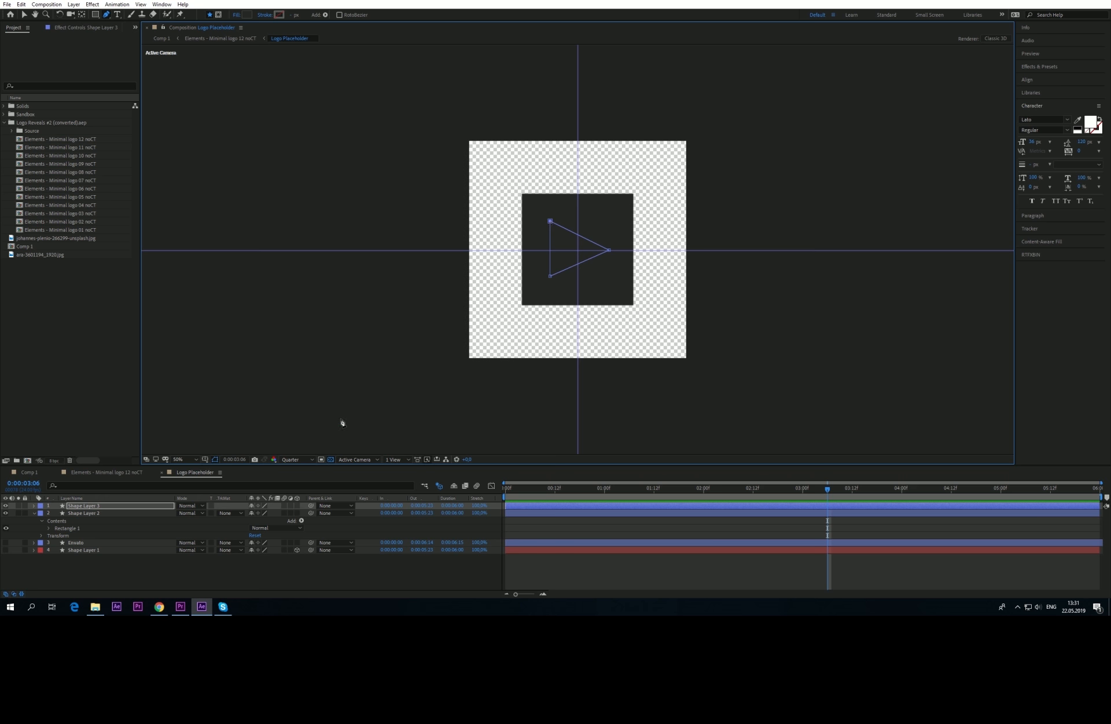
left_click(34, 513)
left_click(223, 513)
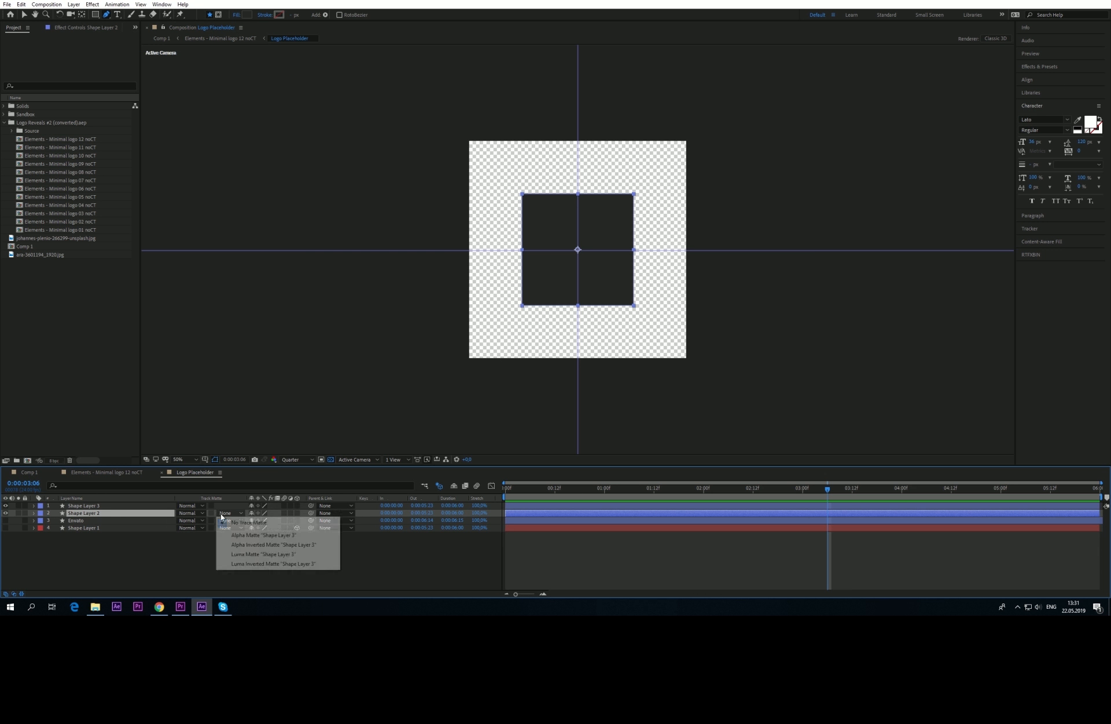